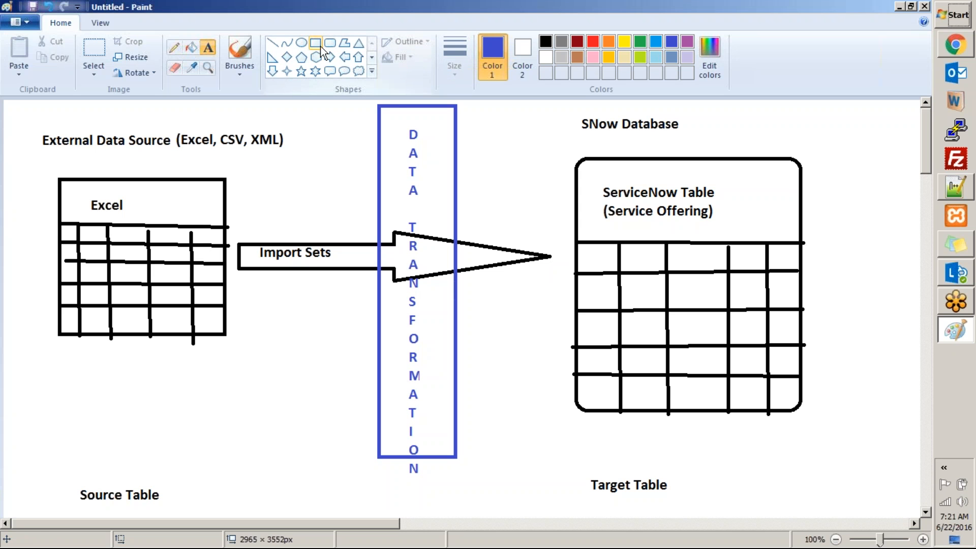
Step: Draw a tall, thin gold-outlined rectangle across the Import Sets arrow
{"action": "left_click", "coordinate": [319, 45]}
{"action": "left_click_drag", "start_coordinate": [316, 170], "coordinate": [283, 420]}
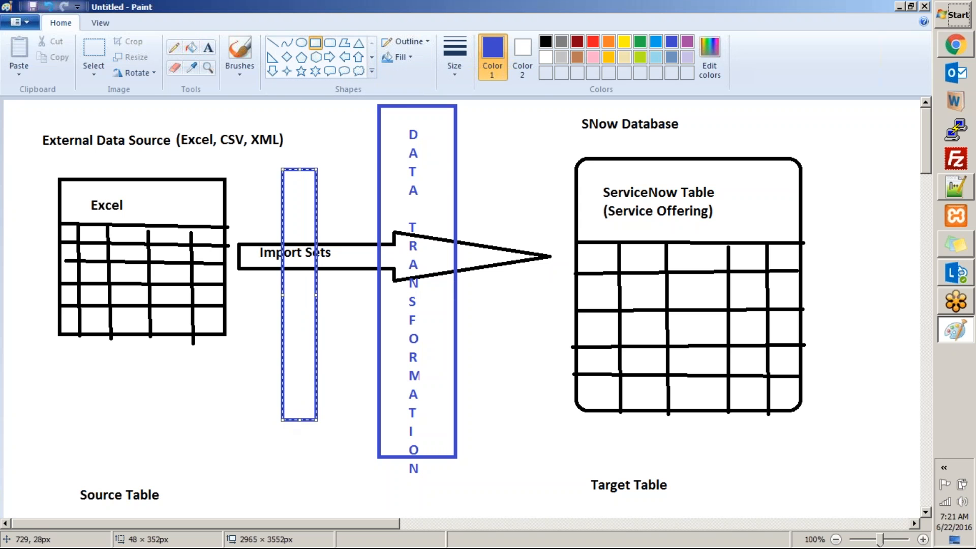
{"action": "left_click", "coordinate": [609, 58]}
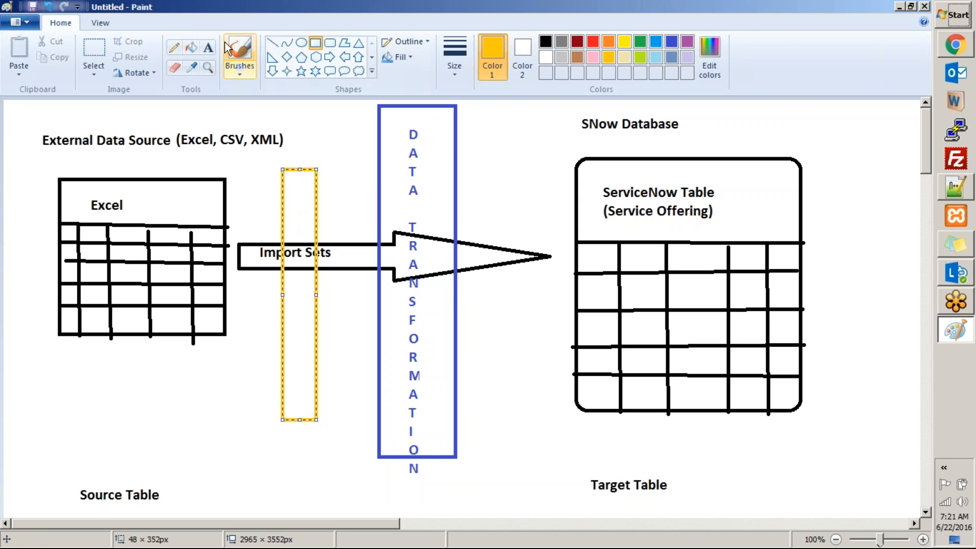
Step: Add a vertical dark-red 'IMPORT SET TABLE' label inside the gold box
{"action": "left_click", "coordinate": [208, 48]}
{"action": "left_click", "coordinate": [299, 182]}
{"action": "type", "text": "IMPOR"}
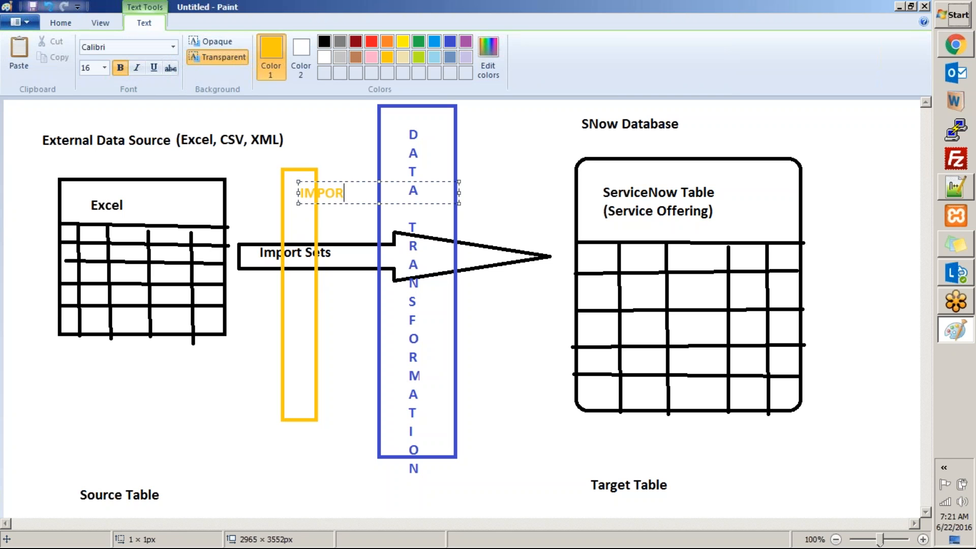
{"action": "type", "text": "T SET TABLE"}
{"action": "left_click_drag", "start_coordinate": [459, 192], "coordinate": [309, 368]}
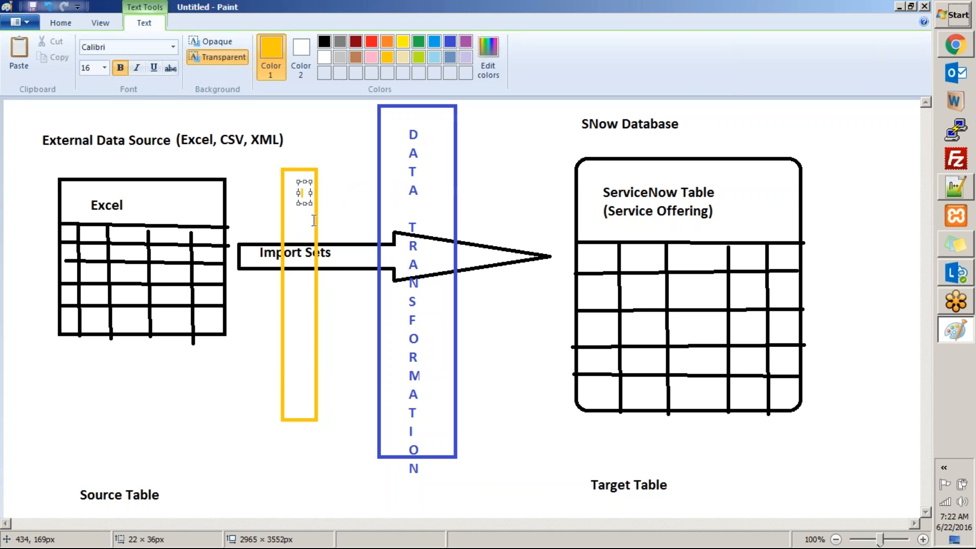
{"action": "left_click_drag", "start_coordinate": [304, 203], "coordinate": [278, 451]}
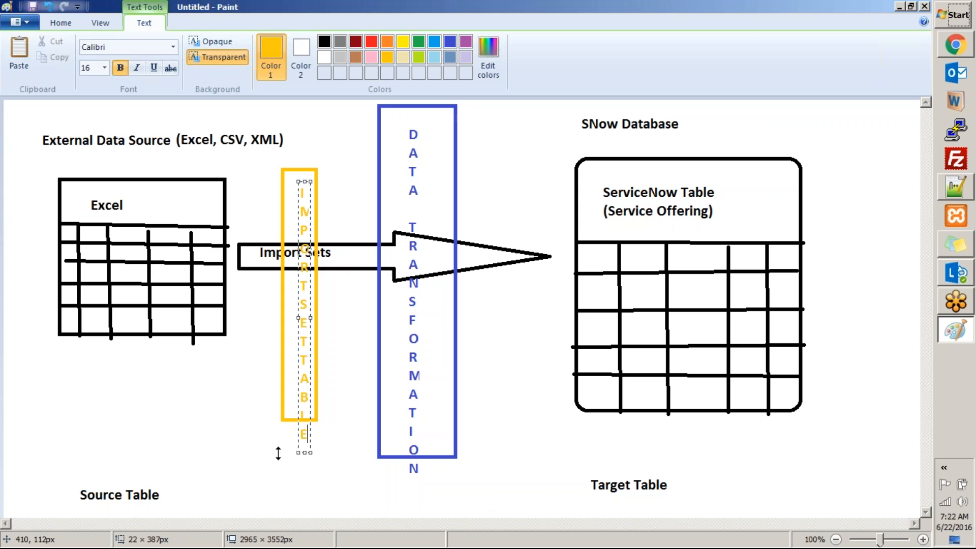
{"action": "left_click", "coordinate": [356, 41]}
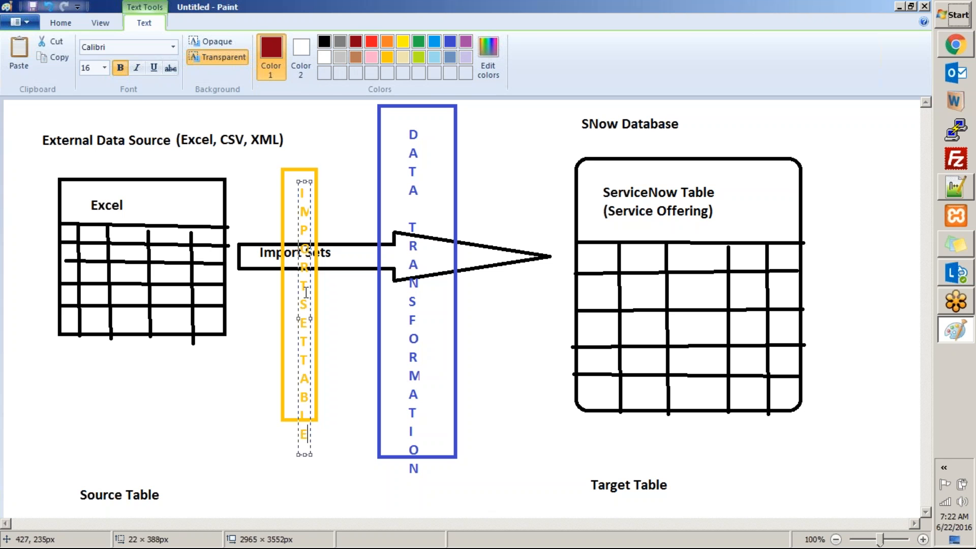
{"action": "left_click", "coordinate": [419, 305]}
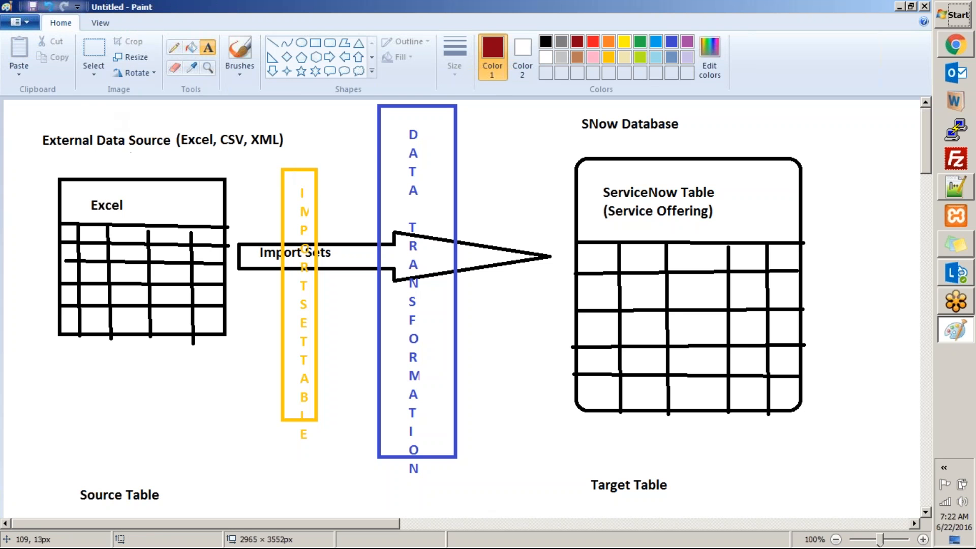
{"action": "left_click_drag", "start_coordinate": [35, 127], "coordinate": [300, 161]}
Step: Discard the trial text boxes on the diagram and switch to the ServiceNow browser
{"action": "left_click", "coordinate": [309, 217]}
{"action": "left_click", "coordinate": [260, 233]}
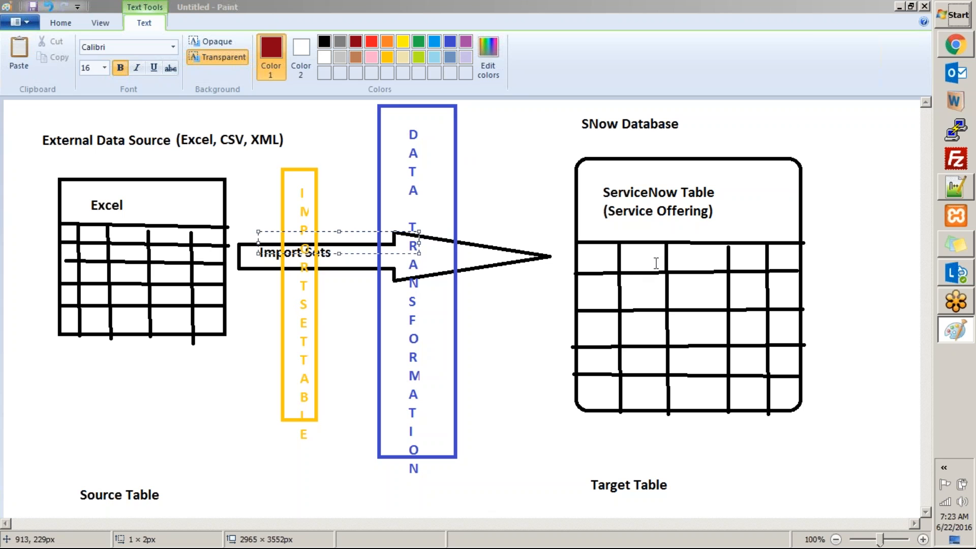
{"action": "left_click", "coordinate": [956, 44]}
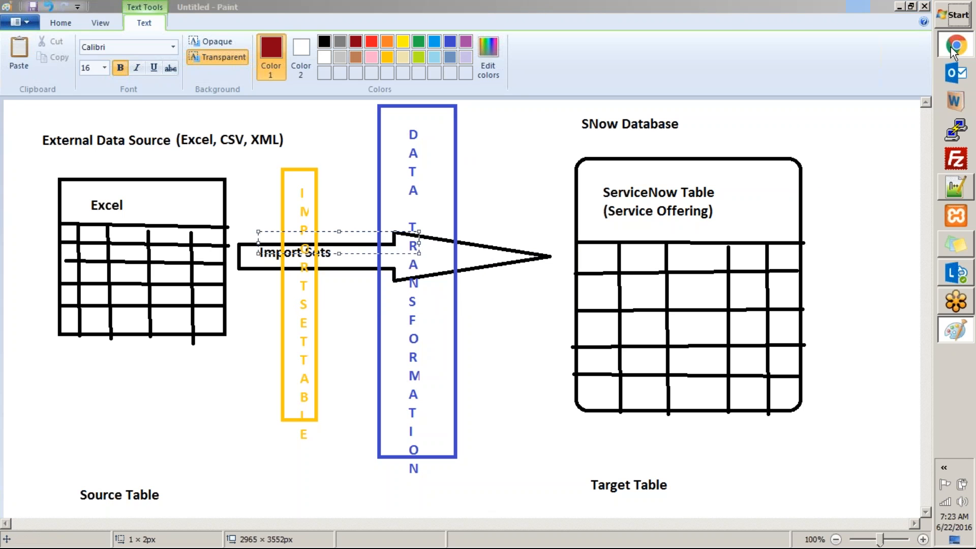
Step: Filter the navigator for 'tables', open System Definition > Tables & Columns, then minimize the browser
{"action": "double_click", "coordinate": [129, 148]}
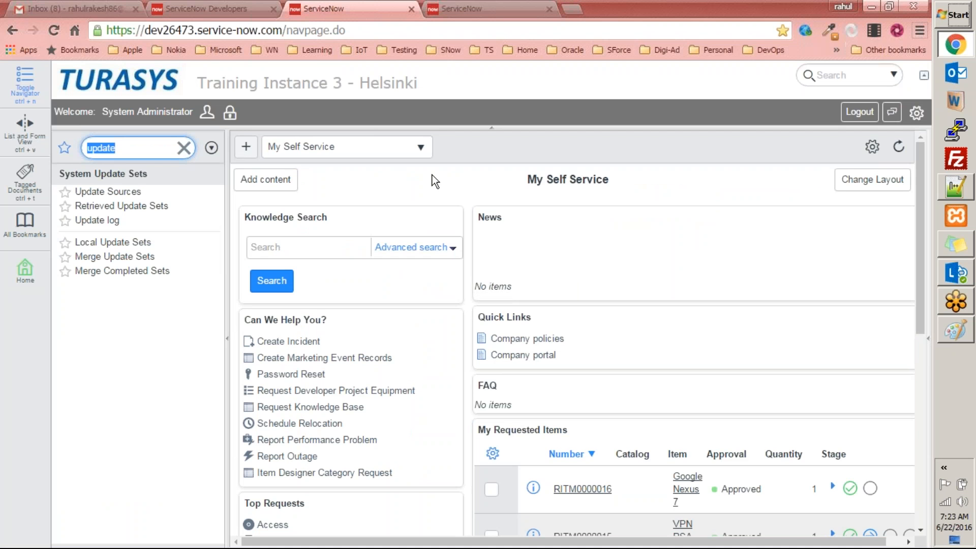
{"action": "left_click", "coordinate": [917, 113]}
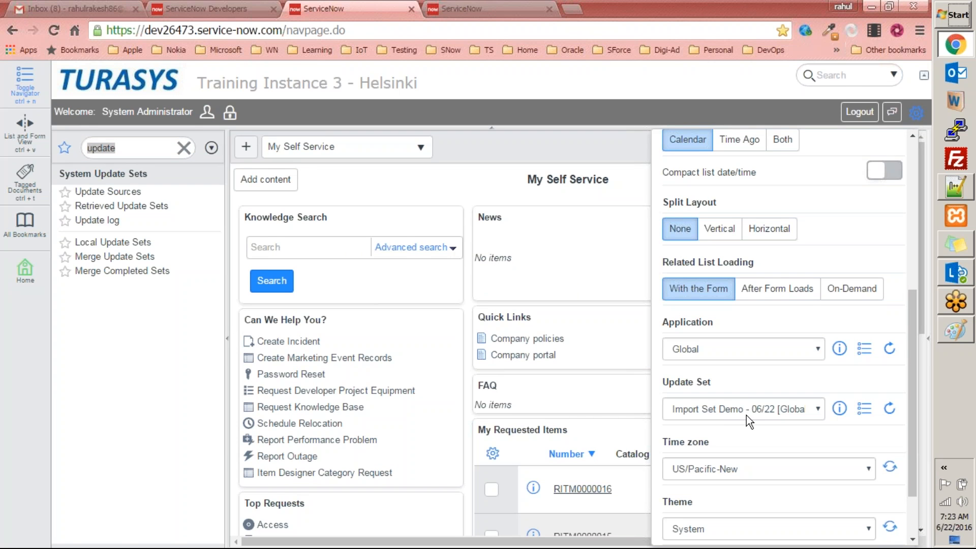
{"action": "left_click", "coordinate": [184, 149]}
{"action": "left_click", "coordinate": [184, 149]}
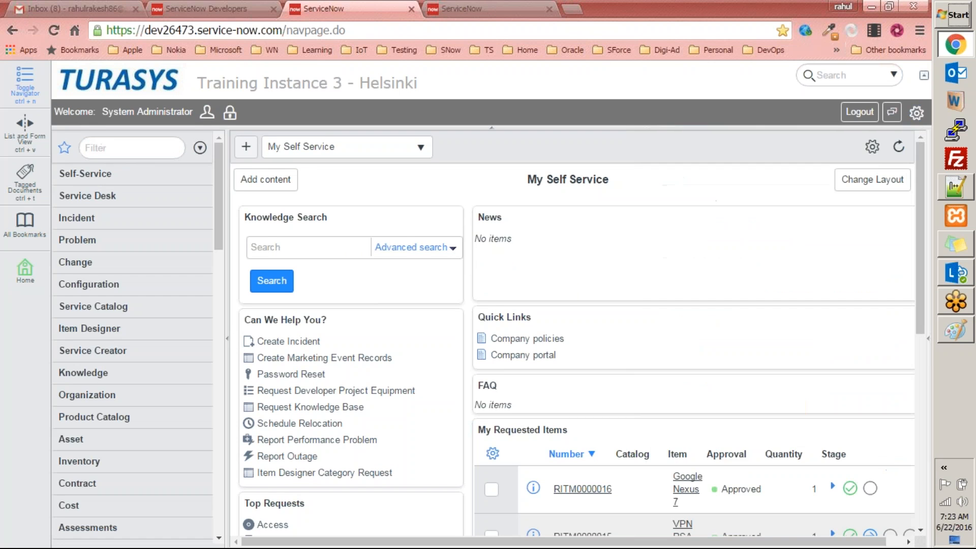
{"action": "left_click", "coordinate": [152, 146]}
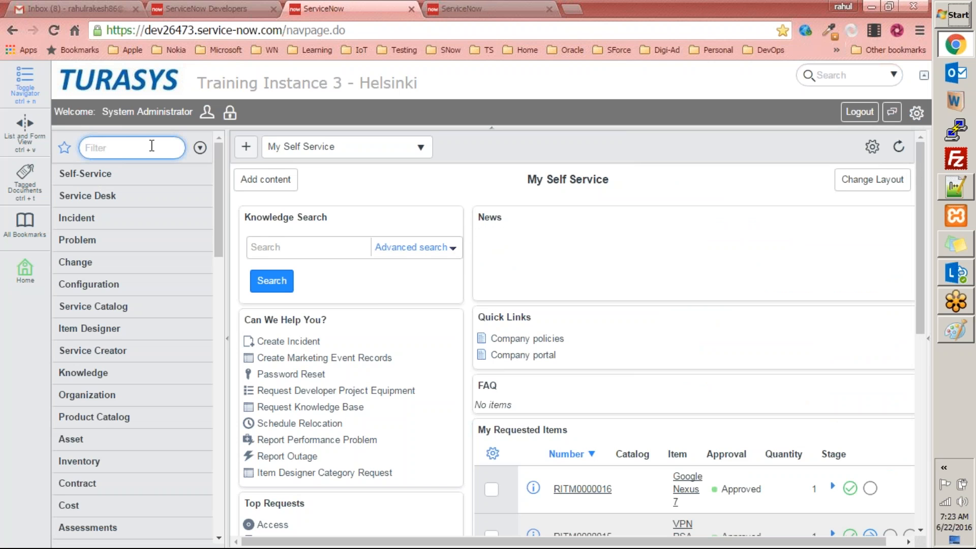
{"action": "type", "text": "tables"}
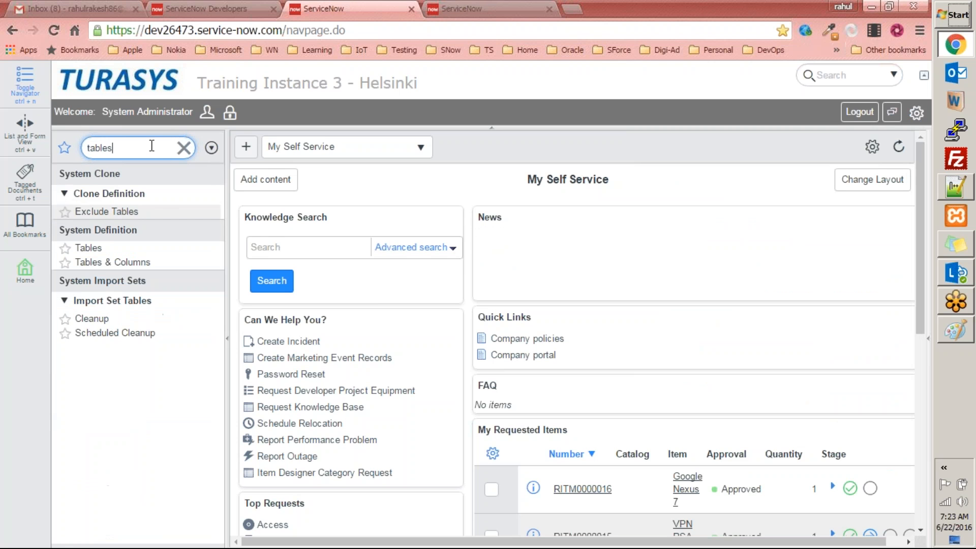
{"action": "left_click", "coordinate": [131, 262]}
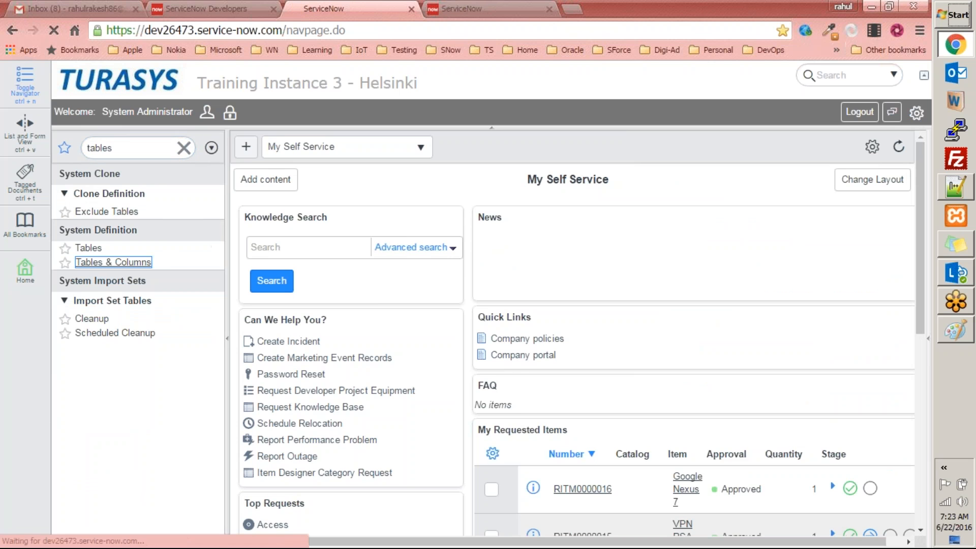
{"action": "left_click", "coordinate": [873, 8]}
Step: Open Service Offerings.xlsx from the desktop at the top of Sheet1, then return to ServiceNow
{"action": "left_click", "coordinate": [873, 6]}
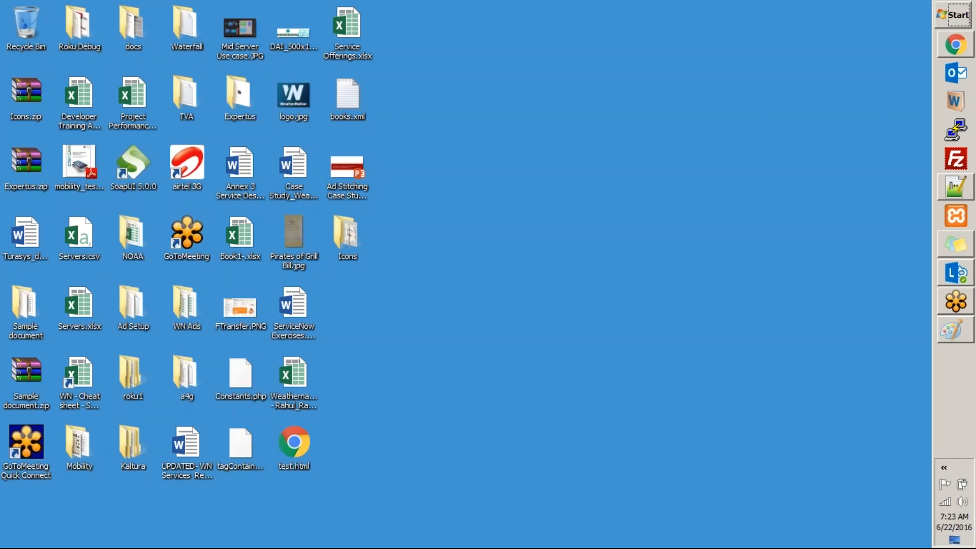
{"action": "left_click", "coordinate": [294, 375]}
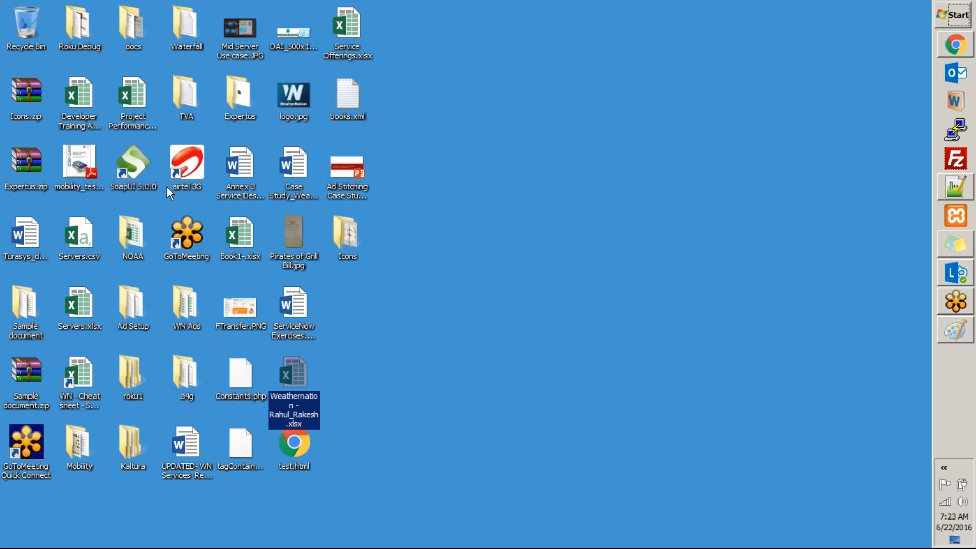
{"action": "left_click", "coordinate": [285, 169]}
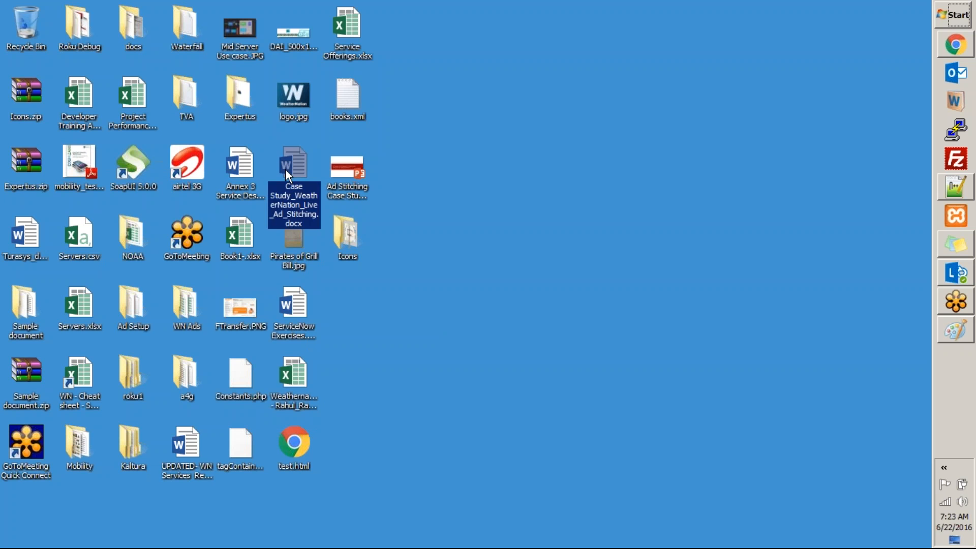
{"action": "key", "text": "Down"}
{"action": "key", "text": "Down"}
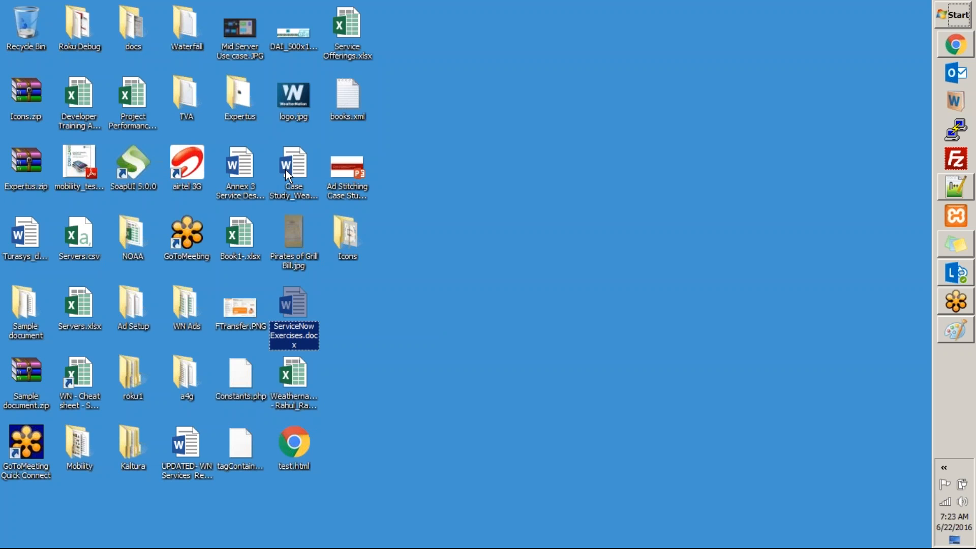
{"action": "left_click", "coordinate": [349, 54]}
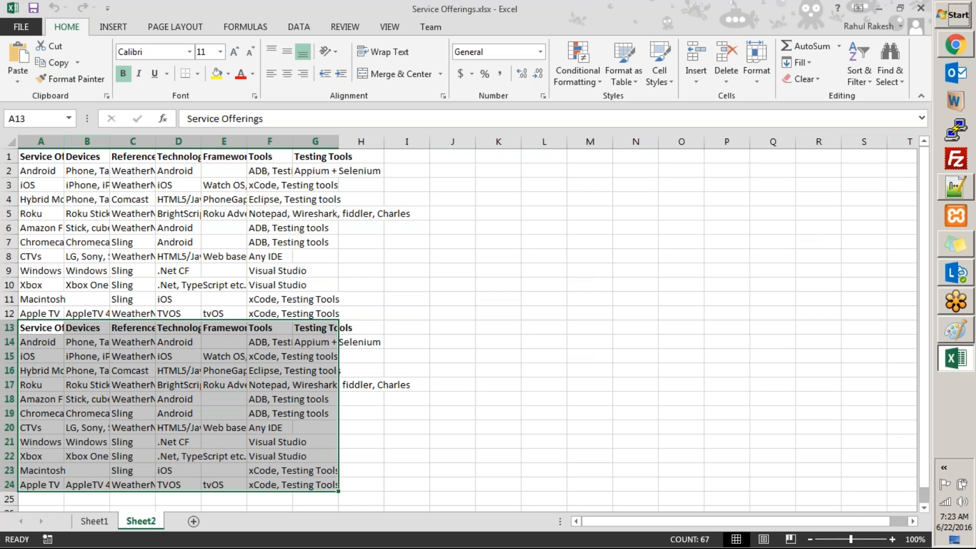
{"action": "left_click", "coordinate": [97, 521]}
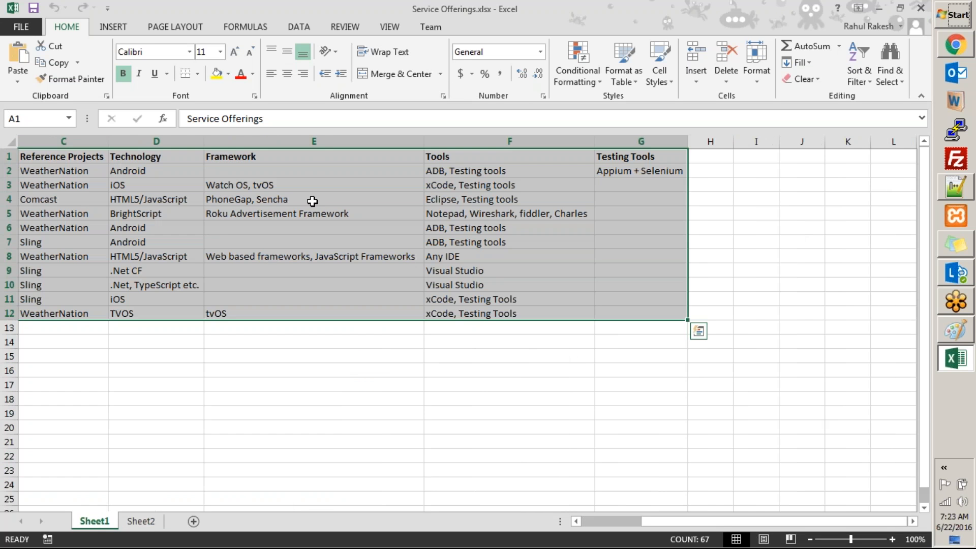
{"action": "key", "text": "ctrl+Home"}
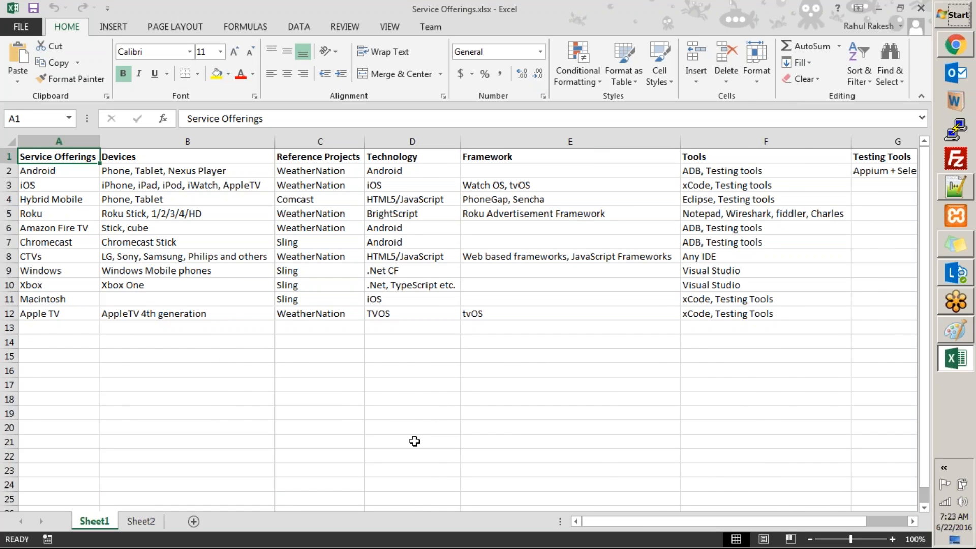
{"action": "left_click", "coordinate": [957, 47]}
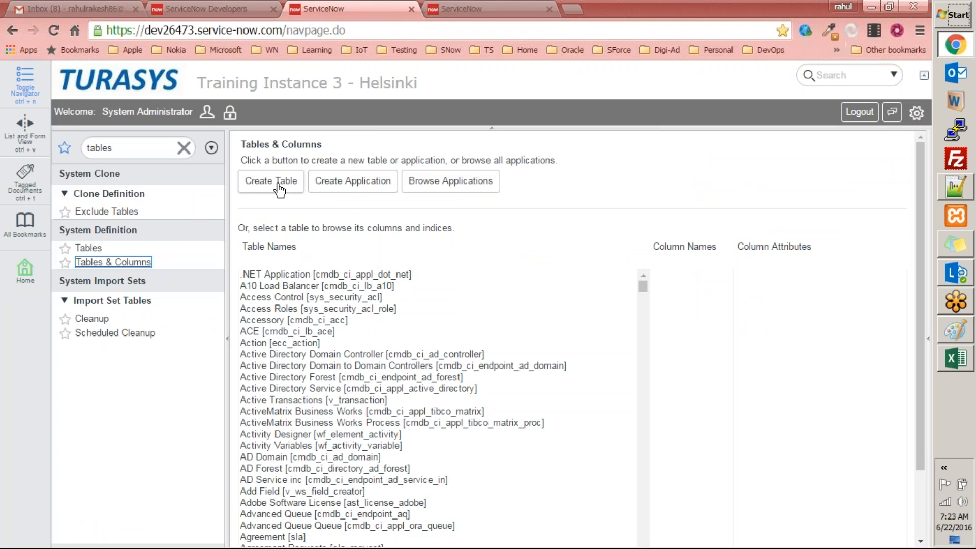
Step: Create a table labelled 'Service Offering' (name u_service_offering) with Create module unchecked
{"action": "left_click", "coordinate": [299, 190]}
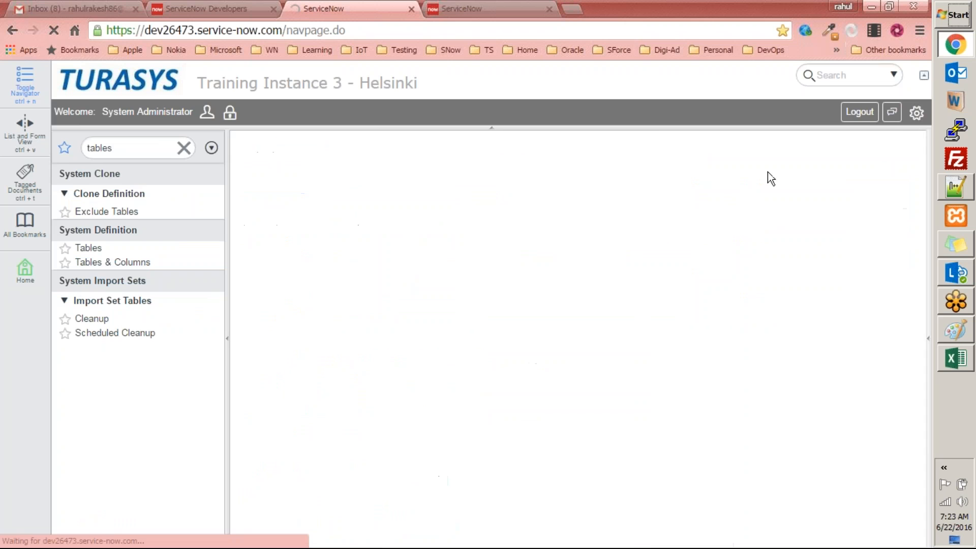
{"action": "left_click", "coordinate": [917, 112]}
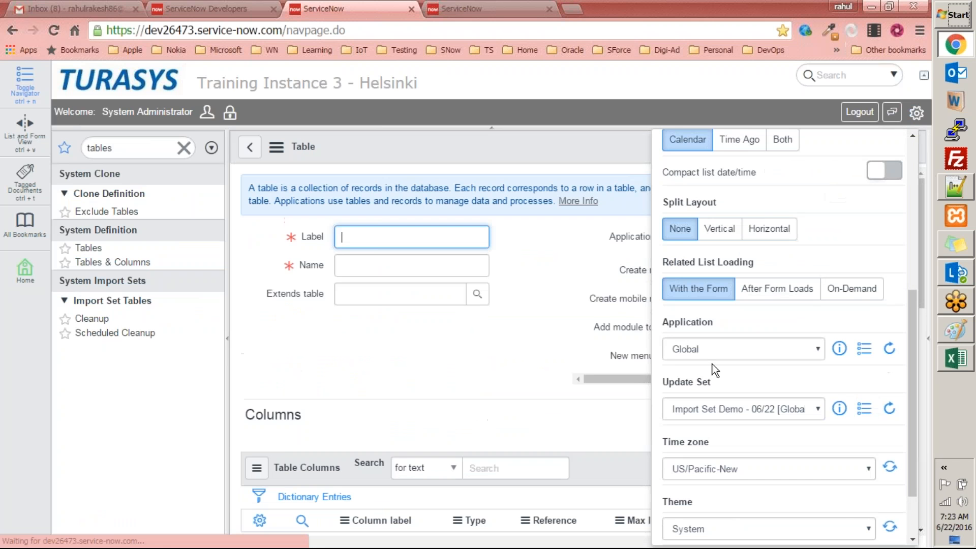
{"action": "left_click", "coordinate": [542, 111]}
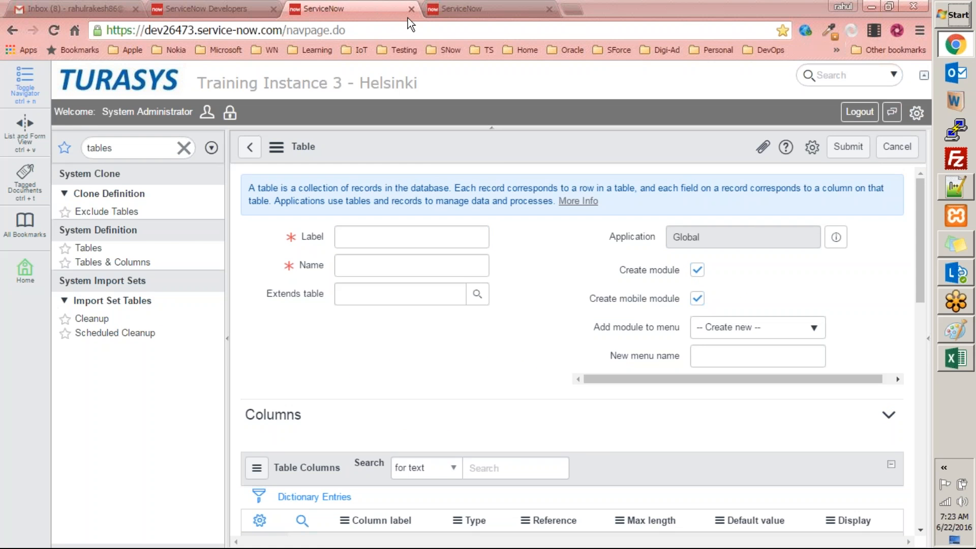
{"action": "left_click", "coordinate": [392, 230]}
{"action": "type", "text": "Service Offering"}
{"action": "key", "text": "Tab"}
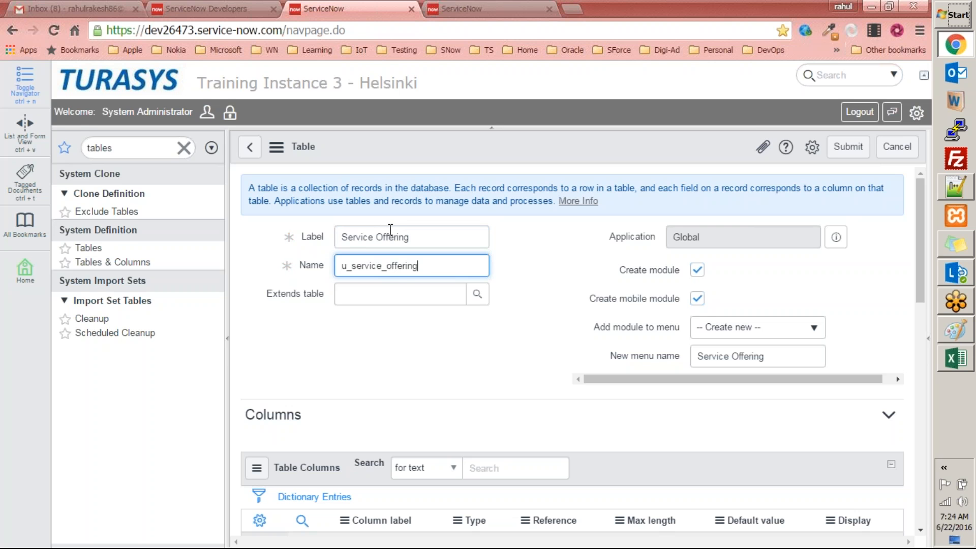
{"action": "left_click", "coordinate": [704, 269]}
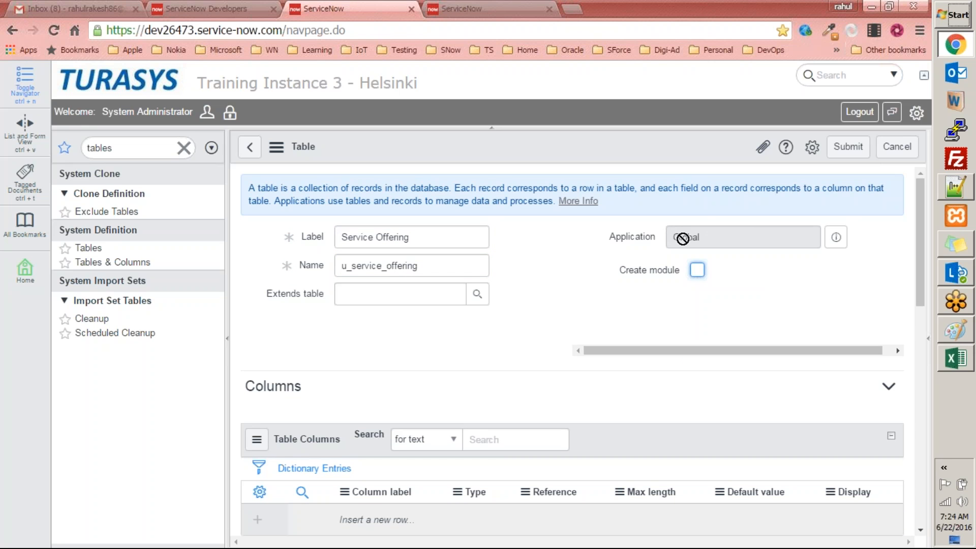
Step: Add a Device column of type String to the Service Offering table
{"action": "left_click", "coordinate": [962, 363]}
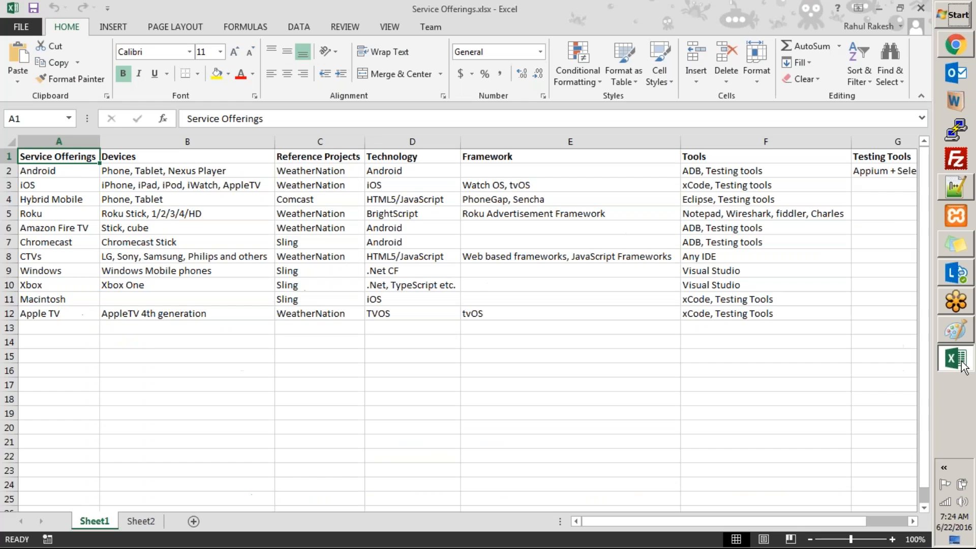
{"action": "key", "text": "alt+Tab"}
{"action": "scroll", "coordinate": [341, 459], "scroll_direction": "down", "scroll_amount": 3}
{"action": "left_click", "coordinate": [363, 379]}
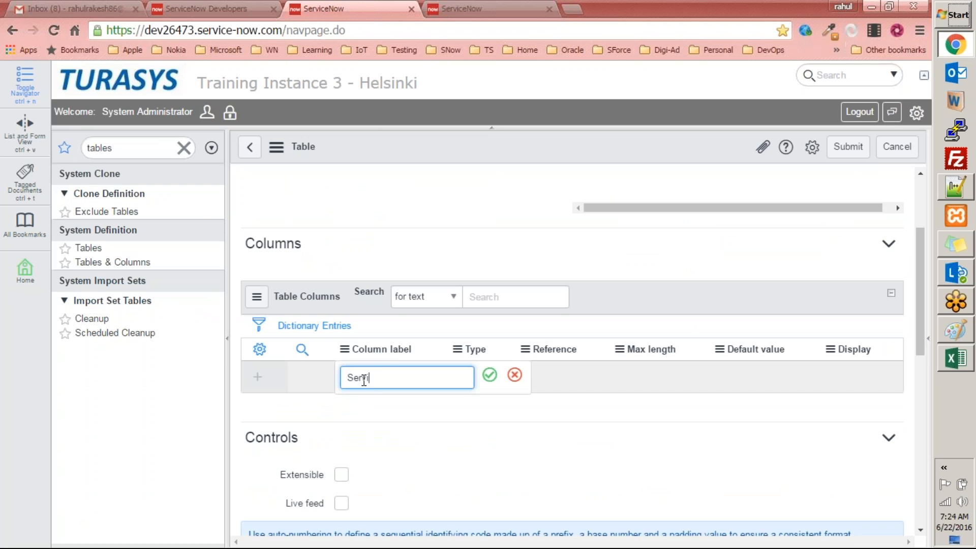
{"action": "key", "text": "Tab"}
{"action": "type", "text": "String"}
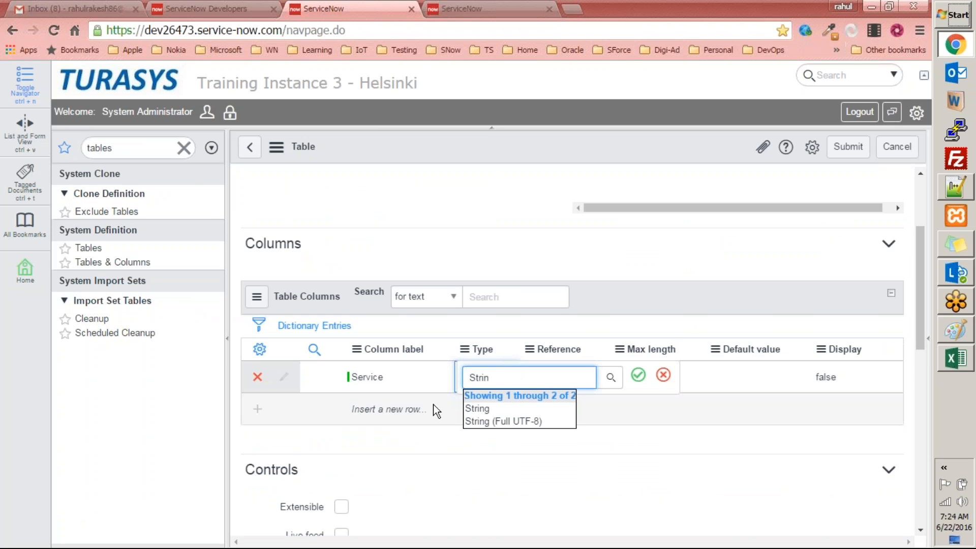
{"action": "key", "text": "alt+Tab"}
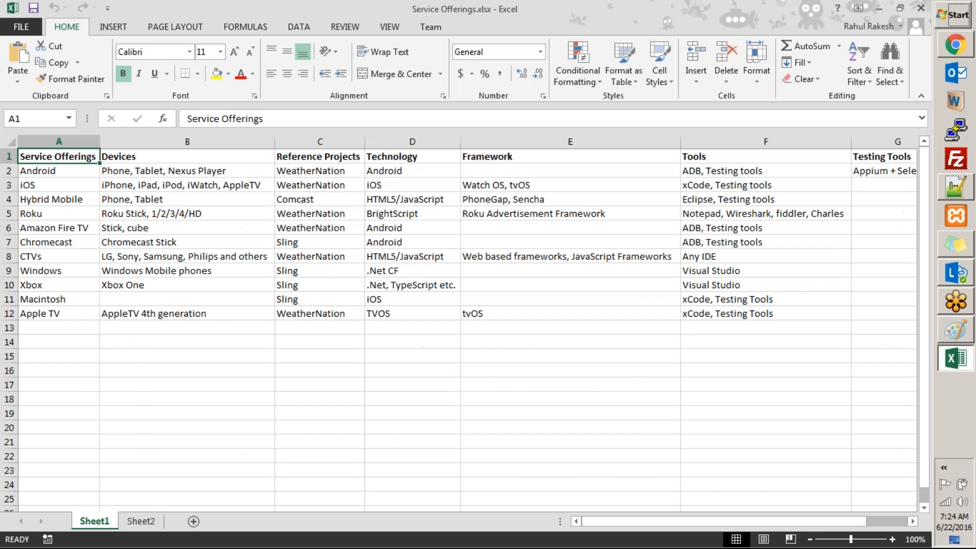
{"action": "key", "text": "alt+Tab"}
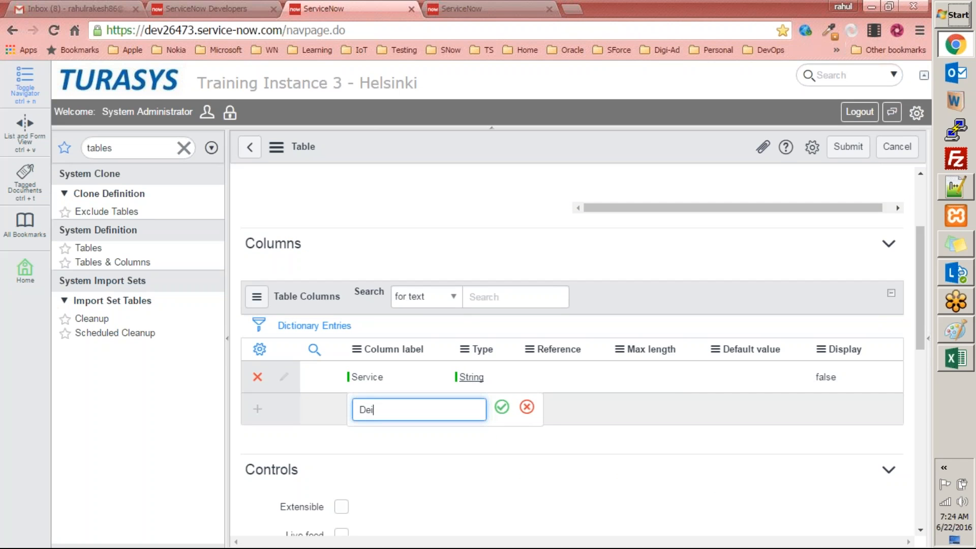
{"action": "key", "text": "Tab"}
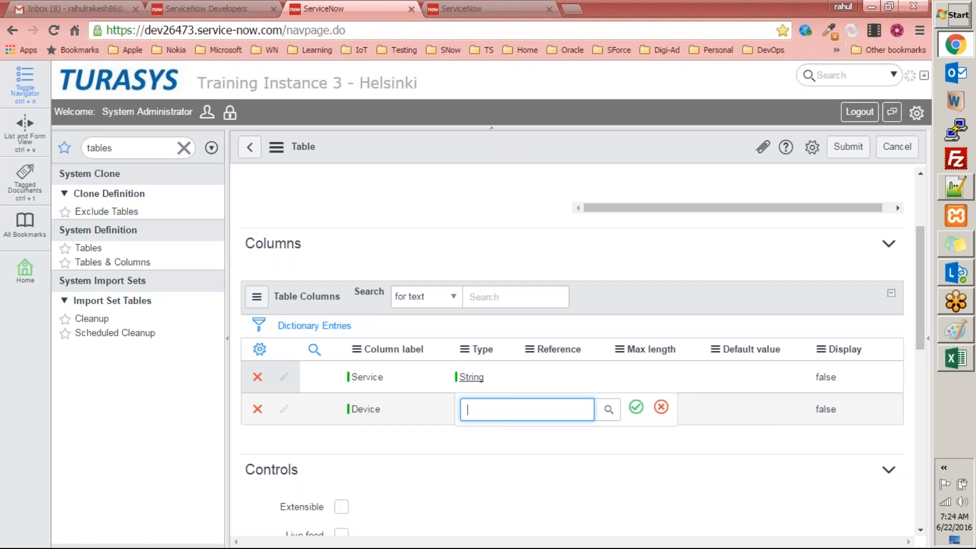
{"action": "type", "text": "Strin"}
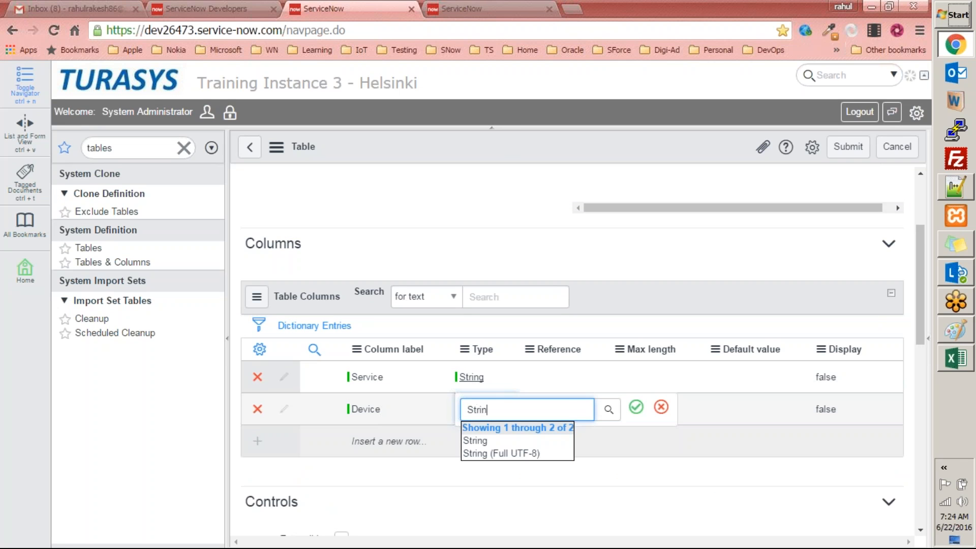
{"action": "key", "text": "Down"}
{"action": "key", "text": "Tab"}
Step: Add a Project column of type String
{"action": "key", "text": "alt+Tab"}
{"action": "key", "text": "alt+Tab"}
{"action": "left_click", "coordinate": [408, 441]}
{"action": "key", "text": "alt+Tab"}
{"action": "key", "text": "alt+Tab"}
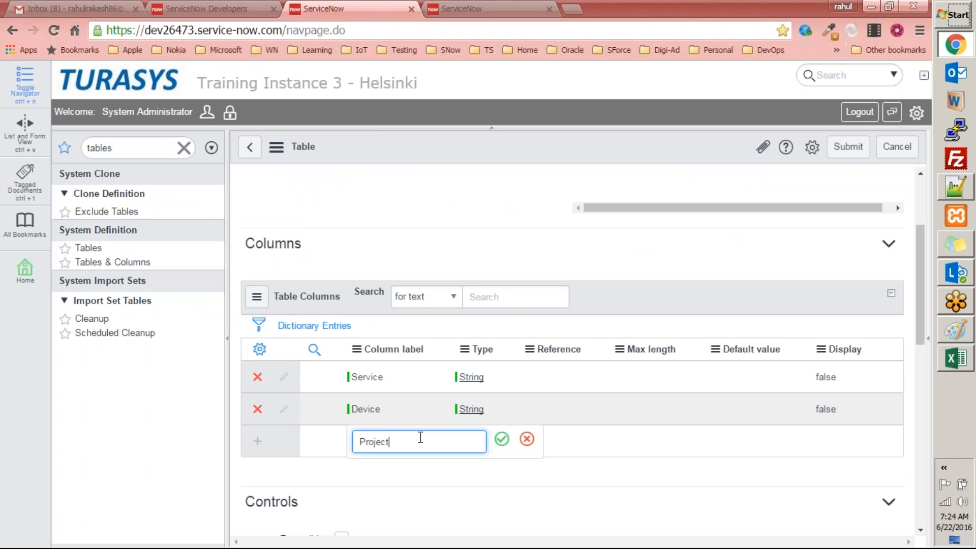
{"action": "key", "text": "Tab"}
{"action": "type", "text": "String"}
{"action": "key", "text": "Return"}
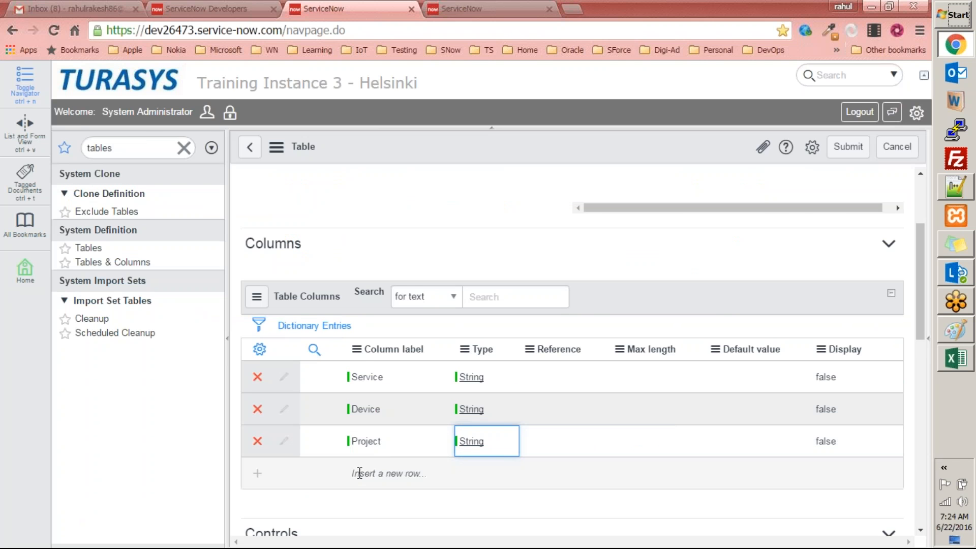
Step: Add a Technology column of type String, undoing an accidental paste in its type
{"action": "key", "text": "alt+Tab"}
{"action": "key", "text": "alt+Tab"}
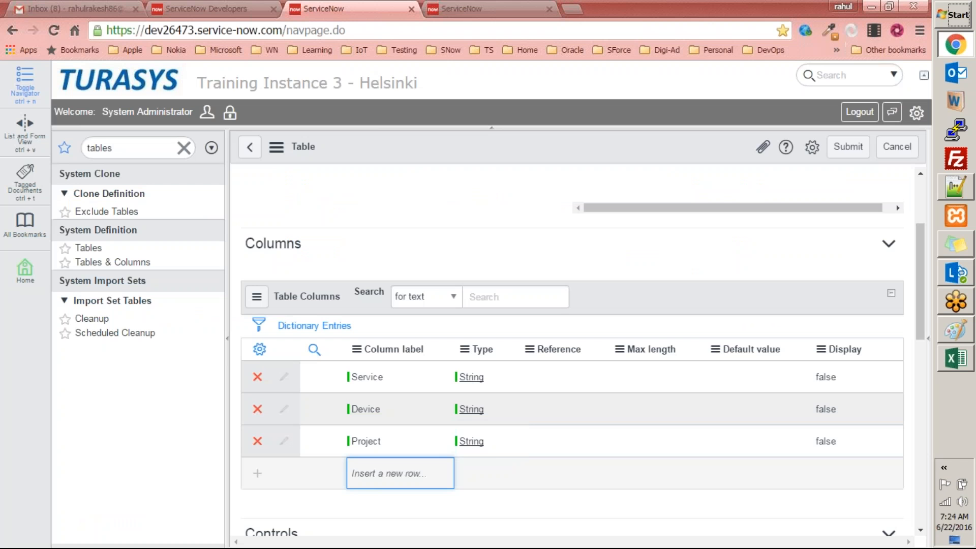
{"action": "left_click", "coordinate": [357, 470]}
{"action": "type", "text": "Technology"}
{"action": "key", "text": "Tab"}
{"action": "type", "text": "String"}
{"action": "key", "text": "Tab"}
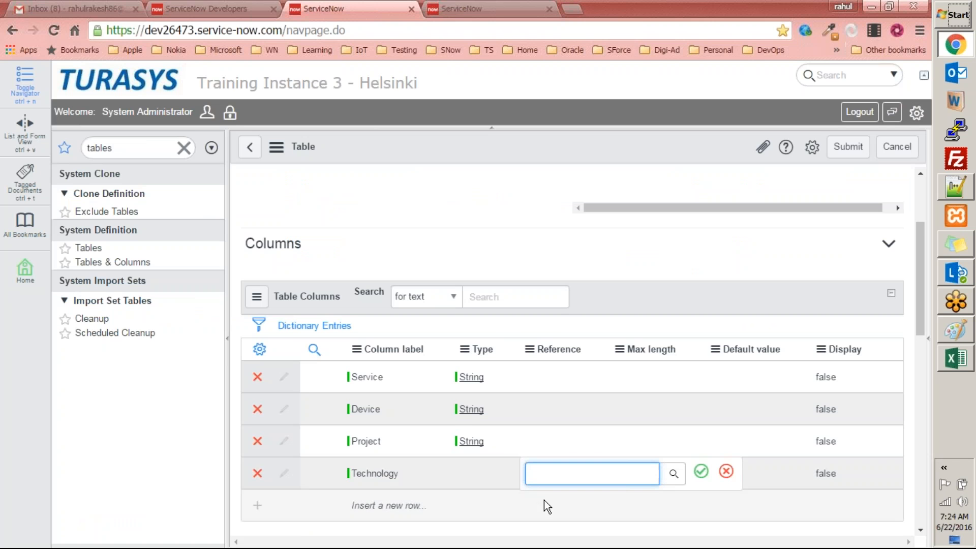
{"action": "left_click", "coordinate": [456, 473]}
{"action": "type", "text": "st"}
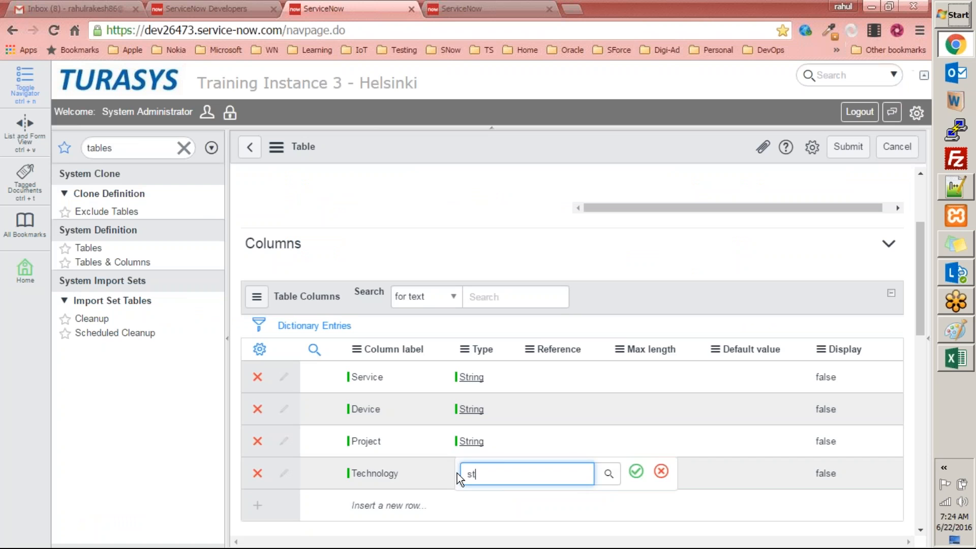
{"action": "key", "text": "Down"}
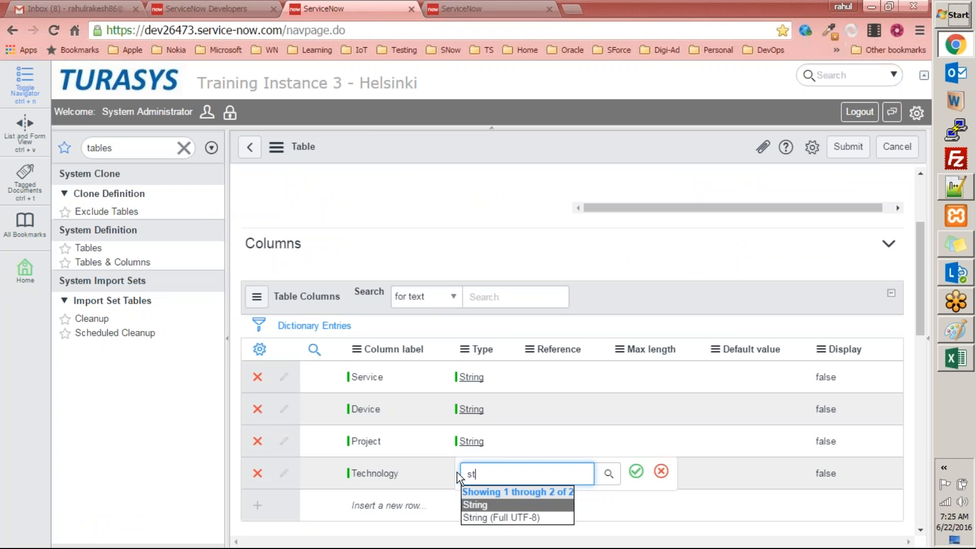
{"action": "key", "text": "Return"}
{"action": "double_click", "coordinate": [490, 474]}
{"action": "key", "text": "ctrl+z"}
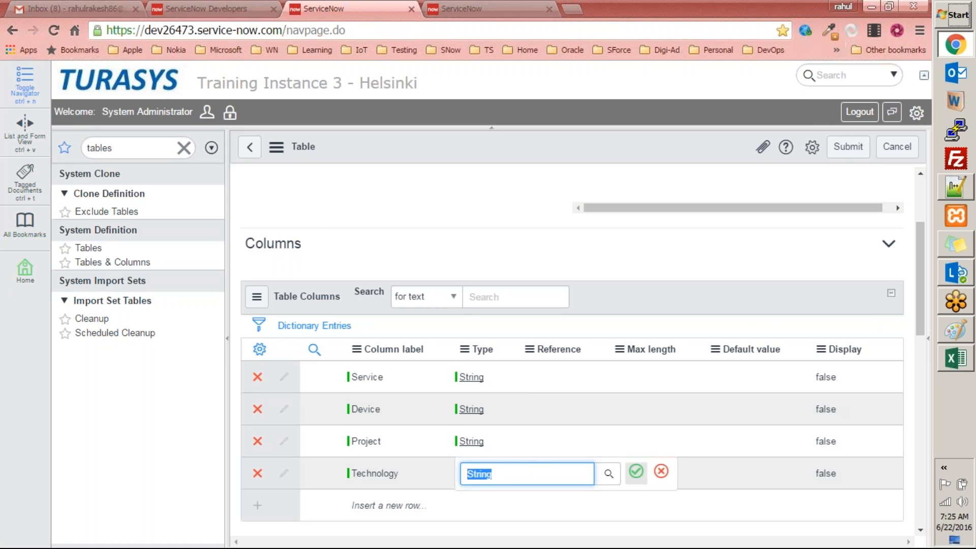
{"action": "left_click", "coordinate": [636, 471]}
Step: Add framework and Tools columns, both of type String
{"action": "double_click", "coordinate": [359, 505]}
{"action": "type", "text": "frame"}
{"action": "key", "text": "Tab"}
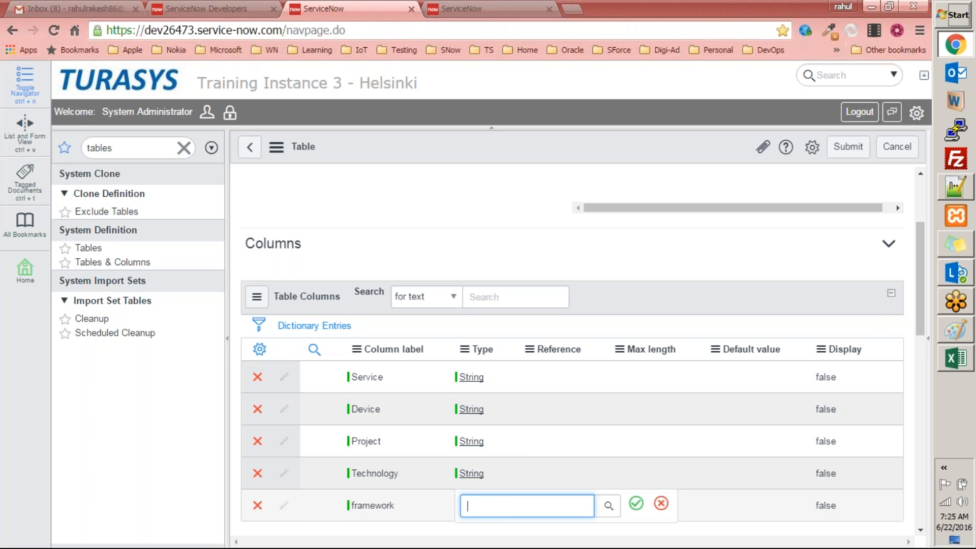
{"action": "type", "text": "String"}
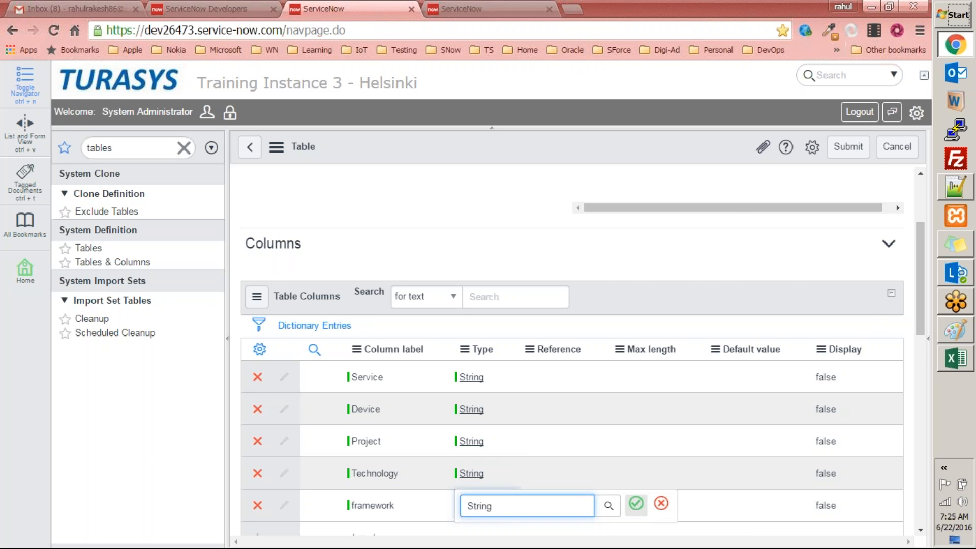
{"action": "left_click", "coordinate": [635, 505]}
{"action": "key", "text": "alt+Tab"}
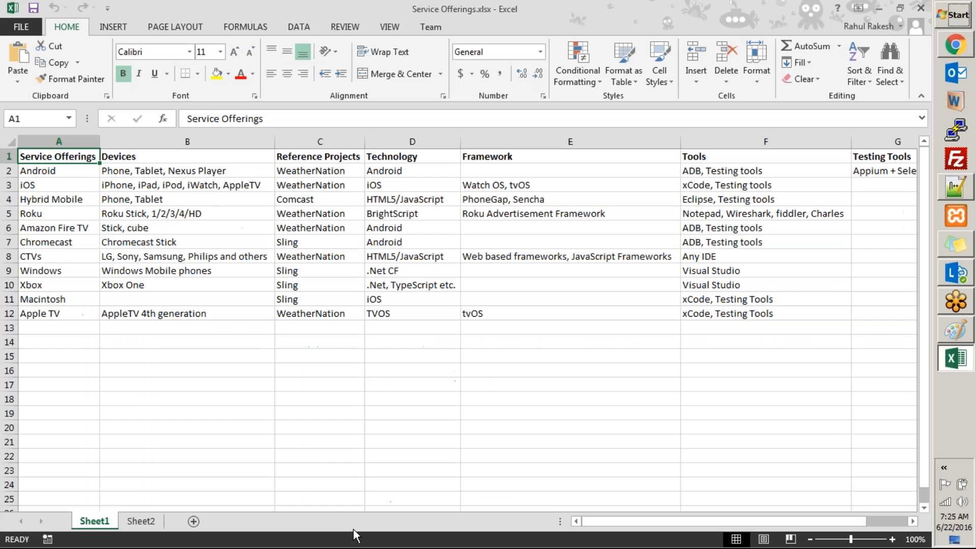
{"action": "key", "text": "alt+Tab"}
{"action": "left_click", "coordinate": [361, 532]}
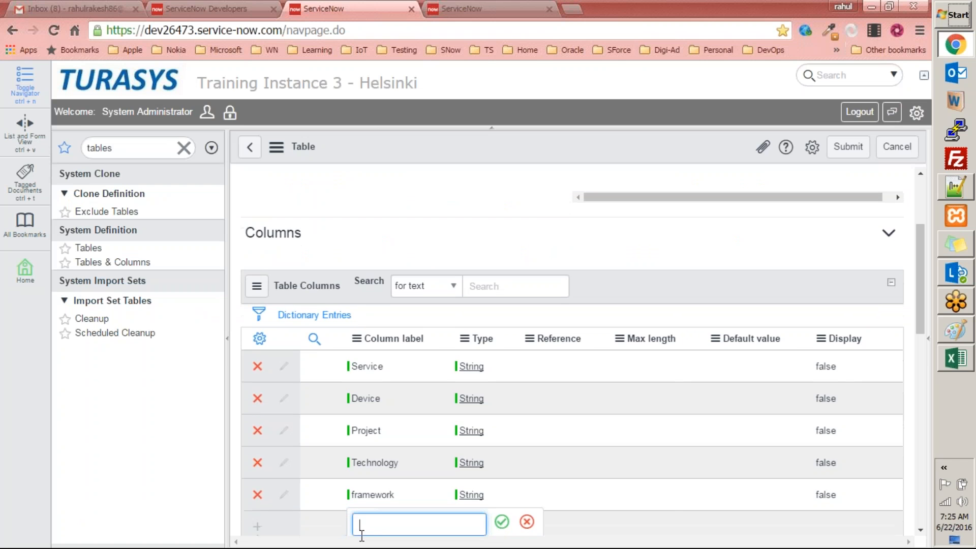
{"action": "type", "text": "Tools"}
{"action": "key", "text": "Tab"}
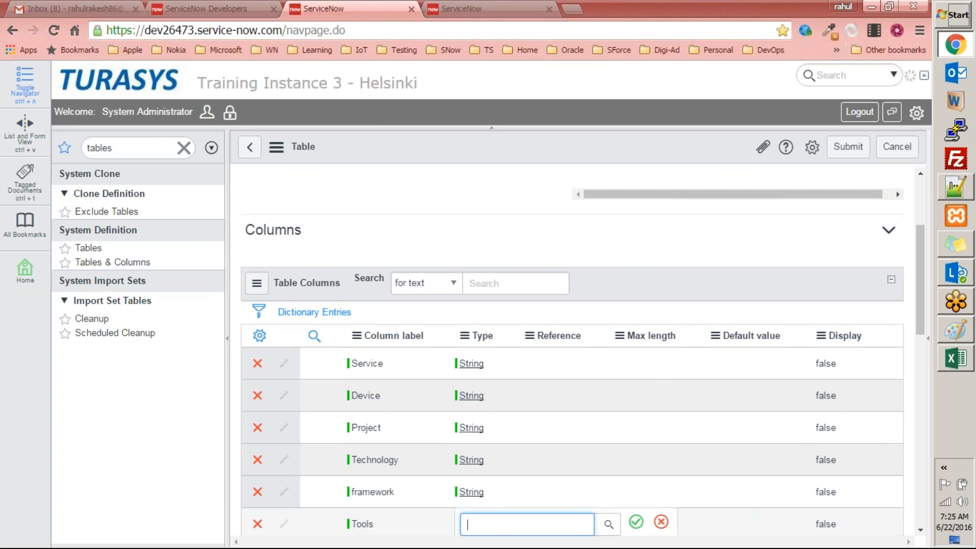
{"action": "type", "text": "String"}
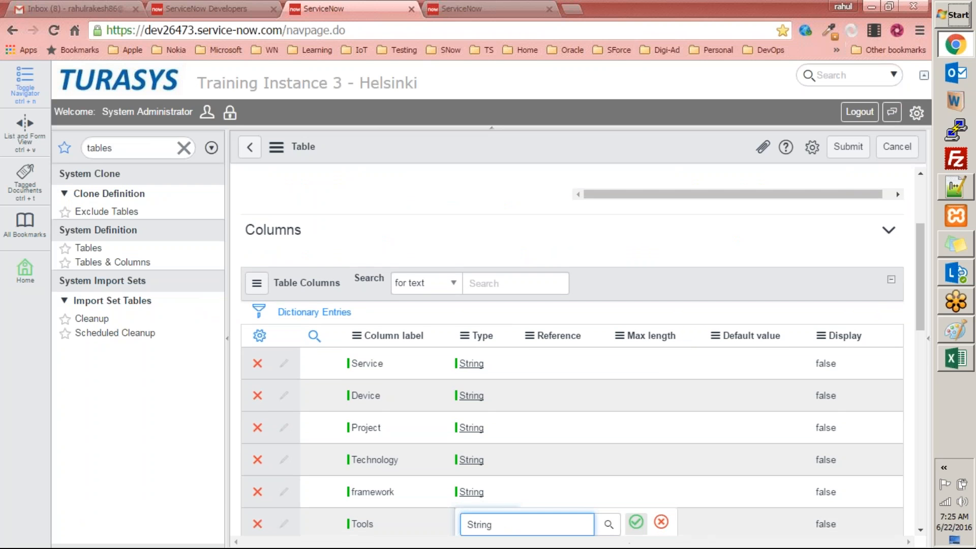
{"action": "left_click", "coordinate": [633, 524]}
Step: Add a Testing Tools String column and submit the new table
{"action": "scroll", "coordinate": [443, 463], "scroll_direction": "down", "scroll_amount": 3}
{"action": "double_click", "coordinate": [359, 413]}
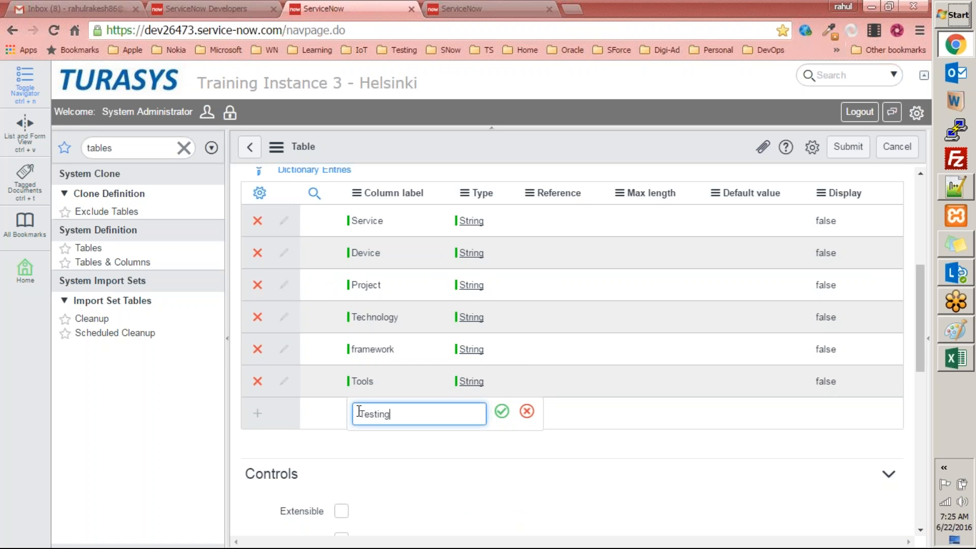
{"action": "type", "text": "Testing Tools"}
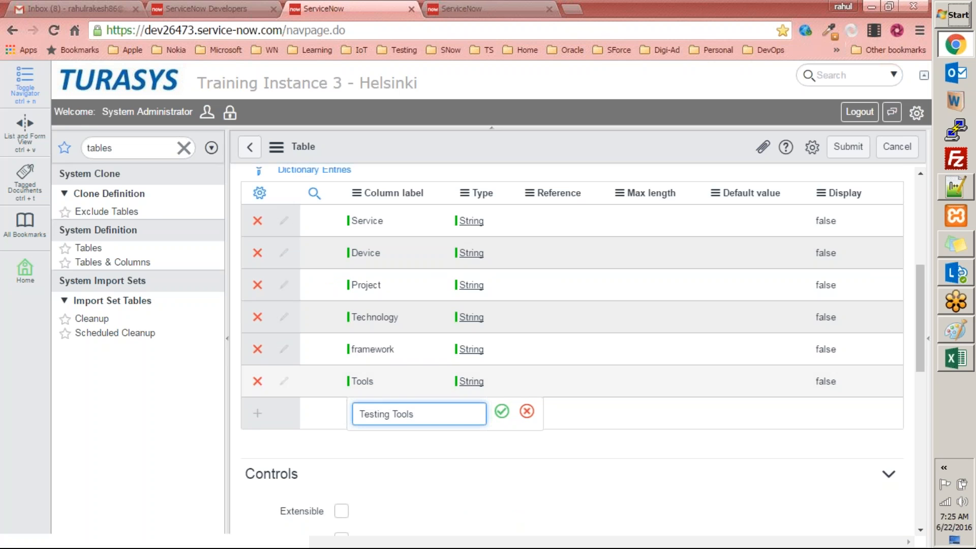
{"action": "left_click", "coordinate": [501, 412]}
{"action": "double_click", "coordinate": [471, 411]}
{"action": "type", "text": "String"}
{"action": "left_click", "coordinate": [636, 411]}
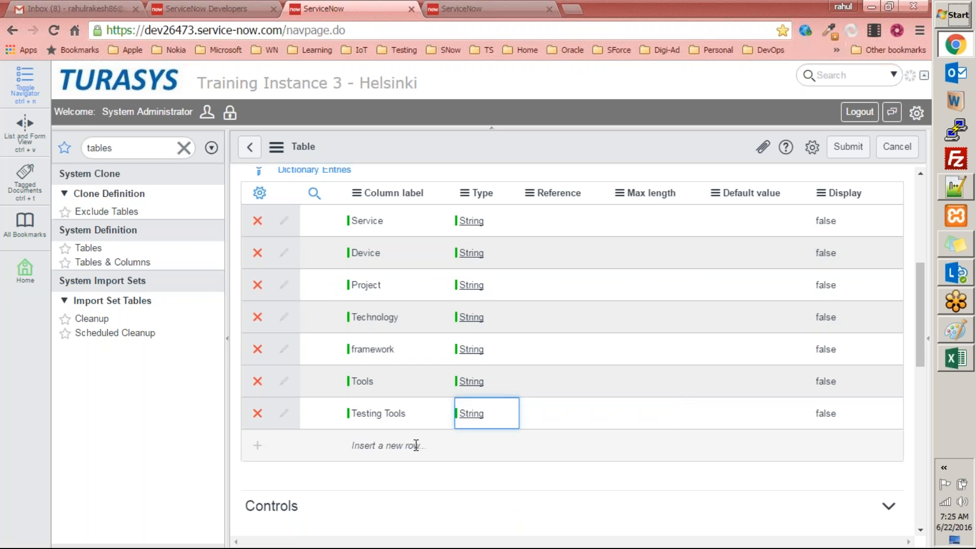
{"action": "left_click", "coordinate": [356, 453]}
{"action": "scroll", "coordinate": [466, 526], "scroll_direction": "down", "scroll_amount": 4}
{"action": "scroll", "coordinate": [747, 217], "scroll_direction": "up", "scroll_amount": 10}
{"action": "left_click", "coordinate": [848, 152]}
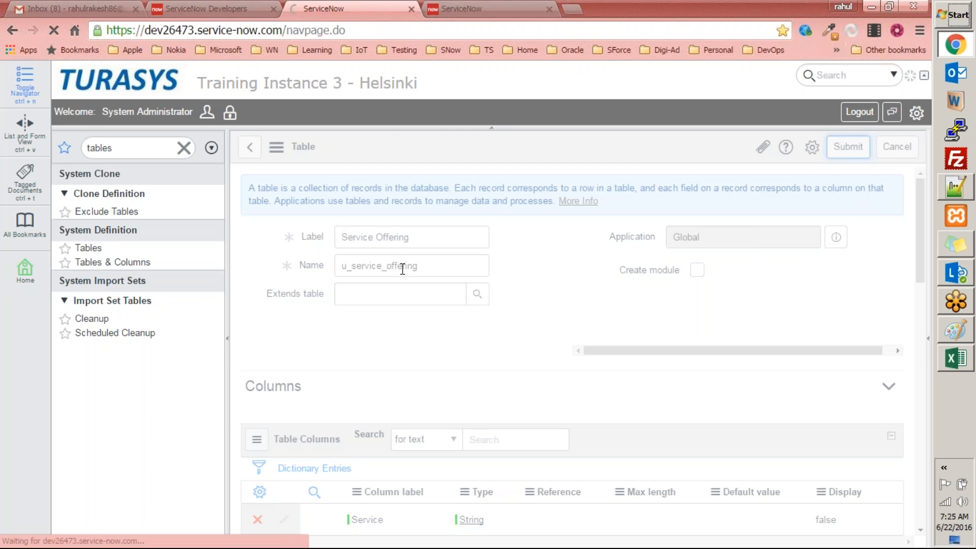
Step: In Paint, paste the table name u_service_offering under the (Service Offering) label
{"action": "key", "text": "alt+Tab"}
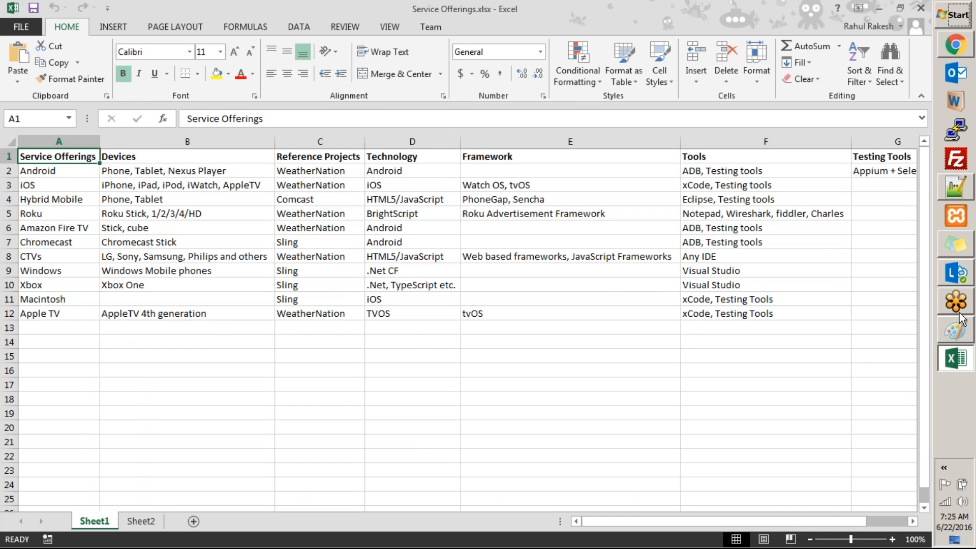
{"action": "left_click", "coordinate": [956, 331]}
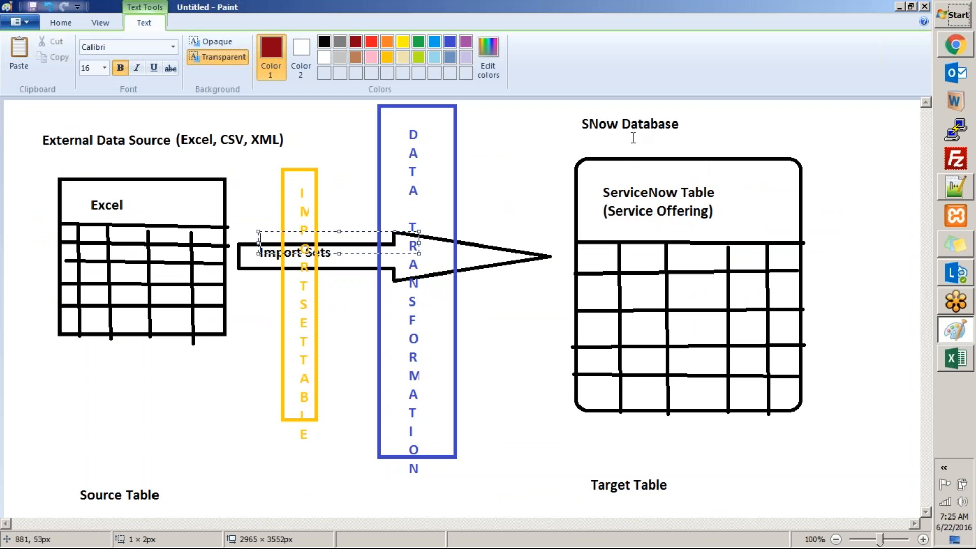
{"action": "left_click", "coordinate": [610, 223]}
{"action": "left_click", "coordinate": [607, 219]}
{"action": "type", "text": "u_service_offering"}
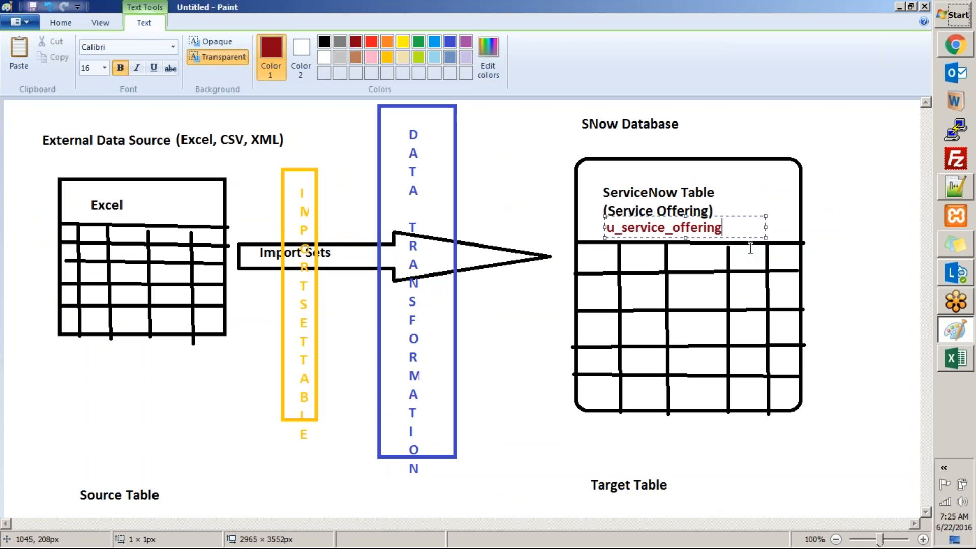
{"action": "left_click_drag", "start_coordinate": [757, 225], "coordinate": [606, 223]}
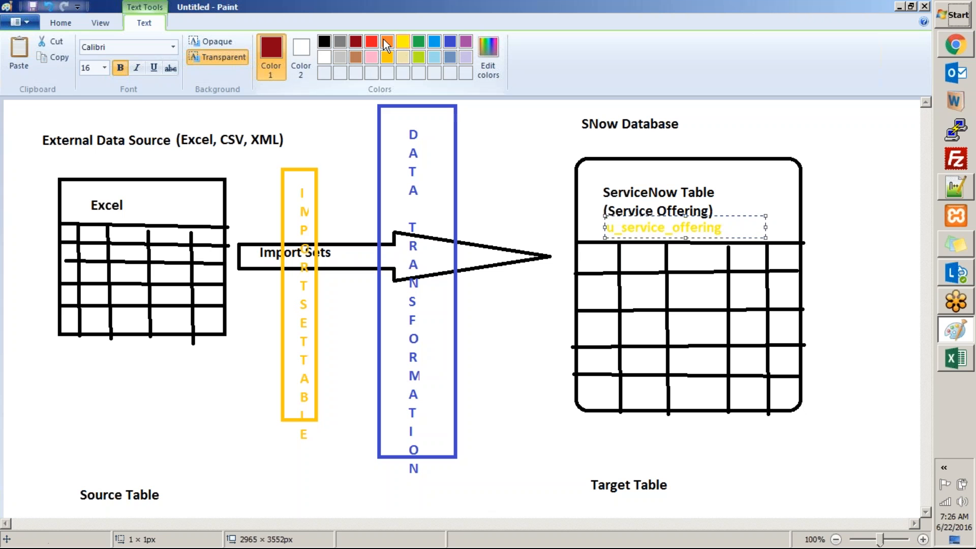
{"action": "left_click", "coordinate": [304, 50]}
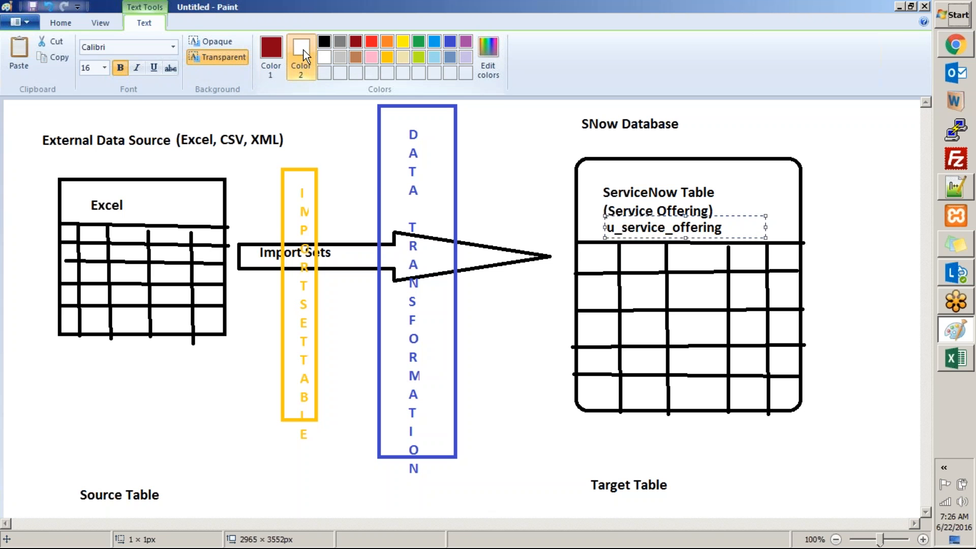
{"action": "left_click", "coordinate": [730, 220]}
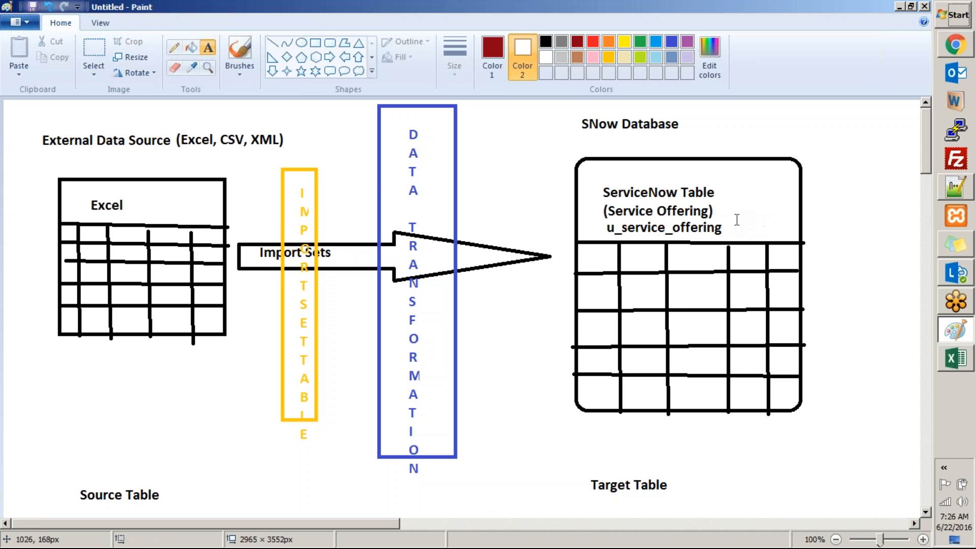
{"action": "left_click_drag", "start_coordinate": [712, 229], "coordinate": [648, 227]}
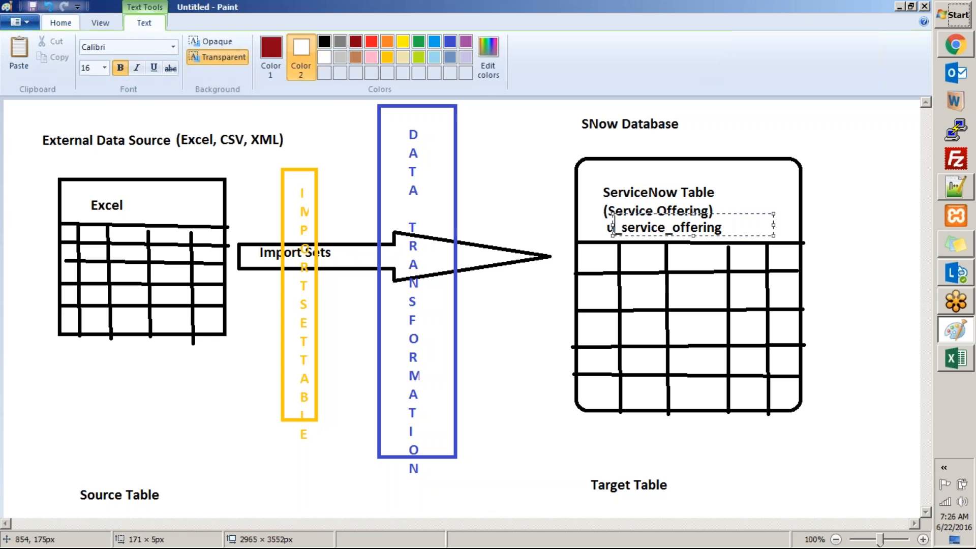
{"action": "left_click", "coordinate": [780, 227]}
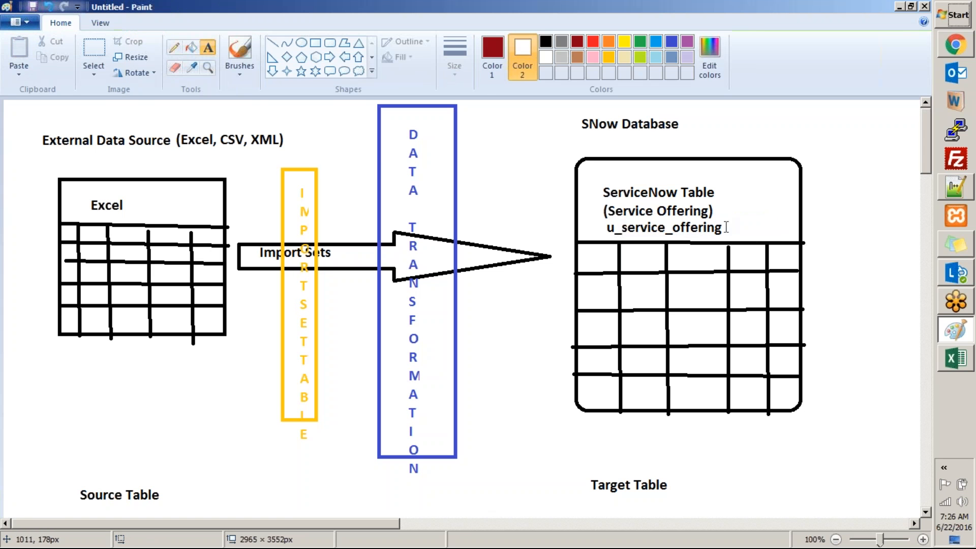
Step: Highlight u_service_offering with a thick yellow brush stroke, replacing the red one
{"action": "left_click", "coordinate": [239, 48]}
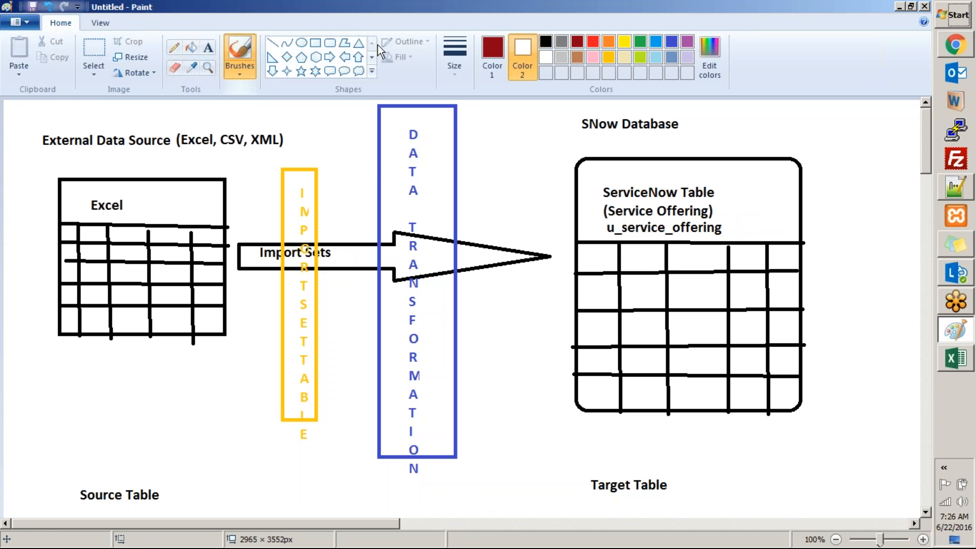
{"action": "right_click", "coordinate": [624, 41]}
{"action": "left_click", "coordinate": [602, 228]}
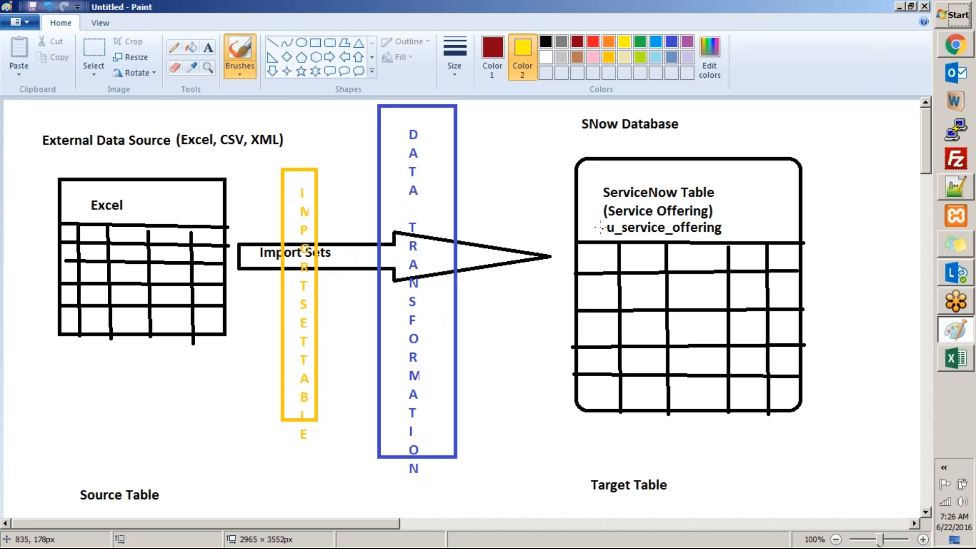
{"action": "left_click", "coordinate": [240, 71]}
{"action": "left_click", "coordinate": [239, 124]}
{"action": "left_click", "coordinate": [457, 70]}
{"action": "left_click", "coordinate": [466, 182]}
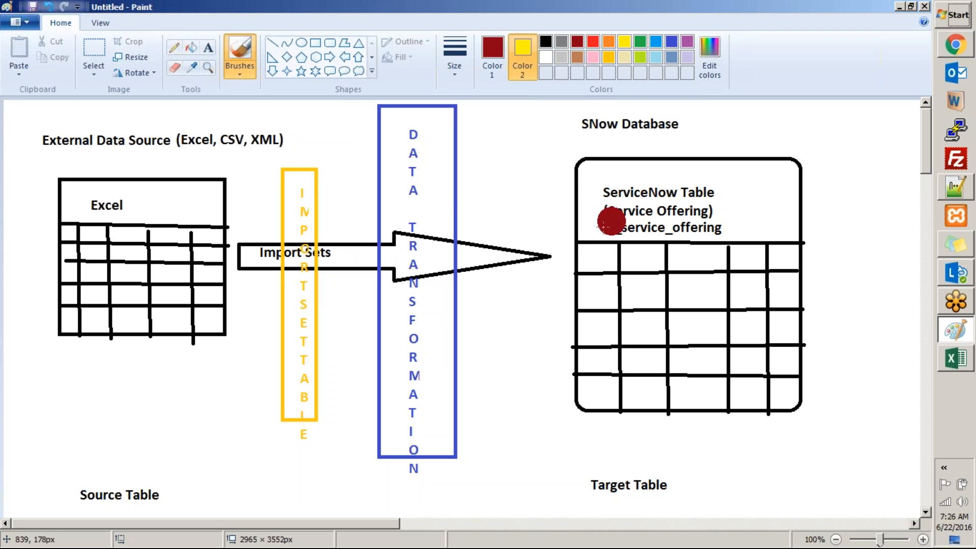
{"action": "left_click_drag", "start_coordinate": [604, 234], "coordinate": [714, 231]}
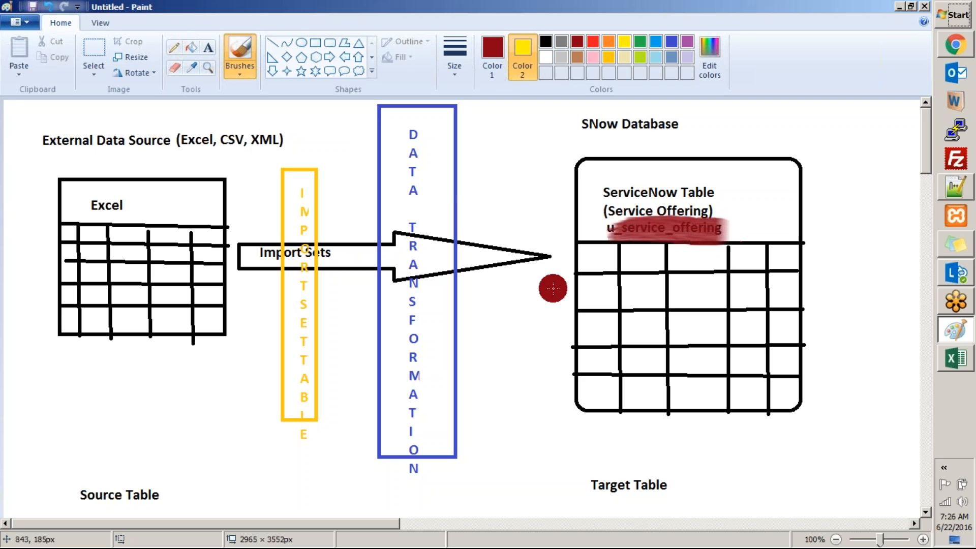
{"action": "key", "text": "ctrl+z"}
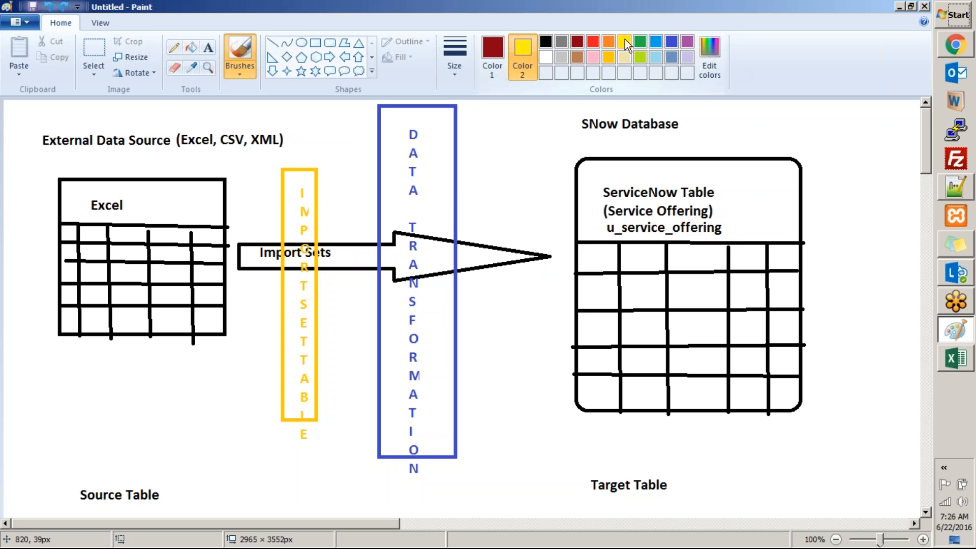
{"action": "left_click_drag", "start_coordinate": [608, 228], "coordinate": [699, 230]}
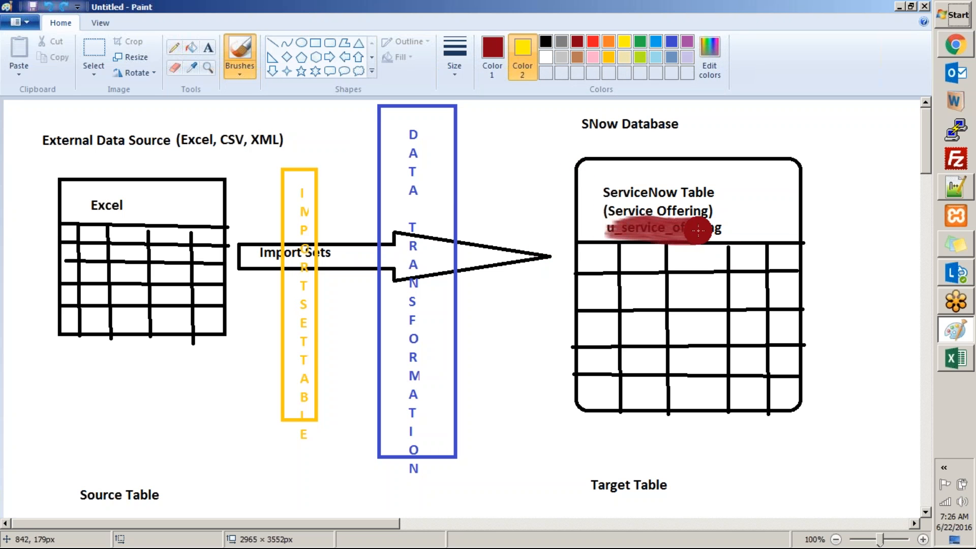
{"action": "left_click", "coordinate": [493, 54]}
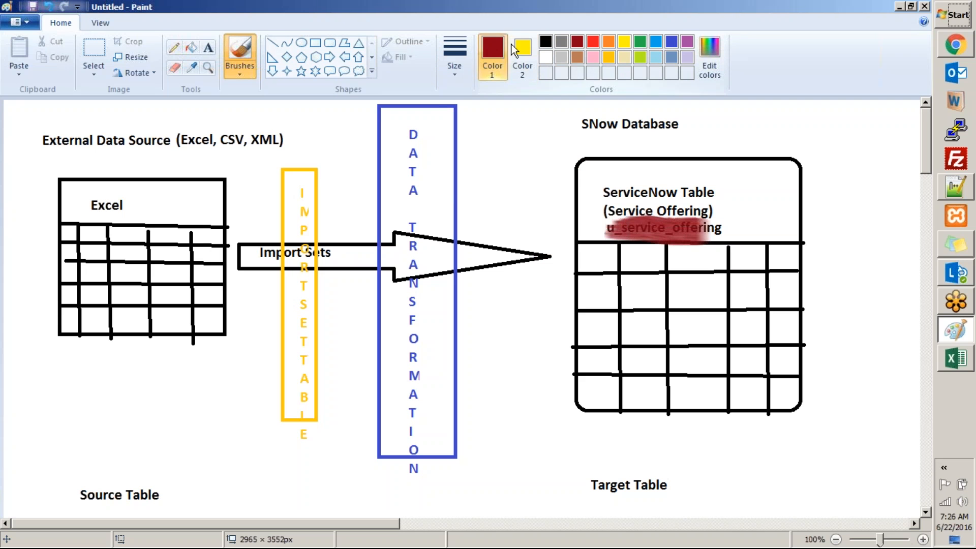
{"action": "left_click", "coordinate": [625, 48]}
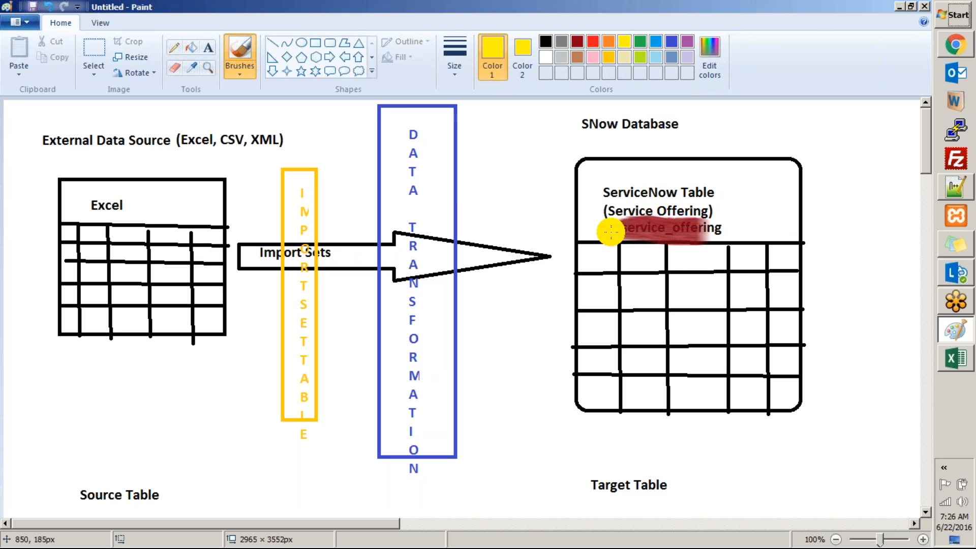
{"action": "key", "text": "ctrl+z"}
{"action": "left_click_drag", "start_coordinate": [609, 229], "coordinate": [733, 229]}
{"action": "key", "text": "alt+Tab"}
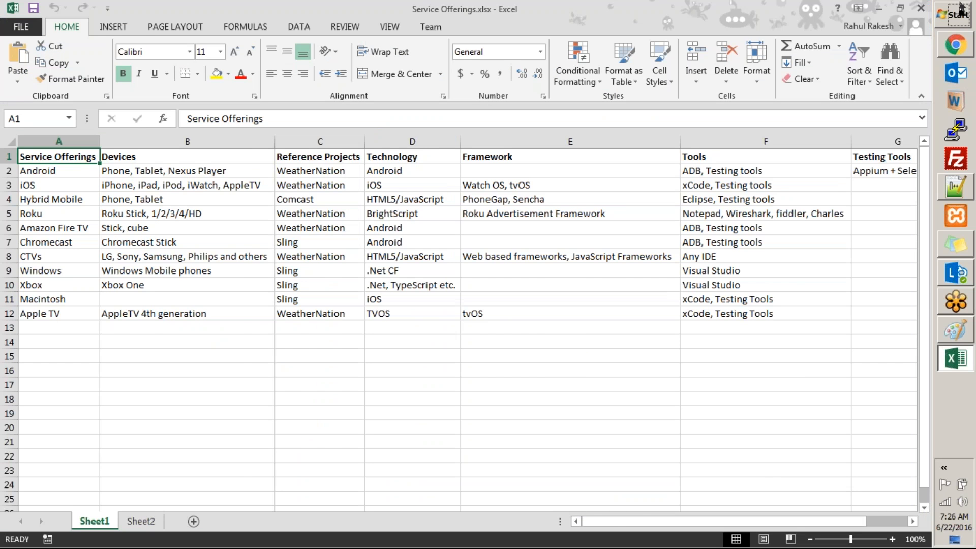
Step: Open u_service_offering.list from the navigator, then paste the table name into a blank Notepad++ tab
{"action": "left_click", "coordinate": [956, 45]}
{"action": "double_click", "coordinate": [141, 148]}
{"action": "type", "text": "u_service_offering"}
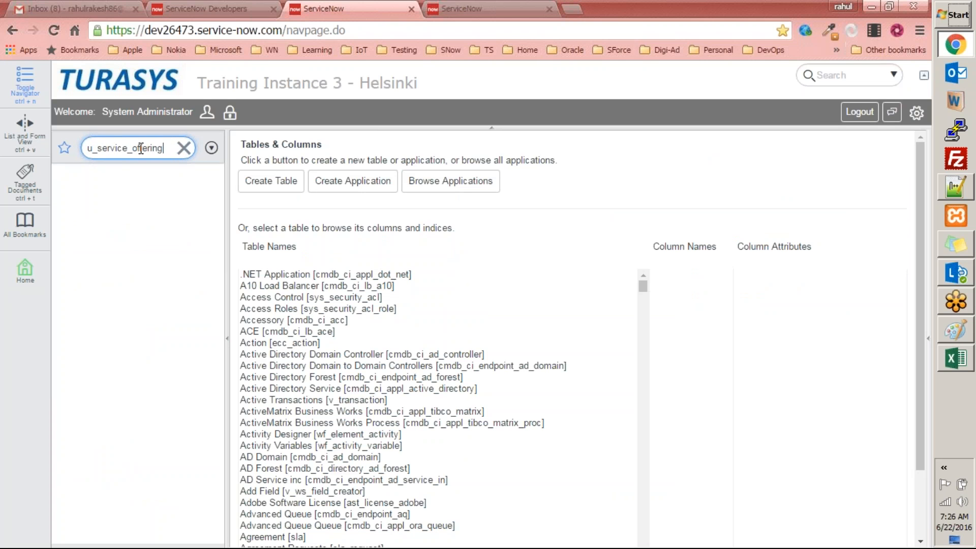
{"action": "double_click", "coordinate": [141, 148]}
{"action": "key", "text": "ctrl+c"}
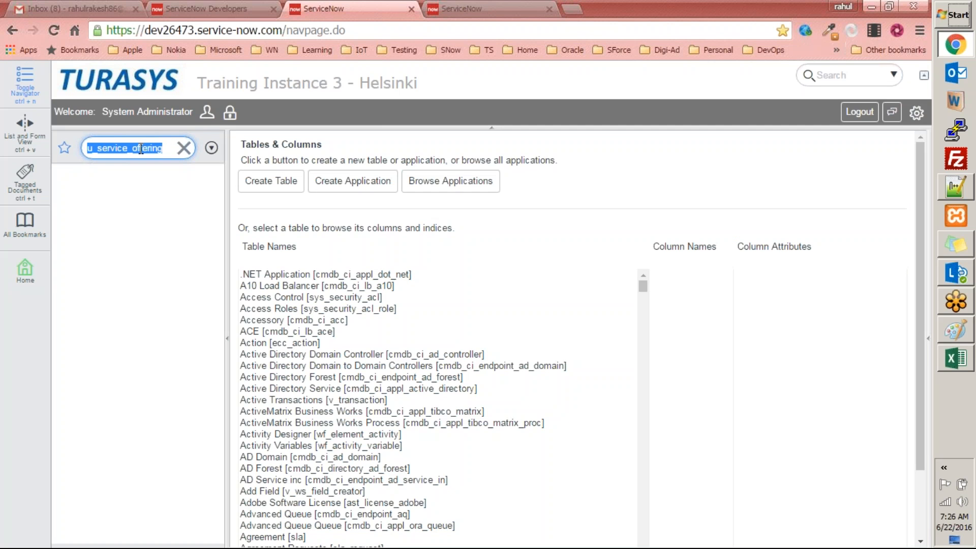
{"action": "key", "text": "Right"}
{"action": "type", "text": ".list"}
{"action": "key", "text": "Return"}
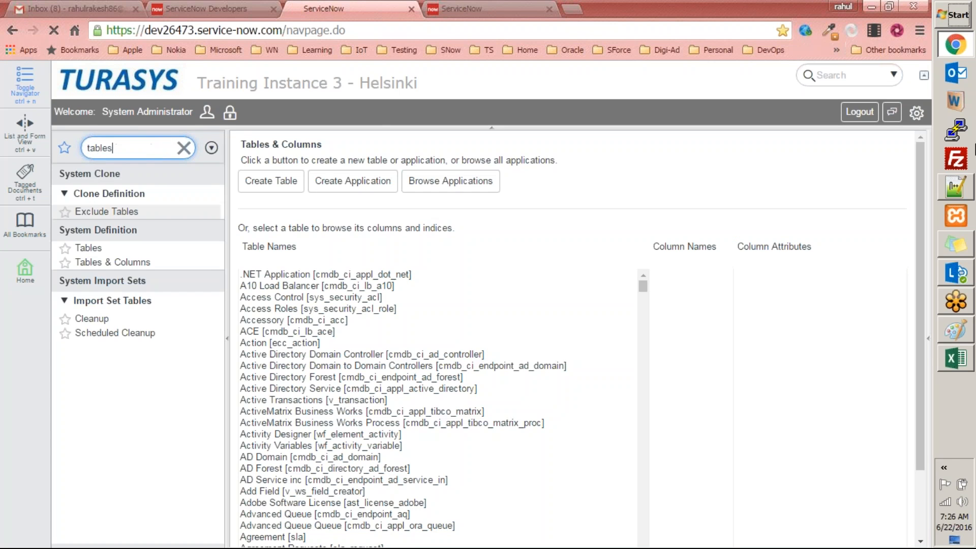
{"action": "left_click", "coordinate": [967, 196]}
{"action": "key", "text": "ctrl+v"}
Step: Prefix the first notes line so it reads 'Target Table: u_service_offering'
{"action": "key", "text": "Home"}
{"action": "type", "text": "Target Ta"}
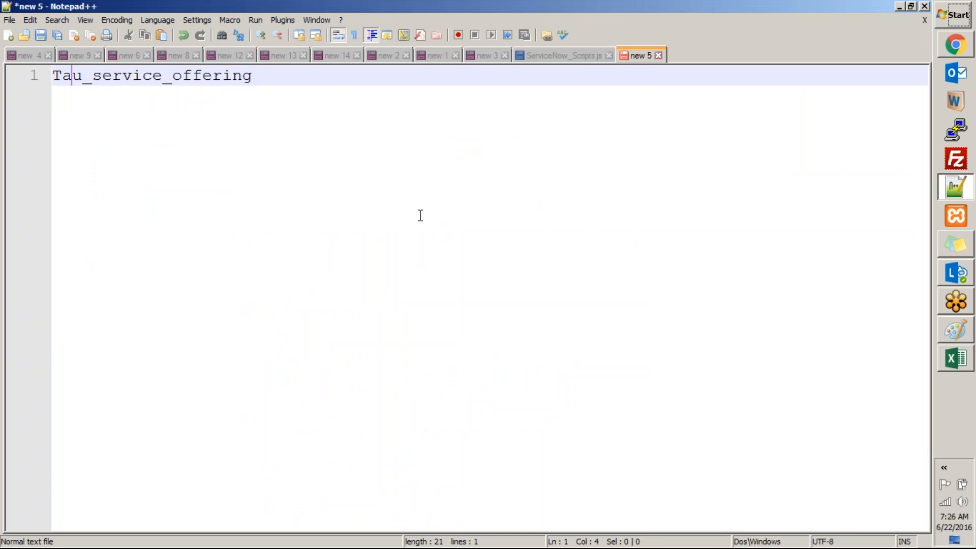
{"action": "type", "text": "ble:"}
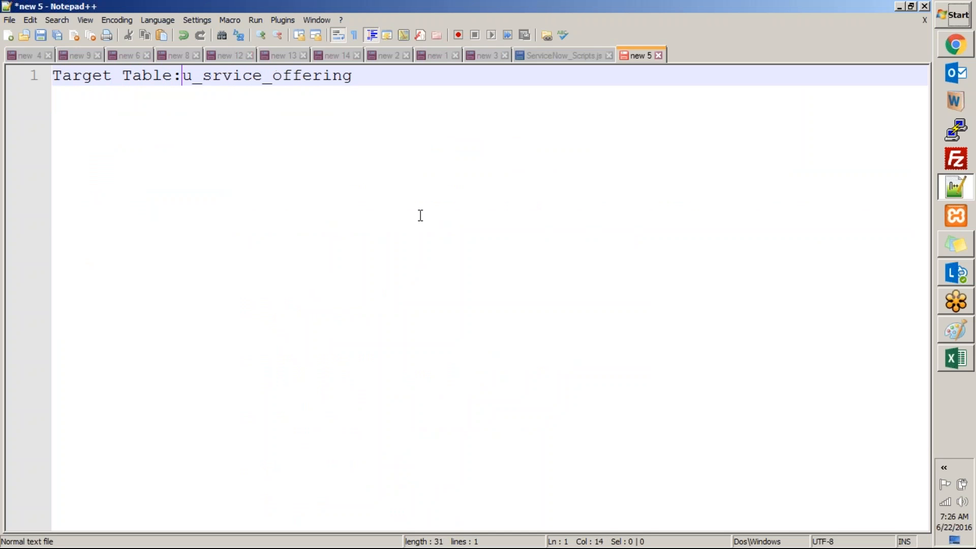
{"action": "key", "text": "End"}
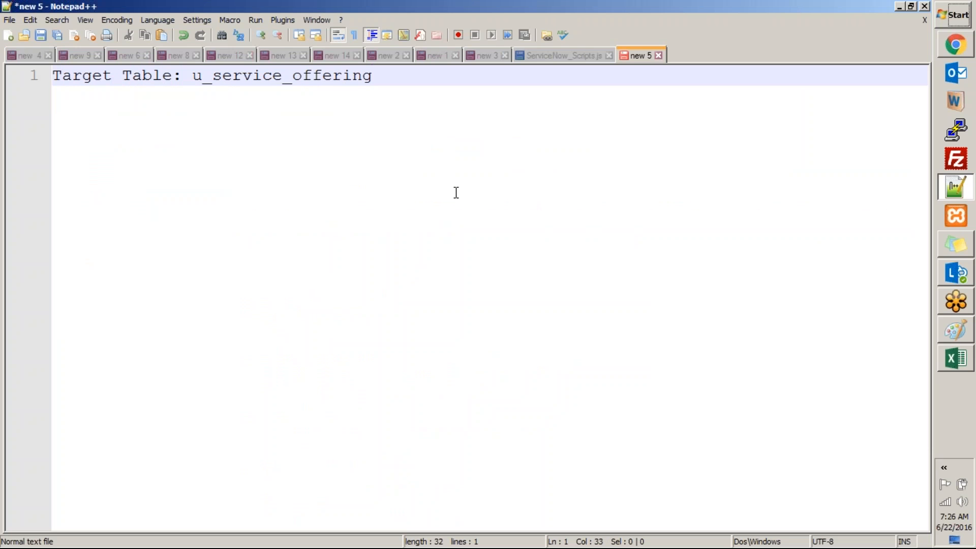
{"action": "key", "text": "alt+Tab"}
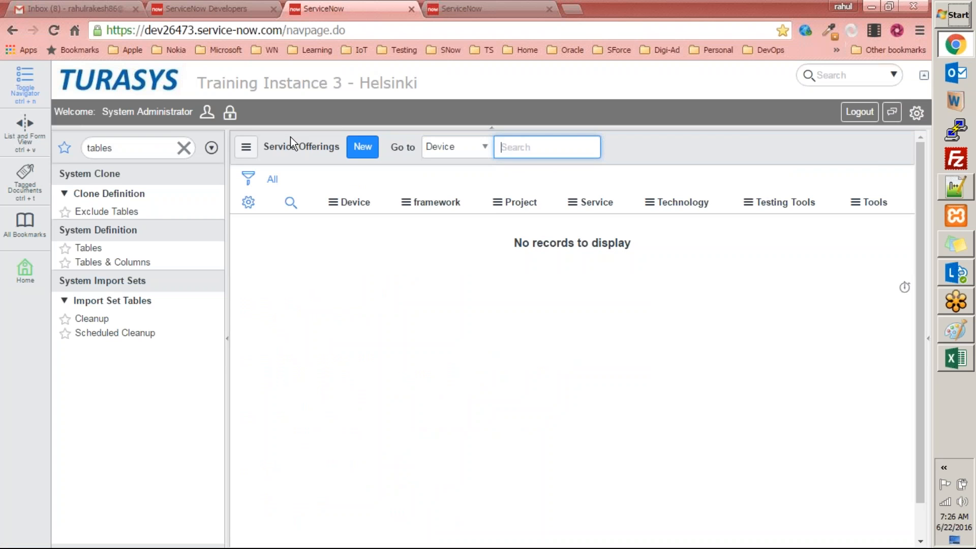
{"action": "key", "text": "alt+Tab"}
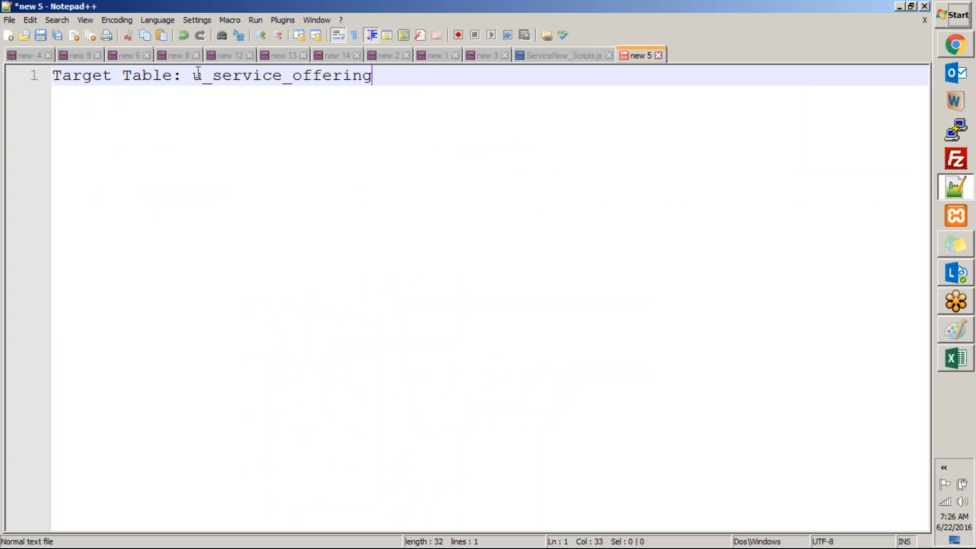
{"action": "left_click", "coordinate": [197, 76], "text": "shift"}
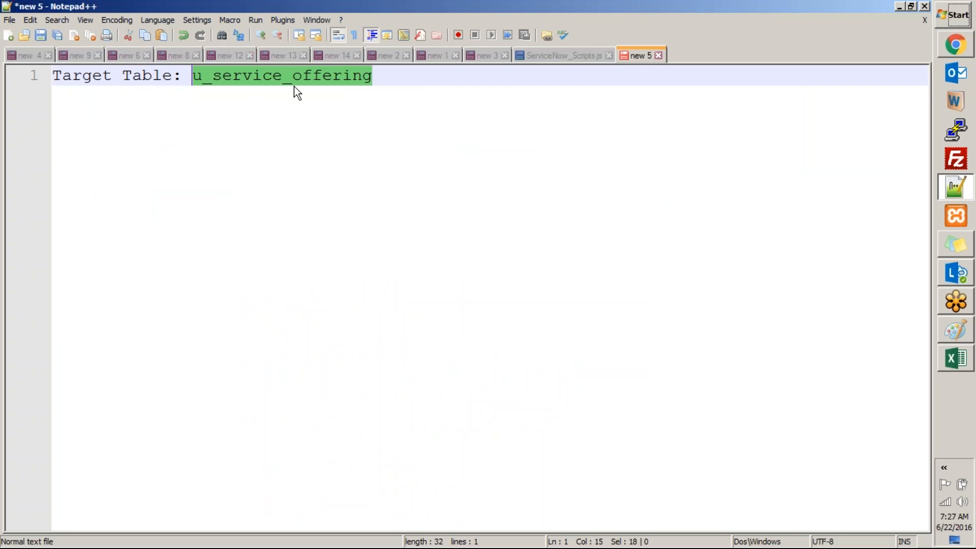
{"action": "key", "text": "End"}
Step: Add a 'Data Source: Service Offerings.xlsx' line below, checked against the spreadsheet, and select the file name
{"action": "key", "text": "Return"}
{"action": "type", "text": "Data Sor"}
{"action": "key", "text": "BackSpace"}
{"action": "type", "text": "urce:"}
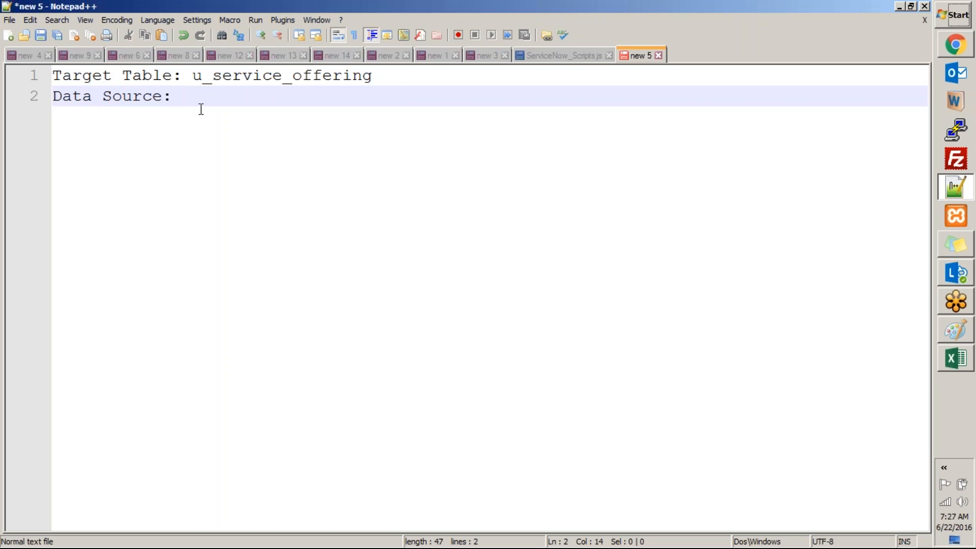
{"action": "key", "text": "super+d"}
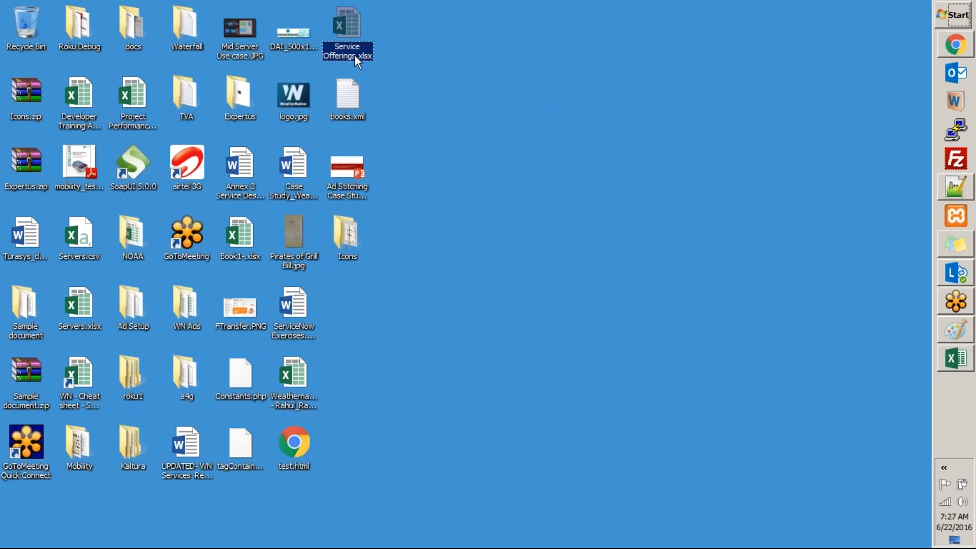
{"action": "left_click", "coordinate": [946, 360]}
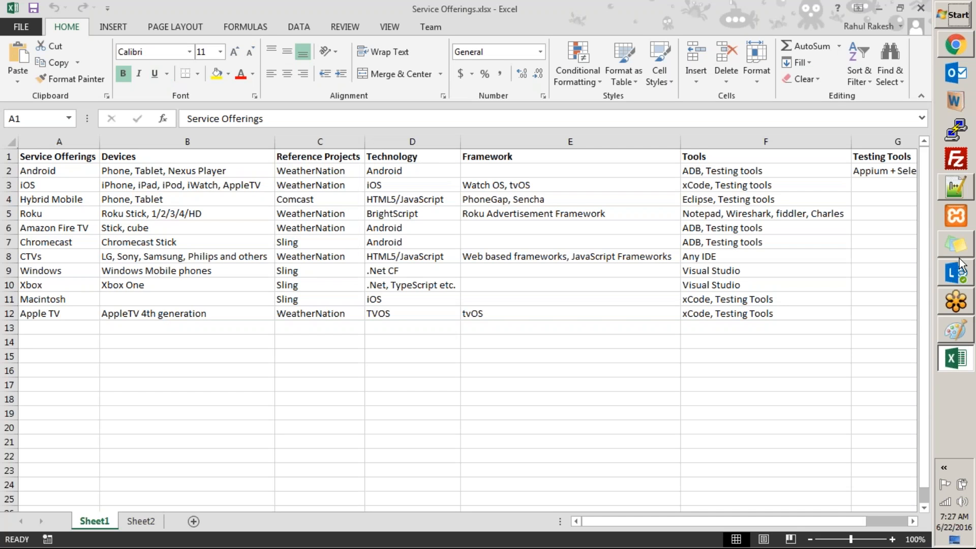
{"action": "left_click", "coordinate": [955, 195]}
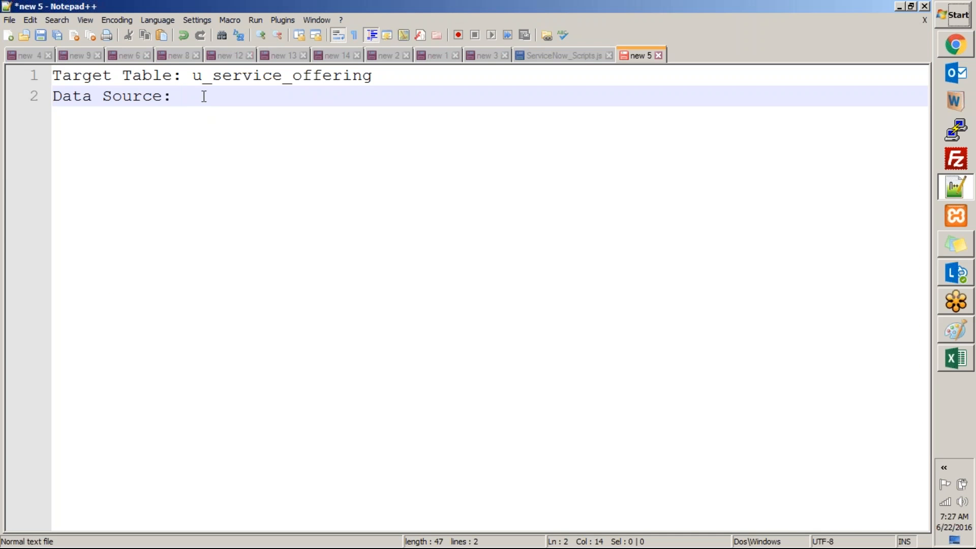
{"action": "key", "text": "Return"}
{"action": "key", "text": "End"}
{"action": "type", "text": "Service Of"}
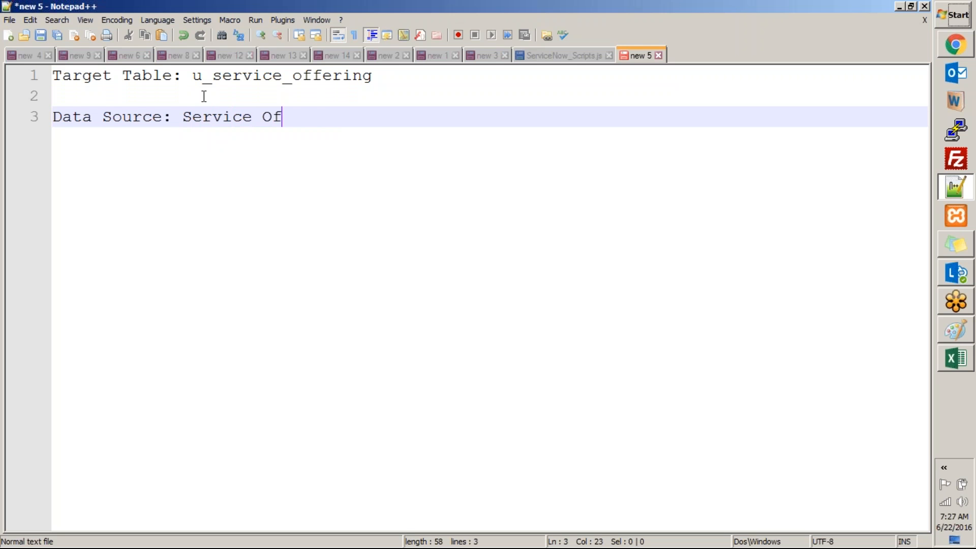
{"action": "type", "text": "ferings.xl"}
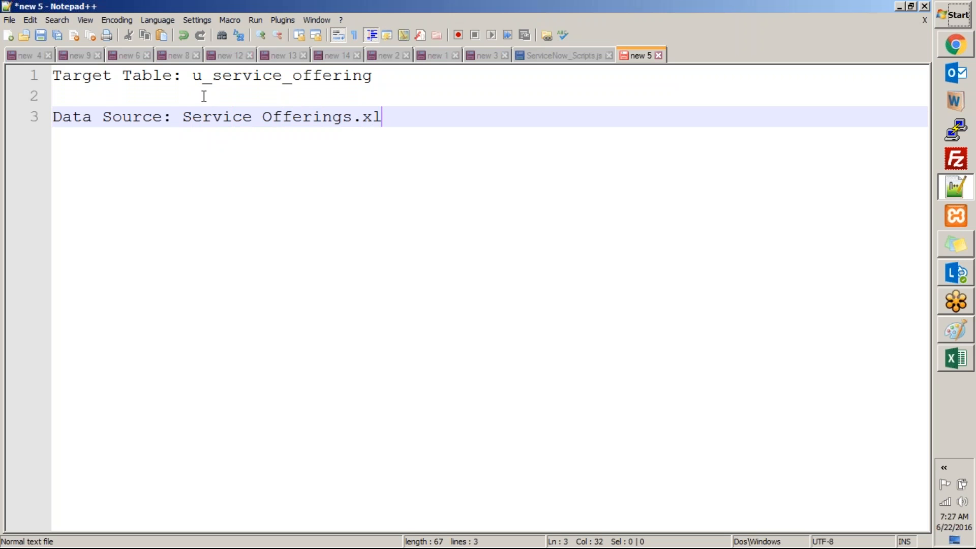
{"action": "type", "text": "sx"}
{"action": "left_click_drag", "start_coordinate": [426, 116], "coordinate": [183, 108]}
{"action": "key", "text": "ctrl+c"}
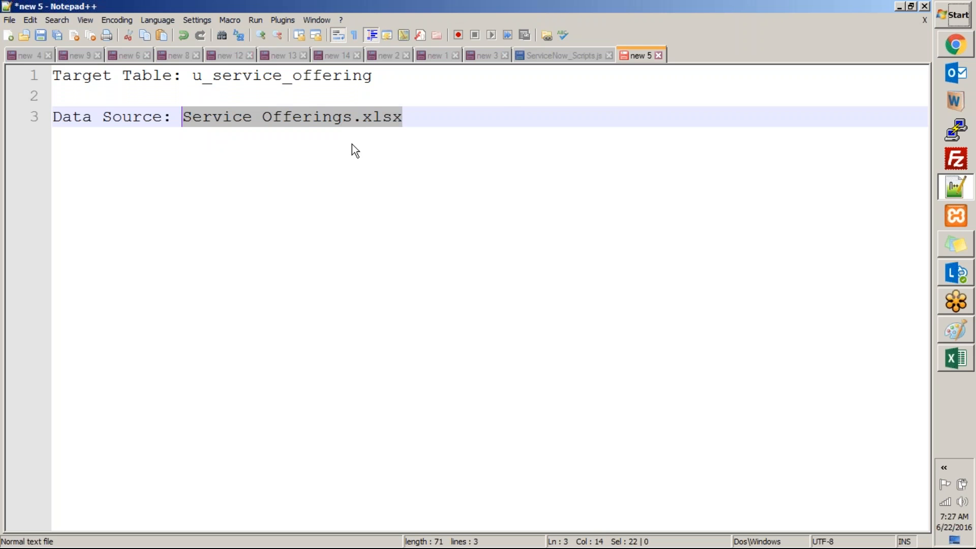
Step: Paste a yellow 'Service Offerings.xlsx' label under the External Data Source heading, then return to ServiceNow
{"action": "left_click", "coordinate": [956, 330]}
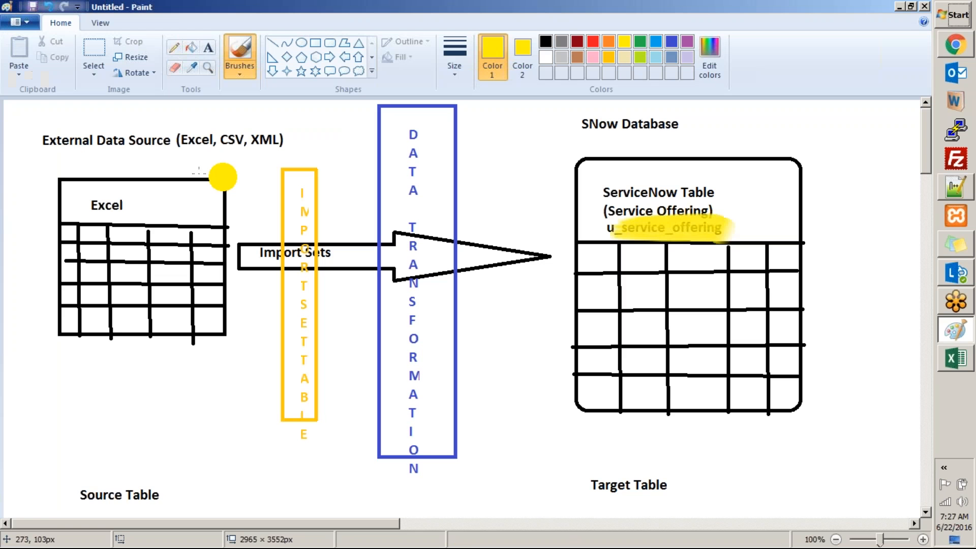
{"action": "left_click", "coordinate": [208, 47]}
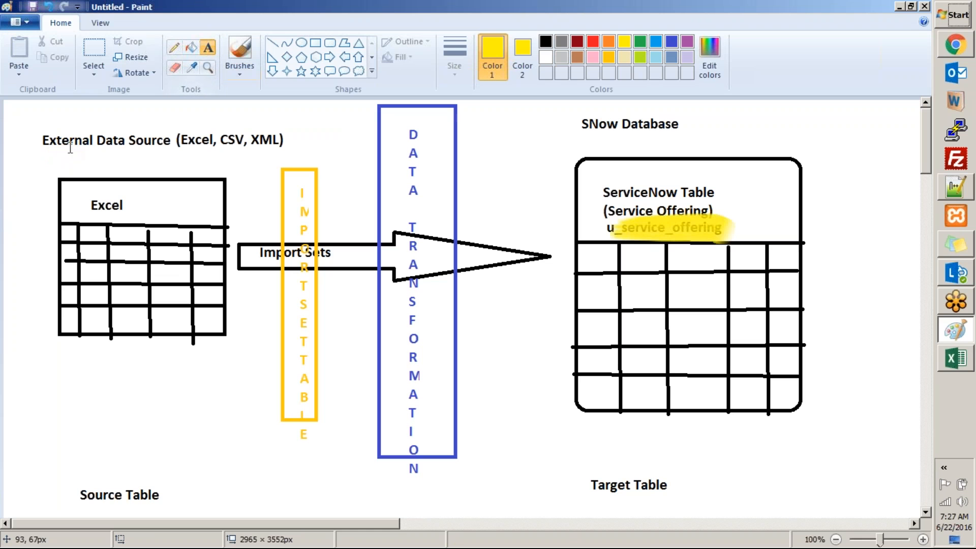
{"action": "left_click_drag", "start_coordinate": [56, 153], "coordinate": [237, 179]}
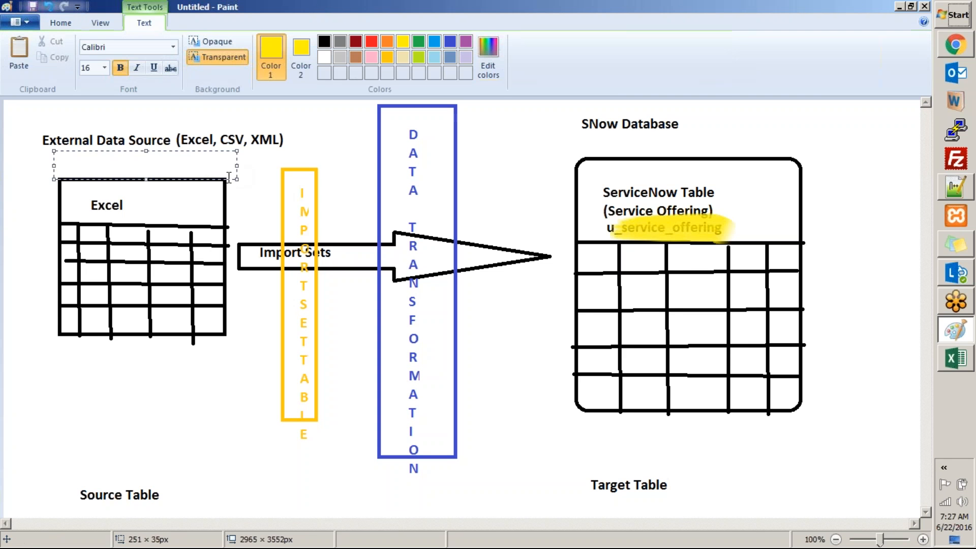
{"action": "key", "text": "ctrl+v"}
{"action": "left_click", "coordinate": [325, 38]}
{"action": "left_click_drag", "start_coordinate": [192, 163], "coordinate": [55, 162]}
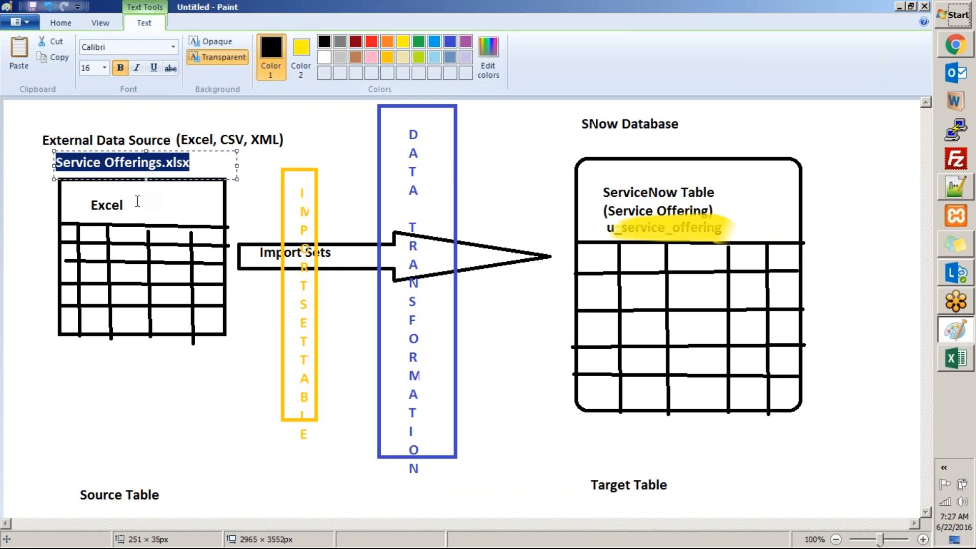
{"action": "left_click", "coordinate": [66, 184]}
{"action": "left_click_drag", "start_coordinate": [59, 161], "coordinate": [154, 161]}
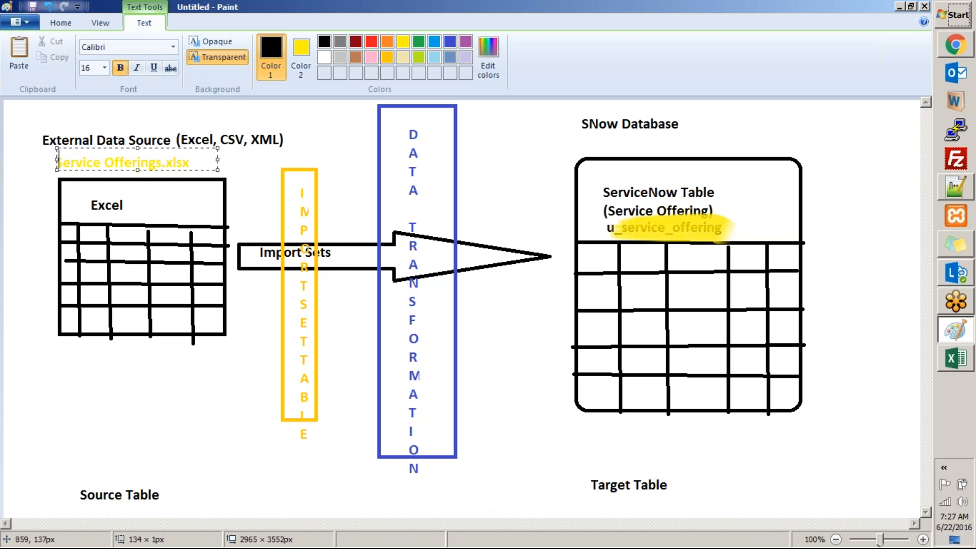
{"action": "left_click", "coordinate": [741, 227]}
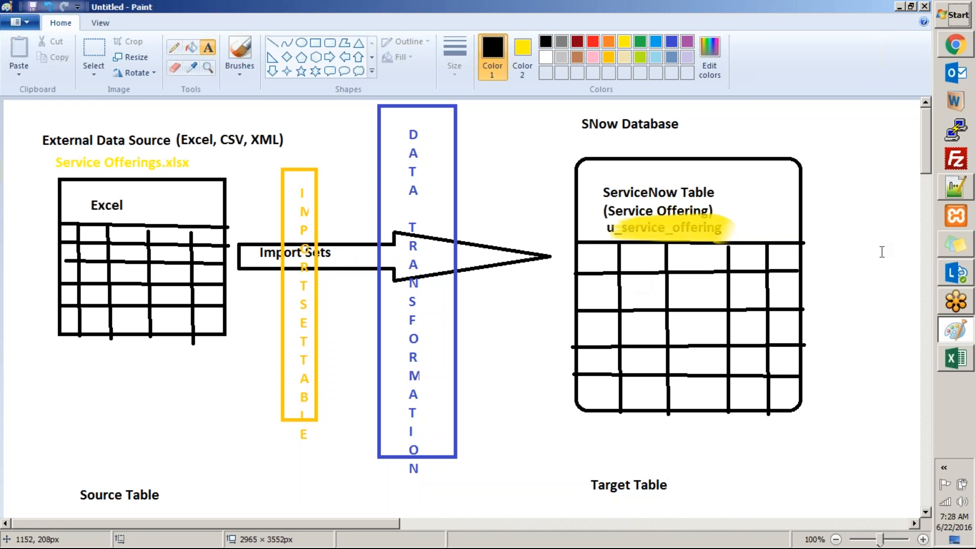
{"action": "left_click", "coordinate": [956, 45]}
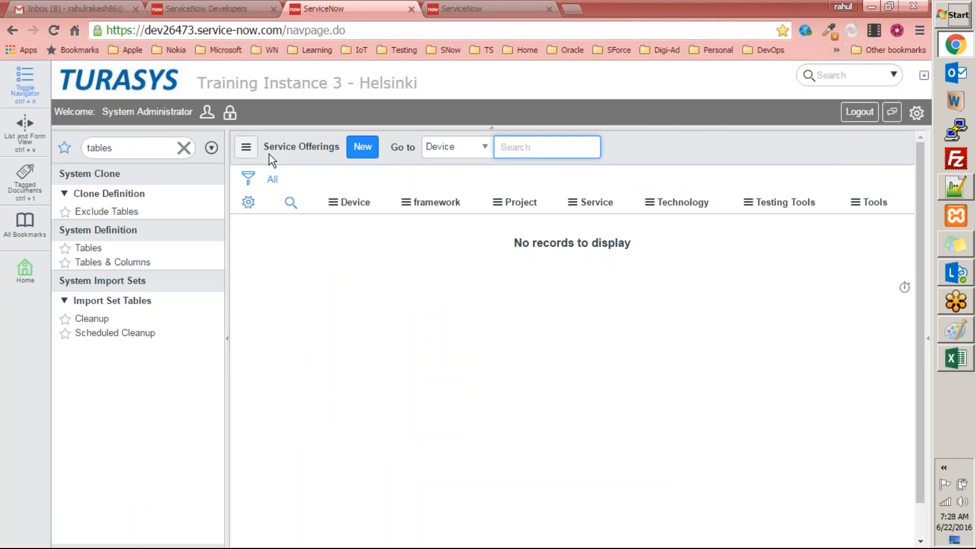
Step: Filter the navigator for 'import se' and open System Import Sets > Load Data
{"action": "left_click", "coordinate": [184, 148]}
{"action": "key", "text": "alt+Tab"}
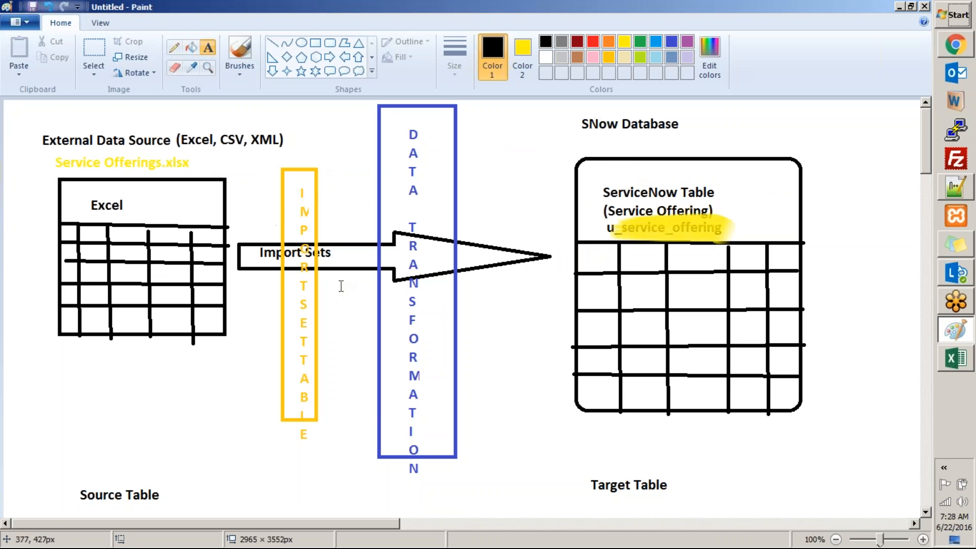
{"action": "key", "text": "alt+Tab"}
{"action": "type", "text": "impo"}
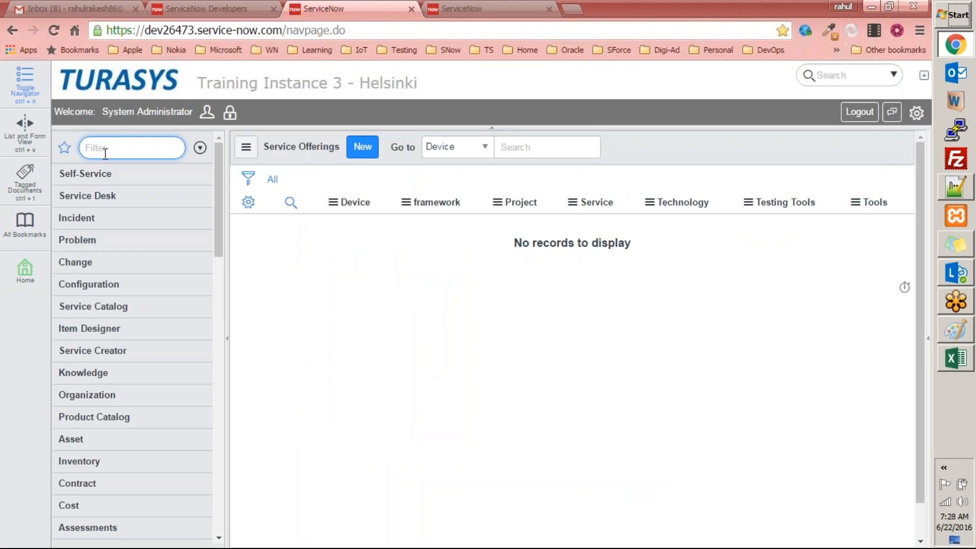
{"action": "type", "text": "rt se"}
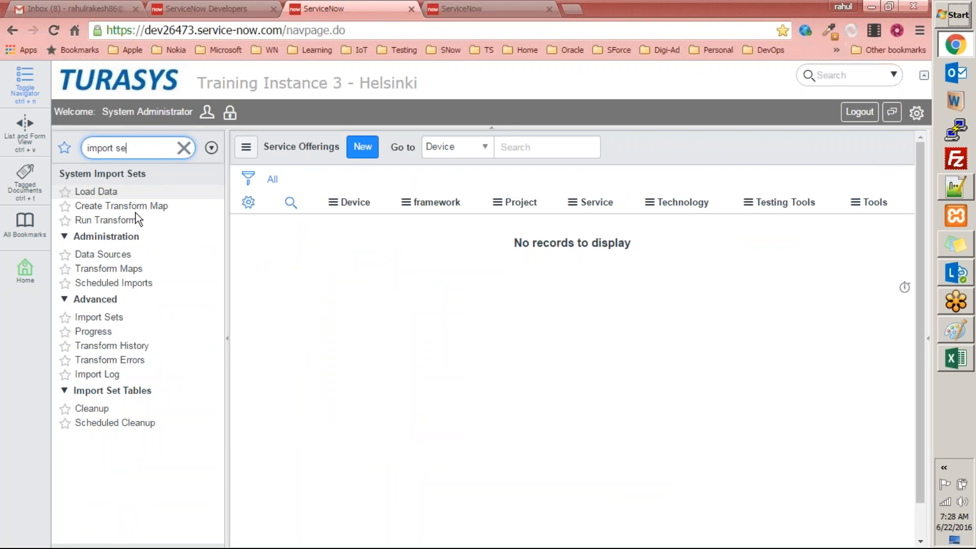
{"action": "left_click", "coordinate": [94, 191]}
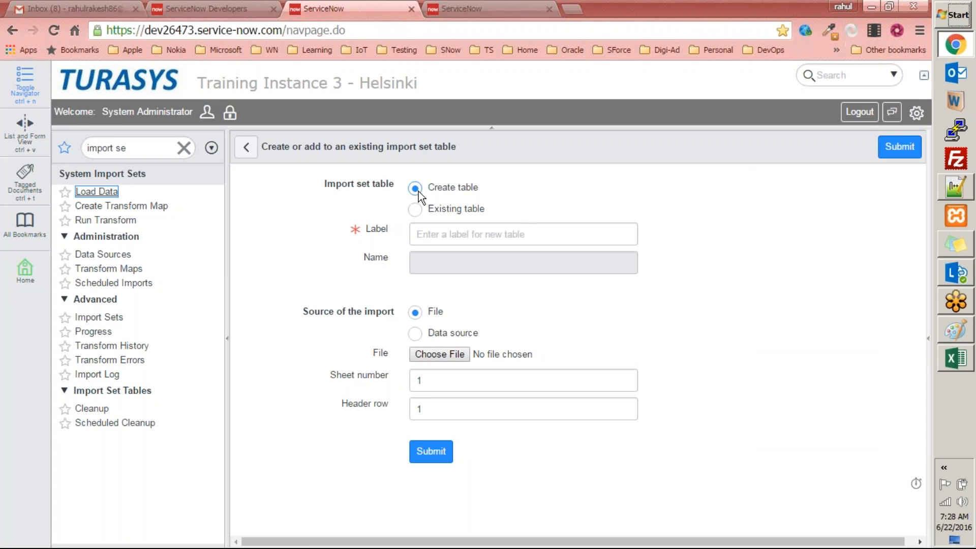
Step: Review the Existing table dropdown against the spreadsheet, then select Create table
{"action": "left_click", "coordinate": [415, 209]}
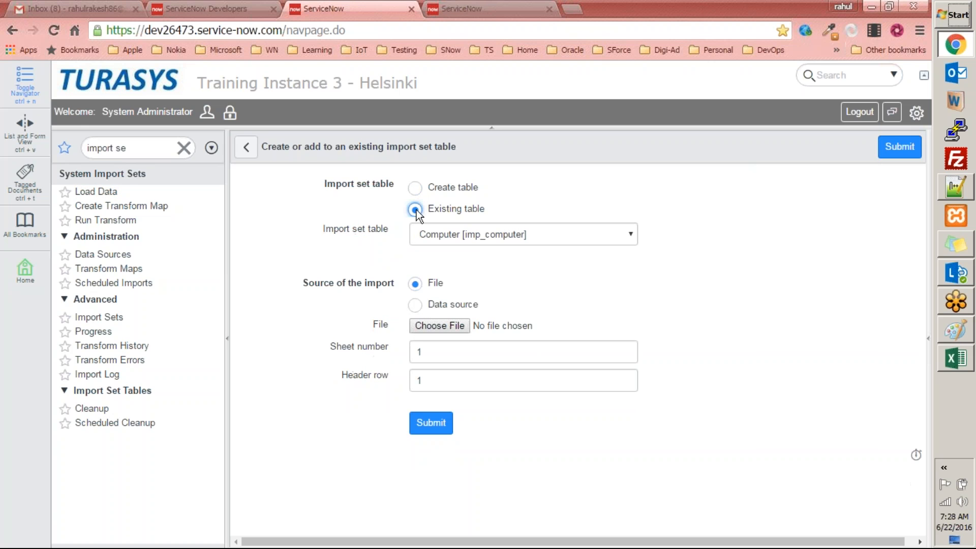
{"action": "left_click", "coordinate": [465, 235]}
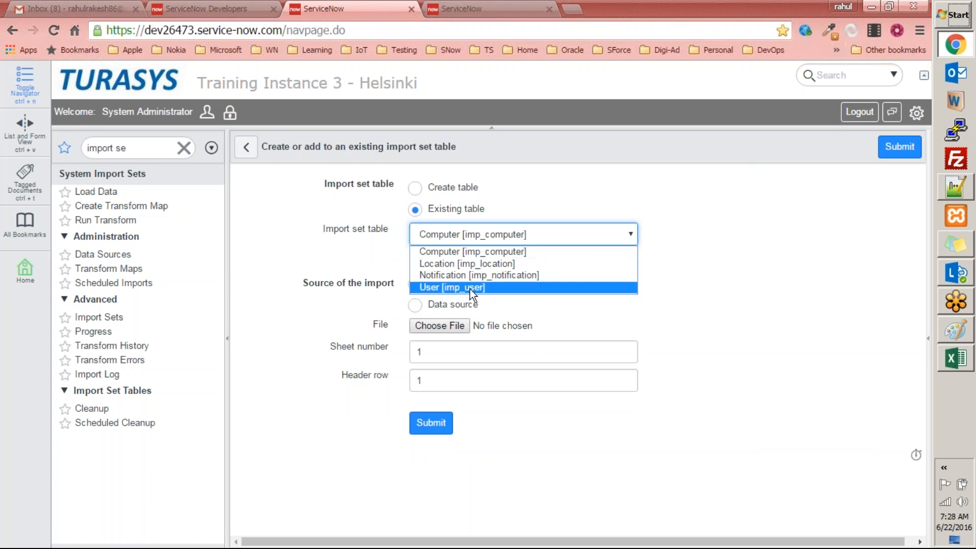
{"action": "key", "text": "Escape"}
{"action": "left_click", "coordinate": [956, 358]}
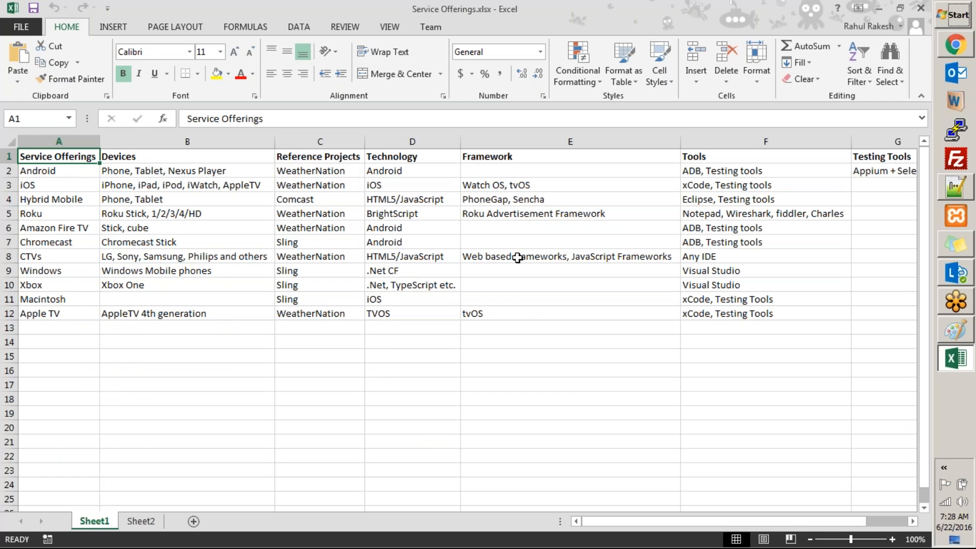
{"action": "key", "text": "alt+Tab"}
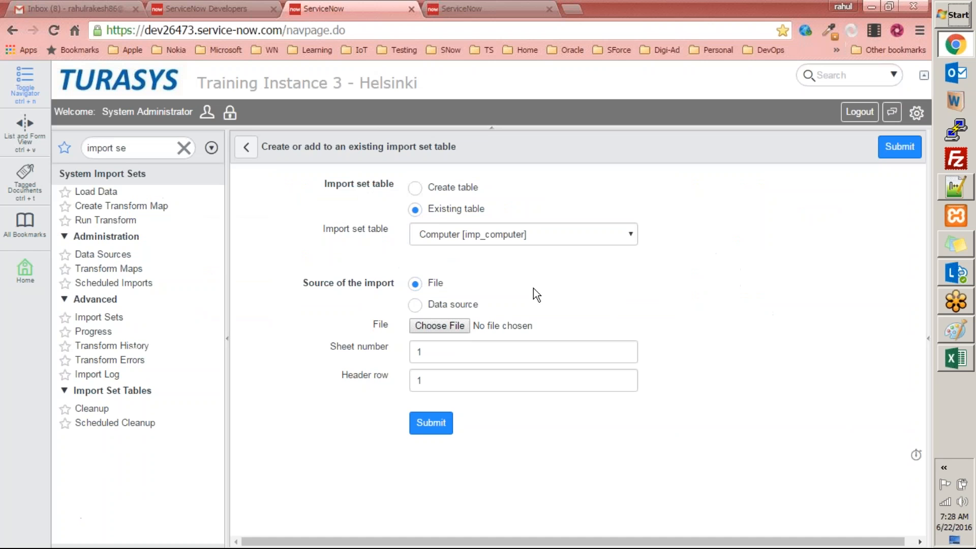
{"action": "left_click", "coordinate": [451, 233]}
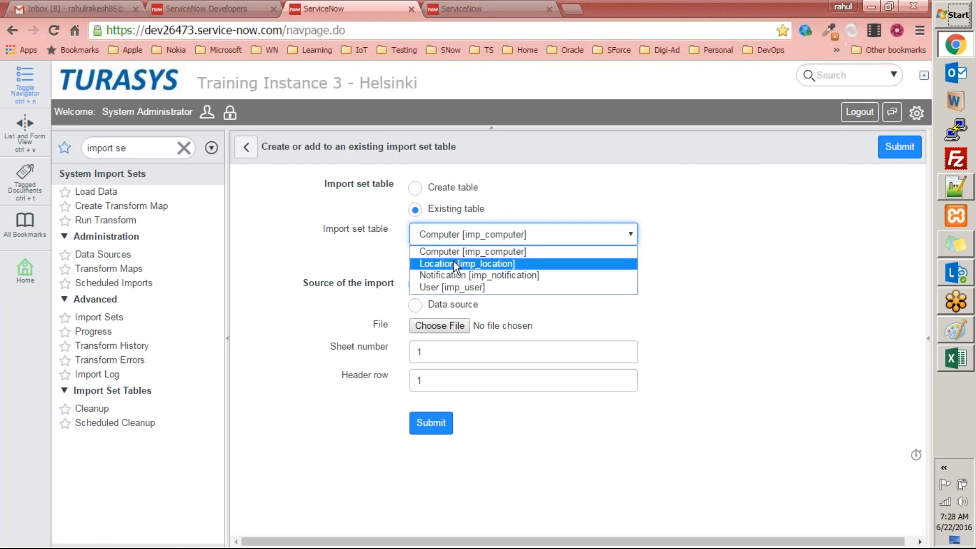
{"action": "left_click", "coordinate": [483, 252]}
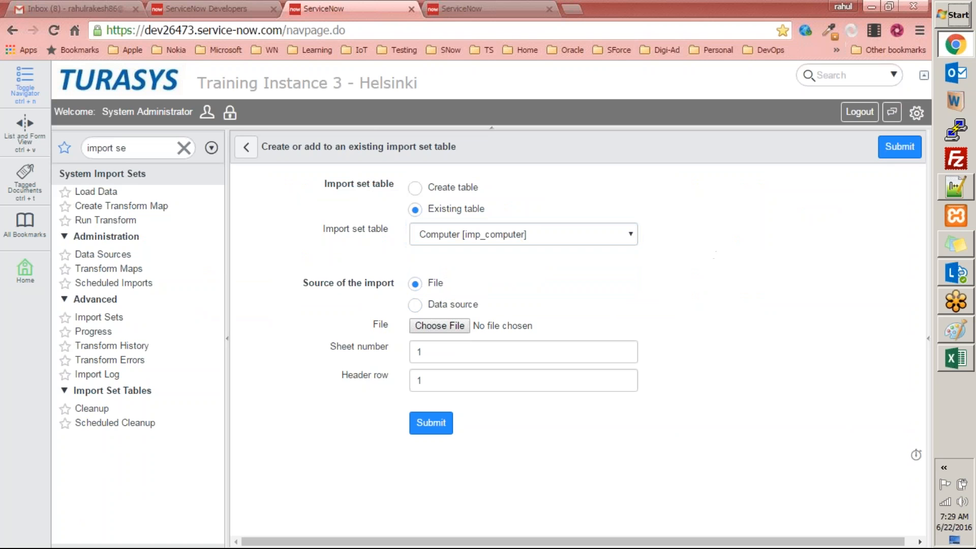
{"action": "left_click", "coordinate": [415, 187]}
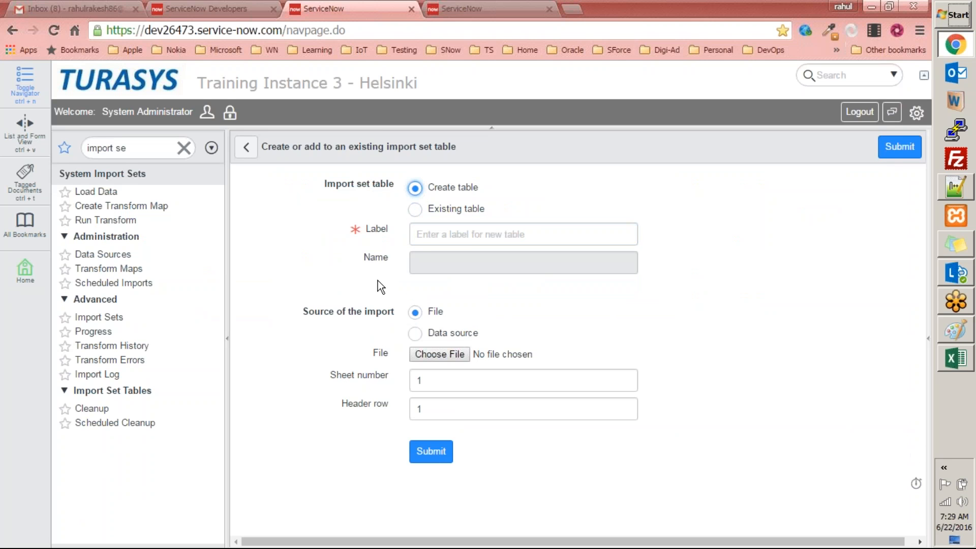
Step: Enter the label 'imp_service_offering' and grab the generated name u_imp_service_offering for the notes
{"action": "left_click", "coordinate": [431, 240]}
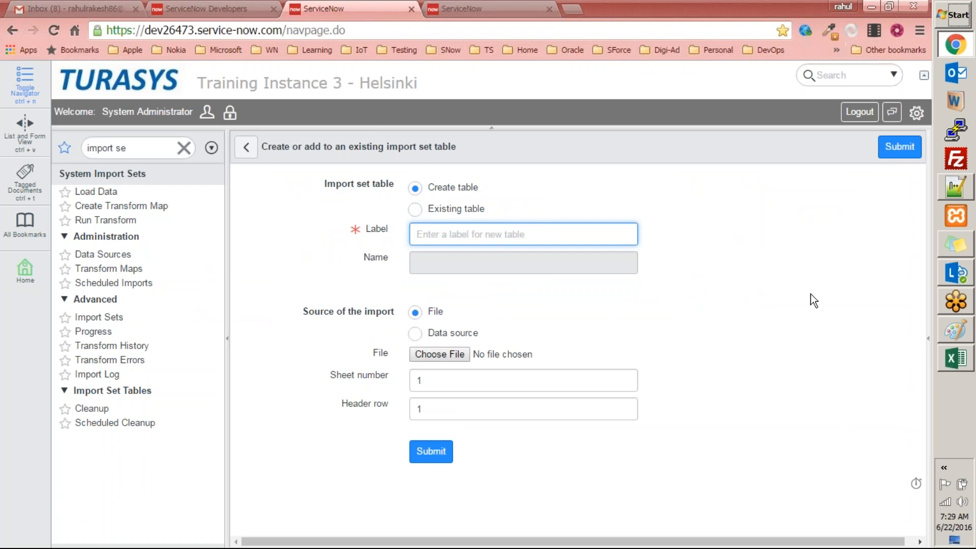
{"action": "type", "text": "I"}
{"action": "key", "text": "BackSpace"}
{"action": "type", "text": "Im"}
{"action": "key", "text": "BackSpace"}
{"action": "key", "text": "BackSpace"}
{"action": "key", "text": "BackSpace"}
{"action": "type", "text": "imp"}
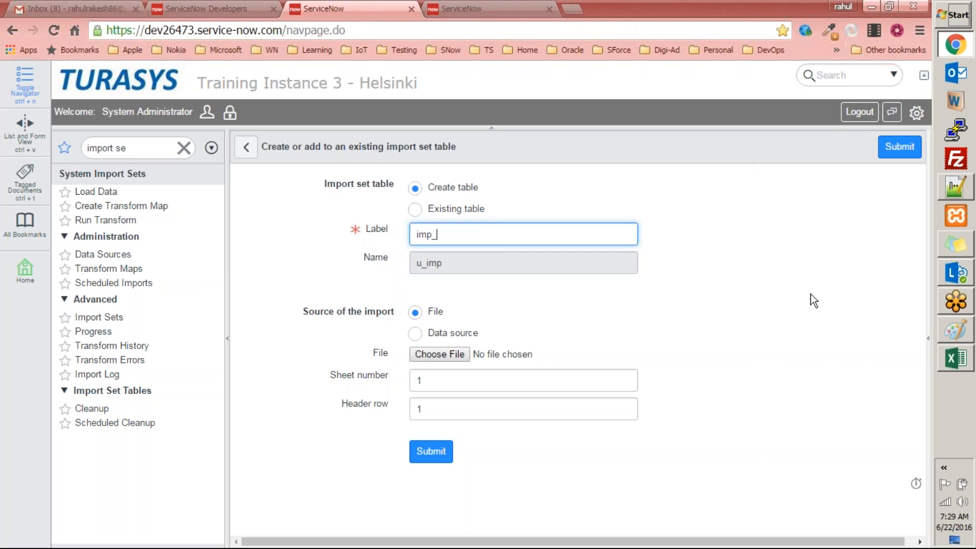
{"action": "type", "text": "_service_offering"}
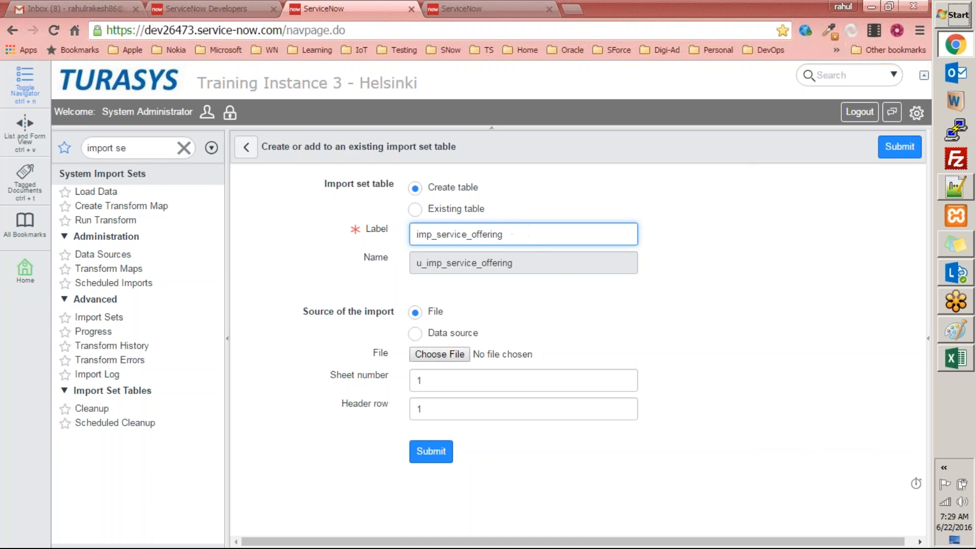
{"action": "left_click_drag", "start_coordinate": [526, 263], "coordinate": [412, 254]}
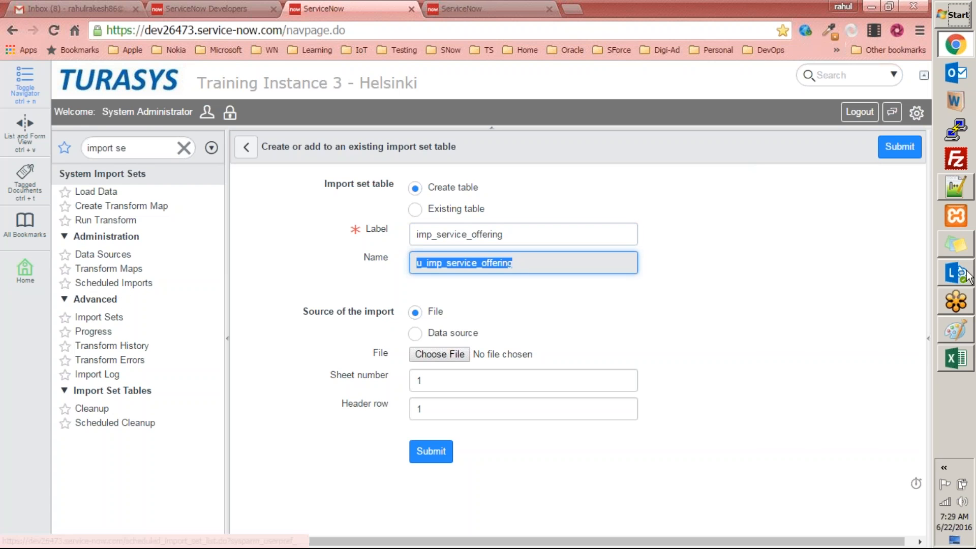
{"action": "key", "text": "alt+Tab"}
{"action": "left_click", "coordinate": [179, 88]}
Step: Insert 'Source Table: u_imp_service_offering' as a new notes line, then return to the Load Data form
{"action": "key", "text": "Return"}
{"action": "type", "text": "Source Table"}
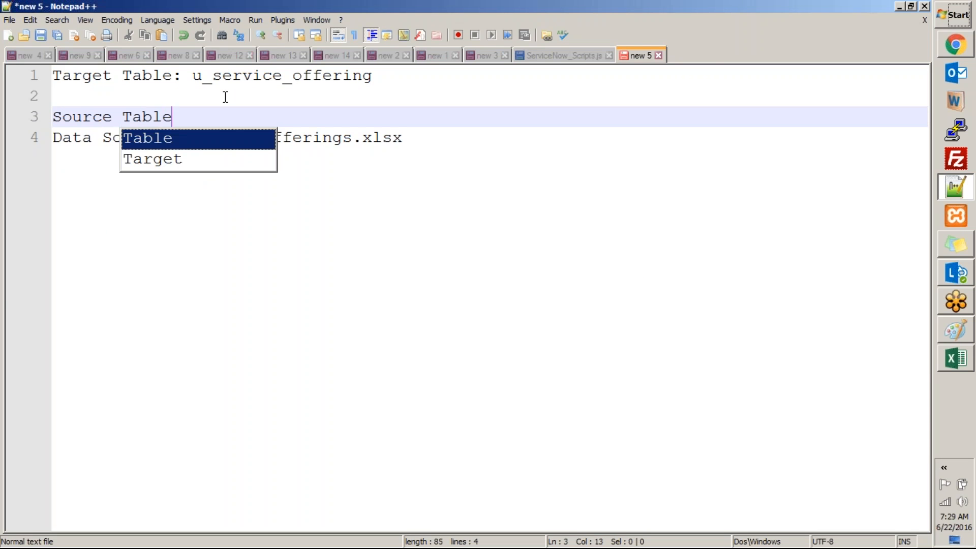
{"action": "type", "text": ": u_imp_service_offering"}
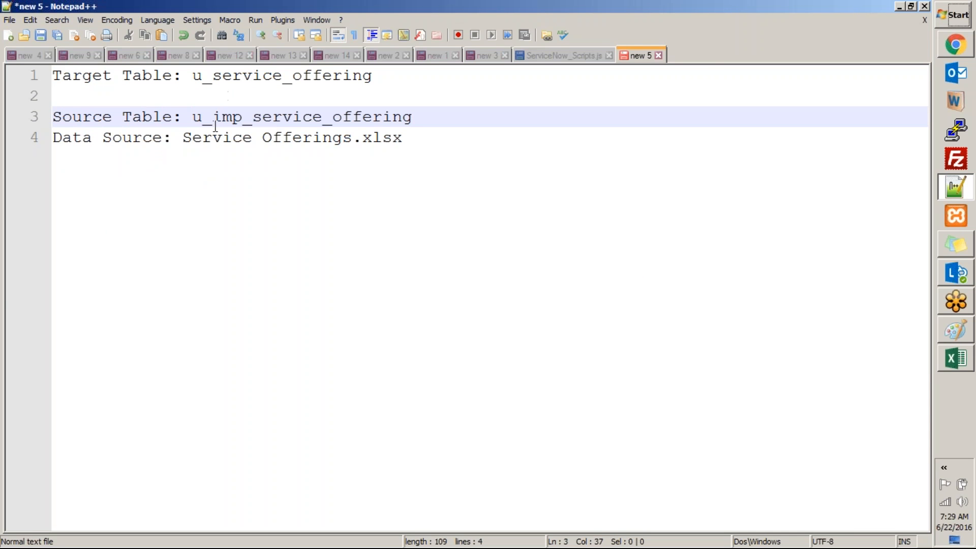
{"action": "key", "text": "alt+Tab"}
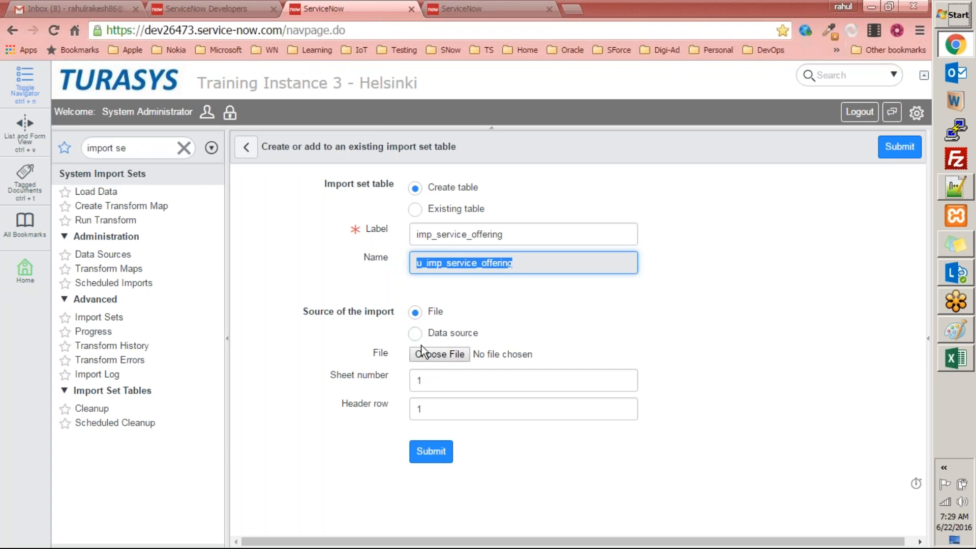
Step: Choose Service Offerings.xlsx from the Desktop as the import file and verify its sheet and header row
{"action": "left_click", "coordinate": [492, 285]}
{"action": "left_click_drag", "start_coordinate": [508, 262], "coordinate": [369, 247]}
{"action": "key", "text": "alt+Tab"}
{"action": "key", "text": "alt+Tab"}
{"action": "left_click", "coordinate": [432, 356]}
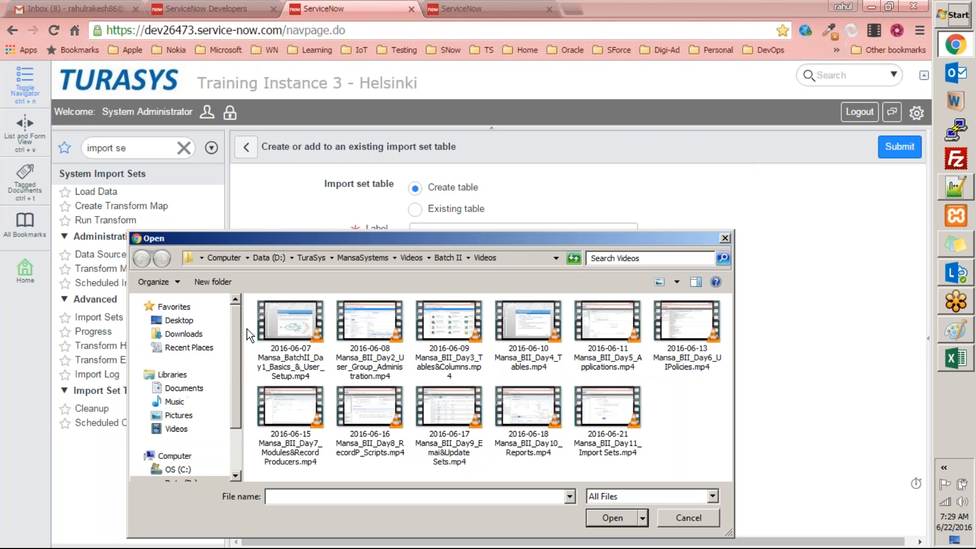
{"action": "left_click", "coordinate": [179, 321]}
{"action": "left_click", "coordinate": [307, 355]}
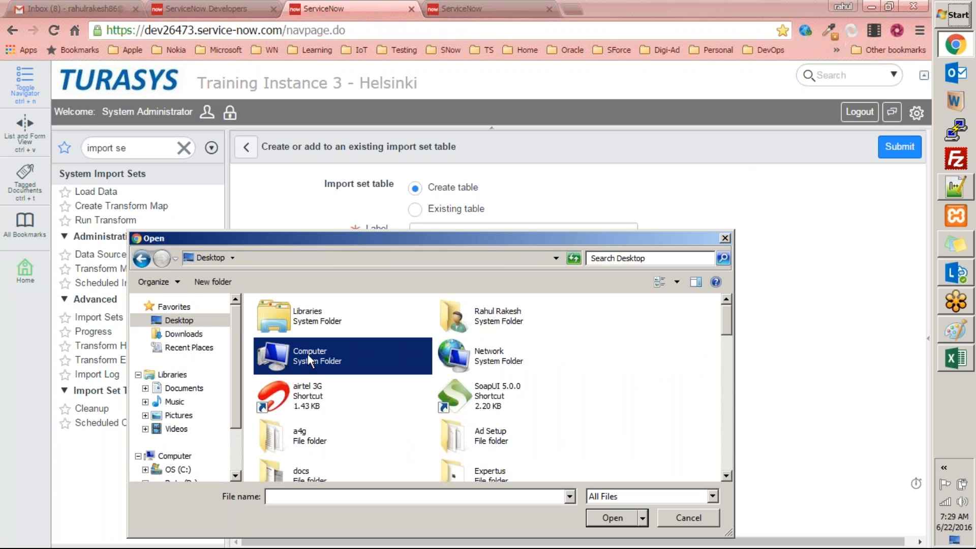
{"action": "type", "text": "se"}
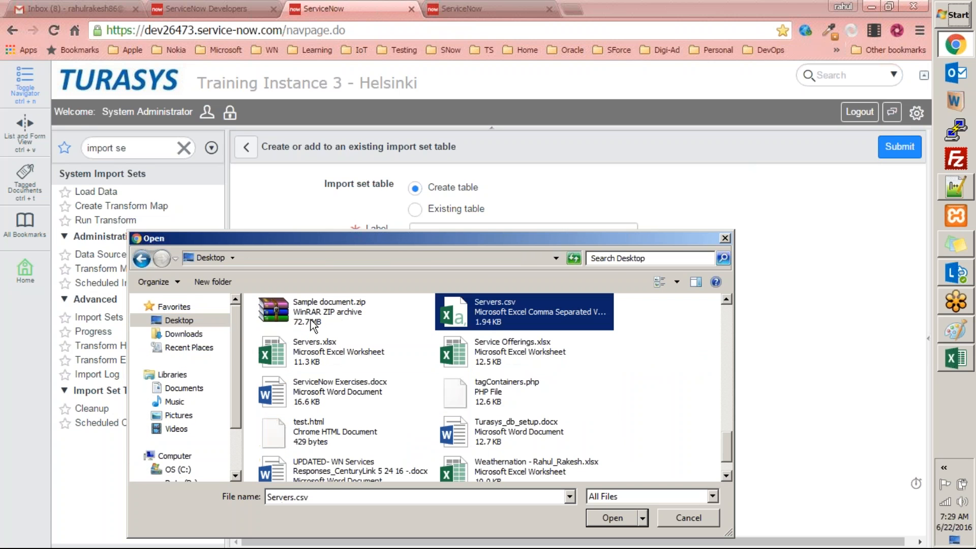
{"action": "left_click", "coordinate": [481, 357]}
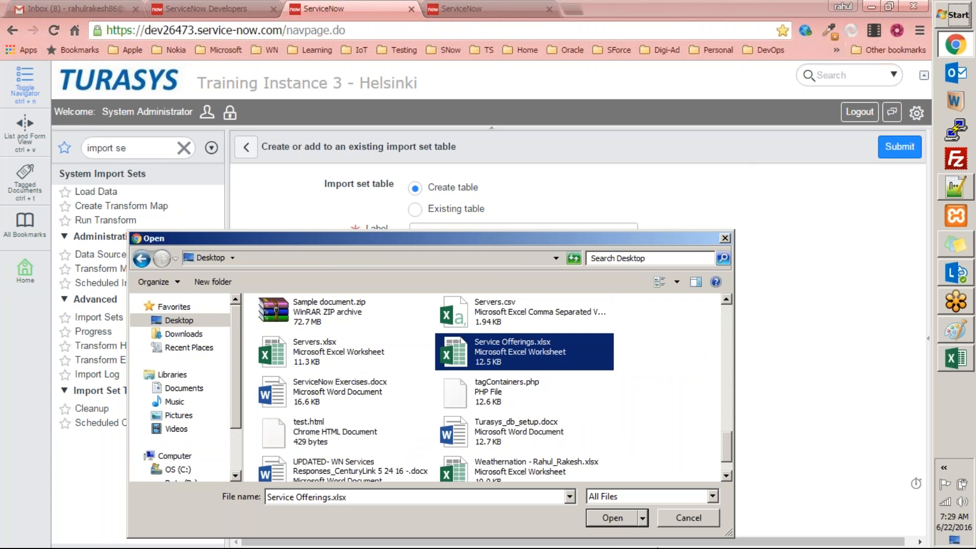
{"action": "left_click", "coordinate": [612, 518]}
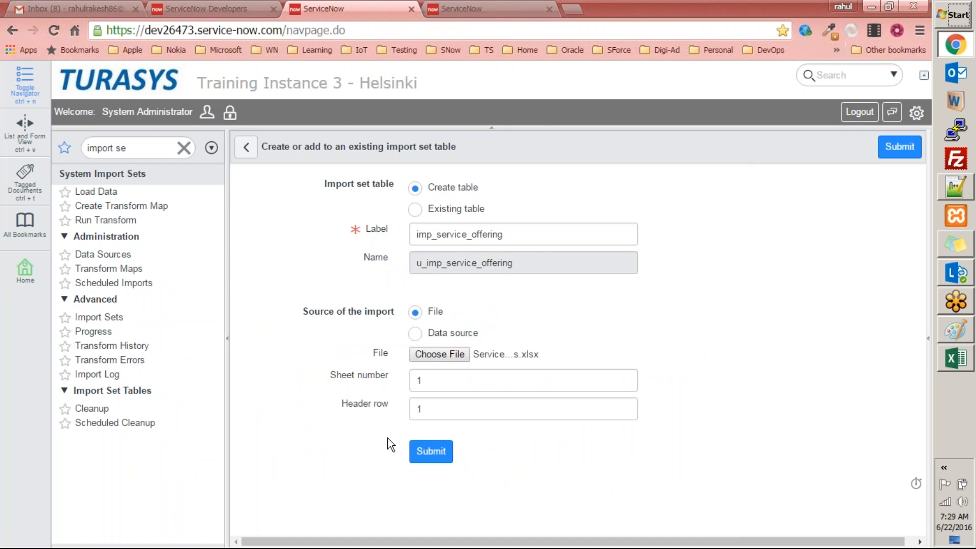
{"action": "left_click", "coordinate": [956, 359]}
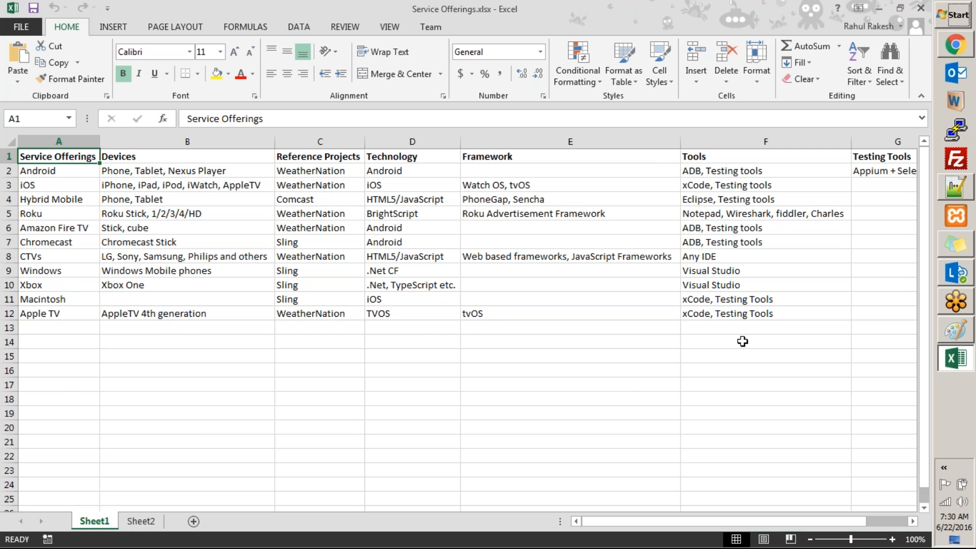
{"action": "left_click", "coordinate": [956, 358]}
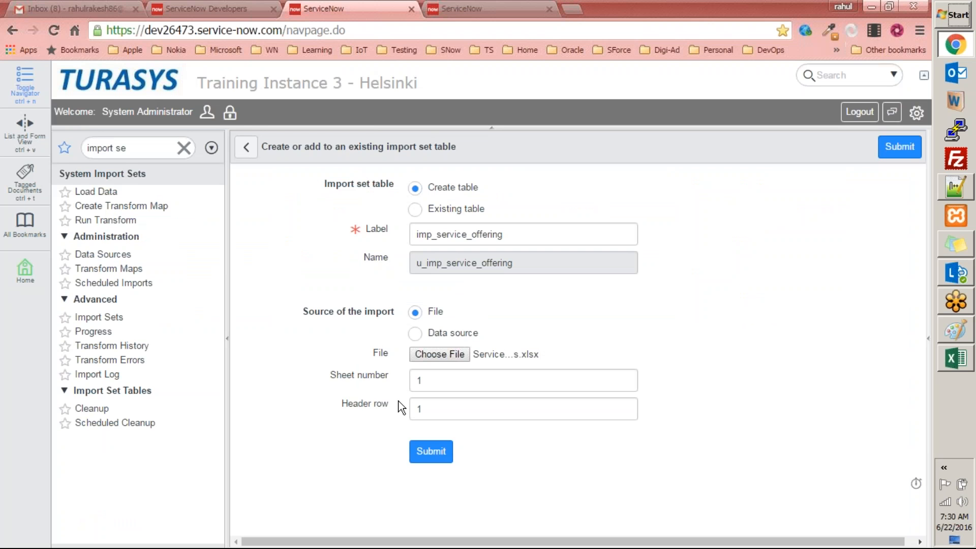
{"action": "double_click", "coordinate": [413, 407]}
Step: Submit the Load Data form with header row 1, then bring up the Paint data-flow diagram
{"action": "left_click", "coordinate": [566, 480]}
{"action": "left_click", "coordinate": [438, 454]}
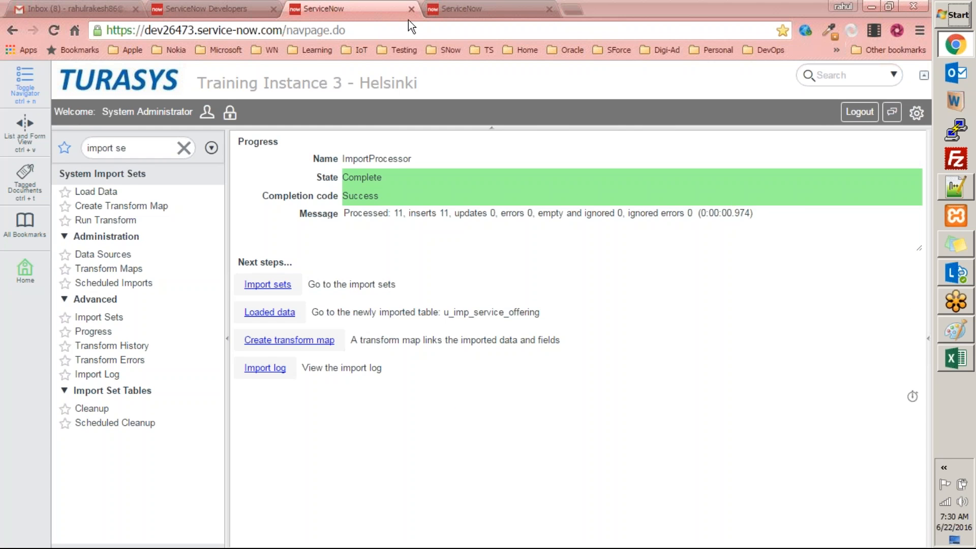
{"action": "left_click", "coordinate": [950, 338]}
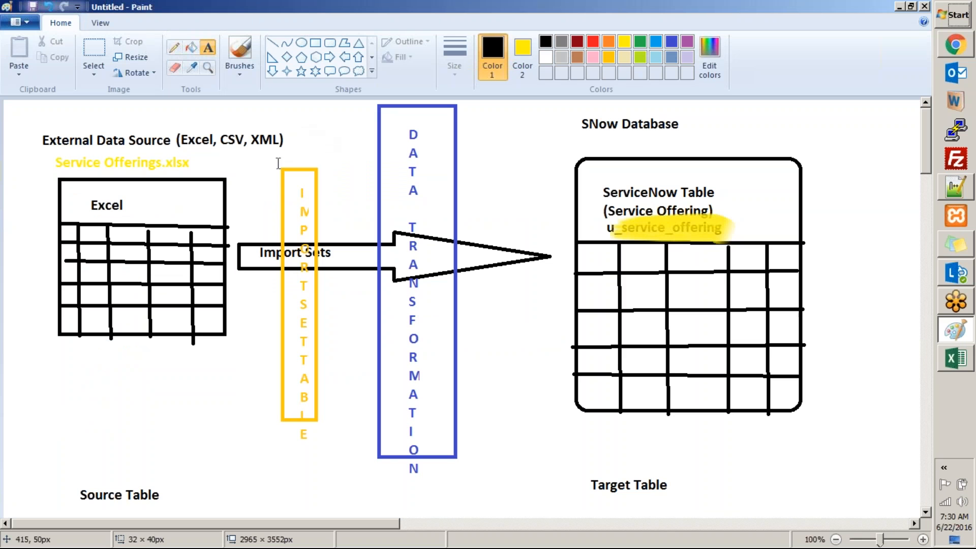
{"action": "left_click_drag", "start_coordinate": [298, 133], "coordinate": [459, 484]}
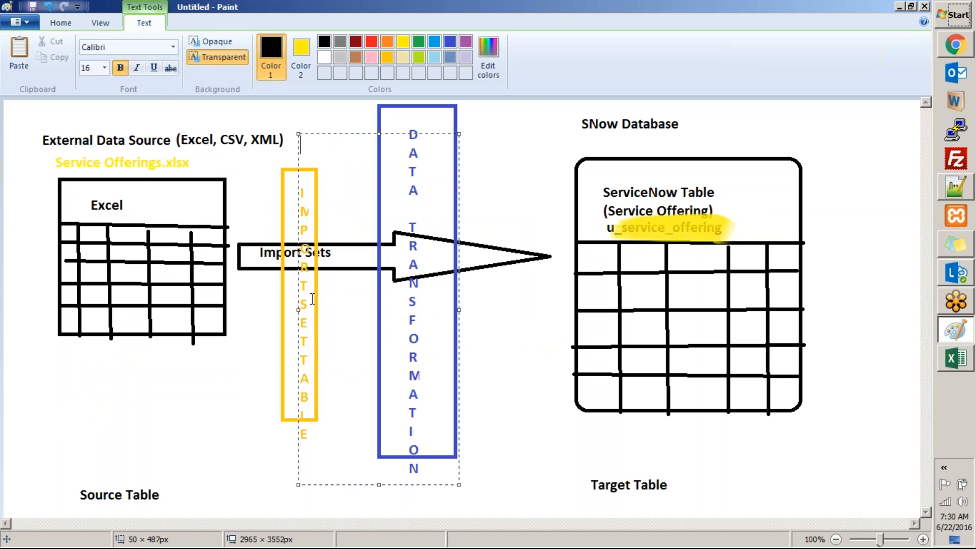
{"action": "left_click", "coordinate": [272, 155]}
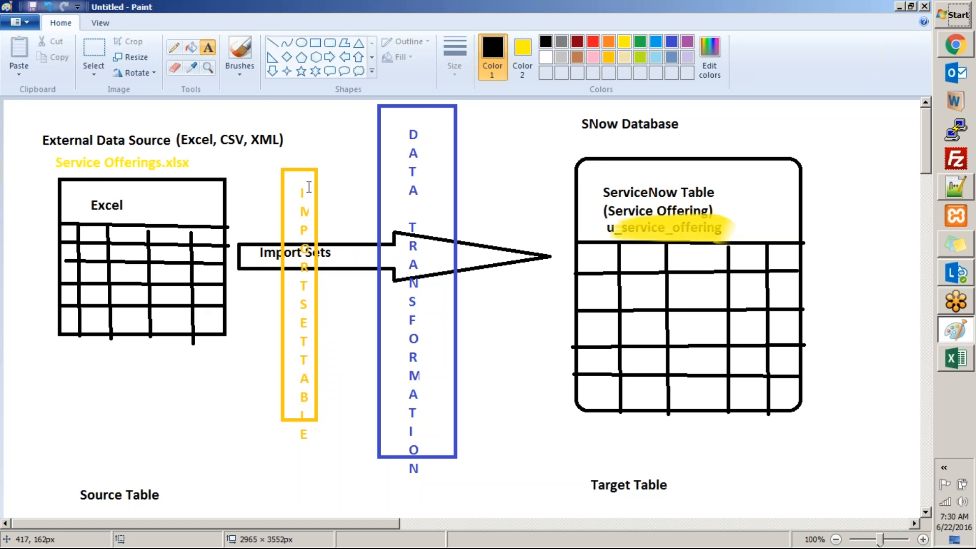
{"action": "key", "text": "alt+Tab"}
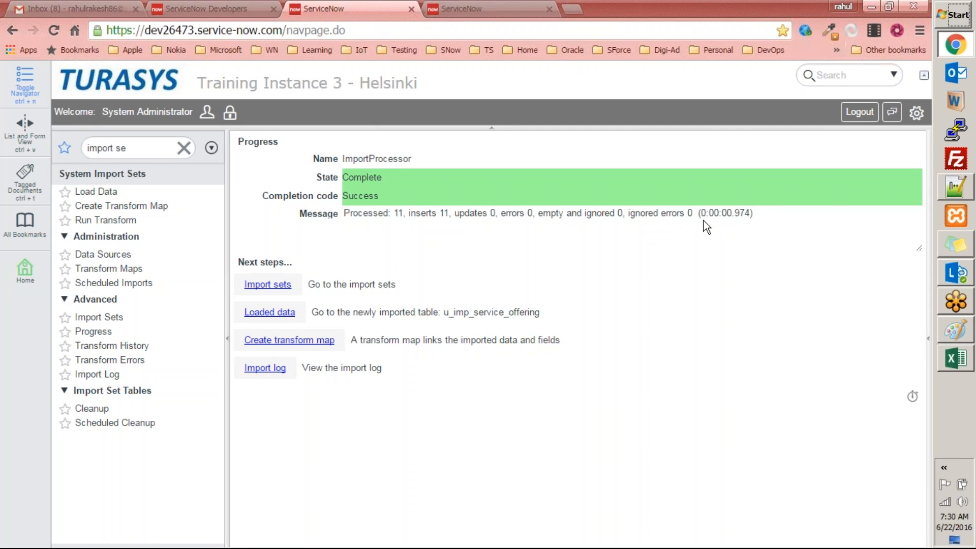
Step: Open the loaded u_imp_service_offering records and select Row through Error in the column personaliser
{"action": "left_click", "coordinate": [274, 314]}
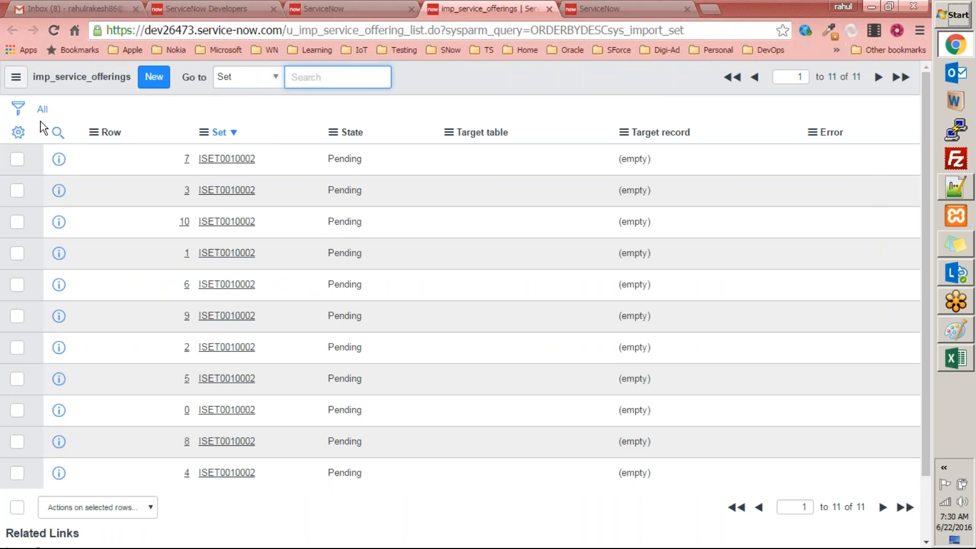
{"action": "left_click", "coordinate": [19, 134]}
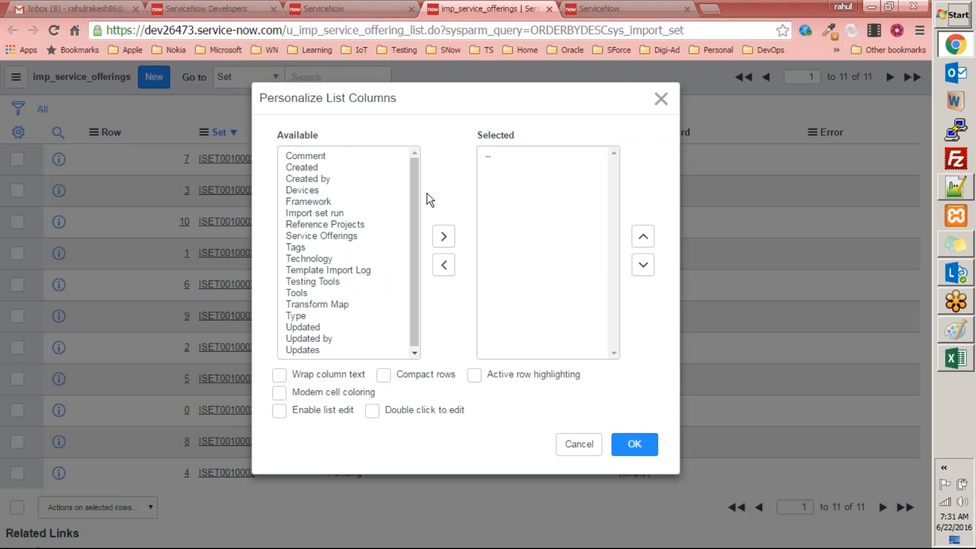
{"action": "left_click", "coordinate": [501, 161]}
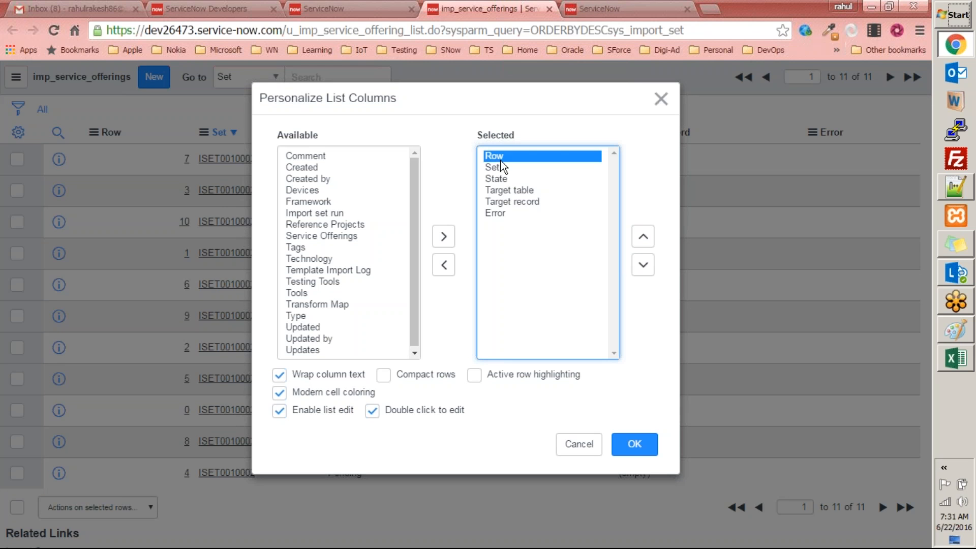
{"action": "left_click", "coordinate": [504, 190]}
{"action": "left_click_drag", "start_coordinate": [504, 194], "coordinate": [547, 220]}
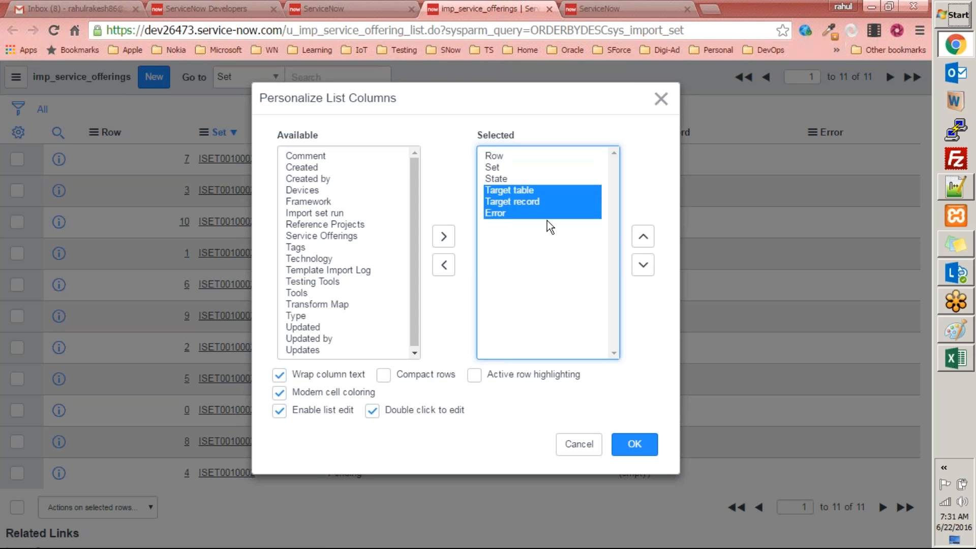
{"action": "scroll", "coordinate": [366, 198], "scroll_direction": "up", "scroll_amount": 1}
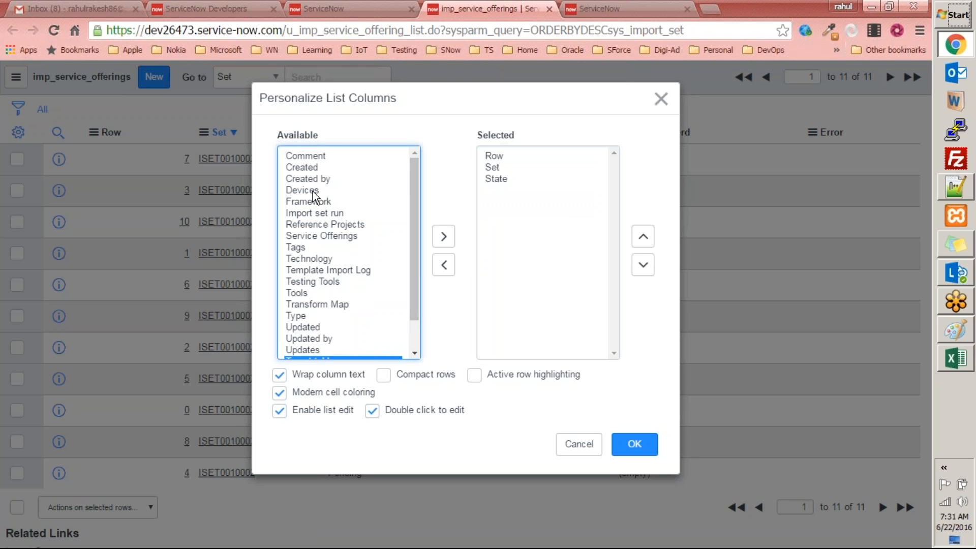
Step: Add Service Offerings, Devices, Framework, Reference Projects, Technology, Testing Tools and Tools columns, reorder Technology and Tools, and apply
{"action": "double_click", "coordinate": [319, 236]}
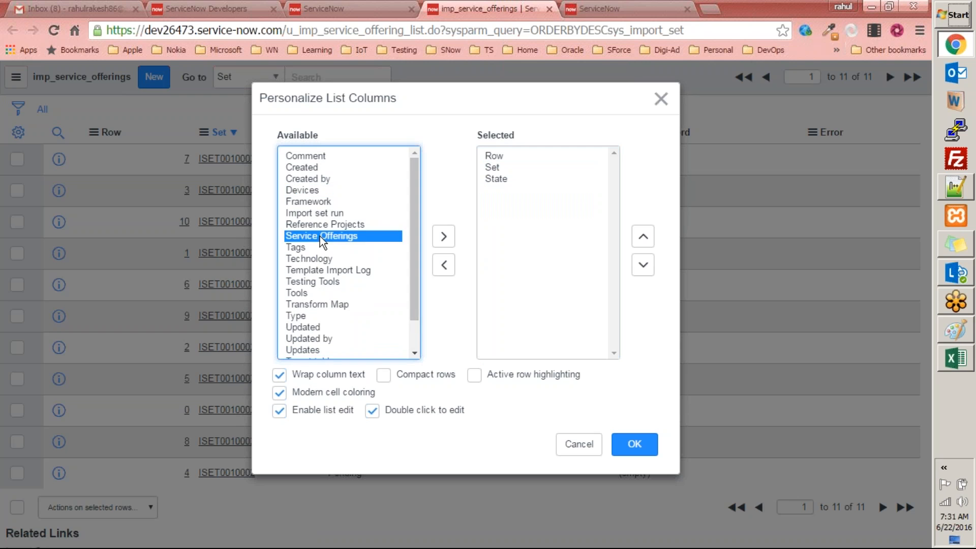
{"action": "double_click", "coordinate": [325, 190]}
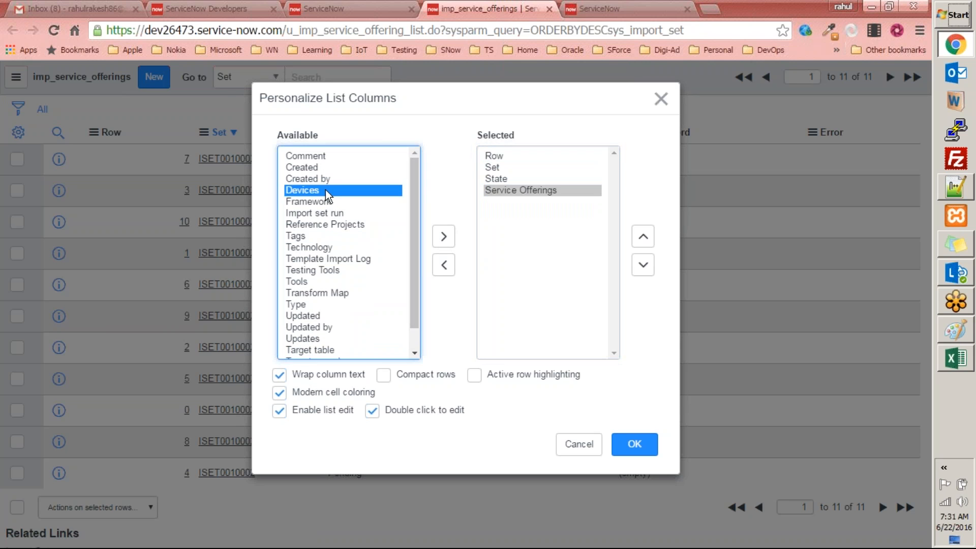
{"action": "double_click", "coordinate": [323, 192]}
{"action": "double_click", "coordinate": [324, 202]}
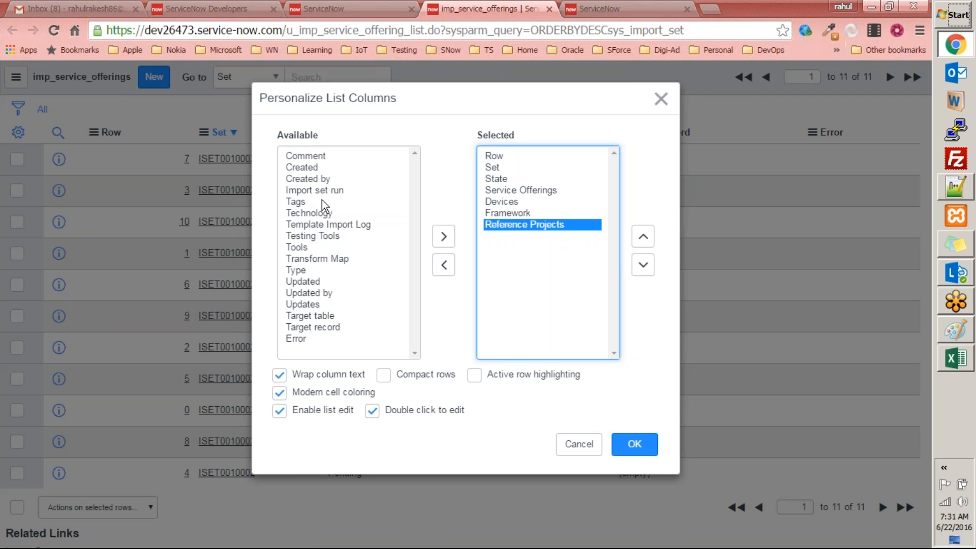
{"action": "double_click", "coordinate": [324, 214]}
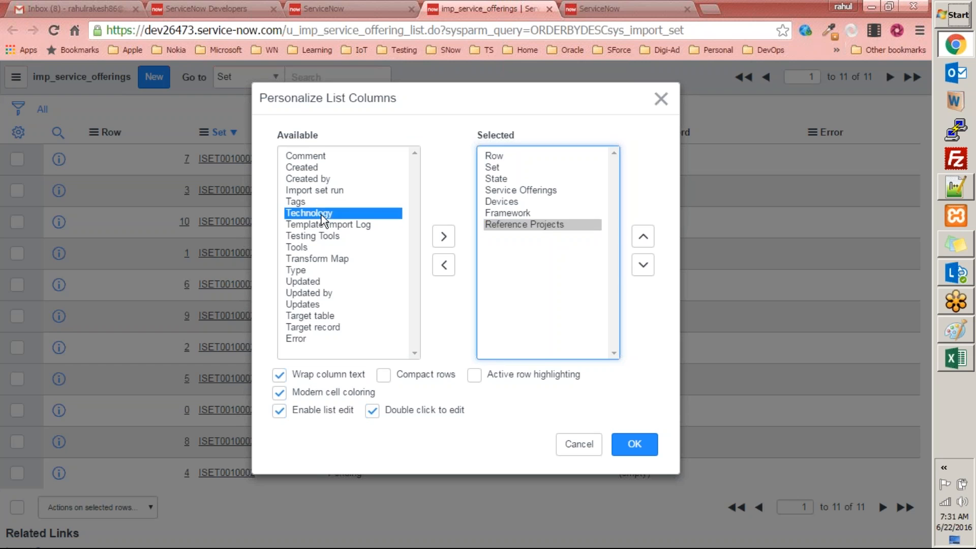
{"action": "double_click", "coordinate": [325, 225]}
{"action": "double_click", "coordinate": [308, 225]}
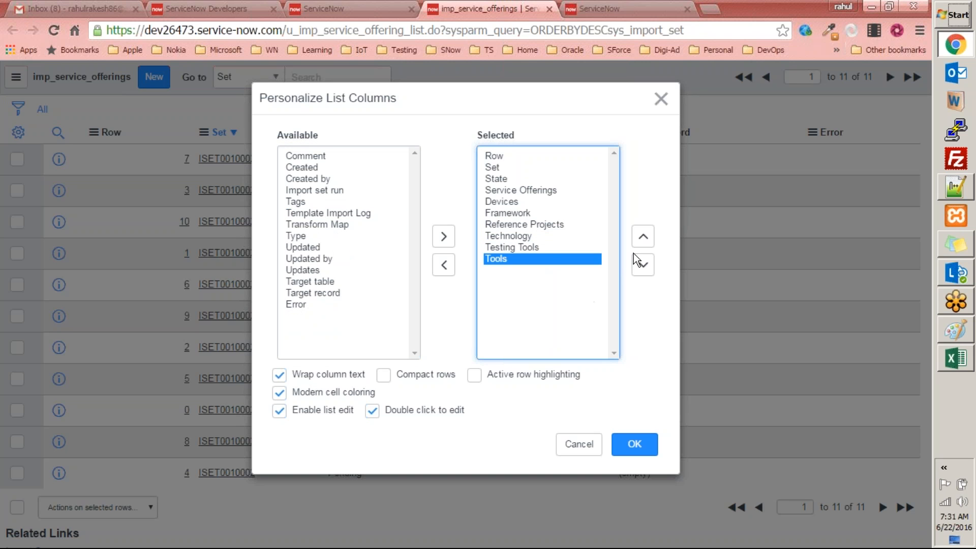
{"action": "left_click", "coordinate": [643, 237]}
{"action": "left_click", "coordinate": [532, 237]}
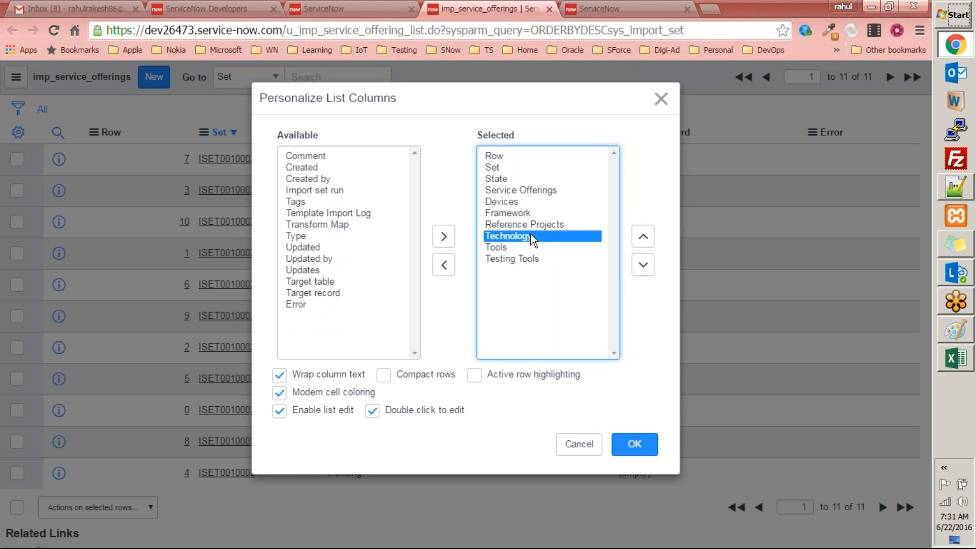
{"action": "left_click", "coordinate": [644, 236]}
{"action": "left_click", "coordinate": [643, 237]}
{"action": "left_click", "coordinate": [643, 236]}
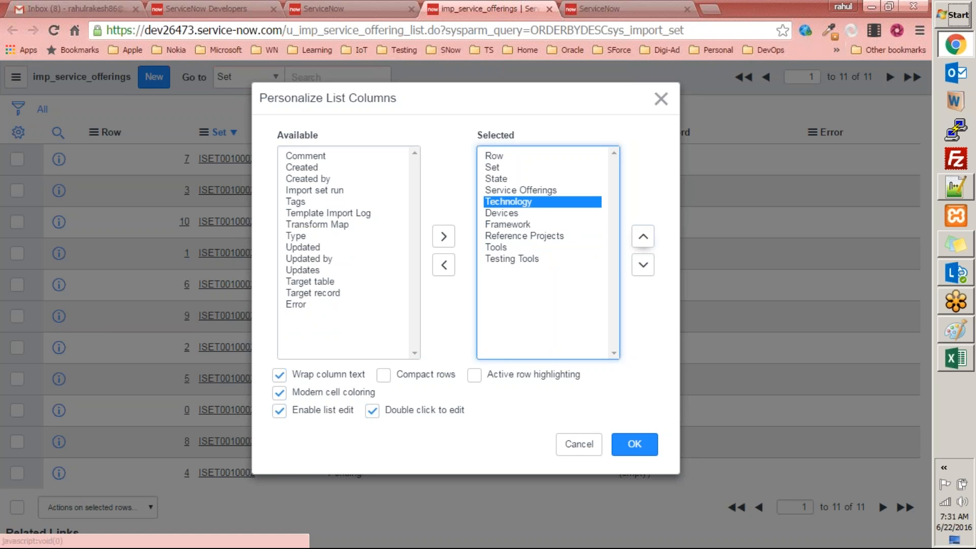
{"action": "left_click", "coordinate": [623, 446]}
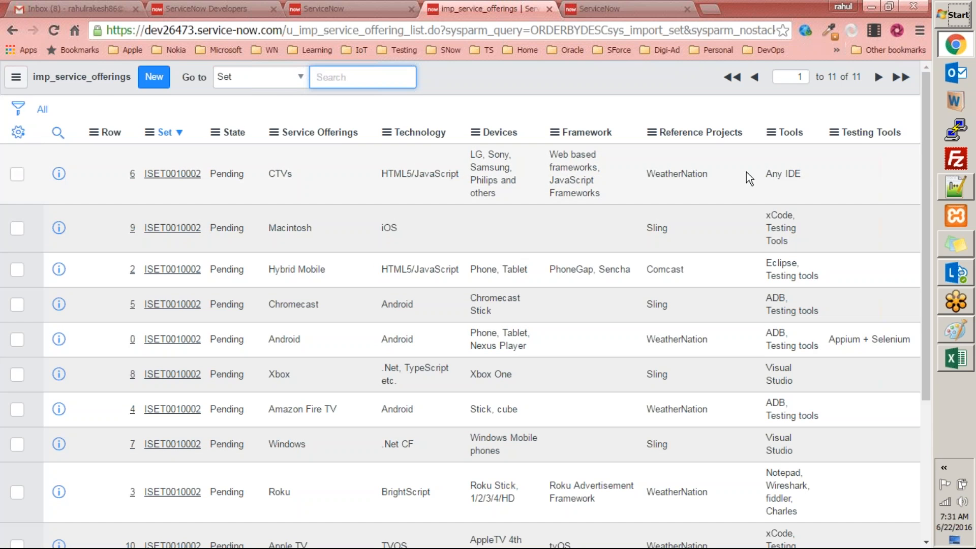
Step: Highlight the source table name u_imp_service_offering in the notes, then return to the list
{"action": "mouse_move", "coordinate": [926, 170]}
{"action": "left_mouse_down"}
{"action": "mouse_move", "coordinate": [914, 364]}
{"action": "mouse_move", "coordinate": [939, 163]}
{"action": "mouse_move", "coordinate": [933, 313]}
{"action": "mouse_move", "coordinate": [946, 255]}
{"action": "mouse_move", "coordinate": [941, 163]}
{"action": "left_mouse_up"}
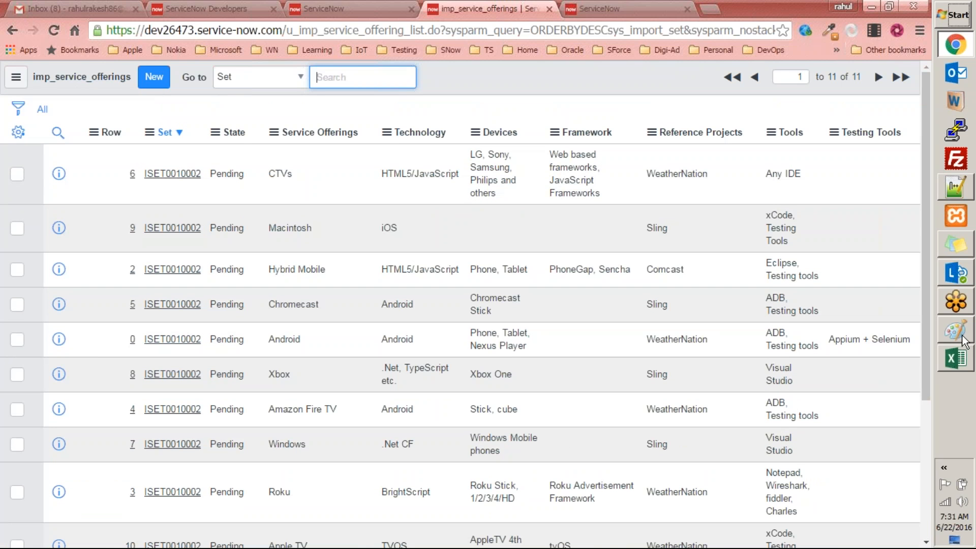
{"action": "left_click", "coordinate": [945, 189]}
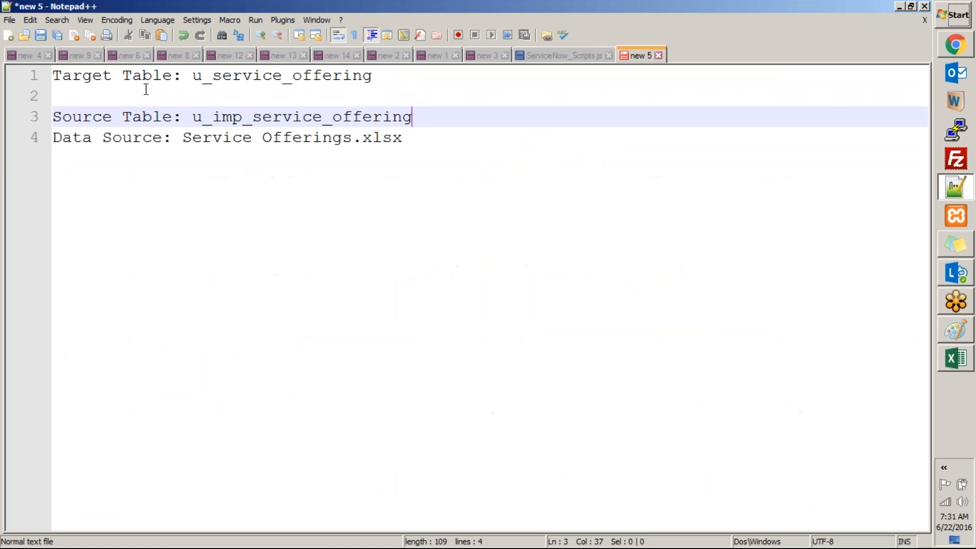
{"action": "left_click_drag", "start_coordinate": [192, 115], "coordinate": [418, 113]}
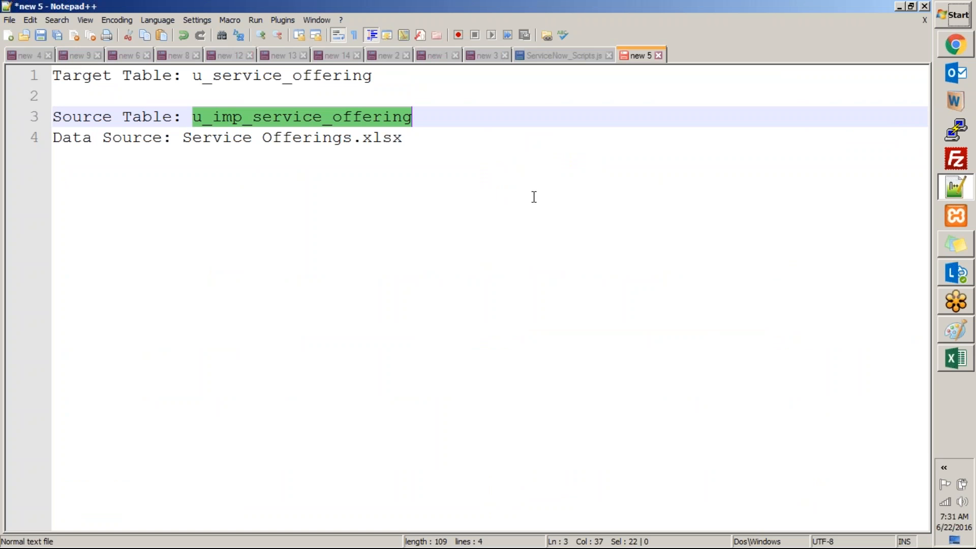
{"action": "key", "text": "alt+Tab"}
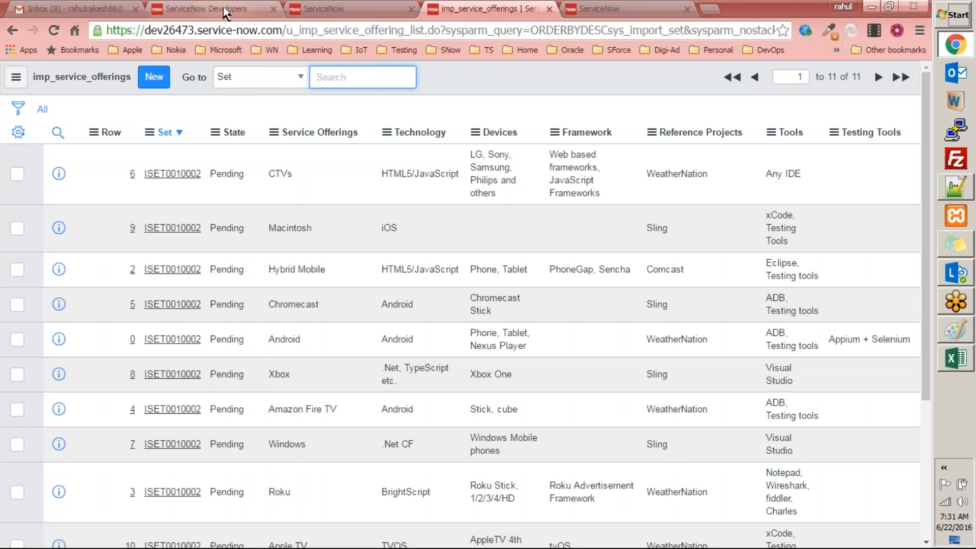
Step: Check the progress page, scroll the imported service offerings list, close its tab, and show the Paint diagram
{"action": "left_click", "coordinate": [306, 8]}
{"action": "left_click", "coordinate": [143, 147]}
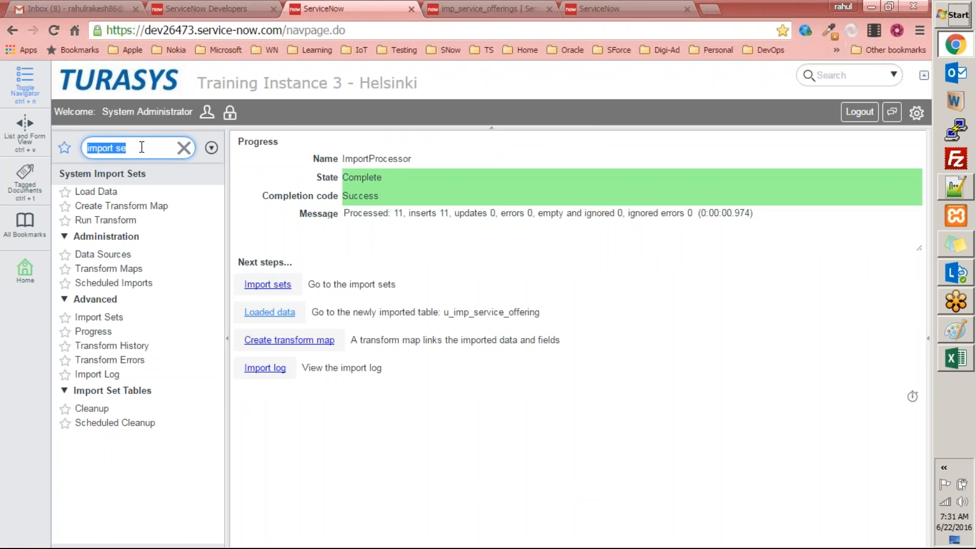
{"action": "key", "text": "ctrl+Tab"}
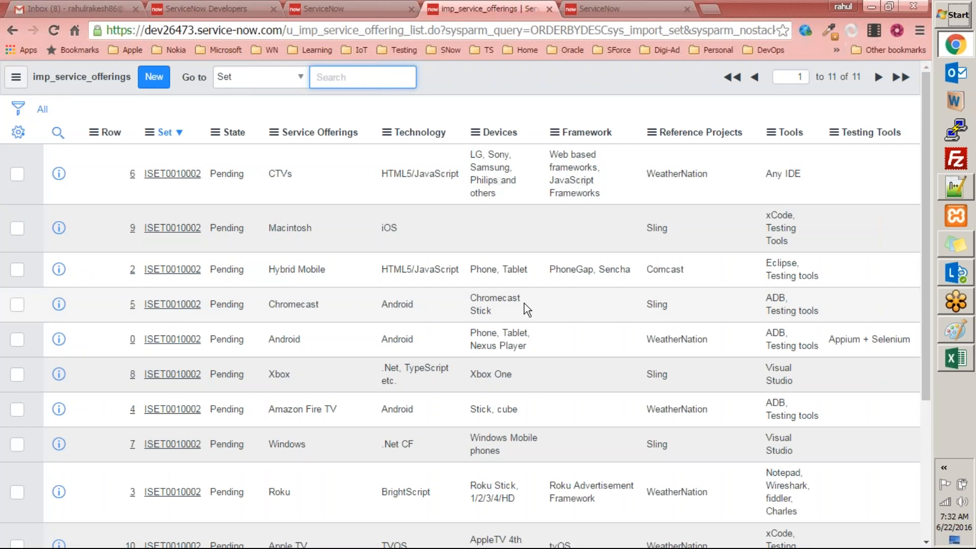
{"action": "scroll", "coordinate": [524, 234], "scroll_direction": "down", "scroll_amount": 4}
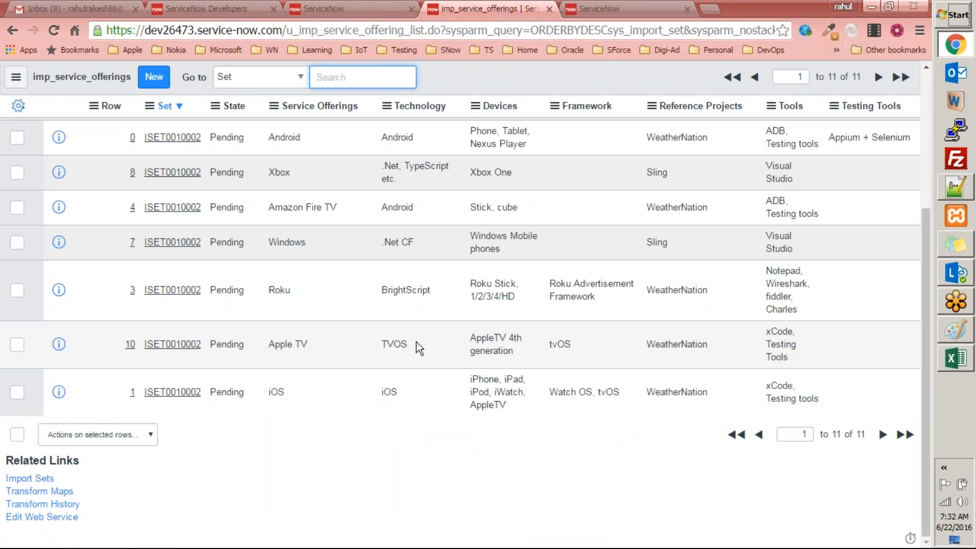
{"action": "key", "text": "ctrl+w"}
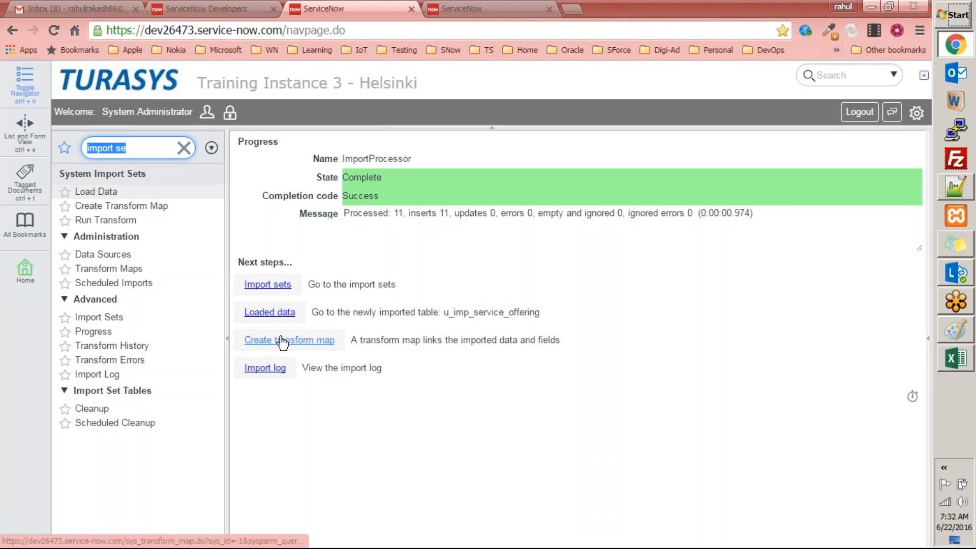
{"action": "key", "text": "alt+Tab"}
{"action": "key", "text": "alt+Tab"}
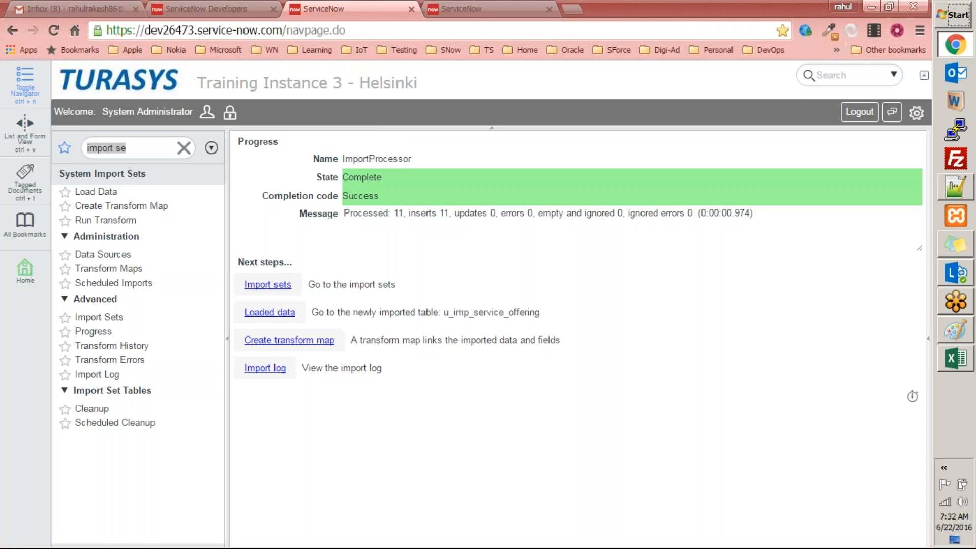
{"action": "left_click", "coordinate": [956, 331]}
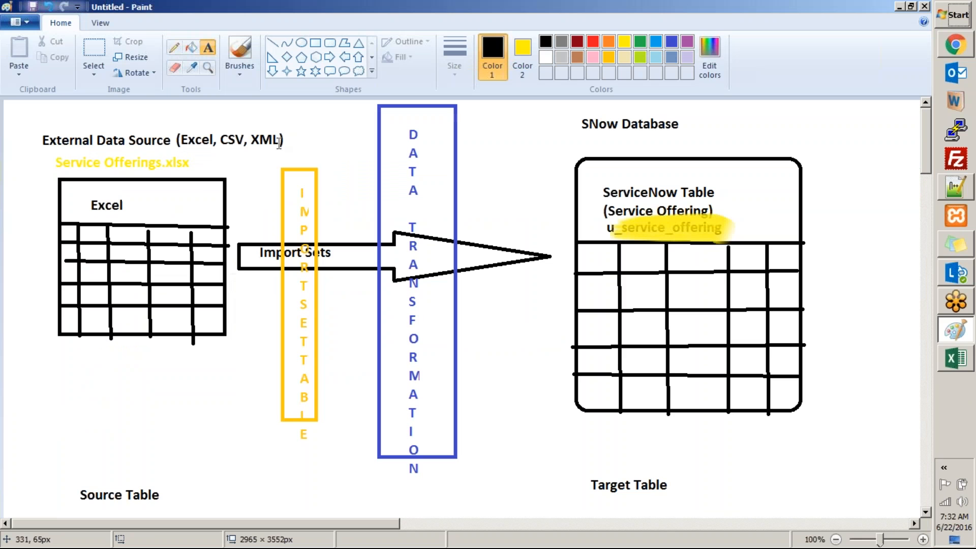
Step: Discard an empty text box on the Paint diagram and switch back to the ServiceNow import progress page
{"action": "left_click_drag", "start_coordinate": [230, 421], "coordinate": [452, 481]}
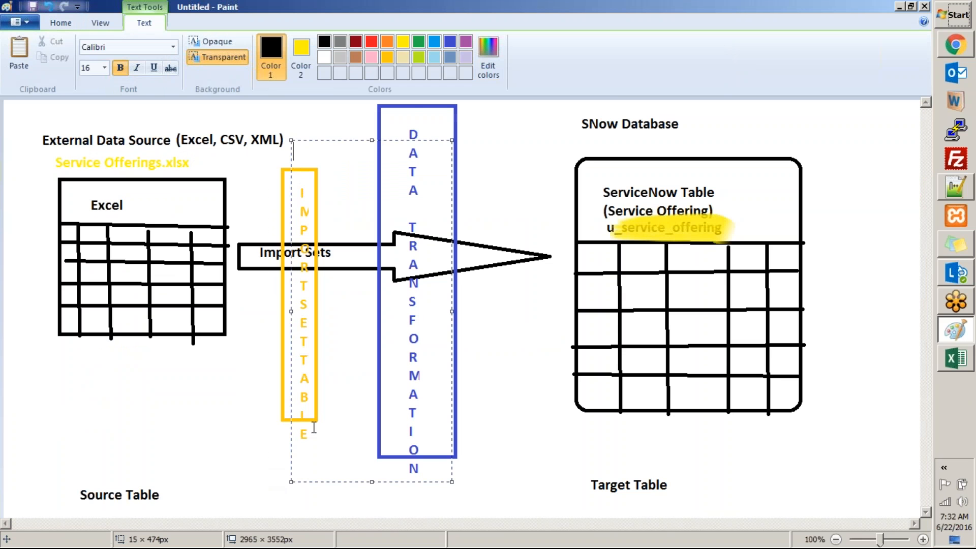
{"action": "left_click", "coordinate": [500, 230]}
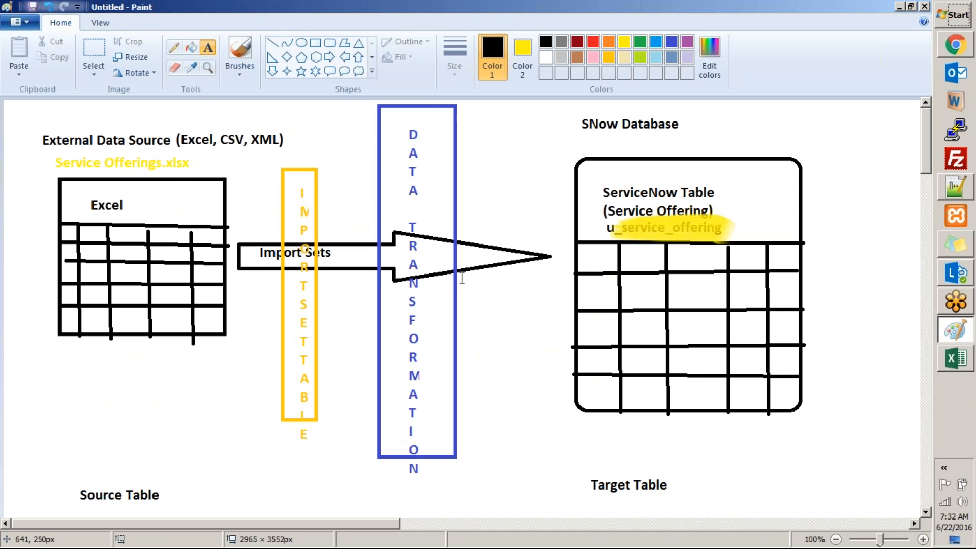
{"action": "key", "text": "alt+Tab"}
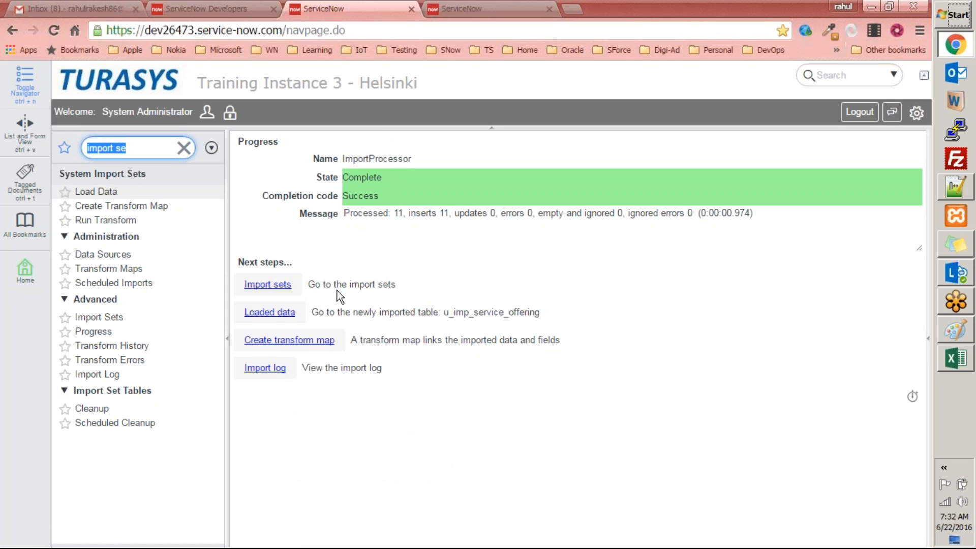
Step: Start a new transform map named 'Service Offering Transformation' with imp_service_offering as the source table
{"action": "left_click", "coordinate": [284, 347]}
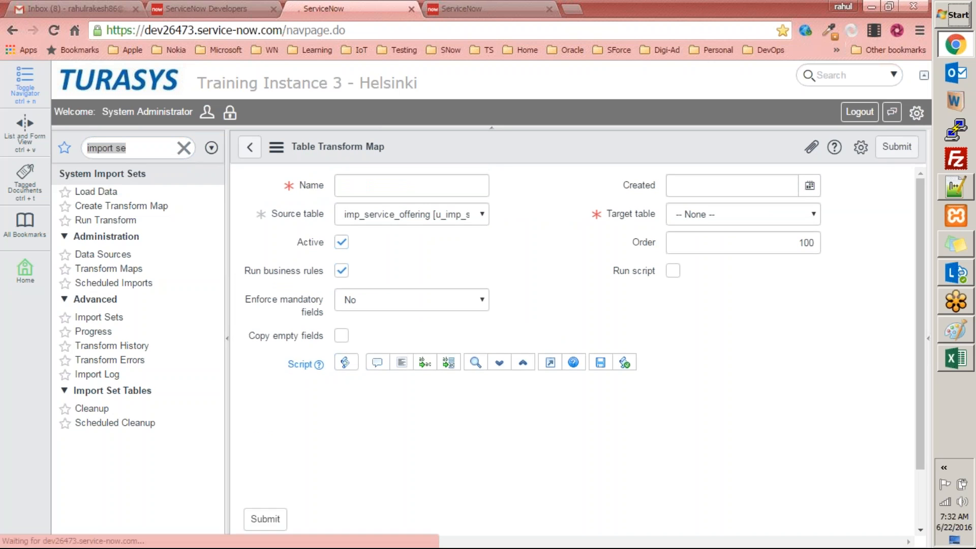
{"action": "left_click", "coordinate": [373, 219]}
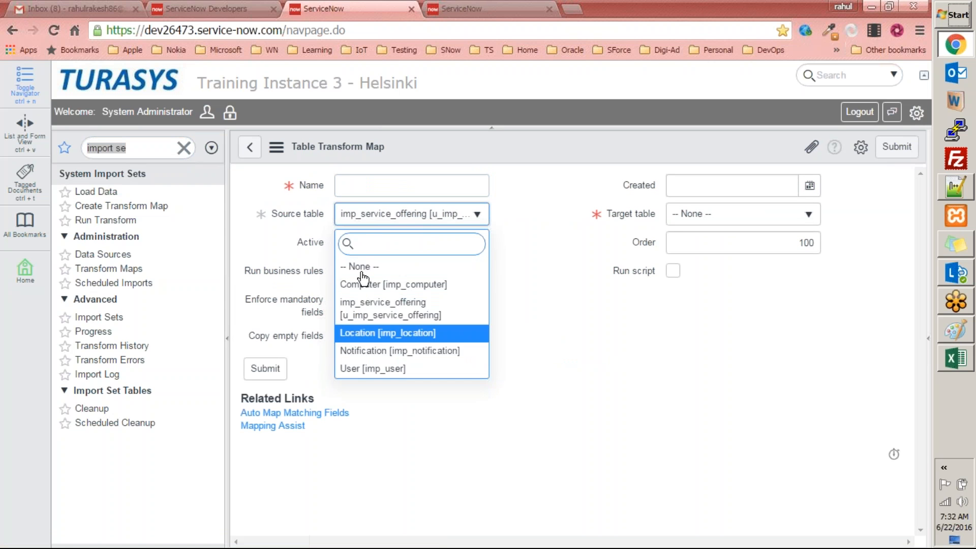
{"action": "left_click", "coordinate": [375, 318]}
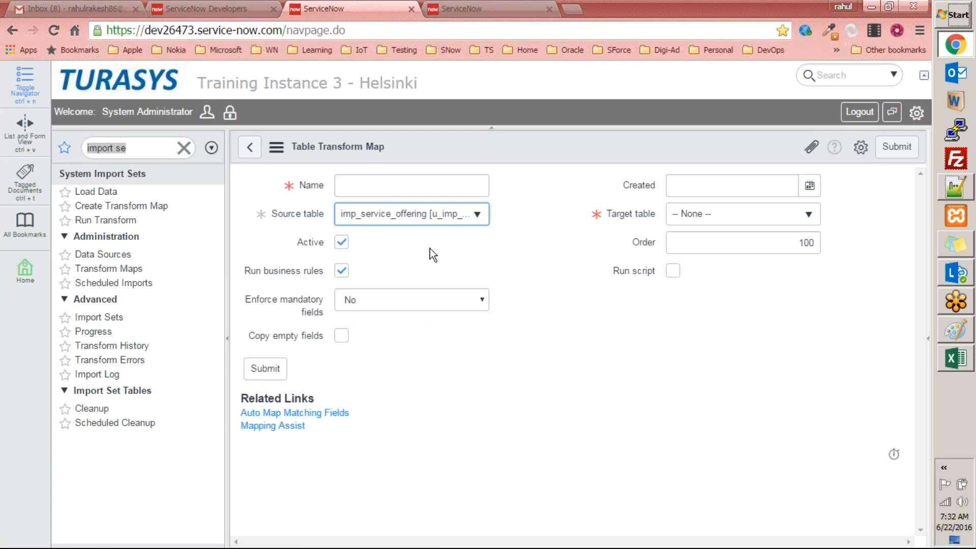
{"action": "left_click", "coordinate": [412, 190]}
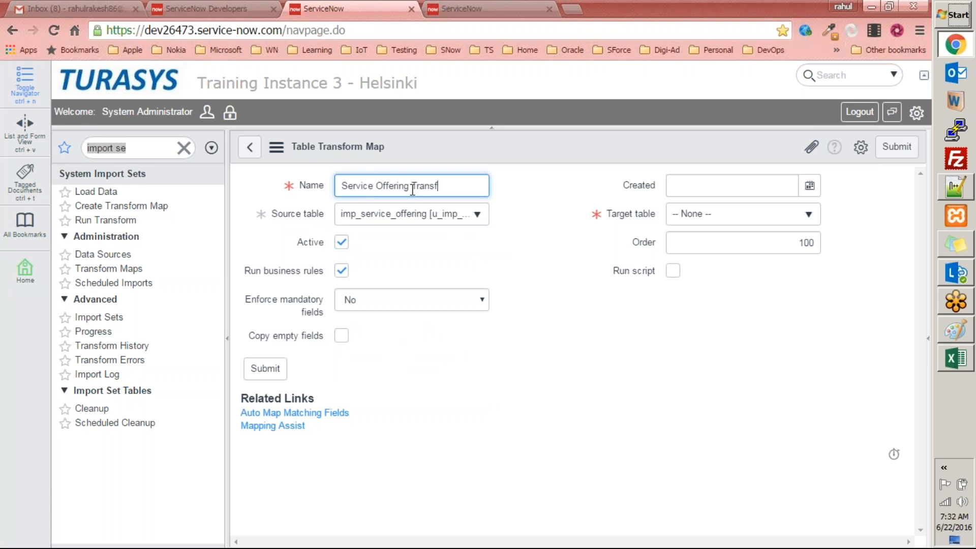
{"action": "type", "text": "ation"}
{"action": "left_click", "coordinate": [810, 186]}
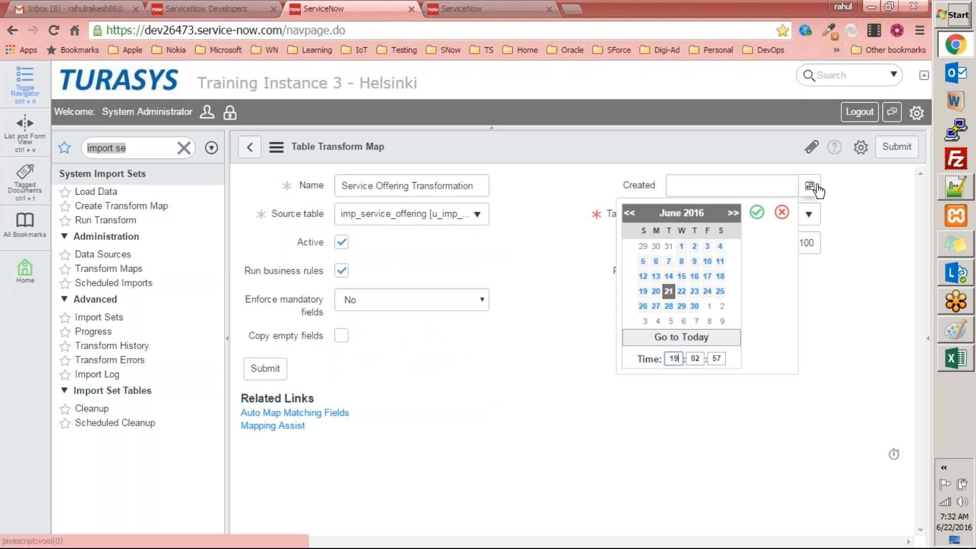
{"action": "key", "text": "Return"}
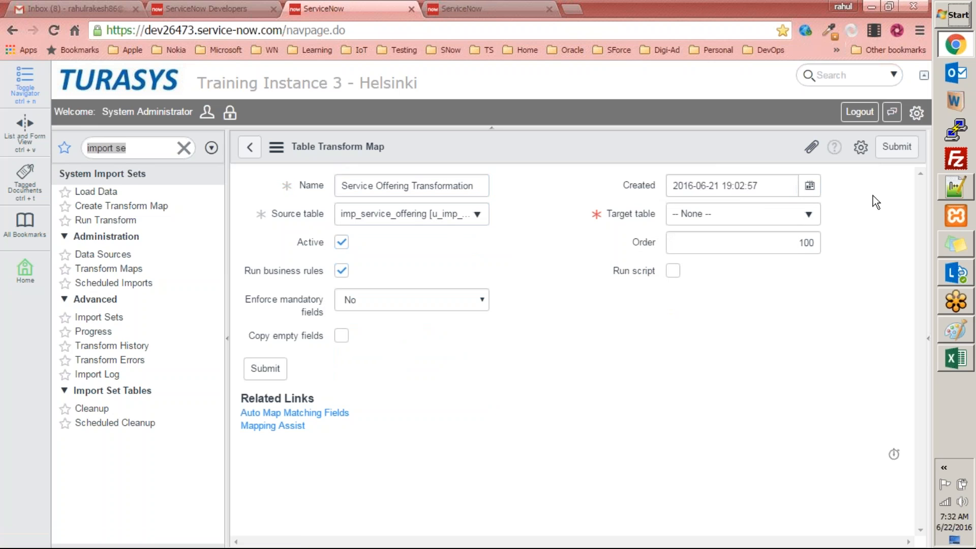
Step: Set the target table to Service Offering (u_service_offering) and turn off Run business rules
{"action": "left_click", "coordinate": [767, 214]}
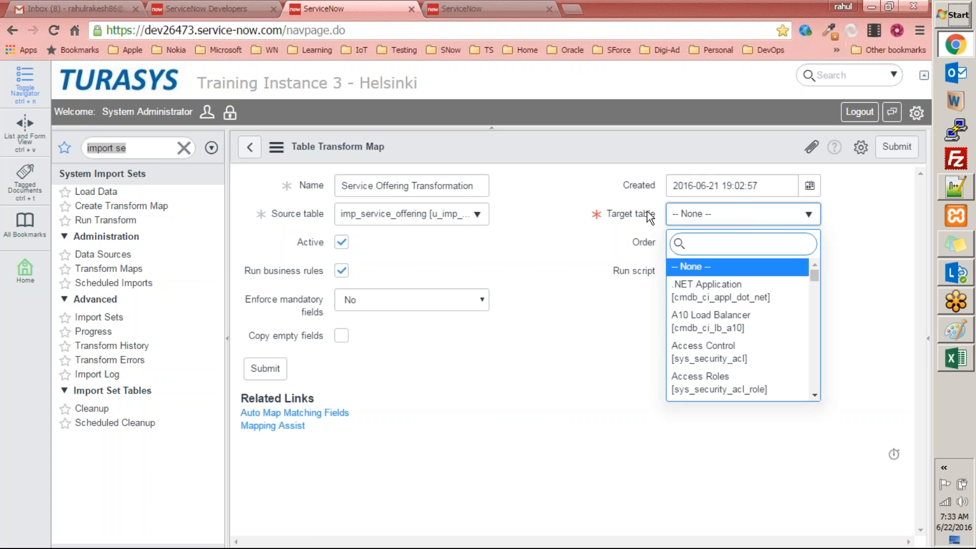
{"action": "left_click", "coordinate": [956, 188]}
{"action": "mouse_move", "coordinate": [195, 74]}
{"action": "left_mouse_down"}
{"action": "mouse_move", "coordinate": [403, 91]}
{"action": "mouse_move", "coordinate": [381, 74]}
{"action": "mouse_move", "coordinate": [202, 74]}
{"action": "left_mouse_up"}
{"action": "key", "text": "ctrl+c"}
{"action": "key", "text": "alt+Tab"}
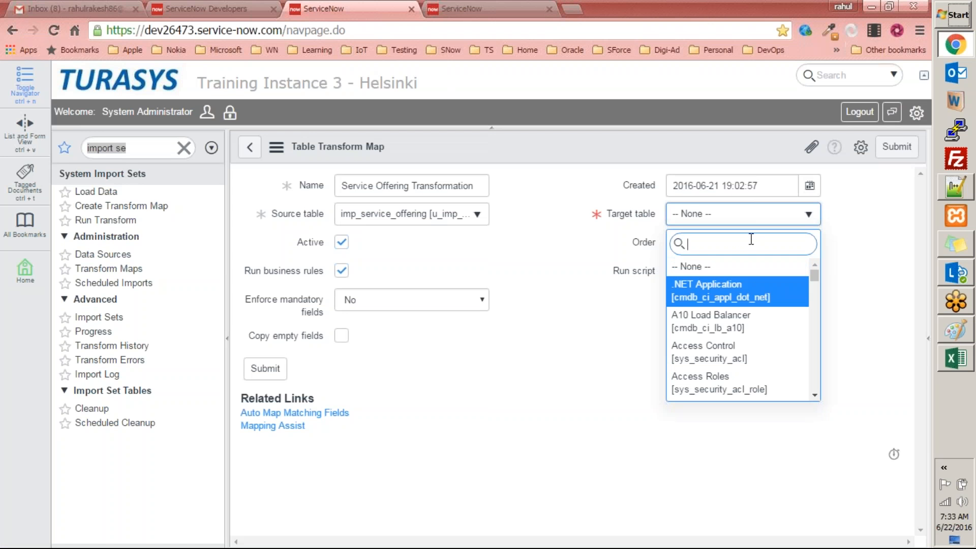
{"action": "type", "text": "service"}
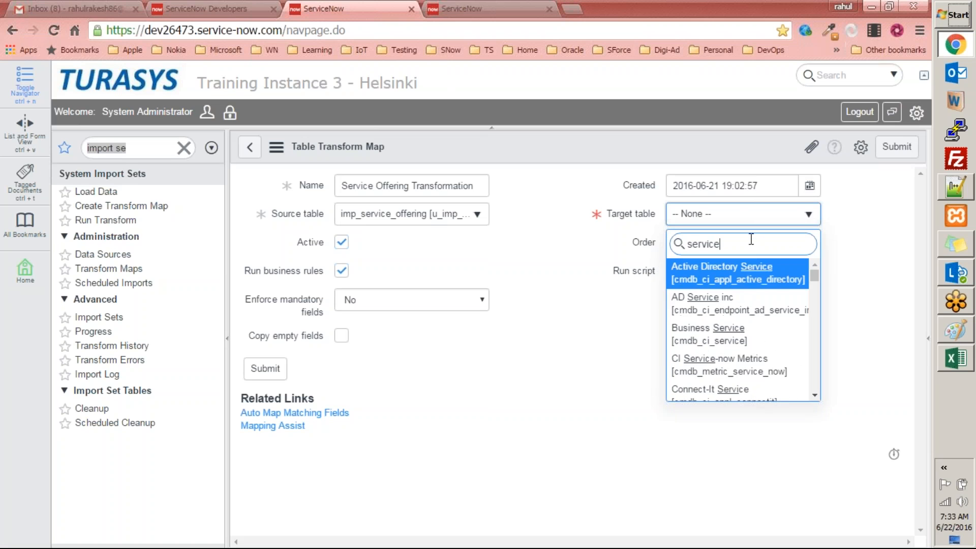
{"action": "type", "text": " off"}
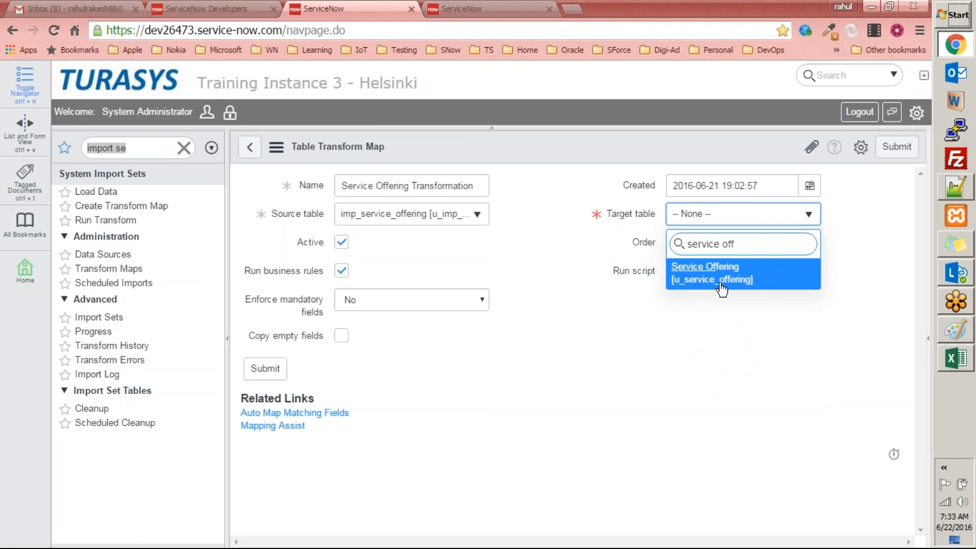
{"action": "left_click", "coordinate": [740, 277]}
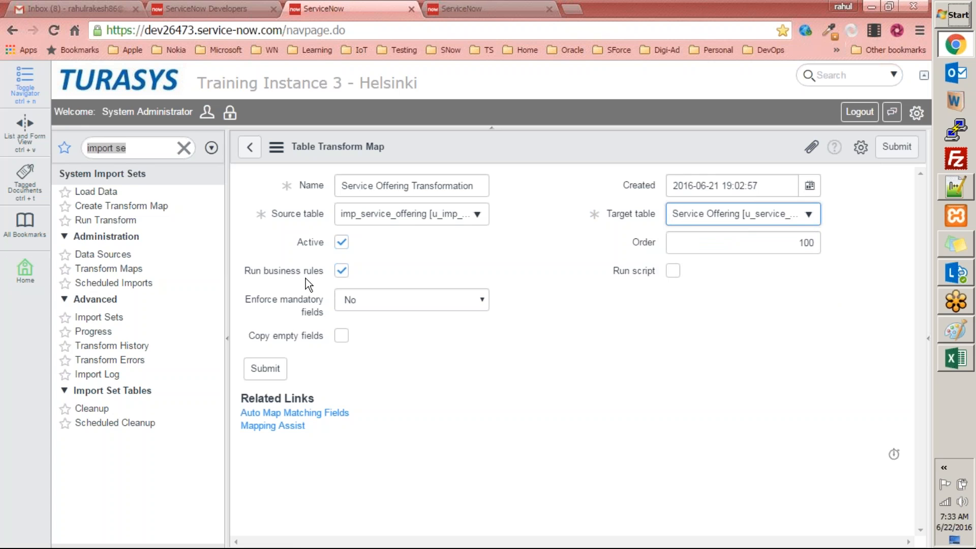
{"action": "left_click", "coordinate": [342, 271]}
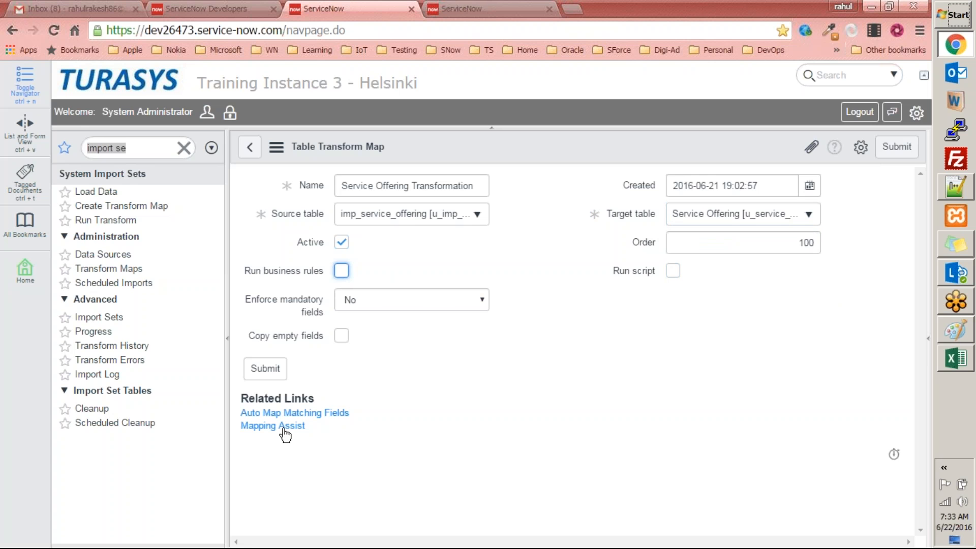
Step: Save the transform map record, then bring the Paint diagram to the front
{"action": "right_click", "coordinate": [556, 144]}
{"action": "left_click", "coordinate": [597, 153]}
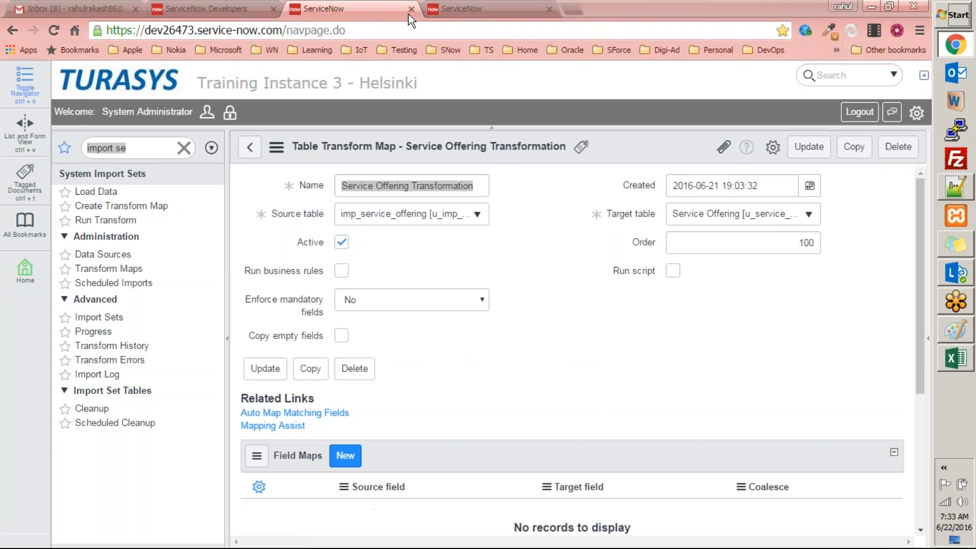
{"action": "left_click", "coordinate": [562, 269]}
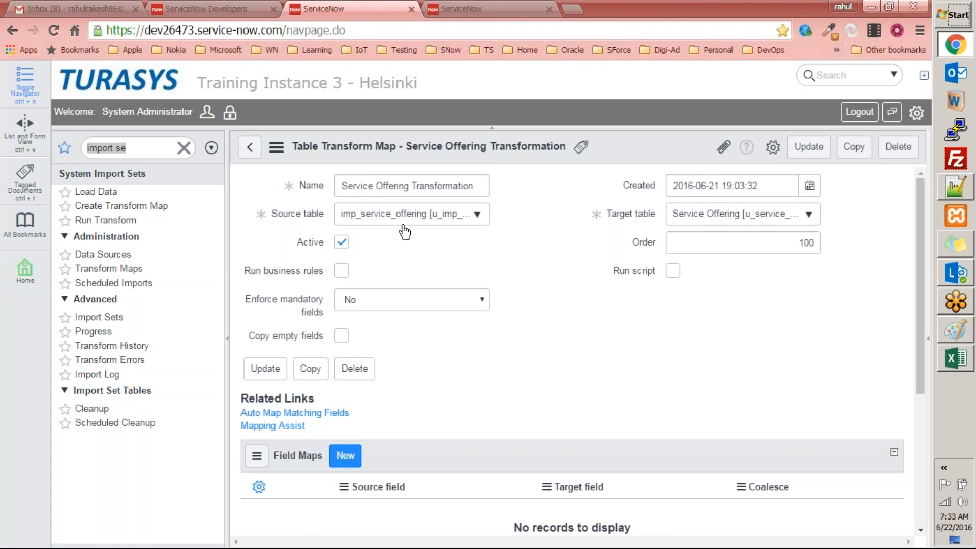
{"action": "left_click", "coordinate": [958, 333]}
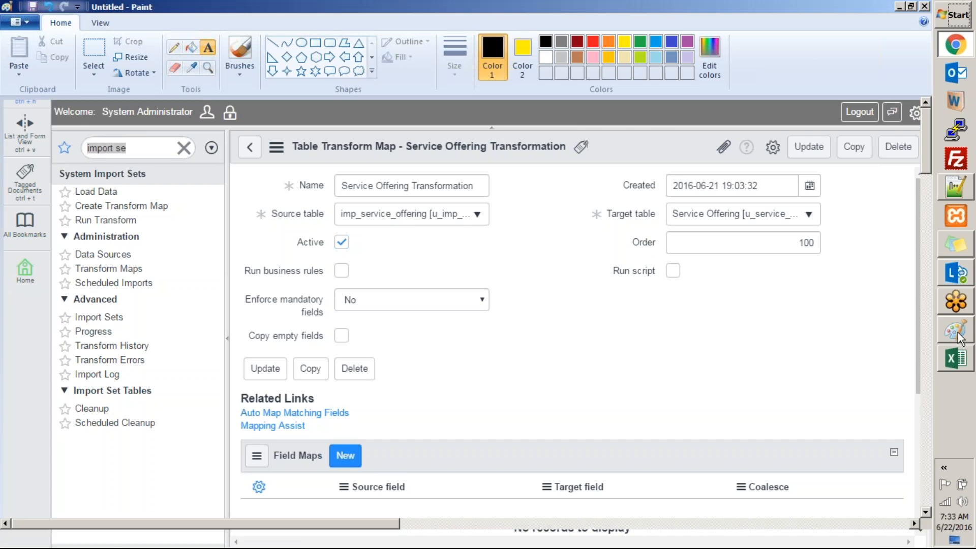
Step: Draw a curve line in Paint from the Service Offerings.xlsx label to the target table
{"action": "left_click_drag", "start_coordinate": [139, 168], "coordinate": [137, 147]}
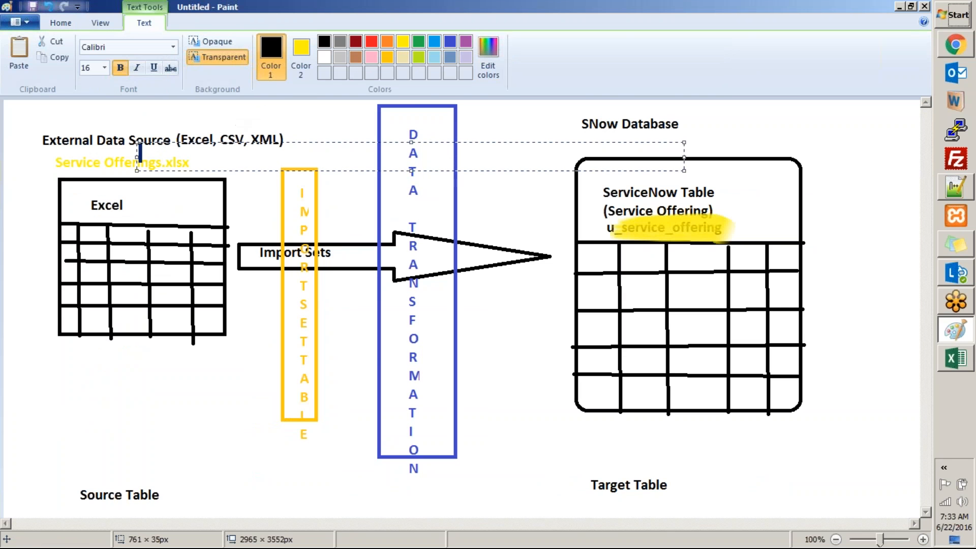
{"action": "left_click", "coordinate": [229, 104]}
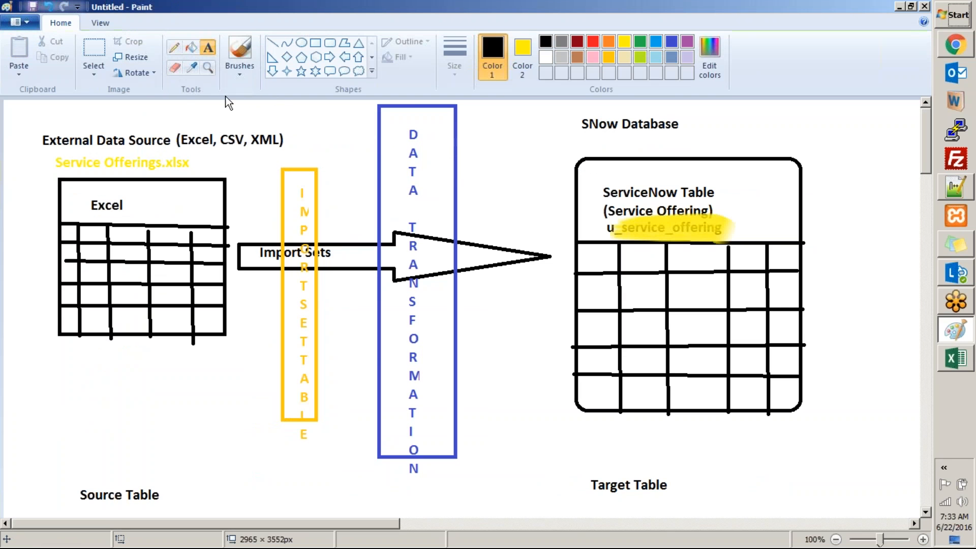
{"action": "left_click", "coordinate": [287, 43]}
{"action": "left_click_drag", "start_coordinate": [196, 177], "coordinate": [584, 406]}
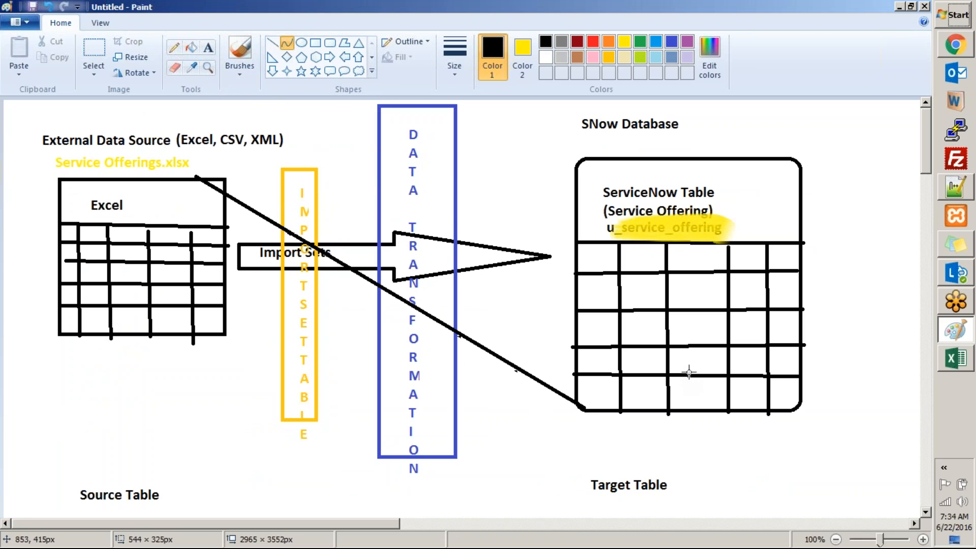
Step: Open Mapping Assist for the transform map in ServiceNow, then return to Paint
{"action": "key", "text": "alt+Tab"}
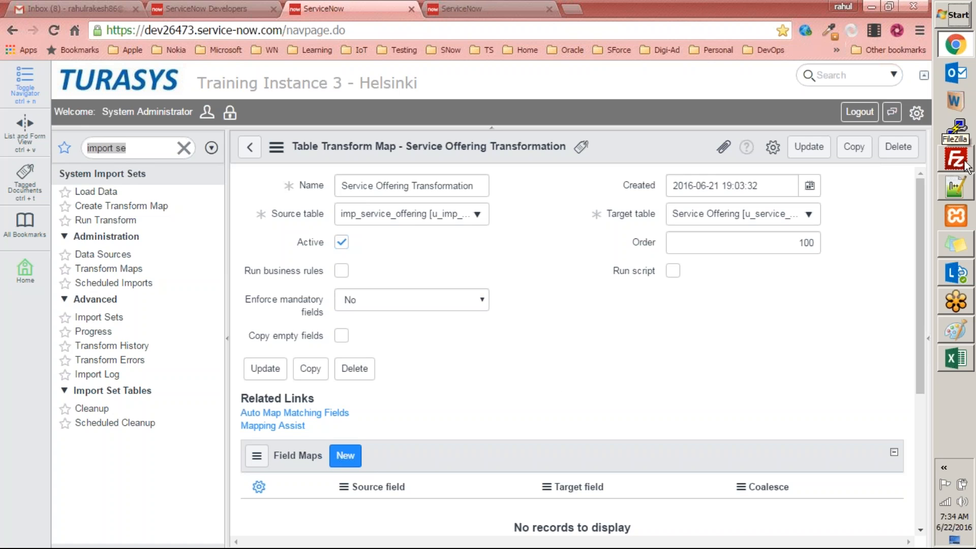
{"action": "left_click", "coordinate": [270, 426]}
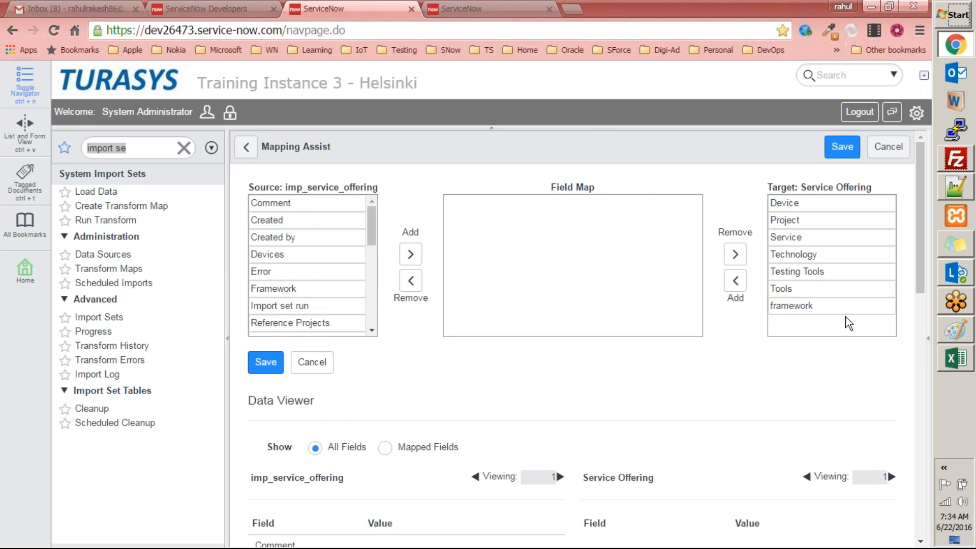
{"action": "key", "text": "alt+Tab"}
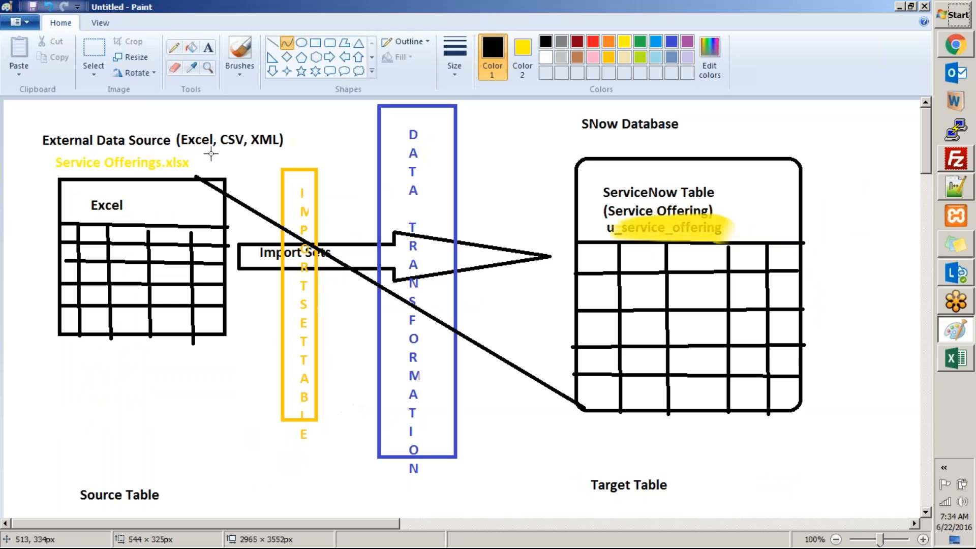
Step: Bend the Excel-to-target line into an arch over the import set table, then return to Mapping Assist
{"action": "mouse_move", "coordinate": [324, 136]}
{"action": "left_mouse_down"}
{"action": "mouse_move", "coordinate": [277, 182]}
{"action": "mouse_move", "coordinate": [386, 136]}
{"action": "mouse_move", "coordinate": [320, 130]}
{"action": "left_mouse_up"}
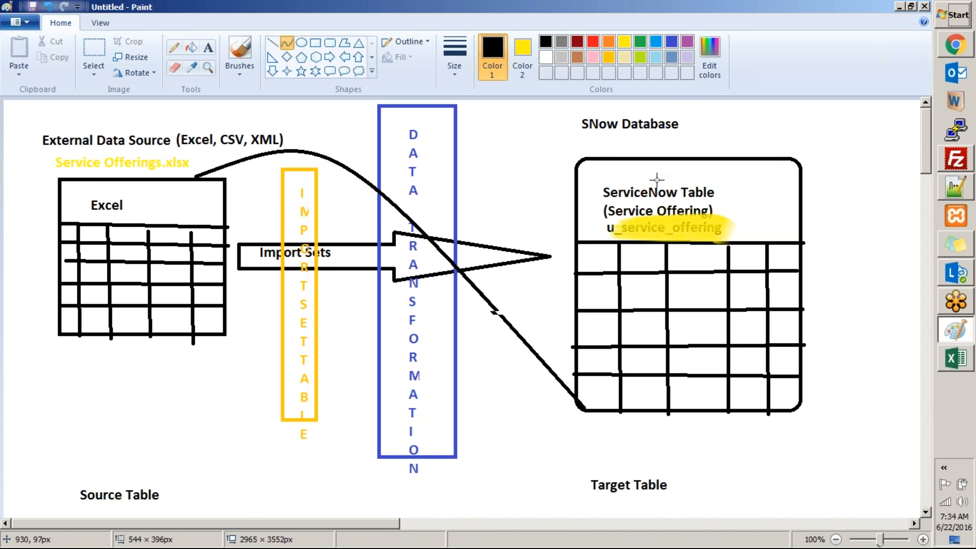
{"action": "key", "text": "alt+Tab"}
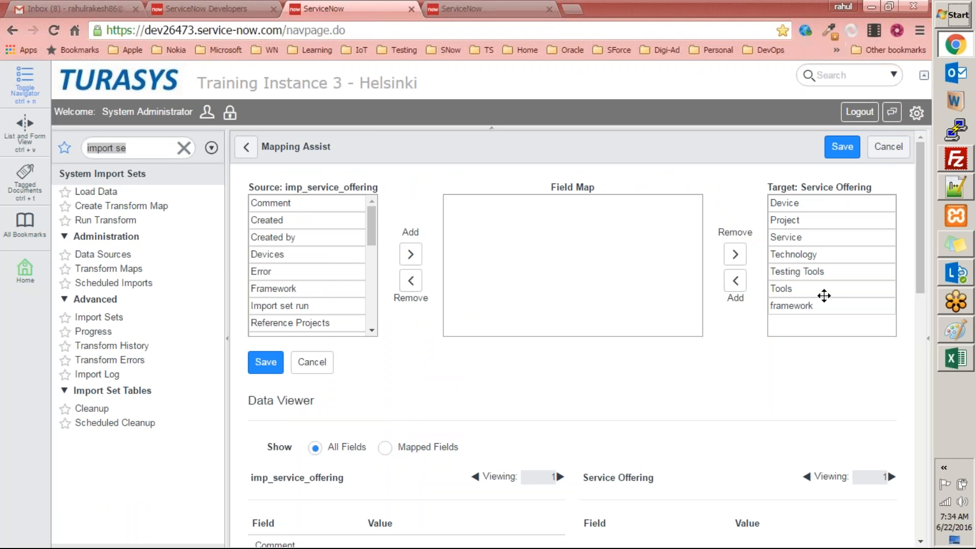
Step: Add all seven target fields plus the Devices, Reference Projects and Framework source fields
{"action": "left_click", "coordinate": [802, 202]}
{"action": "left_click", "coordinate": [802, 302], "text": "shift"}
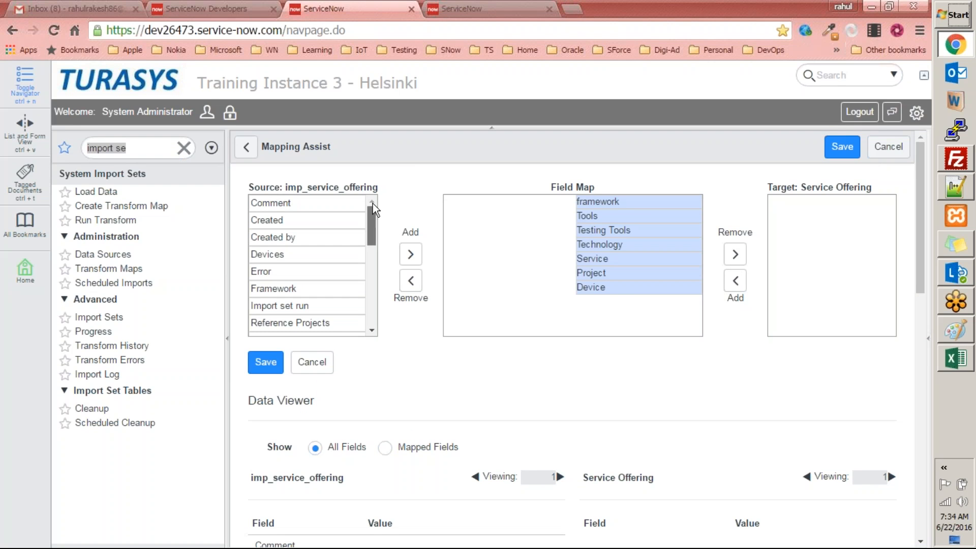
{"action": "left_click", "coordinate": [305, 208]}
{"action": "double_click", "coordinate": [290, 251]}
{"action": "left_click_drag", "start_coordinate": [276, 286], "coordinate": [279, 294]}
{"action": "left_click", "coordinate": [279, 293]}
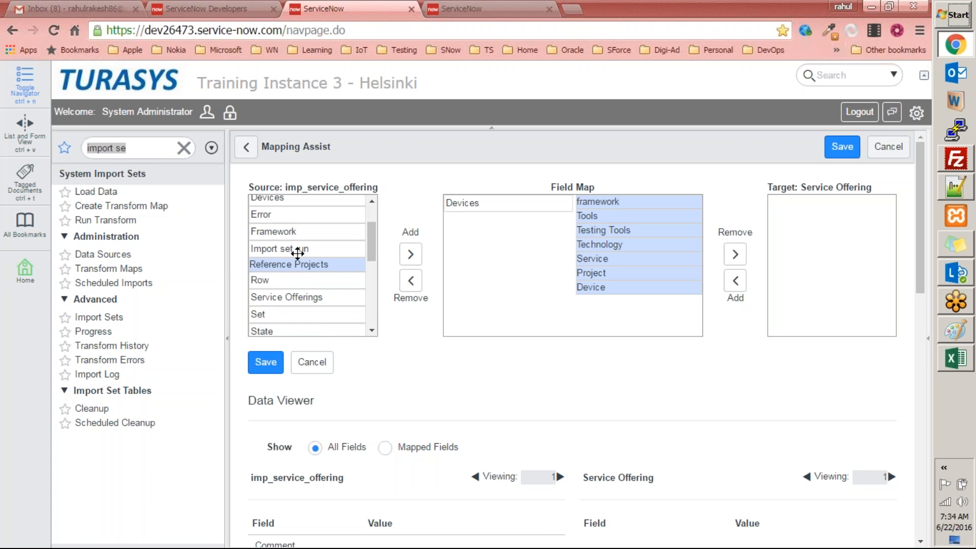
{"action": "double_click", "coordinate": [292, 265]}
{"action": "double_click", "coordinate": [299, 232]}
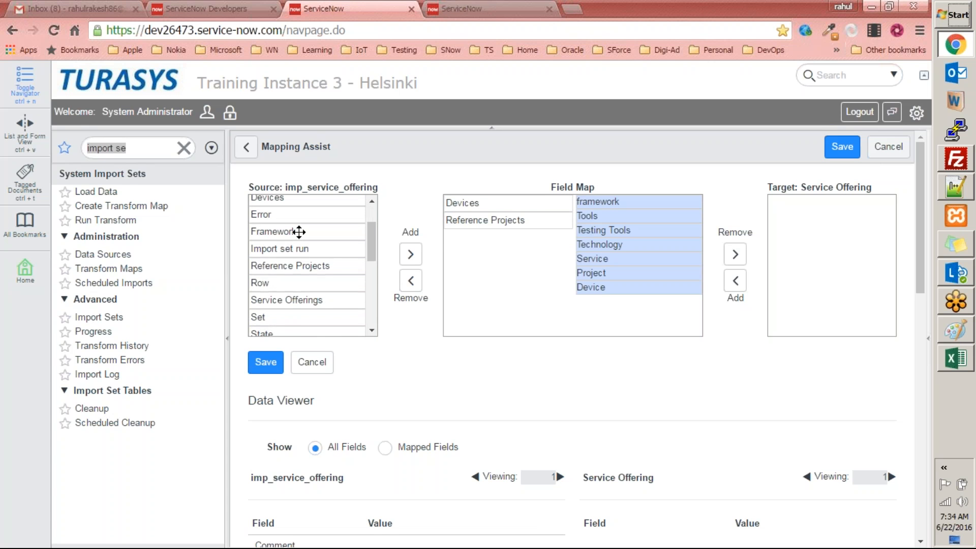
{"action": "double_click", "coordinate": [297, 266]}
Step: Add the Service Offerings, Technology, Testing Tools and Tools source fields, removing the duplicate Reference Projects row
{"action": "left_click", "coordinate": [286, 300]}
{"action": "scroll", "coordinate": [300, 269], "scroll_direction": "down", "scroll_amount": 1}
{"action": "left_click", "coordinate": [410, 257]}
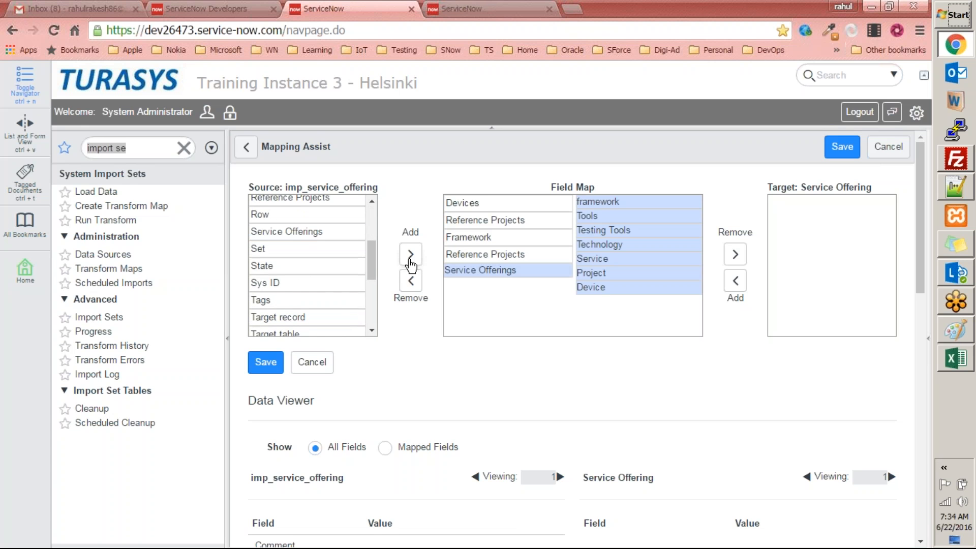
{"action": "scroll", "coordinate": [305, 280], "scroll_direction": "down", "scroll_amount": 2}
{"action": "double_click", "coordinate": [289, 277]}
{"action": "left_click", "coordinate": [300, 300]}
{"action": "scroll", "coordinate": [300, 300], "scroll_direction": "down", "scroll_amount": 1}
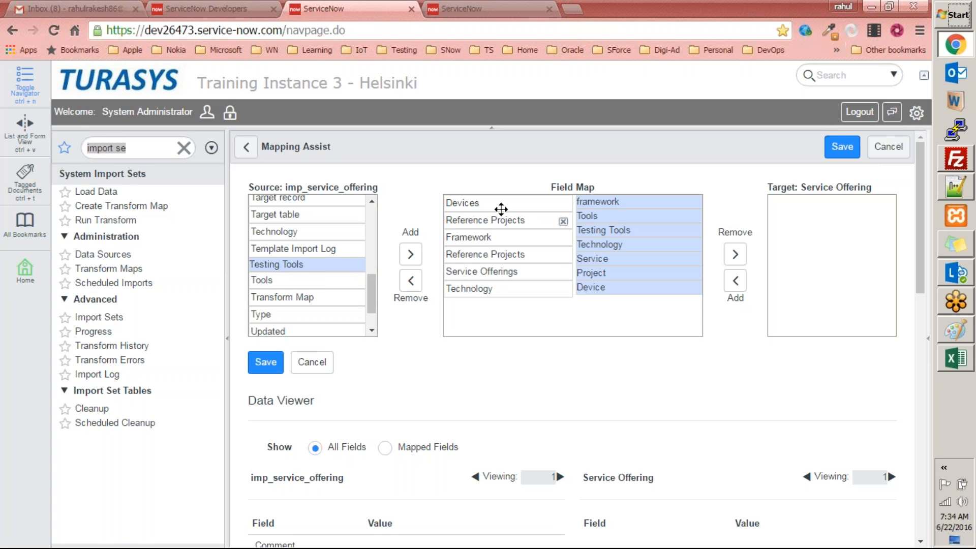
{"action": "left_click", "coordinate": [563, 222]}
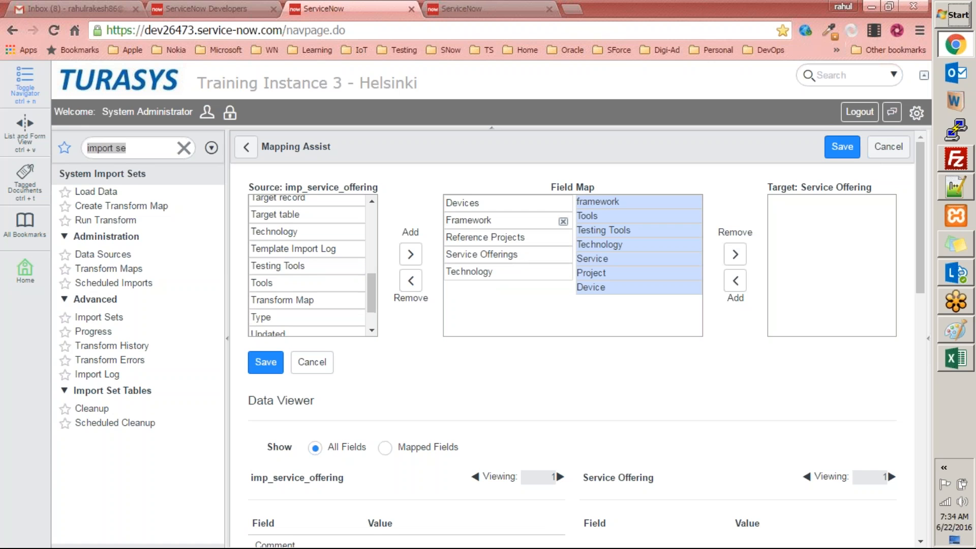
{"action": "left_click", "coordinate": [297, 262]}
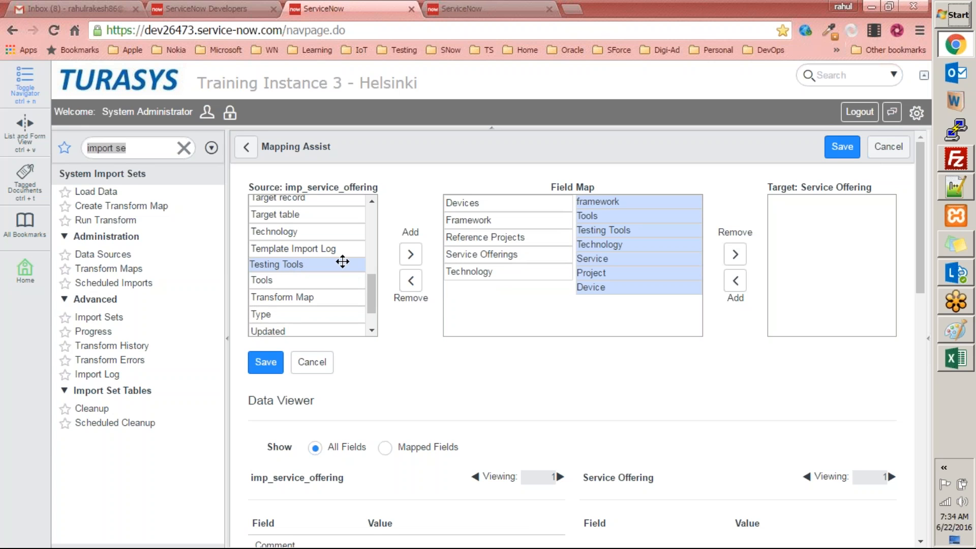
{"action": "left_click", "coordinate": [409, 255]}
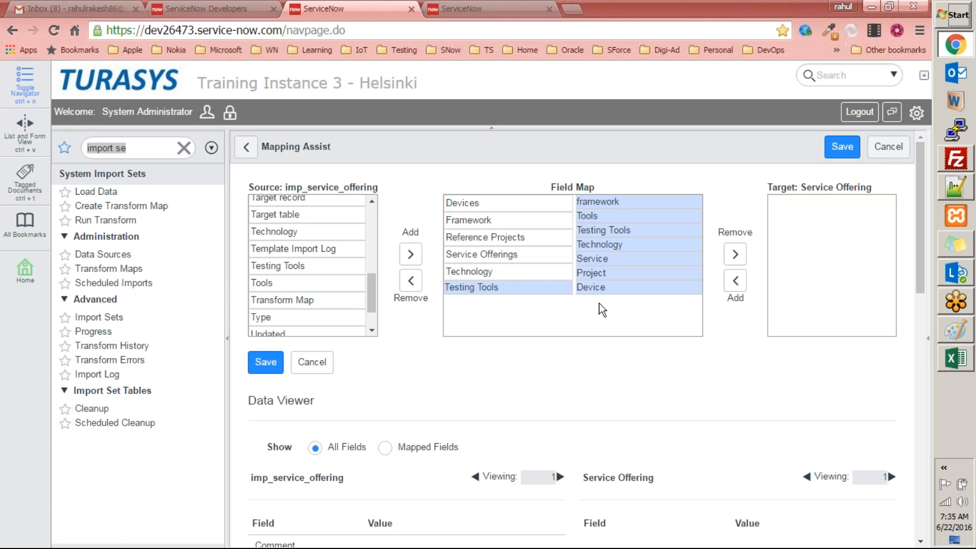
{"action": "left_click", "coordinate": [600, 277]}
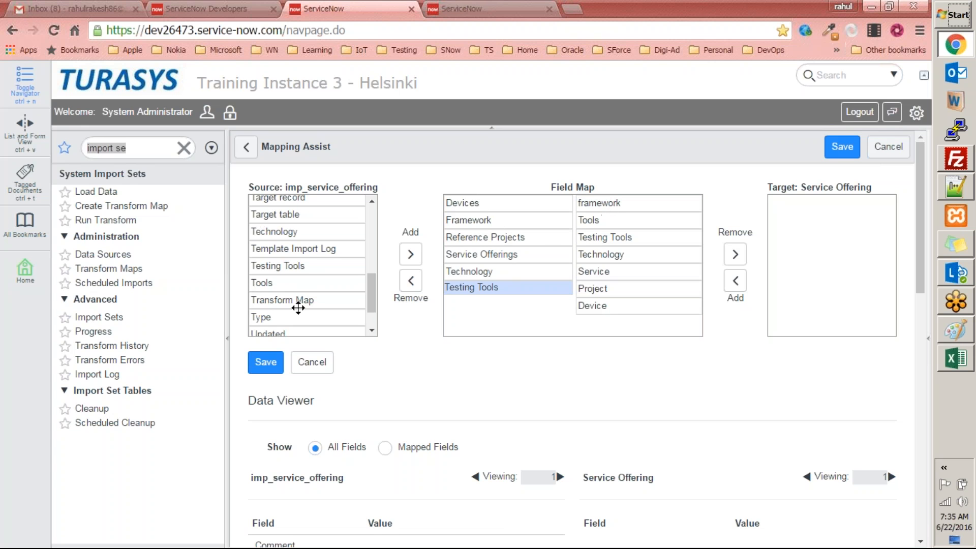
{"action": "left_click", "coordinate": [298, 286]}
{"action": "left_click", "coordinate": [411, 254]}
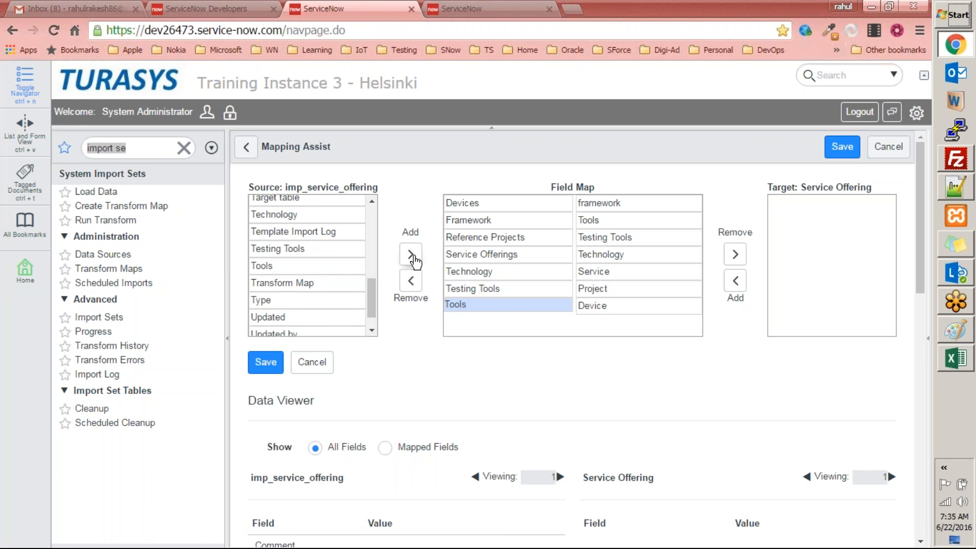
Step: Reorder target rows so Device, Project, Service, Technology and Testing Tools line up with their sources
{"action": "left_click_drag", "start_coordinate": [602, 305], "coordinate": [613, 195]}
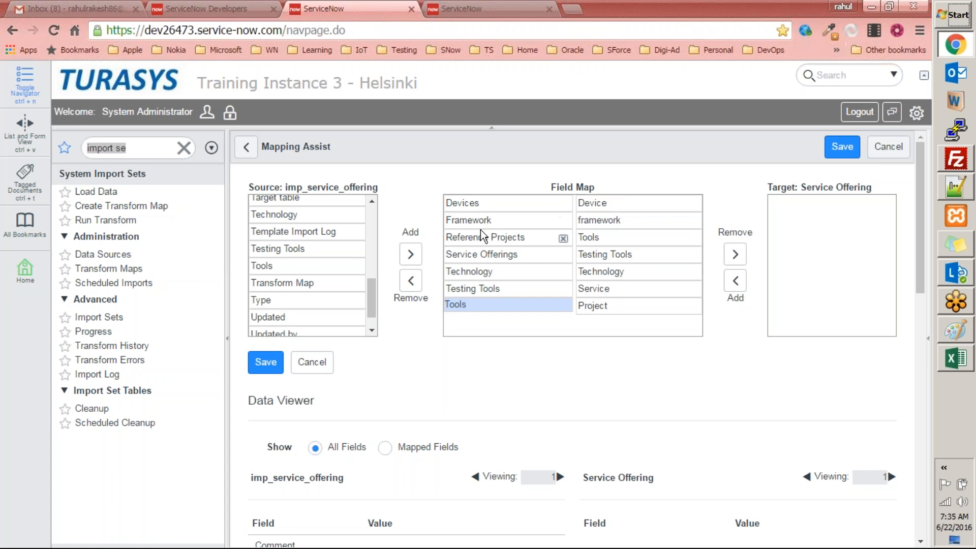
{"action": "left_click_drag", "start_coordinate": [594, 301], "coordinate": [616, 230]}
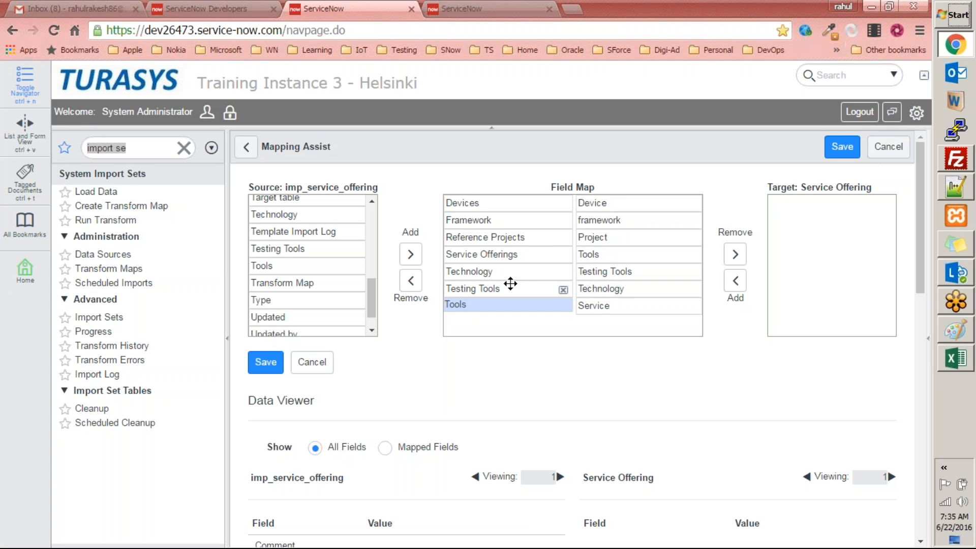
{"action": "left_click_drag", "start_coordinate": [605, 310], "coordinate": [615, 250]}
{"action": "left_click_drag", "start_coordinate": [608, 306], "coordinate": [627, 266]}
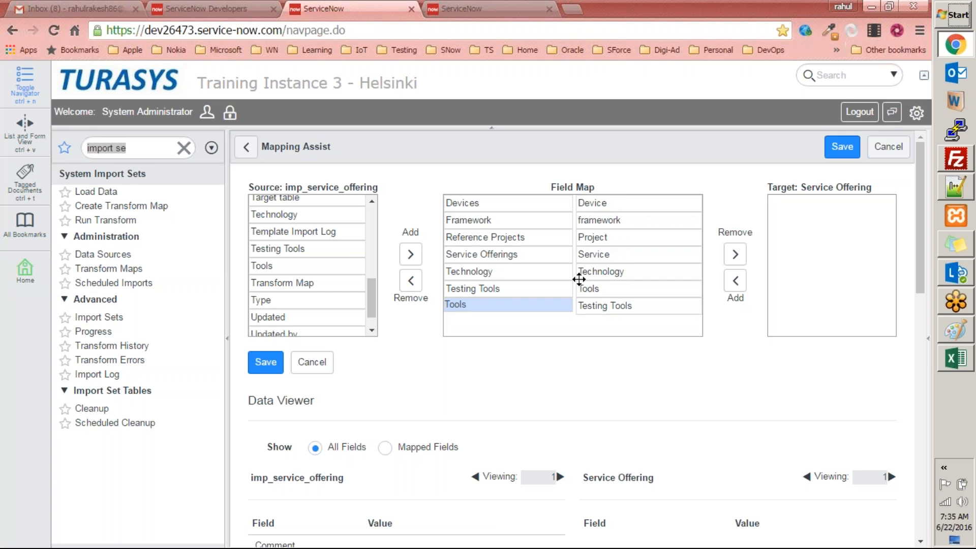
{"action": "left_click_drag", "start_coordinate": [589, 305], "coordinate": [605, 289]}
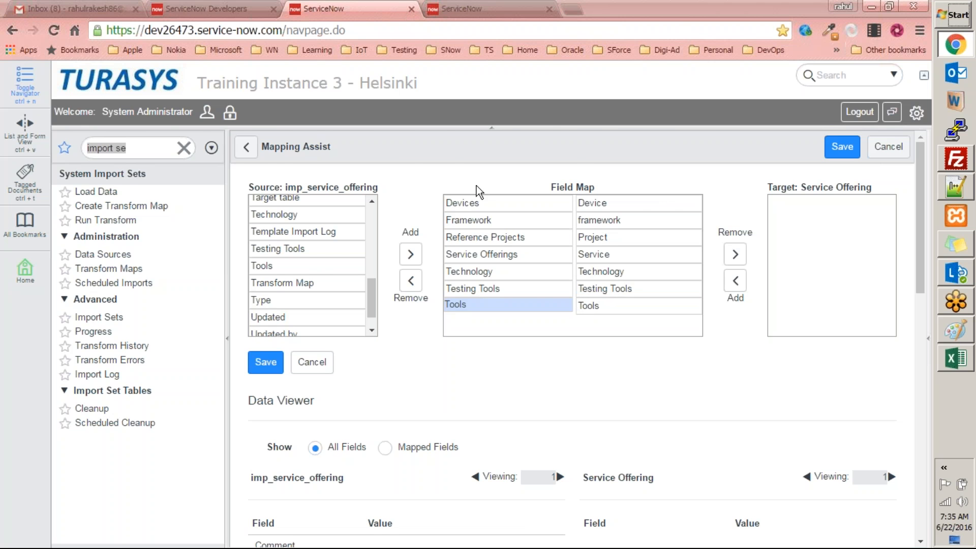
{"action": "left_click", "coordinate": [962, 331]}
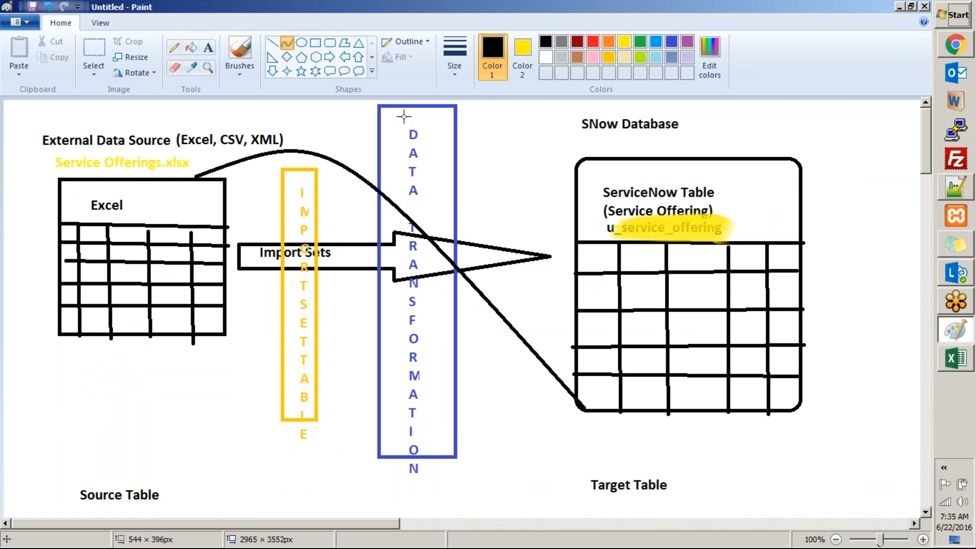
{"action": "key", "text": "alt+Tab"}
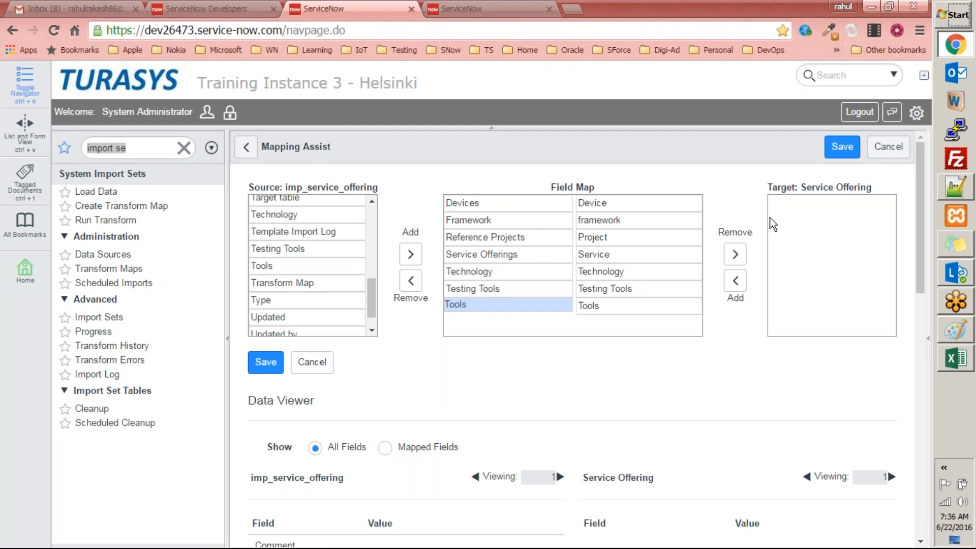
{"action": "key", "text": "alt+Tab"}
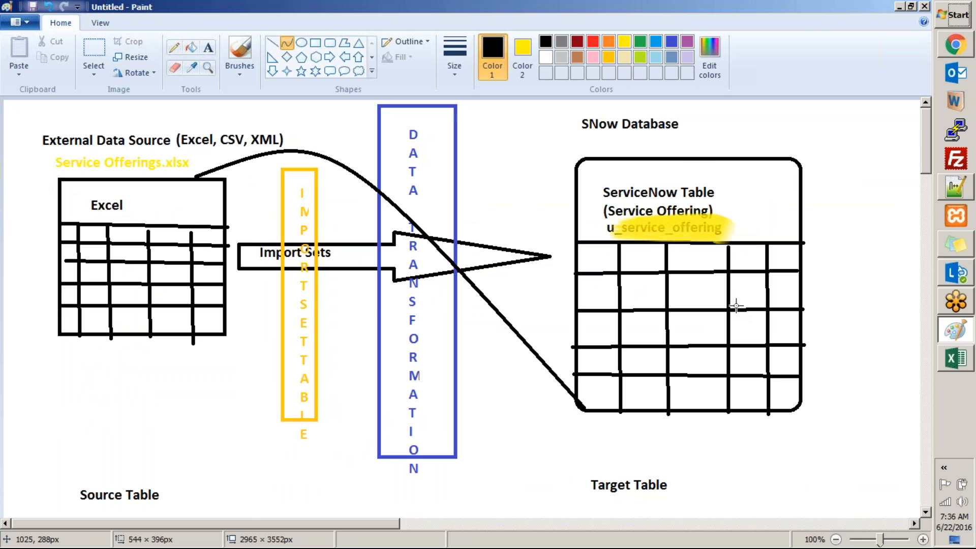
{"action": "key", "text": "alt+Tab"}
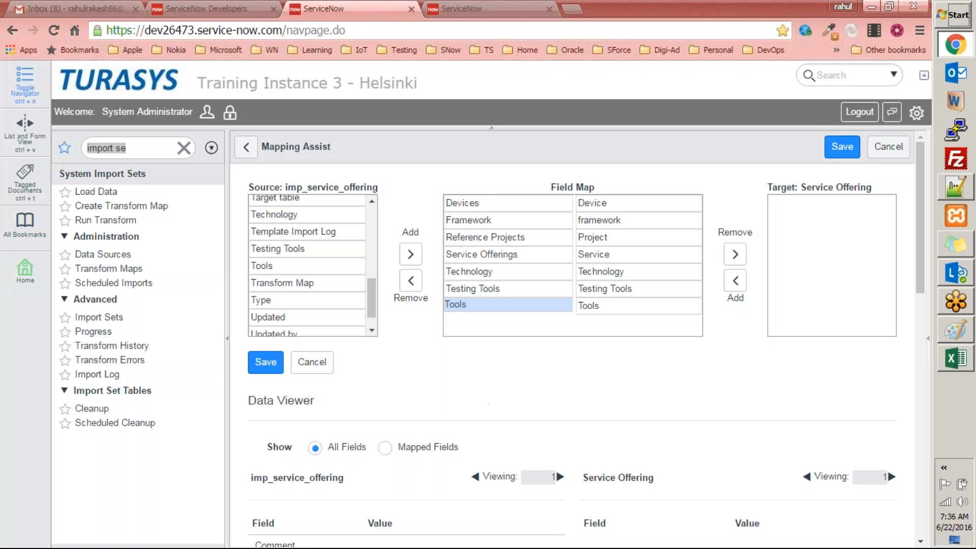
{"action": "right_click", "coordinate": [667, 141]}
{"action": "left_click", "coordinate": [616, 130]}
{"action": "left_click", "coordinate": [842, 147]}
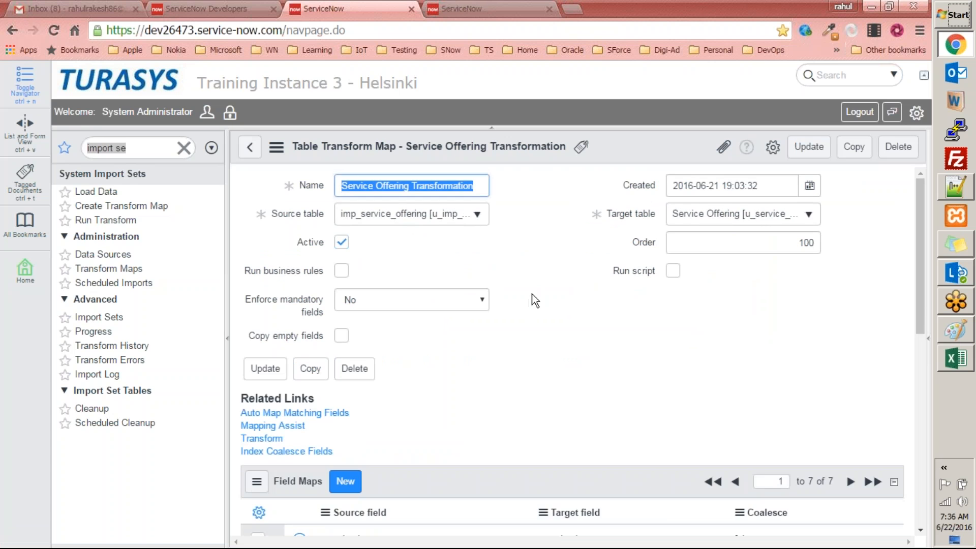
{"action": "scroll", "coordinate": [532, 294], "scroll_direction": "down", "scroll_amount": 8}
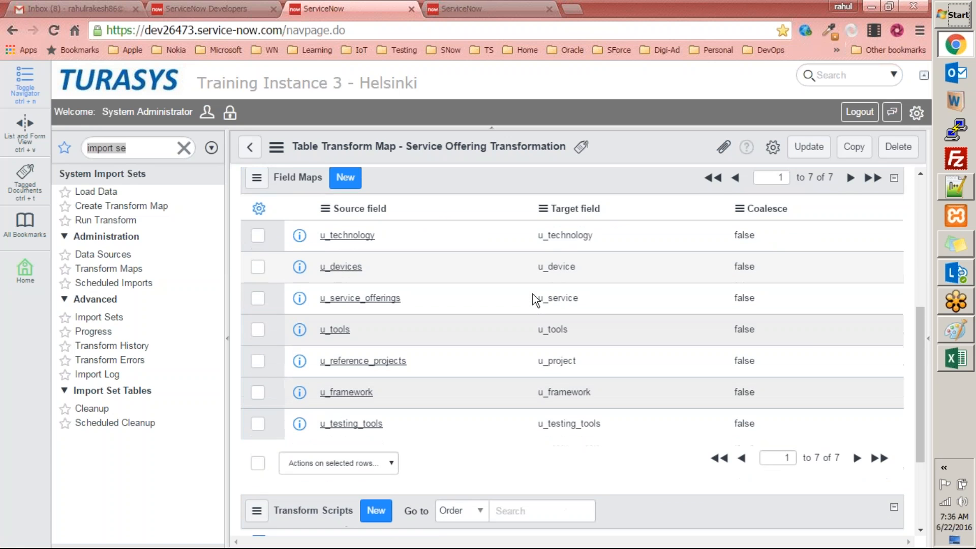
{"action": "scroll", "coordinate": [533, 294], "scroll_direction": "up", "scroll_amount": 5}
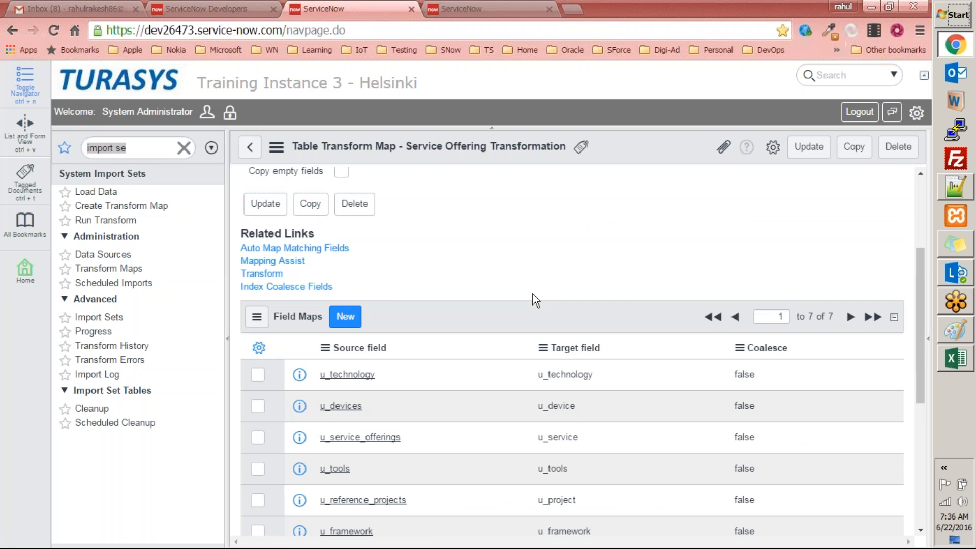
{"action": "scroll", "coordinate": [533, 294], "scroll_direction": "down", "scroll_amount": 5}
{"action": "scroll", "coordinate": [533, 294], "scroll_direction": "up", "scroll_amount": 7}
{"action": "scroll", "coordinate": [533, 294], "scroll_direction": "down", "scroll_amount": 5}
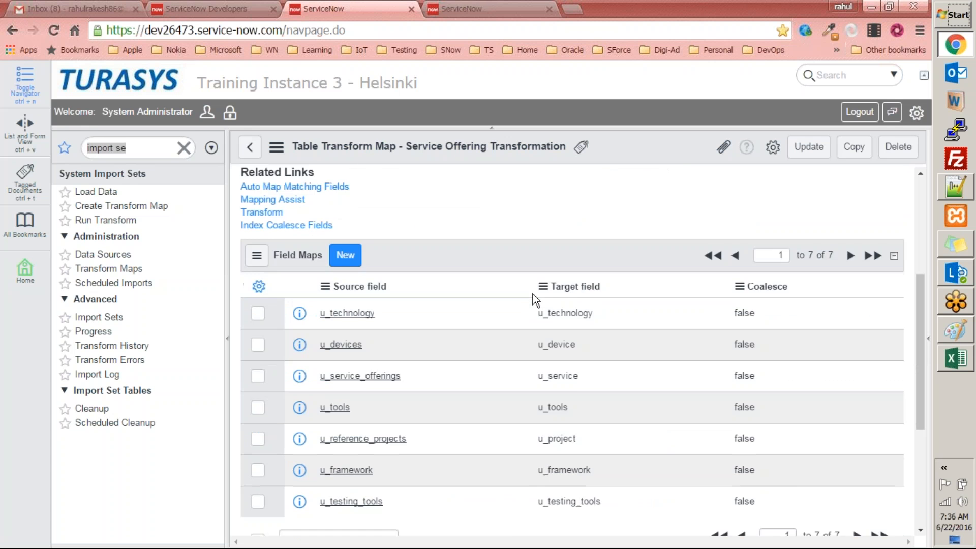
{"action": "scroll", "coordinate": [533, 294], "scroll_direction": "up", "scroll_amount": 2}
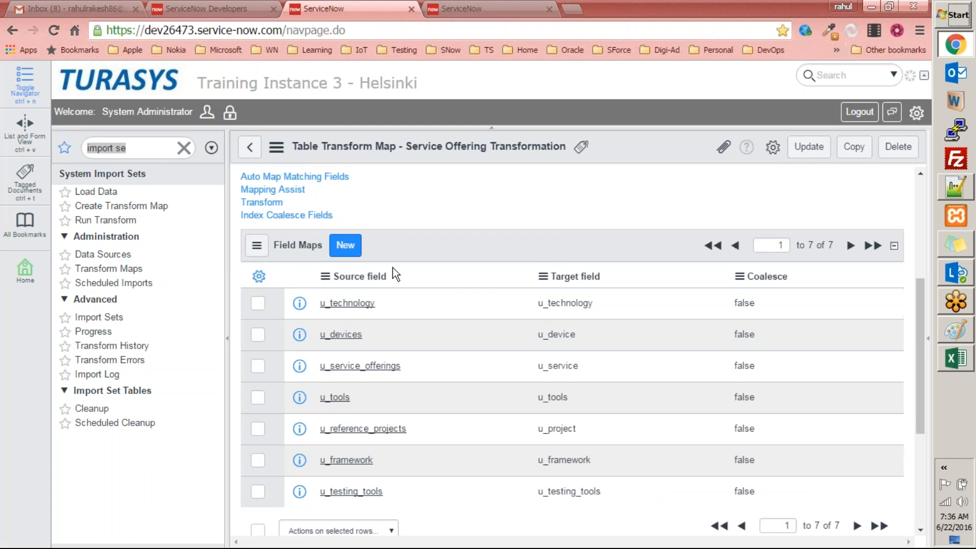
{"action": "scroll", "coordinate": [559, 325], "scroll_direction": "down", "scroll_amount": 4}
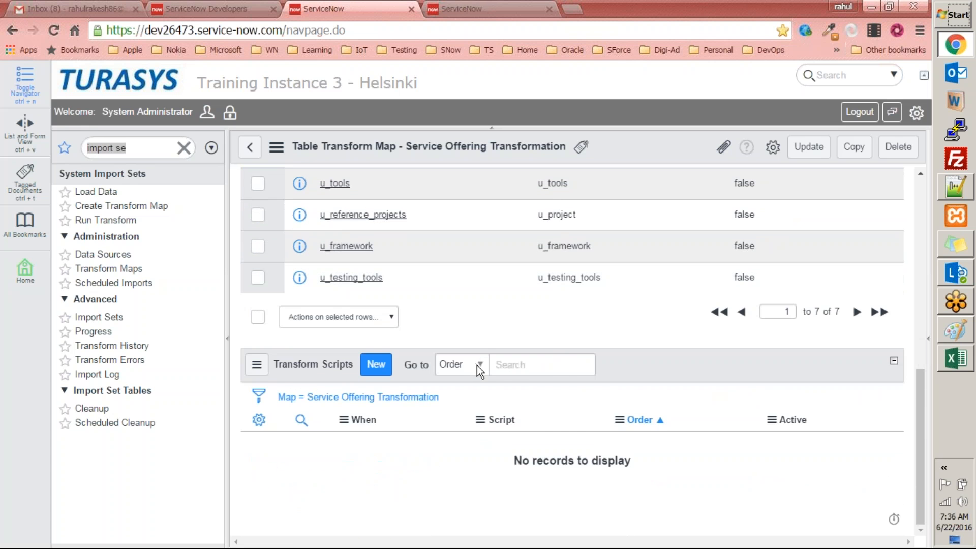
{"action": "scroll", "coordinate": [489, 359], "scroll_direction": "up", "scroll_amount": 10}
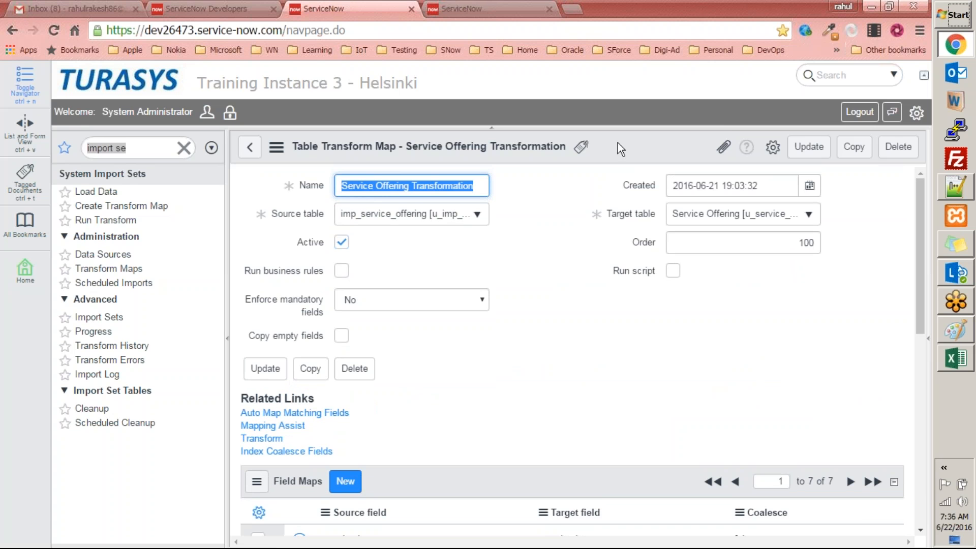
Step: Save the Service Offering Transformation map from the form header menu
{"action": "right_click", "coordinate": [660, 146]}
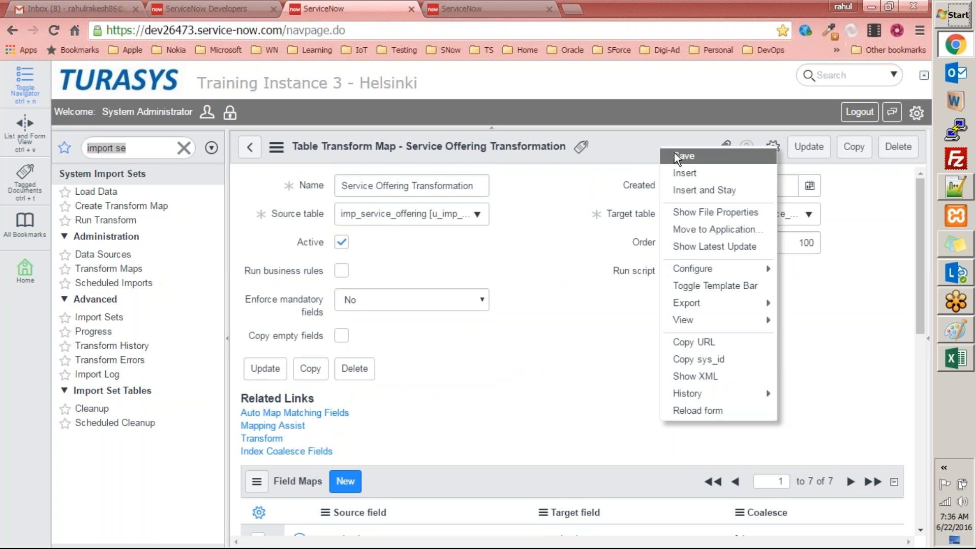
{"action": "left_click", "coordinate": [674, 153]}
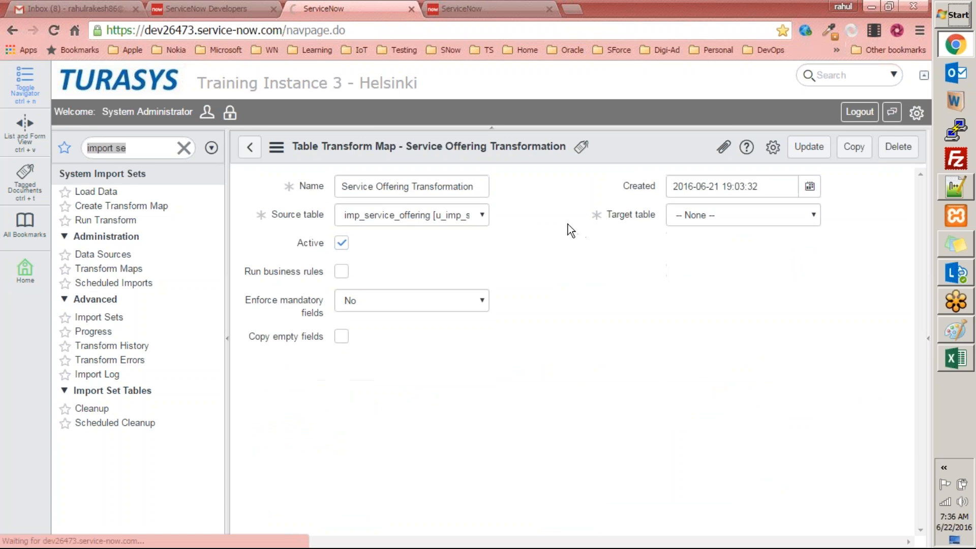
{"action": "scroll", "coordinate": [568, 224], "scroll_direction": "down", "scroll_amount": 1}
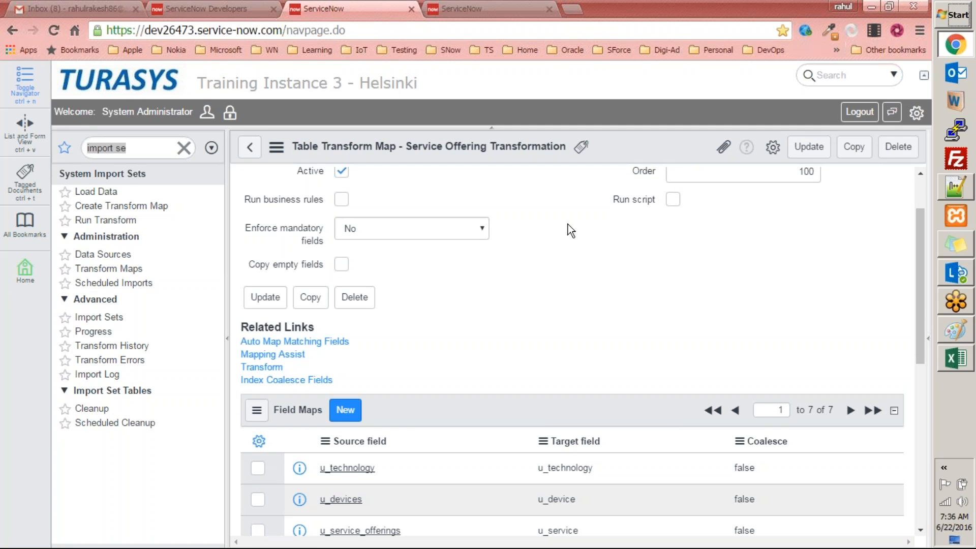
{"action": "key", "text": "ctrl+Tab"}
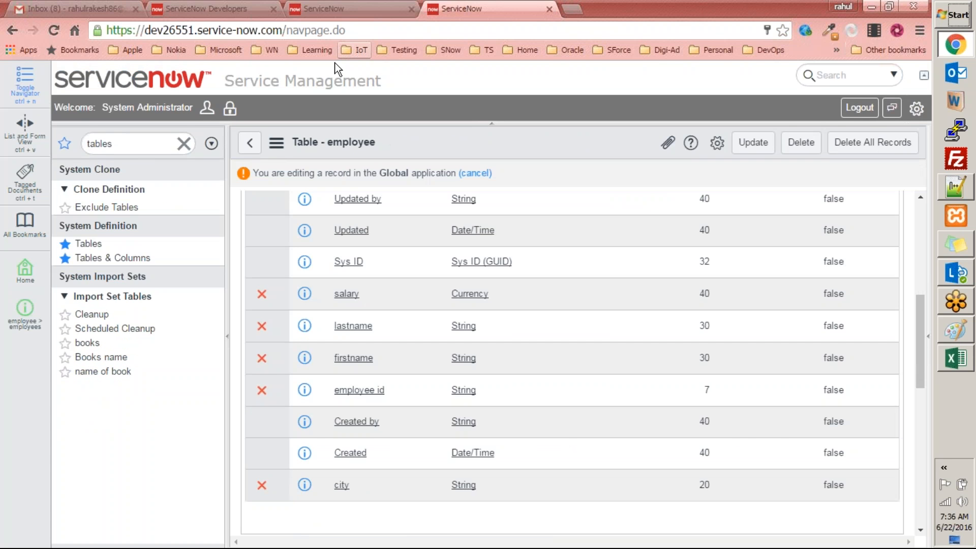
{"action": "key", "text": "ctrl+shift+Tab"}
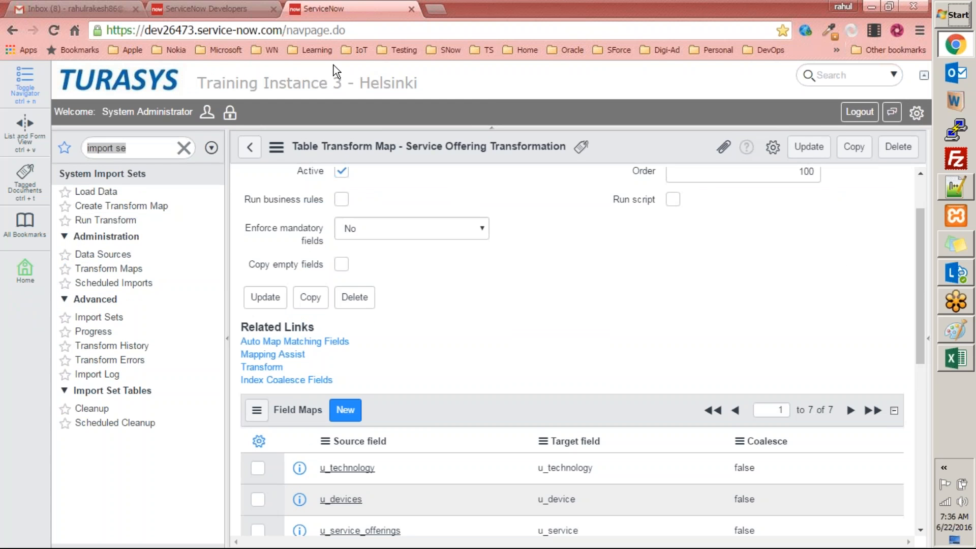
Step: Duplicate the tab, open u_service_offering.list there, then return to the transform map tab
{"action": "right_click", "coordinate": [330, 8]}
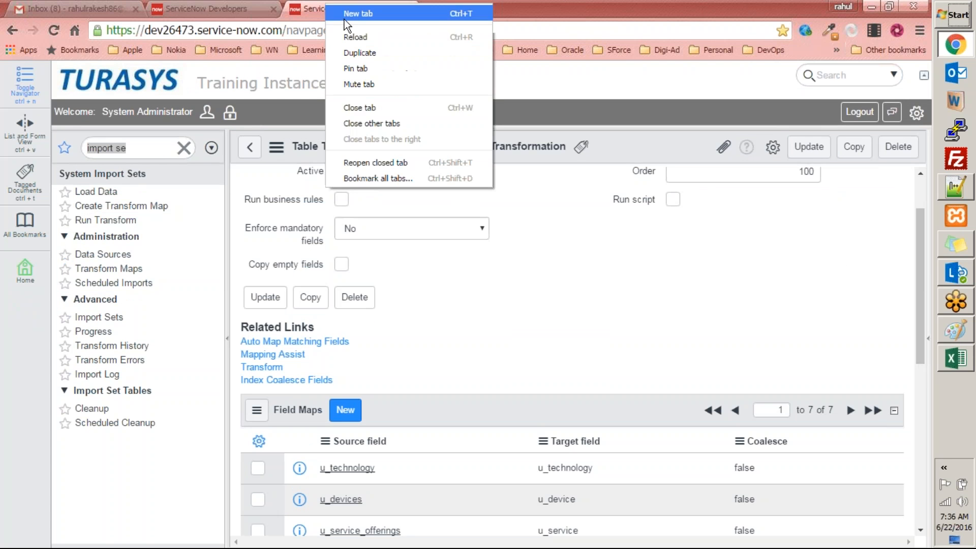
{"action": "left_click", "coordinate": [355, 56]}
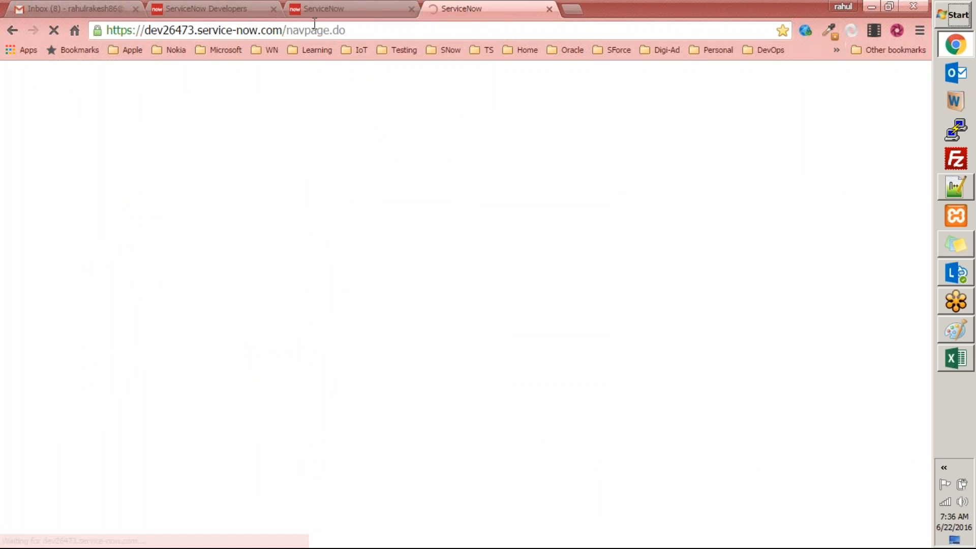
{"action": "left_click", "coordinate": [956, 187]}
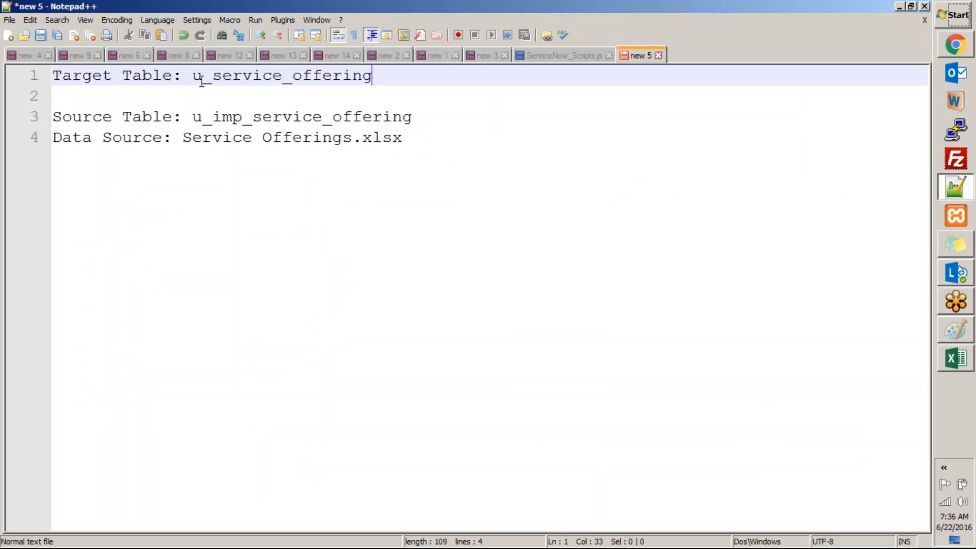
{"action": "left_click_drag", "start_coordinate": [193, 77], "coordinate": [382, 76]}
{"action": "key", "text": "ctrl+c"}
{"action": "key", "text": "alt+Tab"}
{"action": "left_click", "coordinate": [100, 146]}
{"action": "key", "text": "ctrl+a"}
{"action": "key", "text": "ctrl+v"}
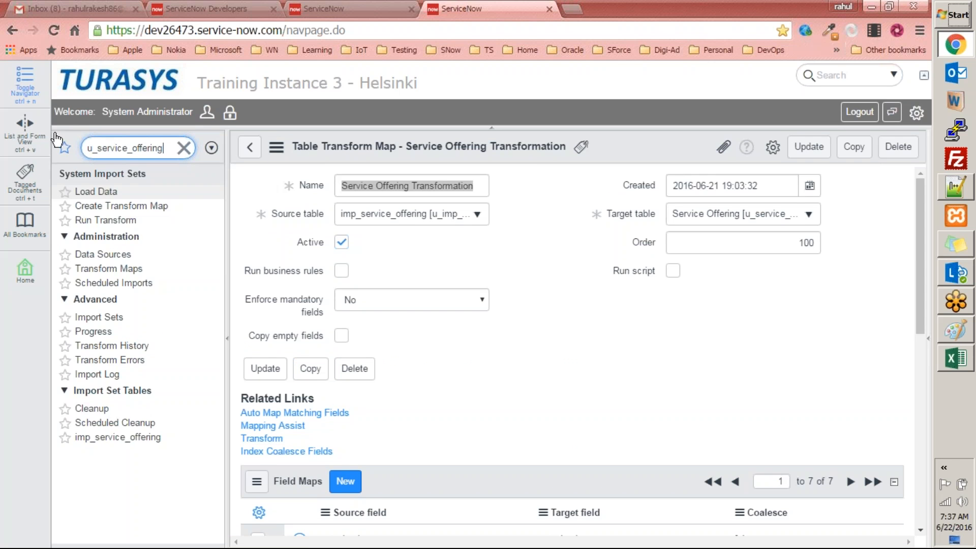
{"action": "type", "text": ".list"}
{"action": "key", "text": "Return"}
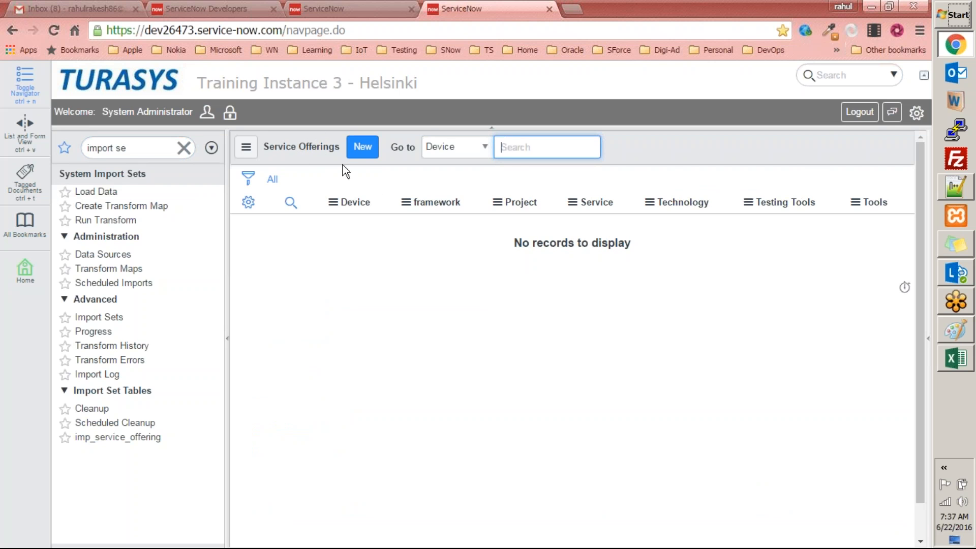
{"action": "key", "text": "ctrl+shift+Tab"}
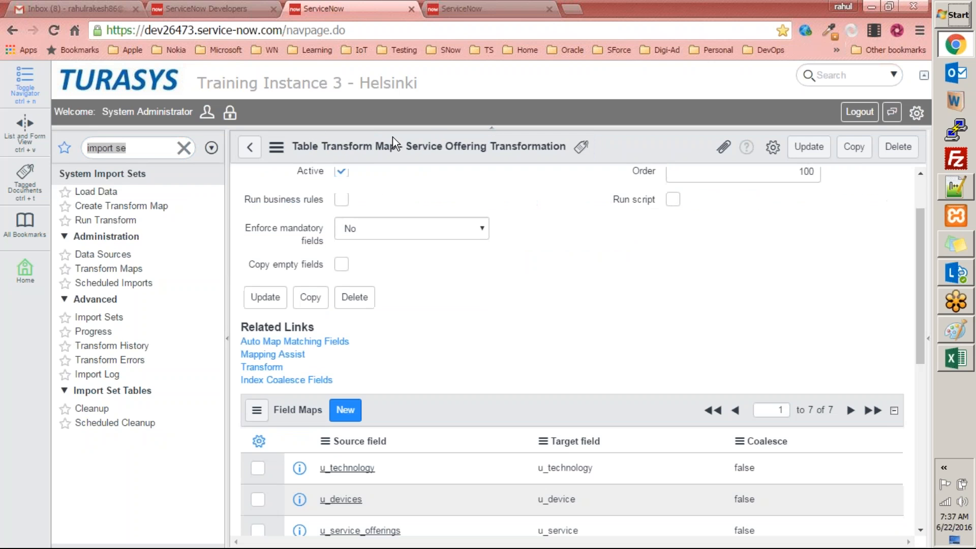
Step: Open Run Transform with import set ISET0010002 and the Service Offering Transformation map selected, briefly viewing the Paint diagram
{"action": "left_click", "coordinate": [270, 368]}
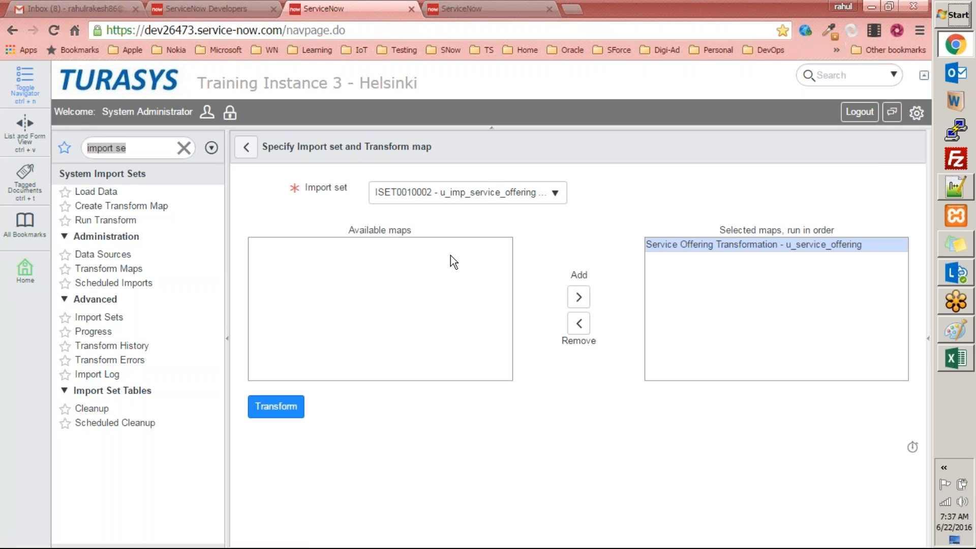
{"action": "left_click", "coordinate": [484, 200]}
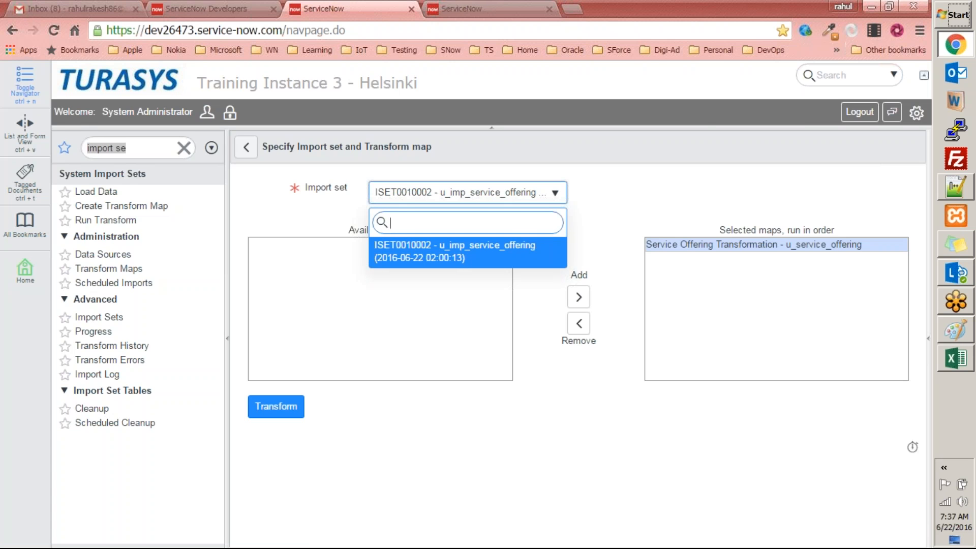
{"action": "left_click", "coordinate": [489, 258]}
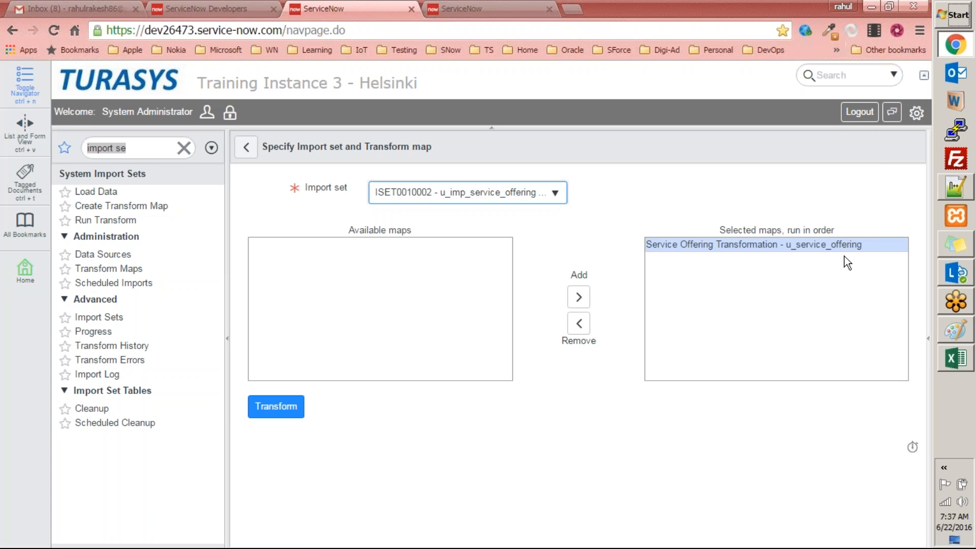
{"action": "left_click", "coordinate": [275, 408]}
{"action": "left_click", "coordinate": [956, 330]}
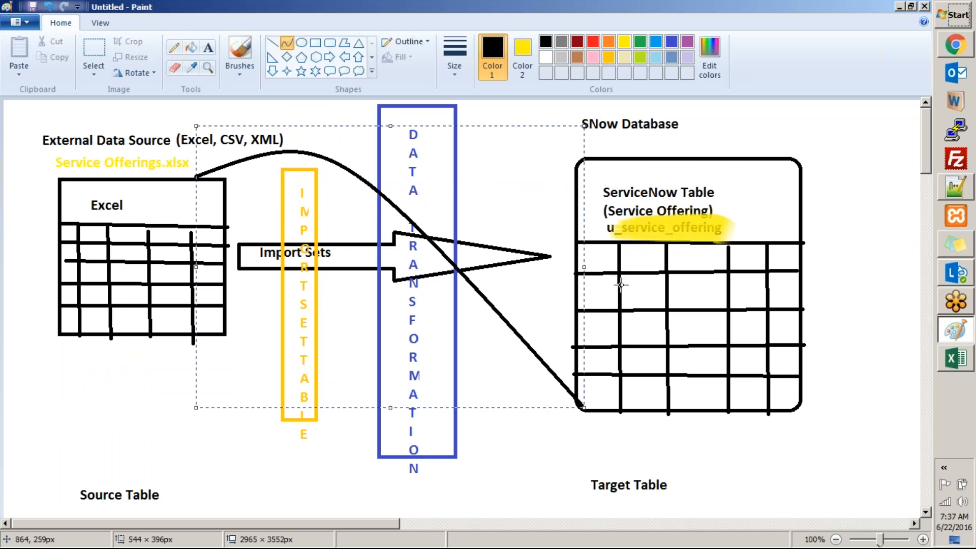
{"action": "key", "text": "alt+Tab"}
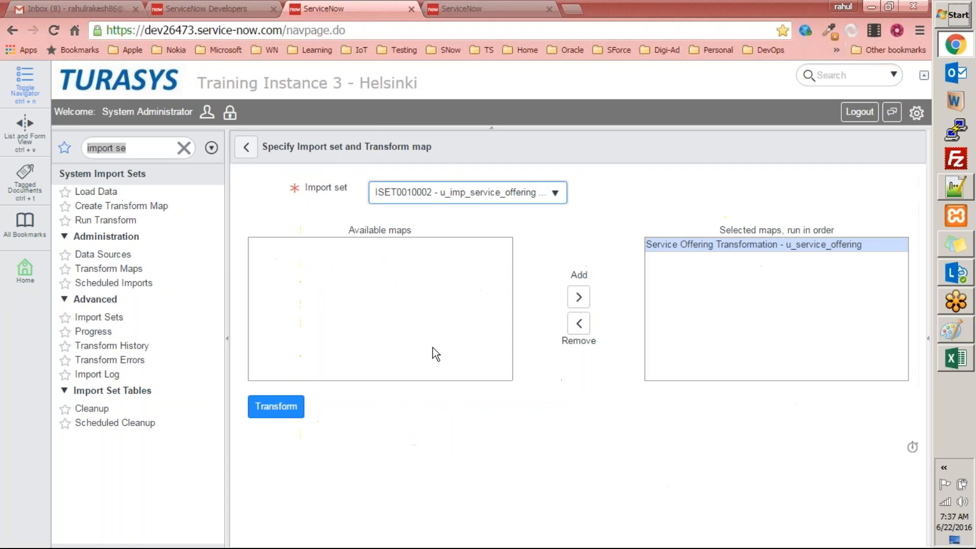
Step: Run the transform, then refresh the Service Offerings list to show the 11 new records
{"action": "left_click", "coordinate": [276, 412]}
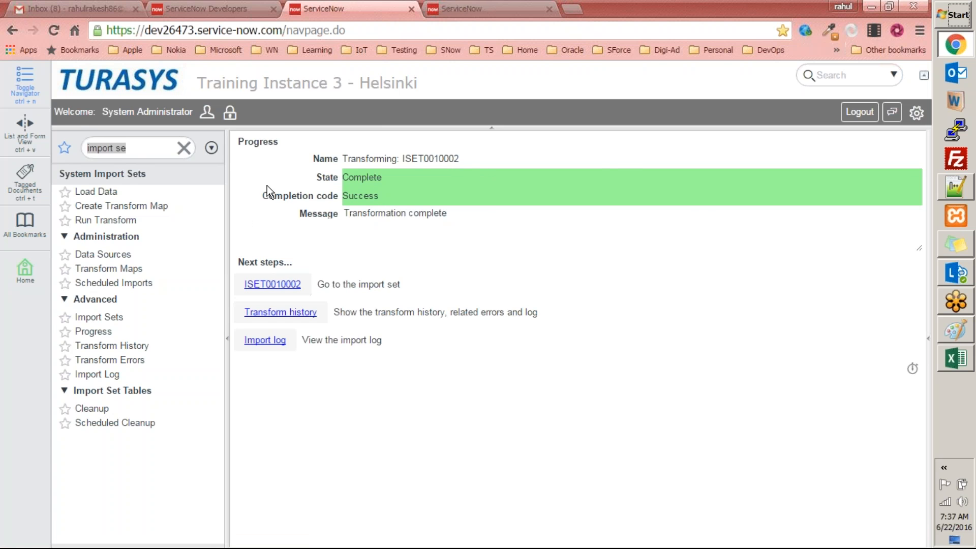
{"action": "key", "text": "ctrl+Tab"}
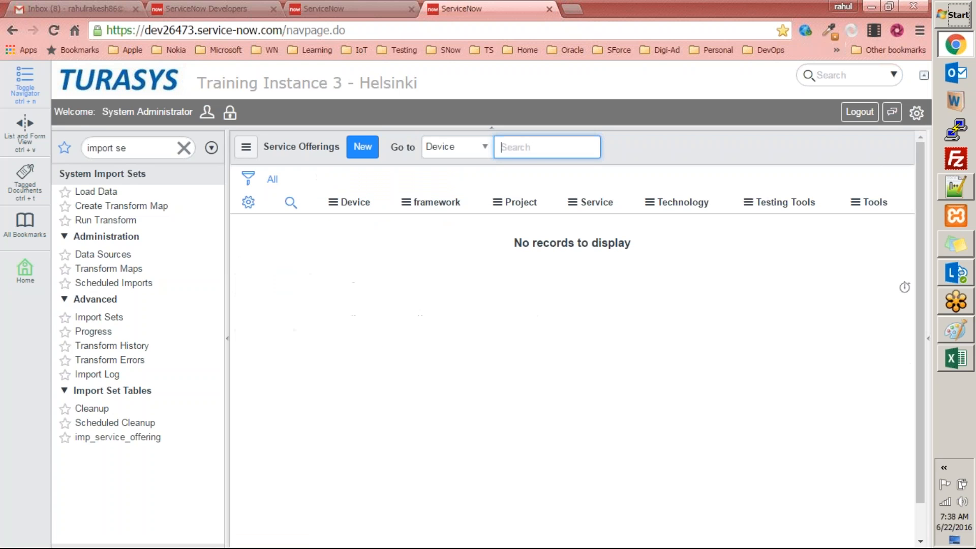
{"action": "right_click", "coordinate": [679, 143]}
{"action": "left_click", "coordinate": [694, 218]}
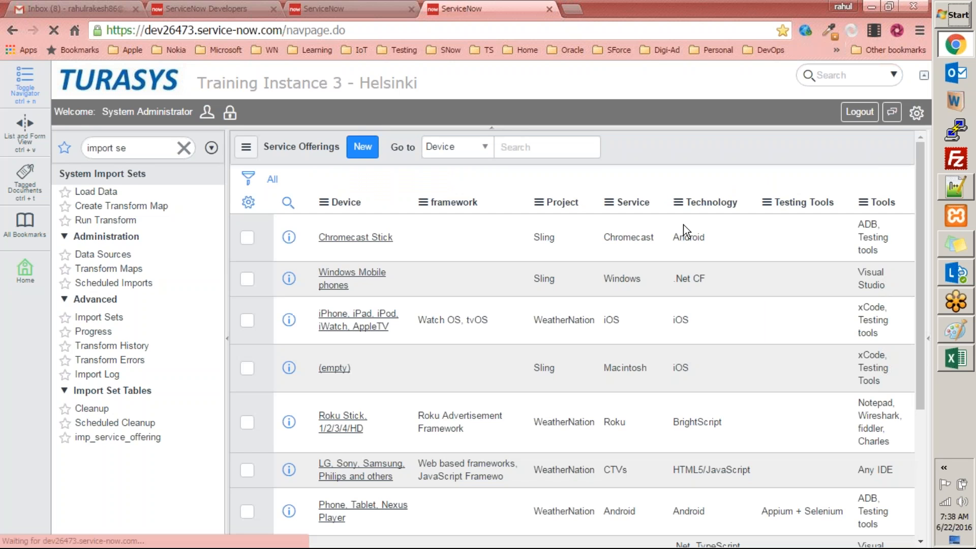
{"action": "scroll", "coordinate": [566, 288], "scroll_direction": "down", "scroll_amount": 4}
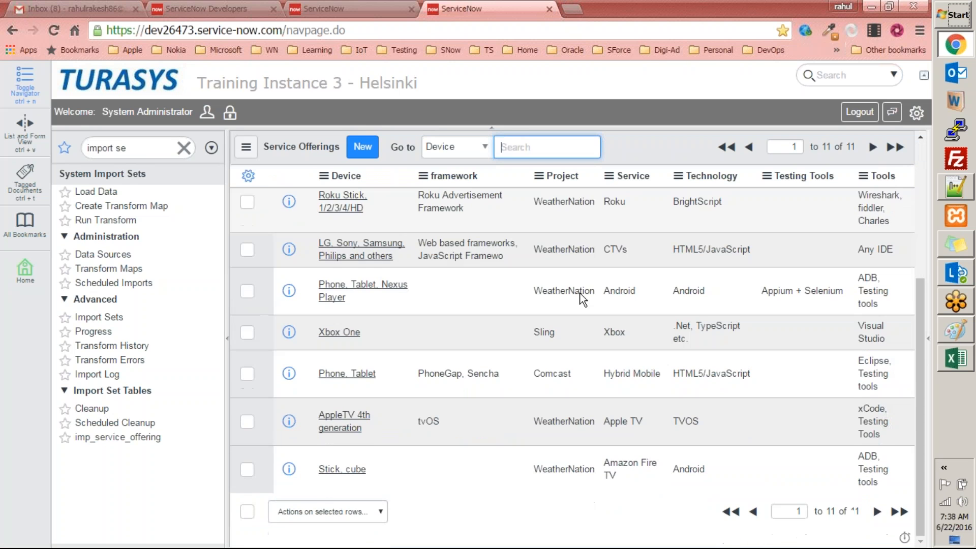
{"action": "scroll", "coordinate": [581, 294], "scroll_direction": "up", "scroll_amount": 5}
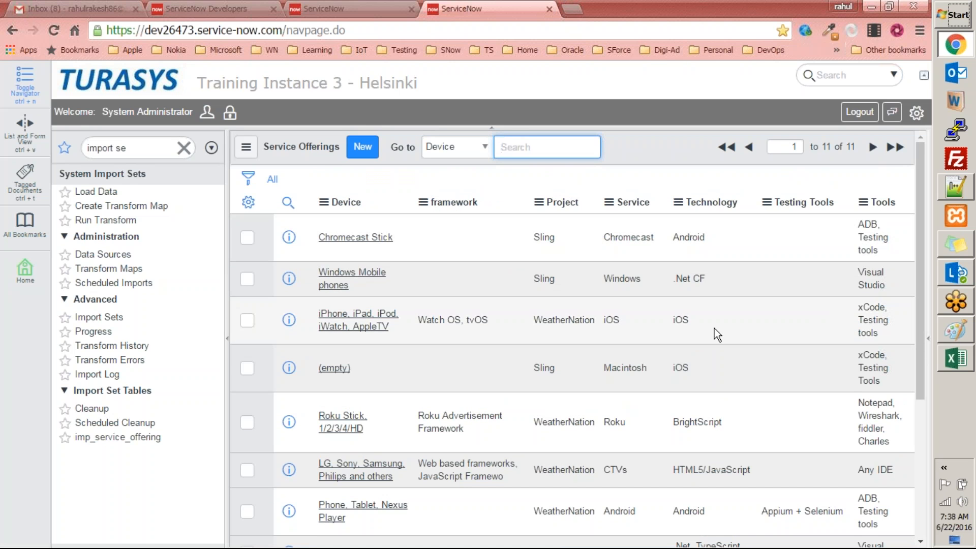
Step: Return to the completed transform's Progress tab and open import set record ISET0010002
{"action": "left_click", "coordinate": [300, 8]}
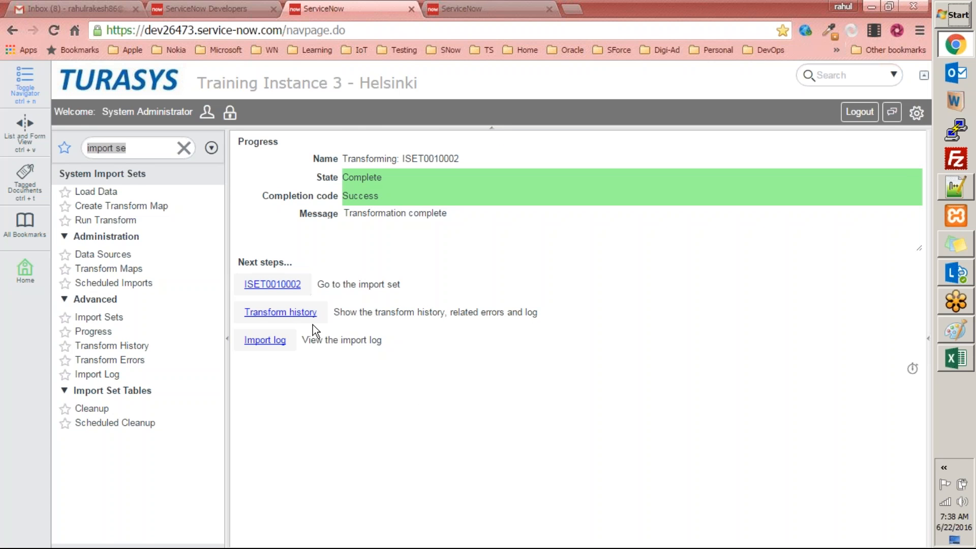
{"action": "left_click", "coordinate": [286, 285]}
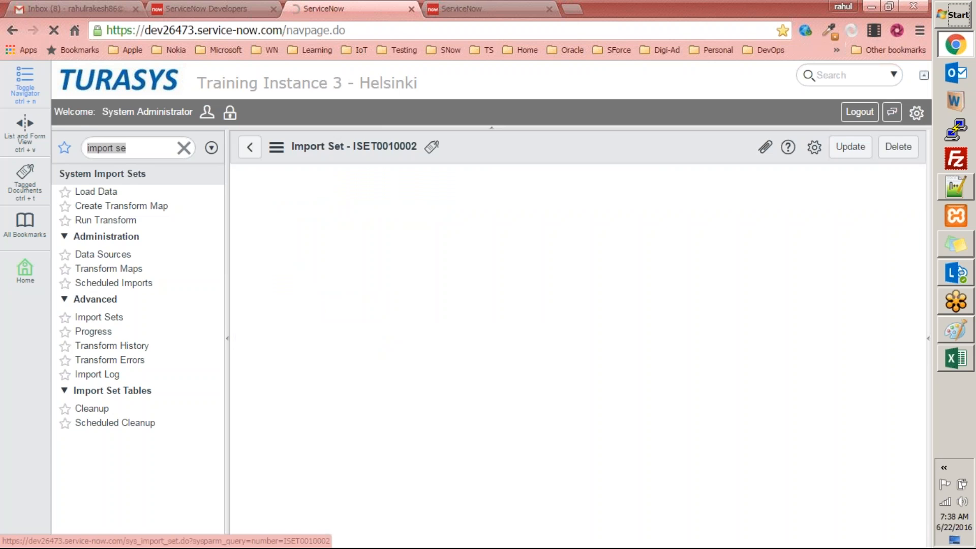
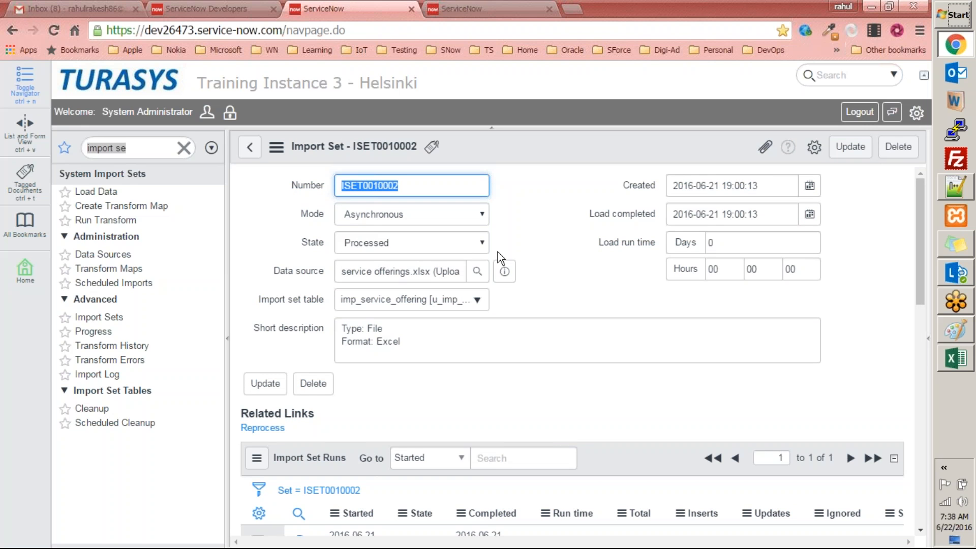
Step: Glance at the Service Offerings list, return to import set ISET0010002, then bring up the Paint diagram
{"action": "left_click", "coordinate": [540, 241]}
{"action": "key", "text": "ctrl+Tab"}
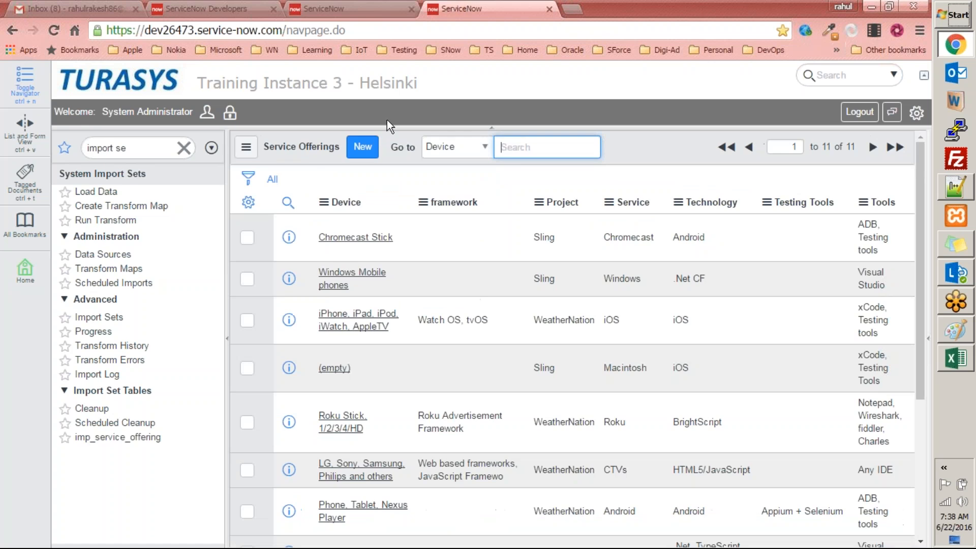
{"action": "key", "text": "ctrl+shift+Tab"}
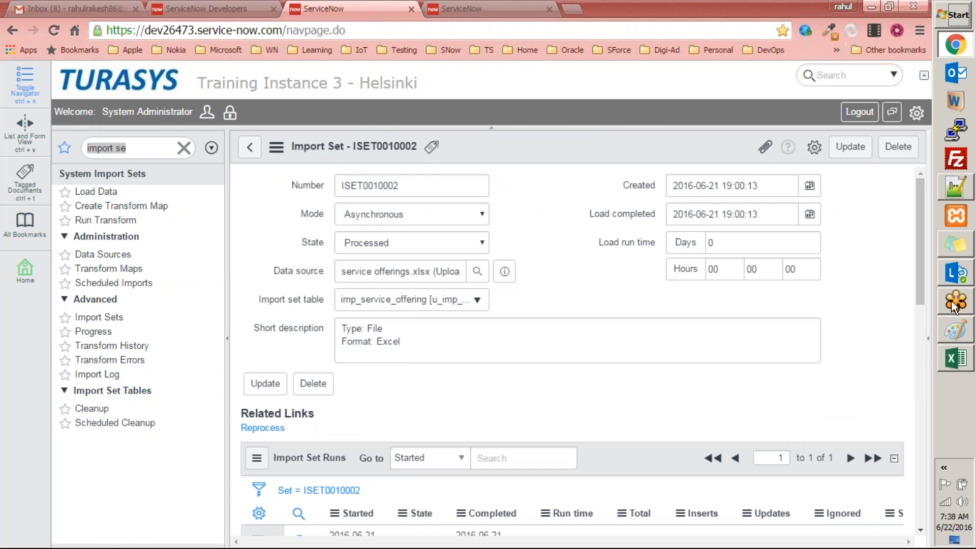
{"action": "left_click", "coordinate": [958, 333]}
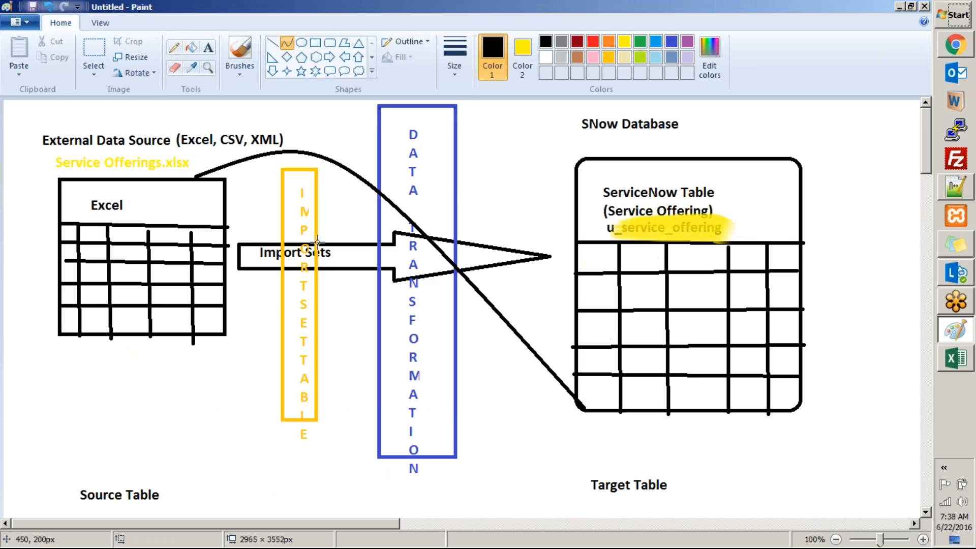
Step: Undo the long black curve between the Excel and ServiceNow tables, then go back to Chrome
{"action": "key", "text": "ctrl+z"}
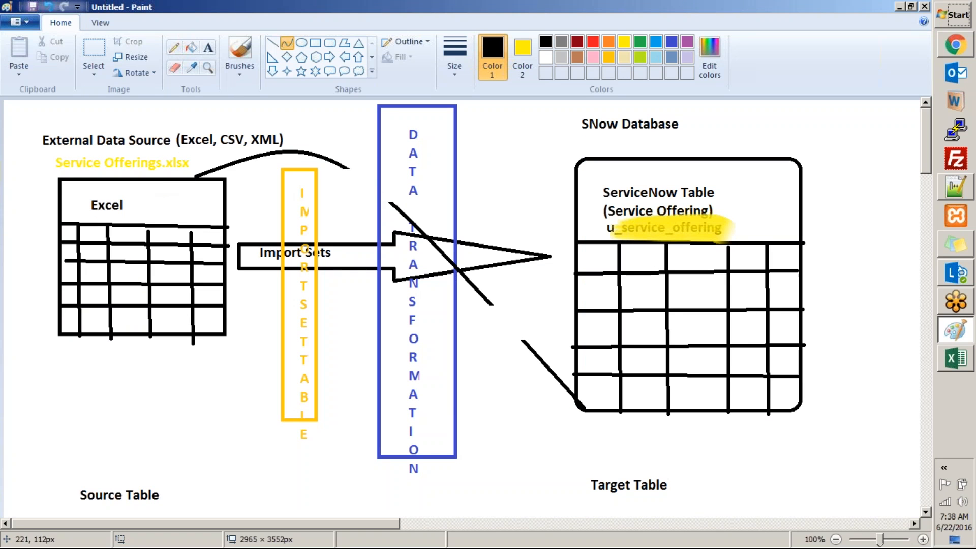
{"action": "key", "text": "ctrl+z"}
{"action": "key", "text": "ctrl+z"}
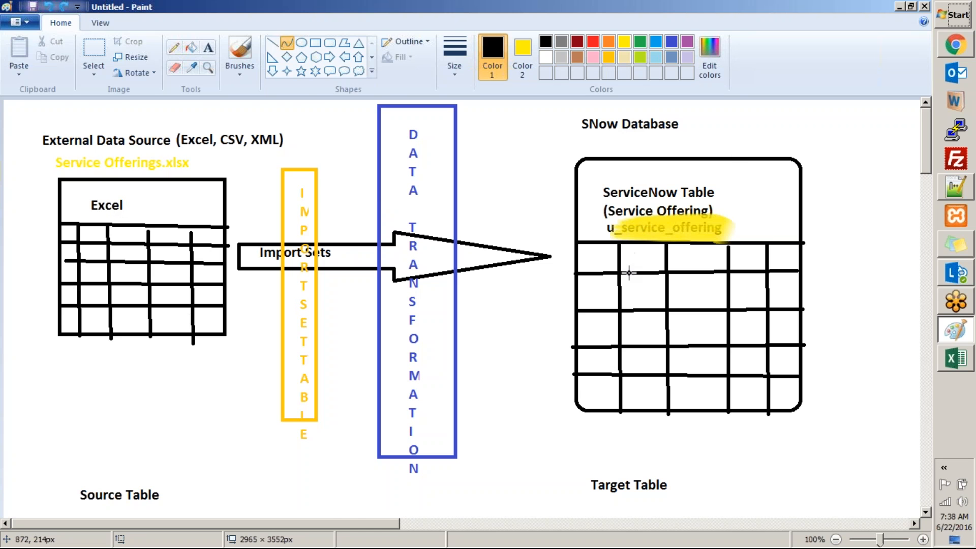
{"action": "key", "text": "alt+Tab"}
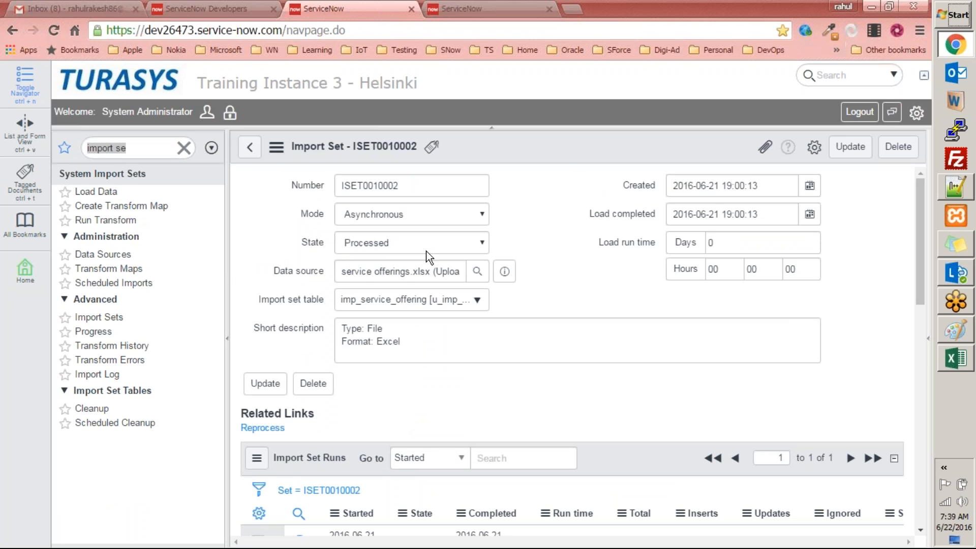
Step: Clean up the imp_service_offering table, deleting its related transform maps too, then return to Paint
{"action": "left_click", "coordinate": [102, 410]}
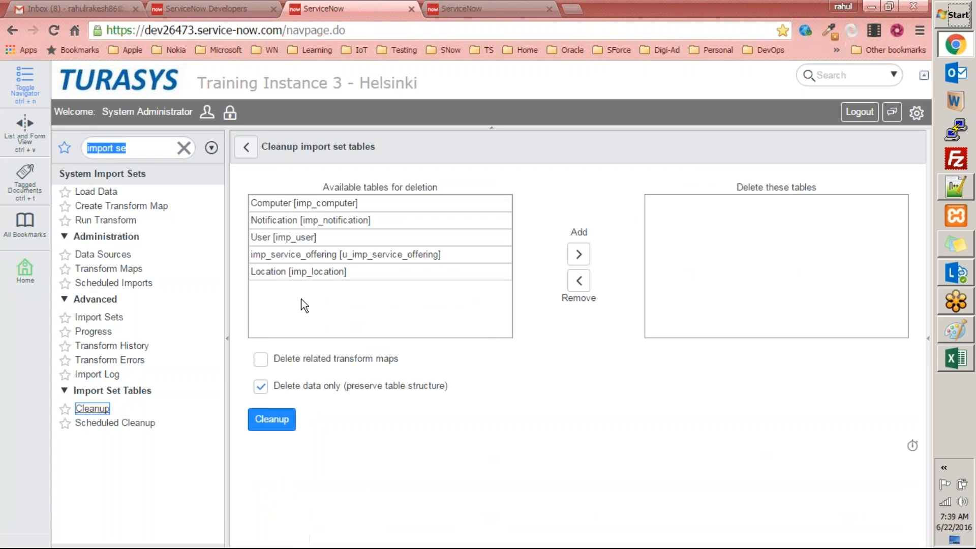
{"action": "left_click", "coordinate": [326, 257]}
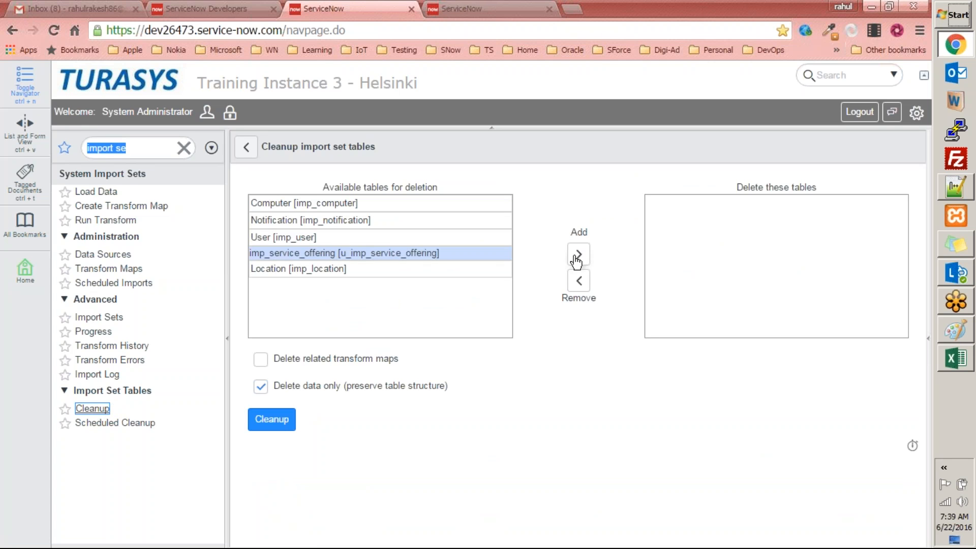
{"action": "left_click", "coordinate": [579, 254]}
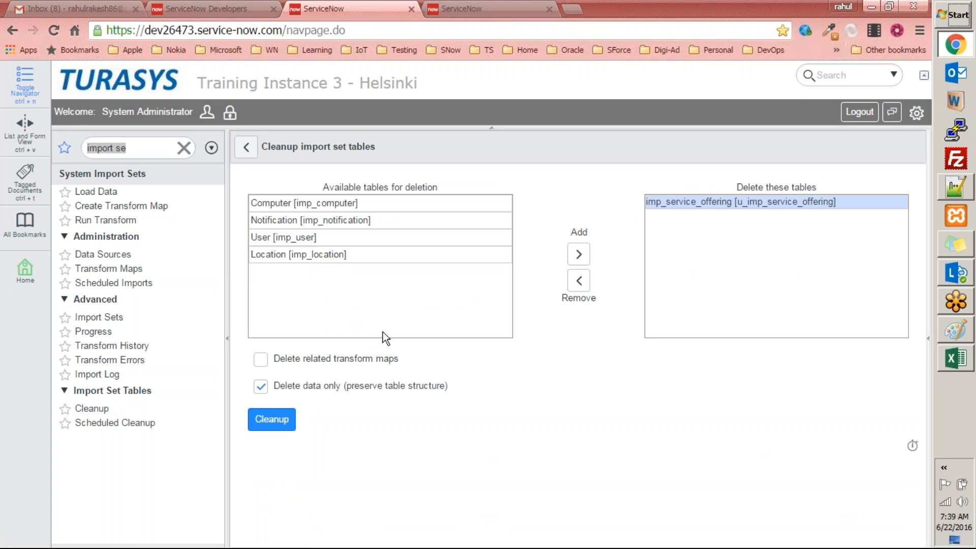
{"action": "left_click", "coordinate": [261, 388]}
{"action": "left_click", "coordinate": [260, 359]}
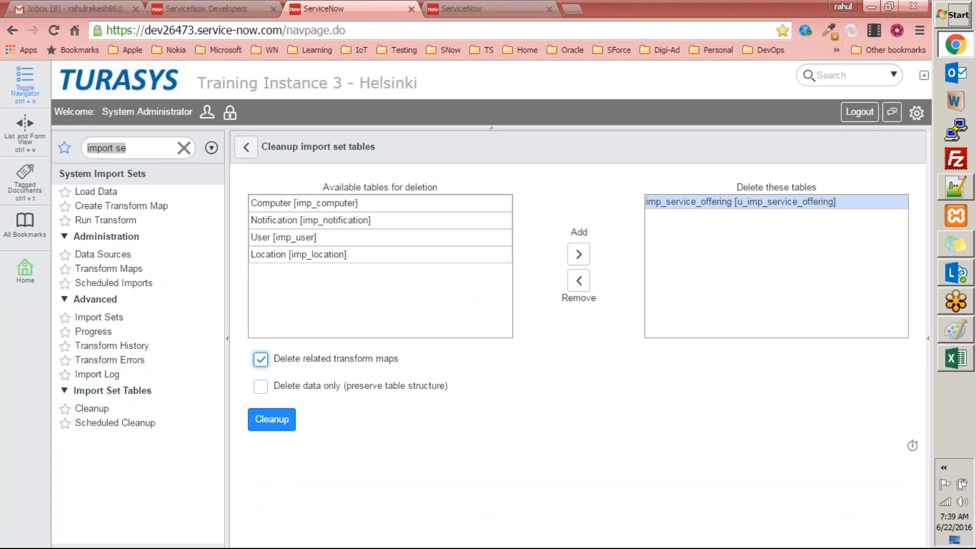
{"action": "left_click", "coordinate": [282, 430]}
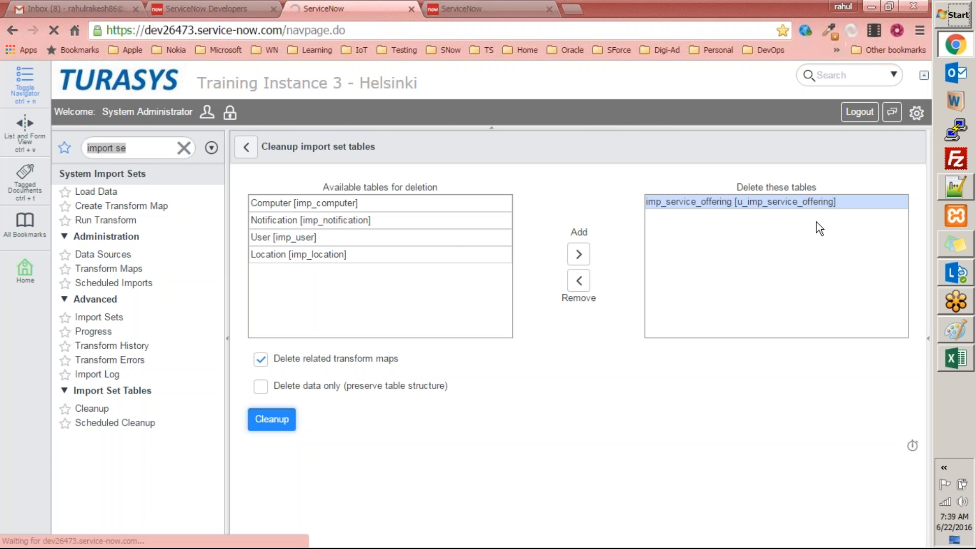
{"action": "left_click", "coordinate": [956, 331]}
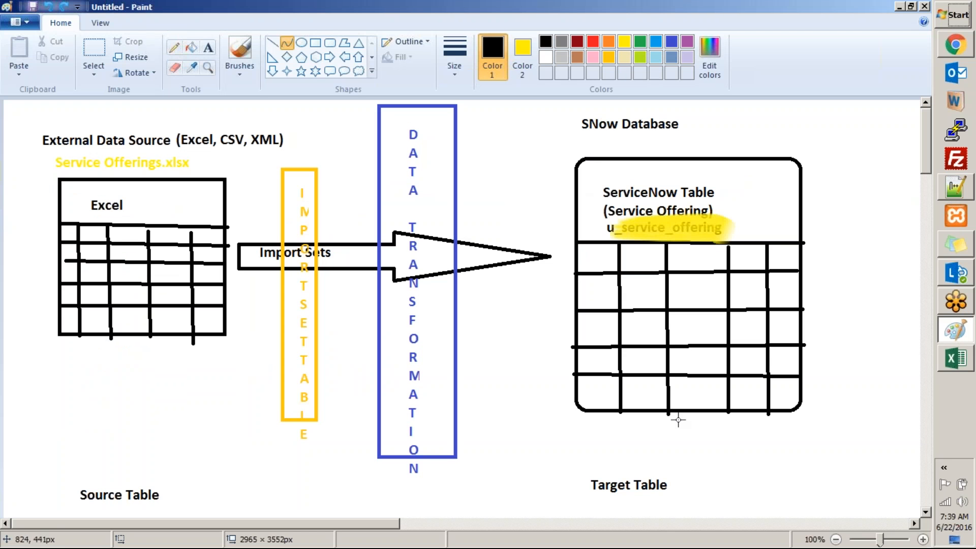
Step: Fill the target table's first row with sample text: sdfas, asdf, asd, sd, ads
{"action": "left_click", "coordinate": [208, 48]}
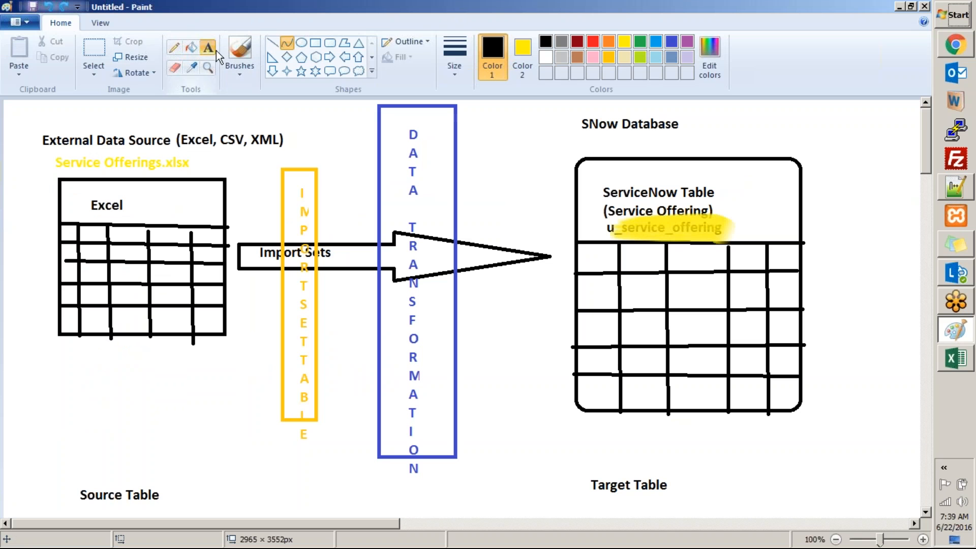
{"action": "left_click", "coordinate": [589, 246]}
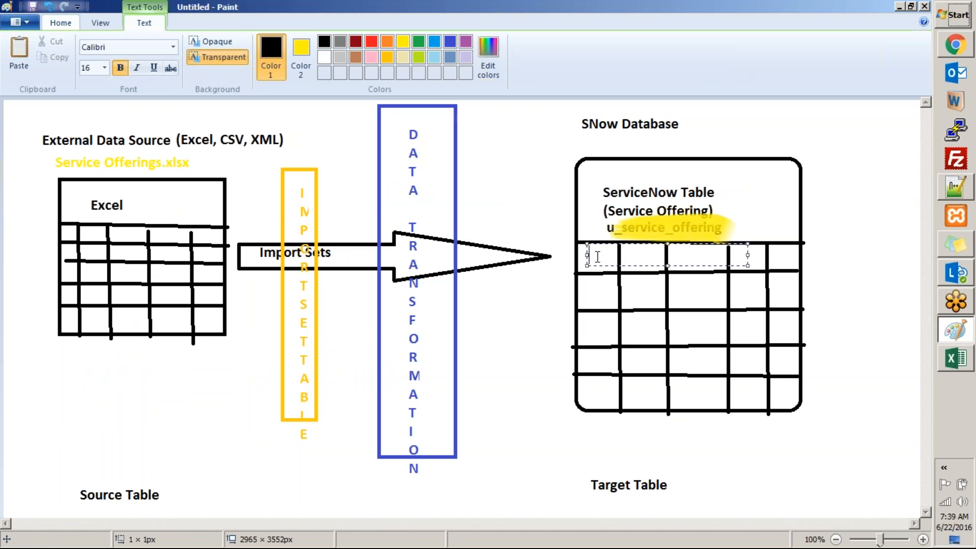
{"action": "type", "text": "sdfas"}
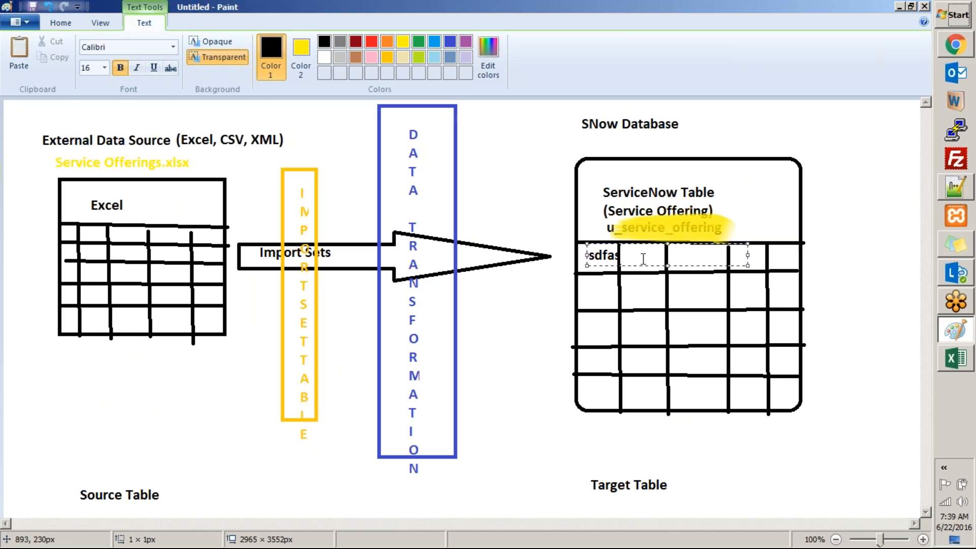
{"action": "left_click", "coordinate": [645, 300]}
{"action": "left_click", "coordinate": [642, 246]}
{"action": "type", "text": "a"}
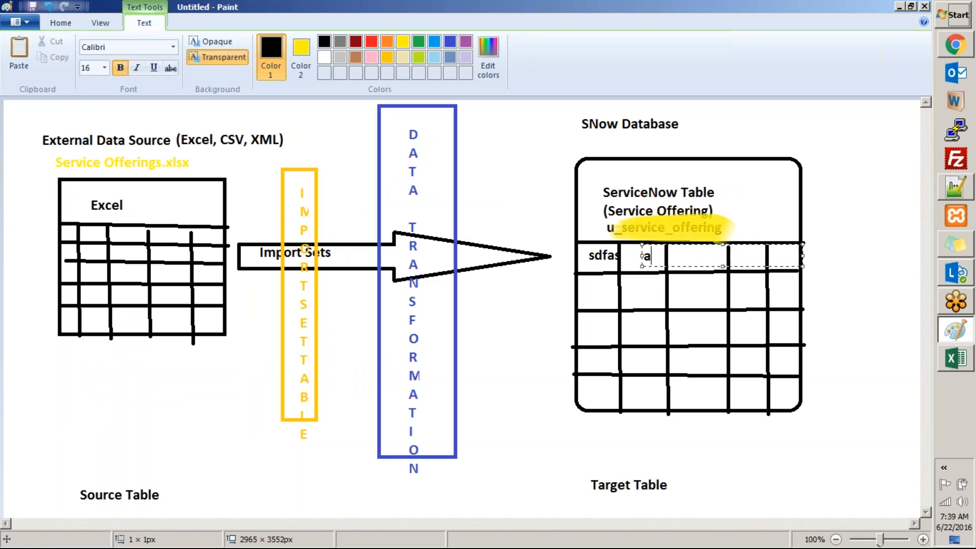
{"action": "type", "text": "sdf"}
{"action": "left_click", "coordinate": [682, 276]}
{"action": "left_click", "coordinate": [687, 247]}
{"action": "type", "text": "asd"}
{"action": "left_click", "coordinate": [710, 304]}
{"action": "left_click", "coordinate": [737, 246]}
{"action": "type", "text": "sd"}
{"action": "left_click", "coordinate": [739, 298]}
{"action": "left_click", "coordinate": [778, 249]}
{"action": "type", "text": "ads"}
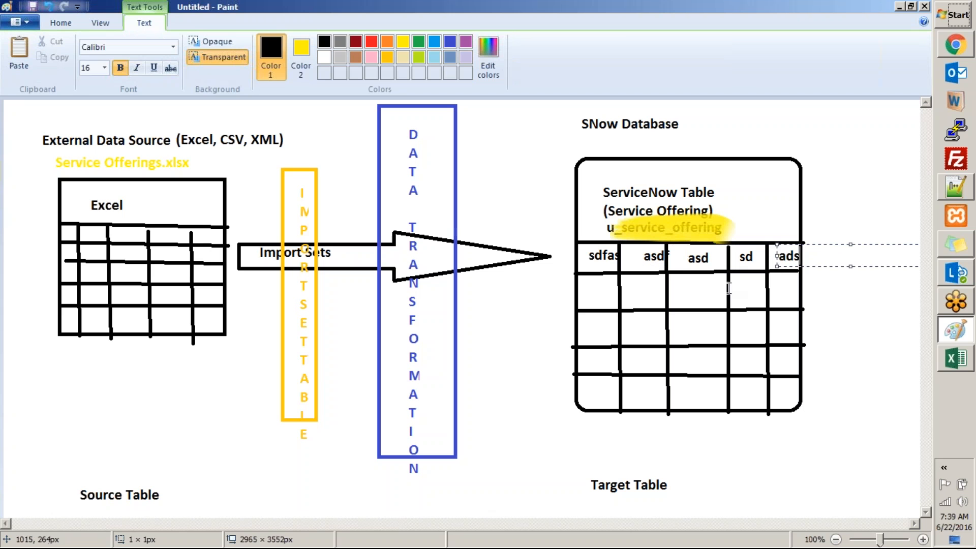
{"action": "left_click", "coordinate": [602, 293]}
Step: Fill the remaining target-table rows' cells with filler text such as s, sd, hg and fgh
{"action": "left_click", "coordinate": [604, 278]}
{"action": "type", "text": "s"}
{"action": "left_click", "coordinate": [642, 301]}
{"action": "left_click", "coordinate": [643, 278]}
{"action": "type", "text": "sdfsdf"}
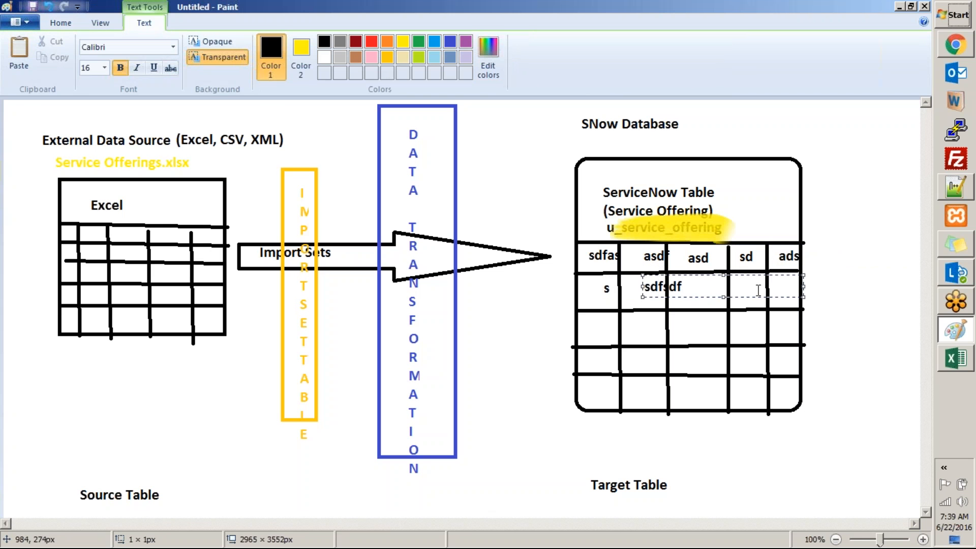
{"action": "type", "text": "asdfasdfasdfasdf"}
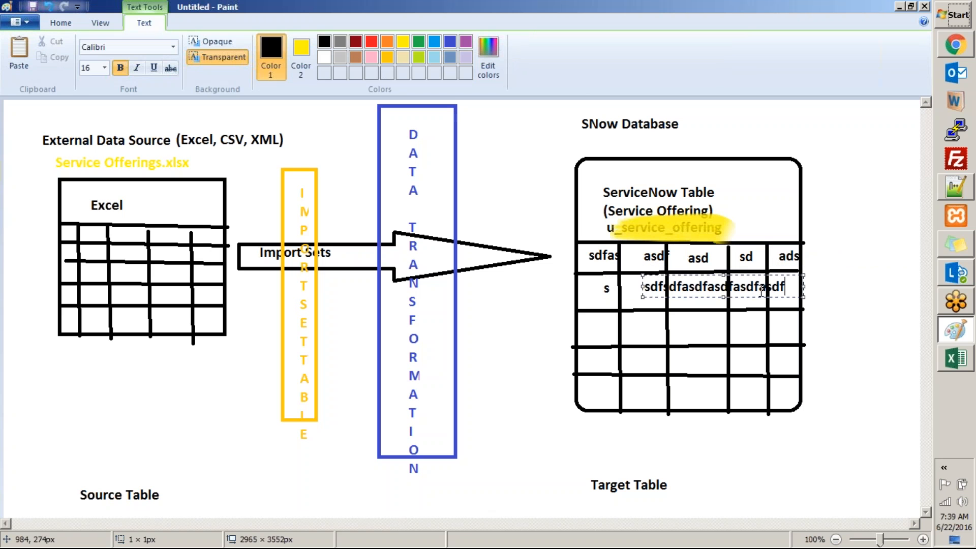
{"action": "left_click", "coordinate": [596, 337]}
{"action": "left_click", "coordinate": [592, 315]}
{"action": "type", "text": "sd"}
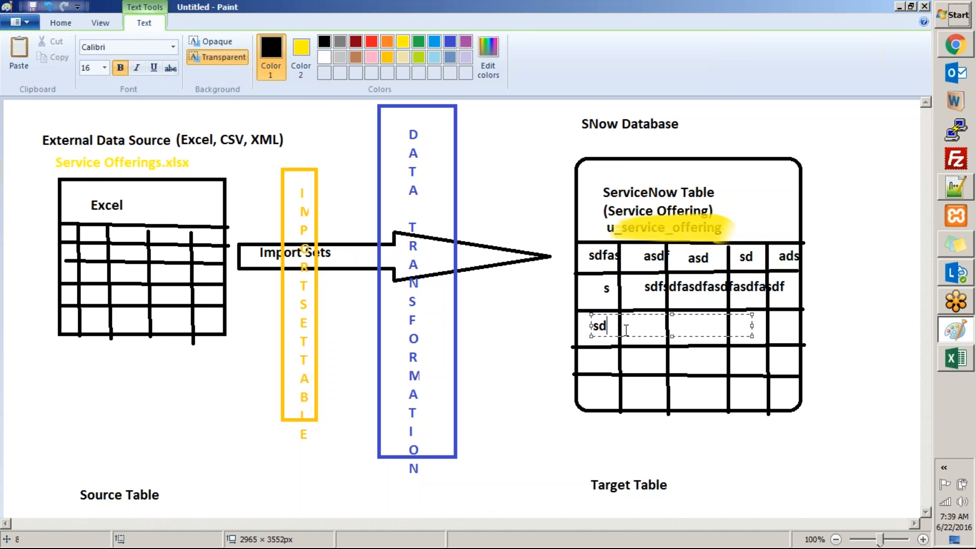
{"action": "left_click", "coordinate": [654, 351]}
{"action": "left_click", "coordinate": [640, 360]}
{"action": "type", "text": "s"}
{"action": "left_click", "coordinate": [642, 321]}
{"action": "left_click", "coordinate": [643, 319]}
{"action": "type", "text": "s"}
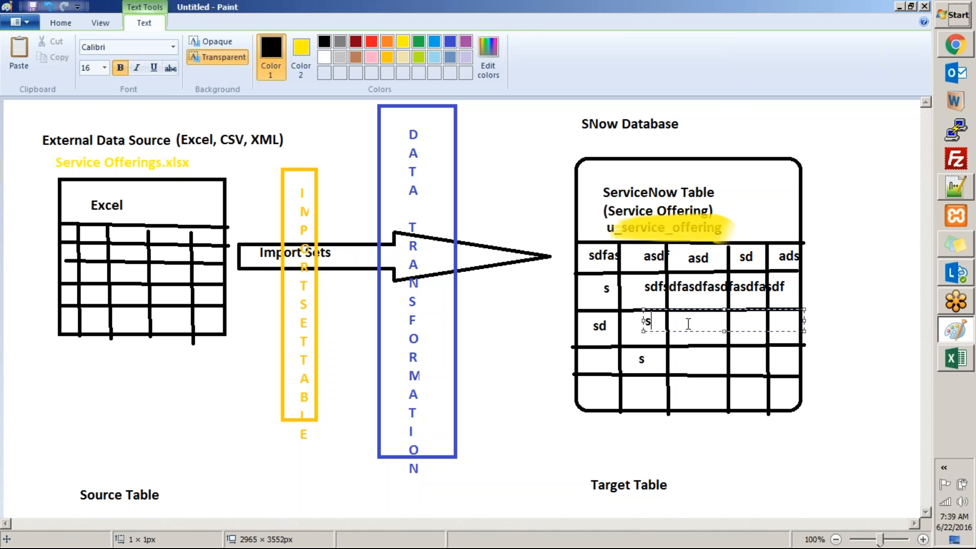
{"action": "left_click", "coordinate": [689, 356]}
{"action": "left_click", "coordinate": [689, 357]}
{"action": "type", "text": "asdf"}
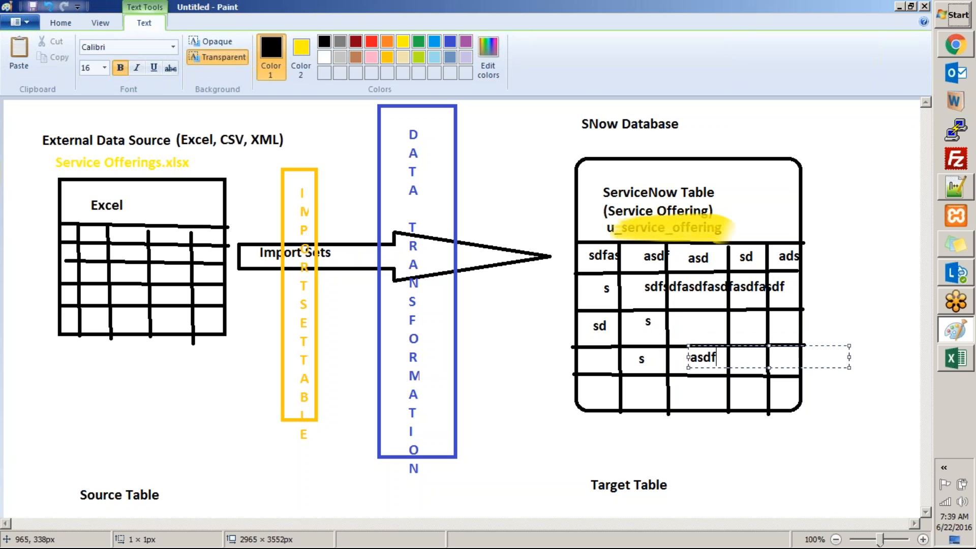
{"action": "left_click", "coordinate": [695, 322]}
{"action": "left_click", "coordinate": [695, 321]}
{"action": "type", "text": "hg"}
{"action": "left_click", "coordinate": [742, 356]}
{"action": "left_click", "coordinate": [740, 356]}
{"action": "type", "text": "fgh"}
{"action": "left_click", "coordinate": [743, 326]}
{"action": "left_click", "coordinate": [743, 324]}
{"action": "type", "text": "fgh"}
{"action": "left_click", "coordinate": [779, 364]}
{"action": "left_click", "coordinate": [779, 364]}
{"action": "type", "text": "fgh"}
{"action": "left_click", "coordinate": [787, 319]}
{"action": "left_click", "coordinate": [785, 318]}
{"action": "type", "text": "fgh"}
{"action": "left_click", "coordinate": [784, 382]}
{"action": "left_click", "coordinate": [785, 383]}
{"action": "type", "text": "fgh"}
{"action": "left_click", "coordinate": [700, 395]}
{"action": "left_click", "coordinate": [682, 384]}
{"action": "type", "text": "fgh"}
{"action": "left_click", "coordinate": [649, 389]}
{"action": "left_click", "coordinate": [650, 389]}
{"action": "type", "text": "fgh"}
{"action": "left_click", "coordinate": [591, 388]}
{"action": "left_click", "coordinate": [591, 388]}
{"action": "type", "text": "fgh"}
{"action": "left_click", "coordinate": [599, 354]}
{"action": "left_click", "coordinate": [599, 353]}
{"action": "type", "text": "h"}
{"action": "left_click", "coordinate": [745, 393]}
{"action": "left_click", "coordinate": [745, 394]}
{"action": "type", "text": "fgh"}
{"action": "left_click", "coordinate": [840, 314]}
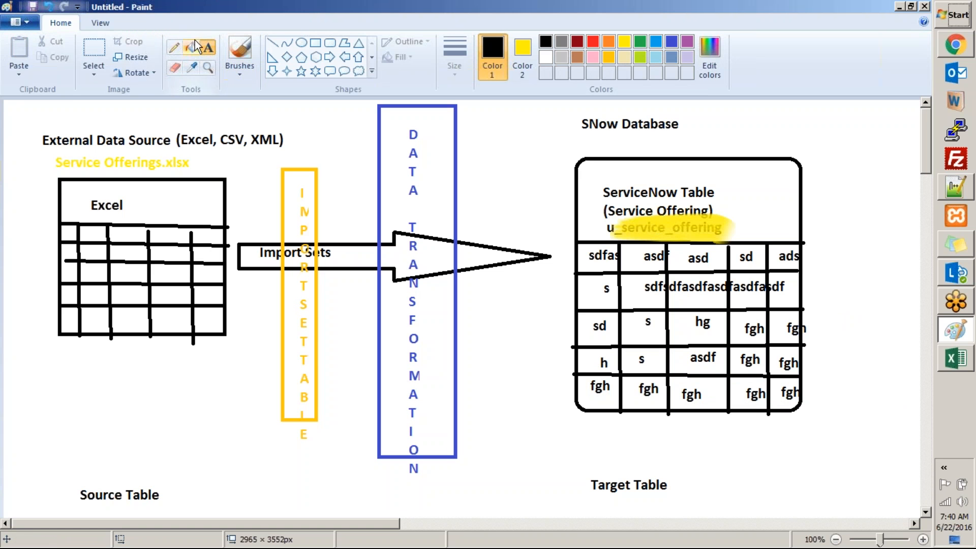
Step: Select and delete the diagram's left half so it turns yellow, then return to ServiceNow
{"action": "left_click", "coordinate": [97, 52]}
{"action": "mouse_move", "coordinate": [18, 107]}
{"action": "left_mouse_down"}
{"action": "mouse_move", "coordinate": [574, 265]}
{"action": "mouse_move", "coordinate": [533, 390]}
{"action": "mouse_move", "coordinate": [552, 538]}
{"action": "left_mouse_up"}
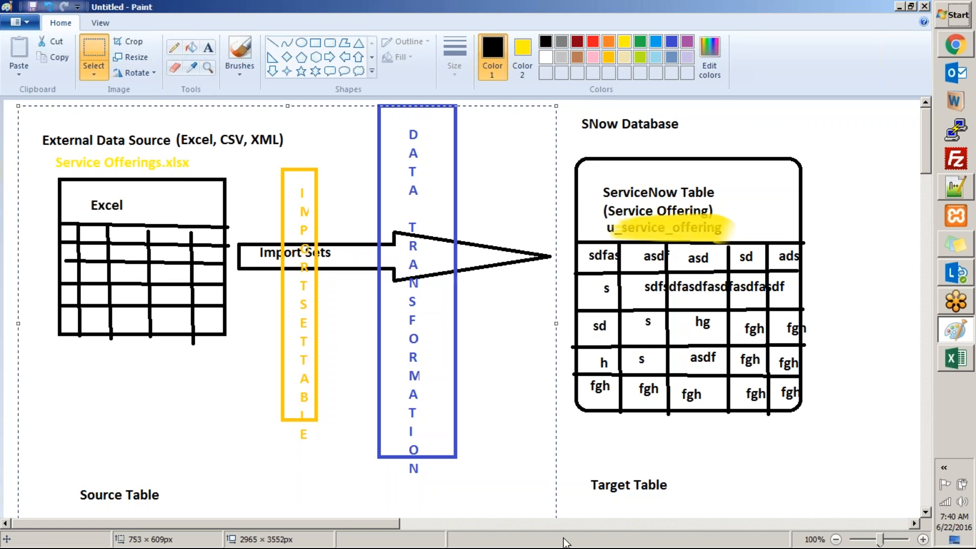
{"action": "key", "text": "Delete"}
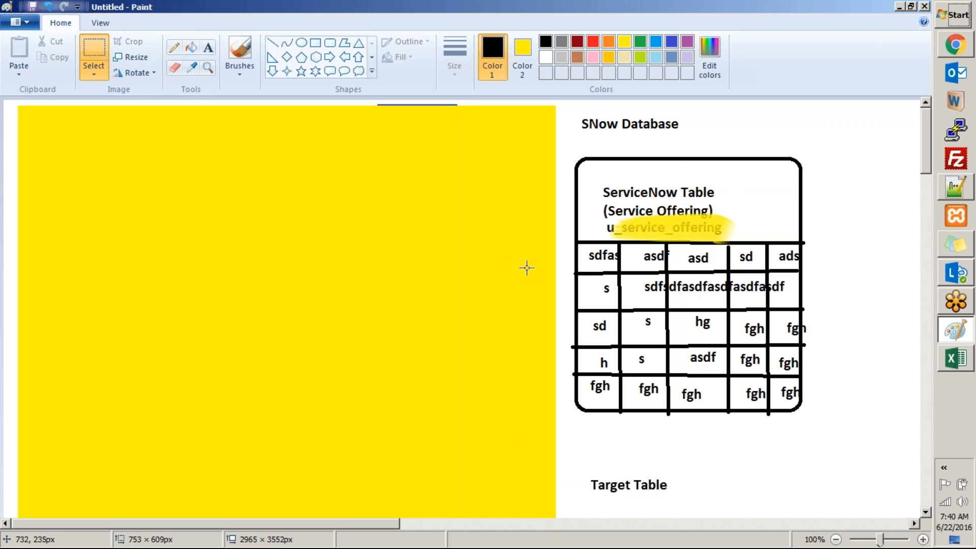
{"action": "key", "text": "alt+Tab"}
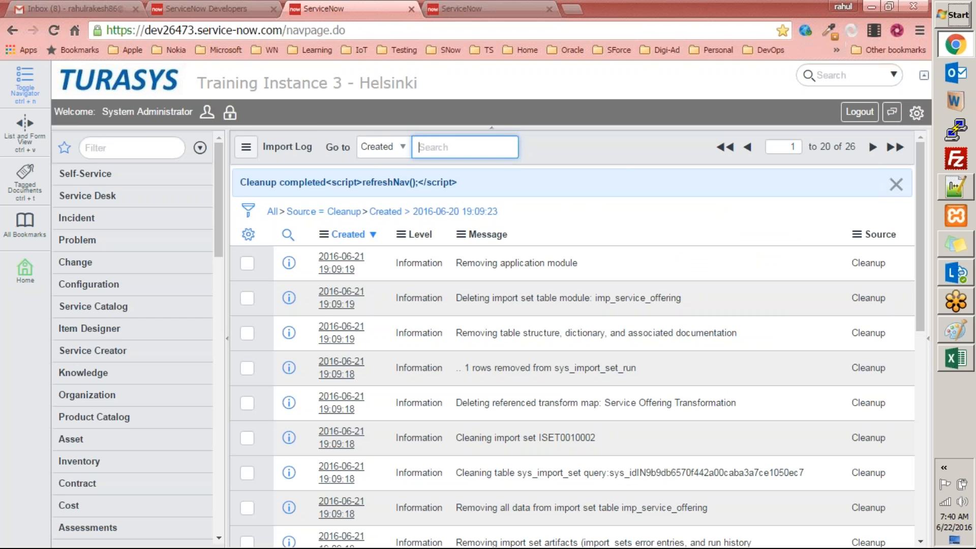
Step: Refresh the Service Offerings list and scroll through its 11 imported records
{"action": "left_click", "coordinate": [133, 90]}
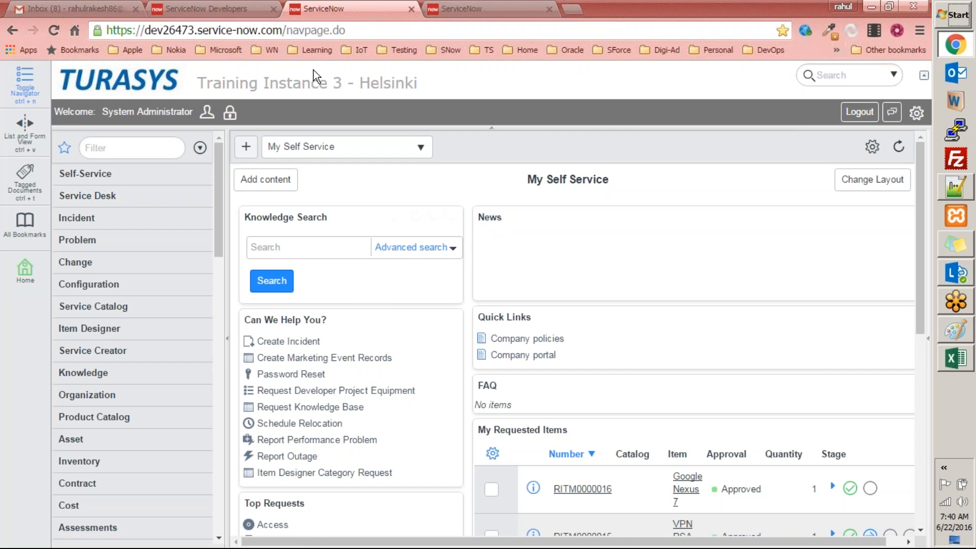
{"action": "key", "text": "ctrl+Tab"}
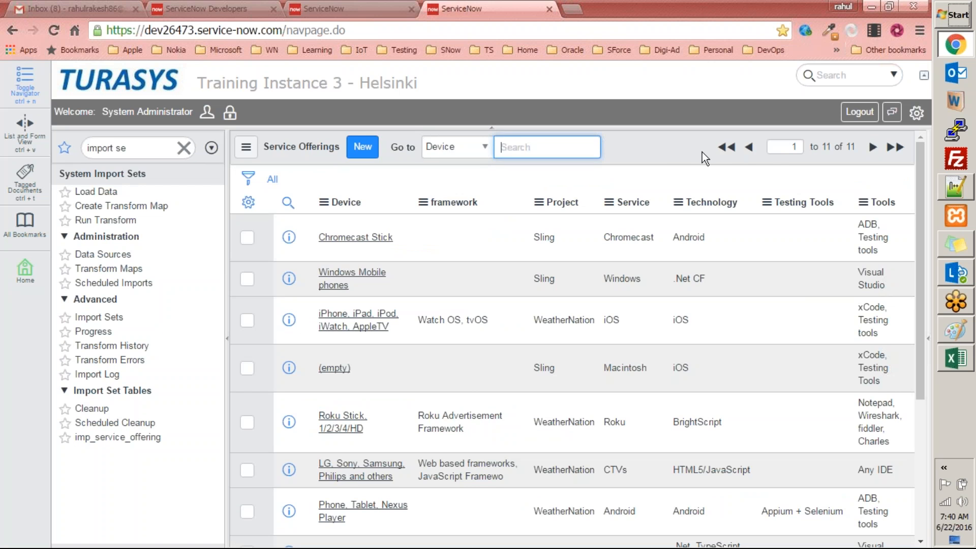
{"action": "right_click", "coordinate": [657, 145]}
{"action": "left_click", "coordinate": [674, 219]}
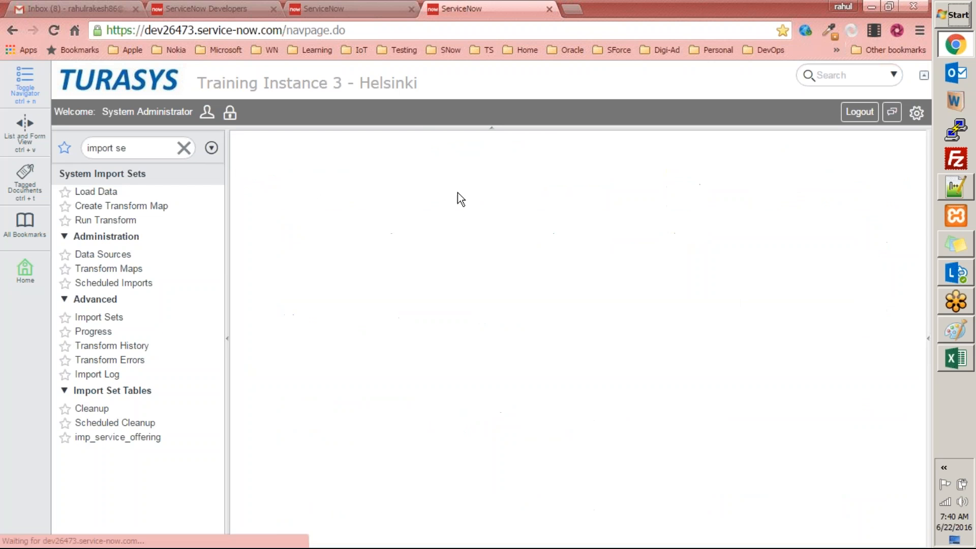
{"action": "scroll", "coordinate": [506, 225], "scroll_direction": "down", "scroll_amount": 3}
{"action": "scroll", "coordinate": [810, 300], "scroll_direction": "up", "scroll_amount": 3}
{"action": "scroll", "coordinate": [810, 300], "scroll_direction": "down", "scroll_amount": 3}
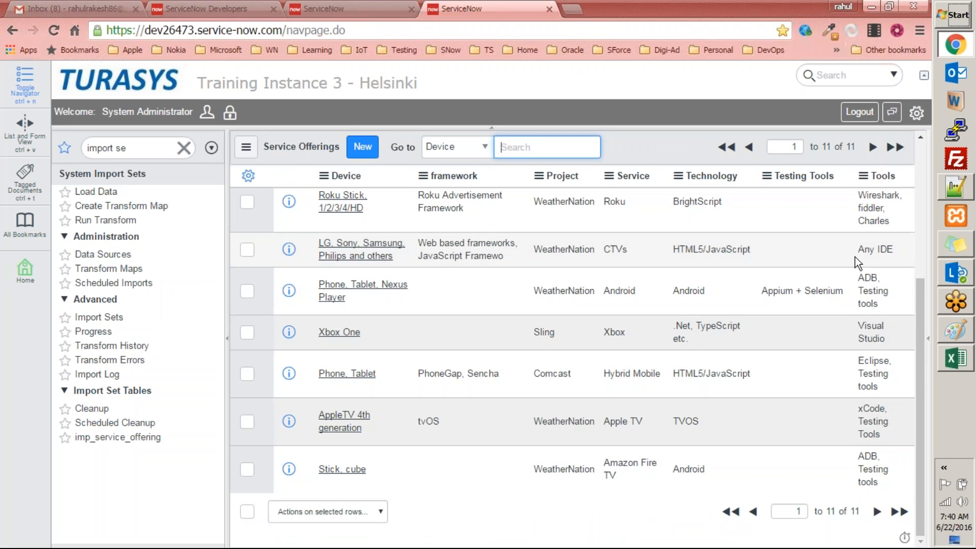
{"action": "scroll", "coordinate": [738, 280], "scroll_direction": "up", "scroll_amount": 3}
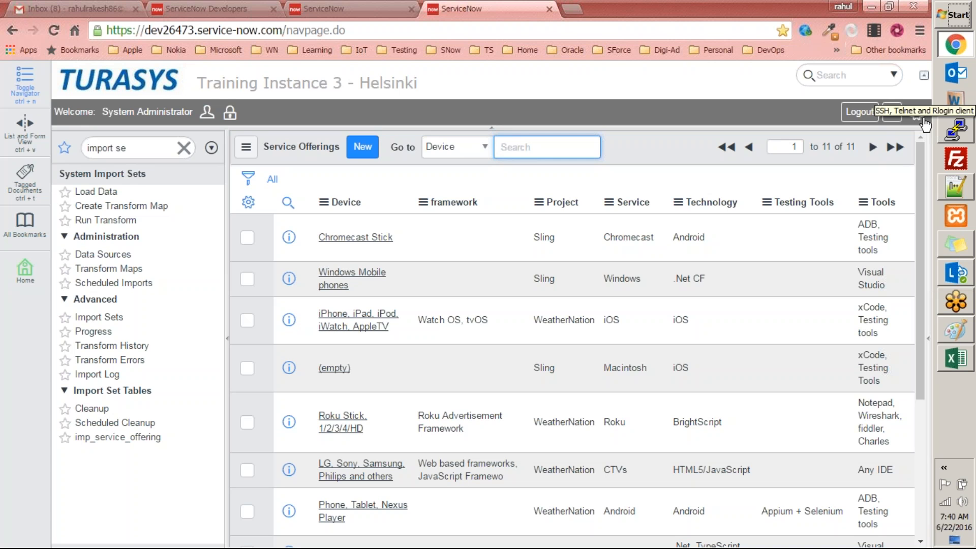
Step: Set the Import Set Demo - 06/22 local update set's state to Complete and save it
{"action": "left_click", "coordinate": [153, 148]}
{"action": "type", "text": "update"}
{"action": "left_click", "coordinate": [113, 242]}
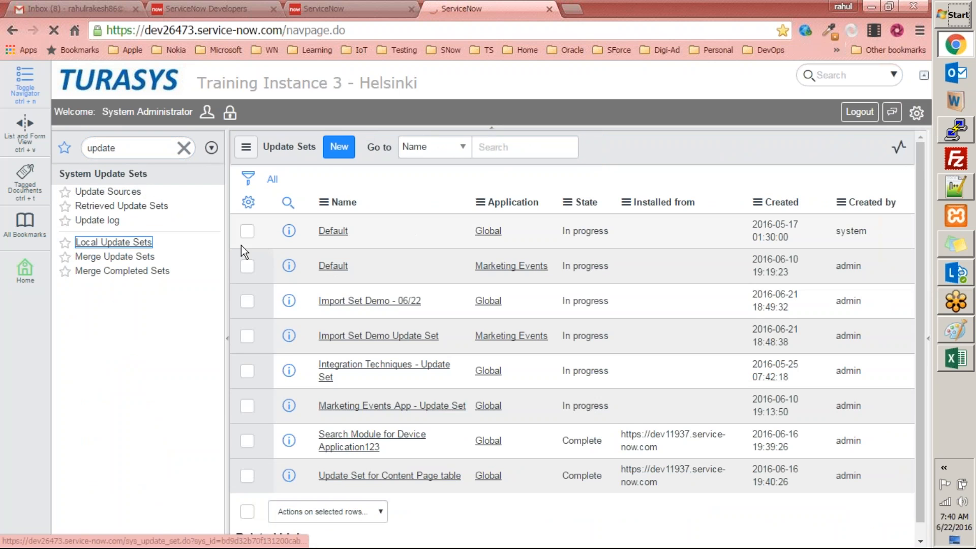
{"action": "left_click", "coordinate": [382, 301]}
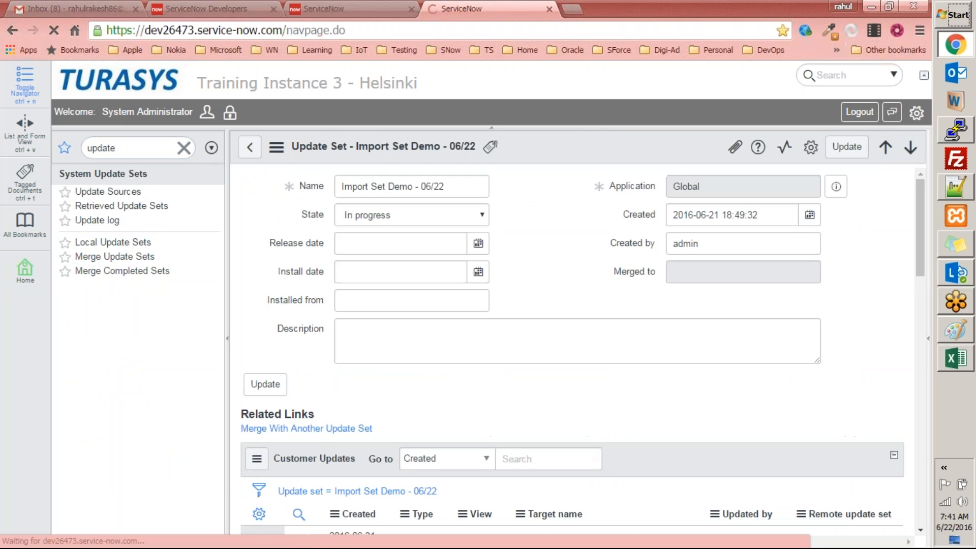
{"action": "left_click", "coordinate": [446, 221]}
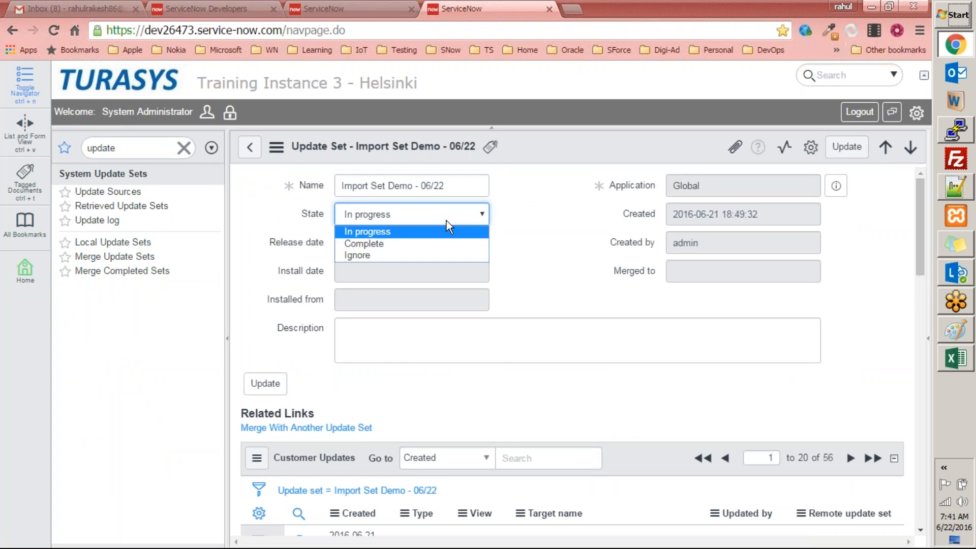
{"action": "left_click", "coordinate": [398, 242]}
{"action": "left_click", "coordinate": [846, 149]}
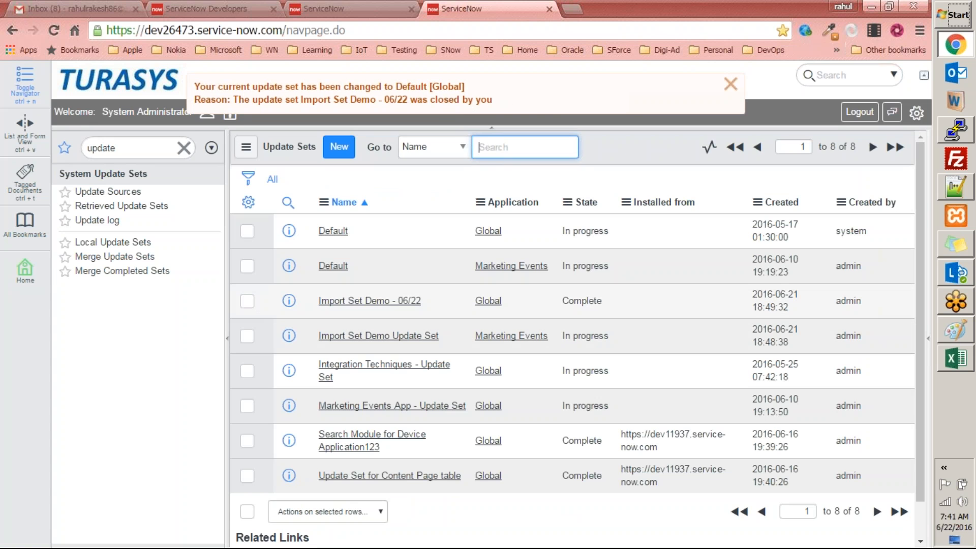
Step: Export the update set to XML and locate the downloaded file in its folder
{"action": "left_click", "coordinate": [348, 301]}
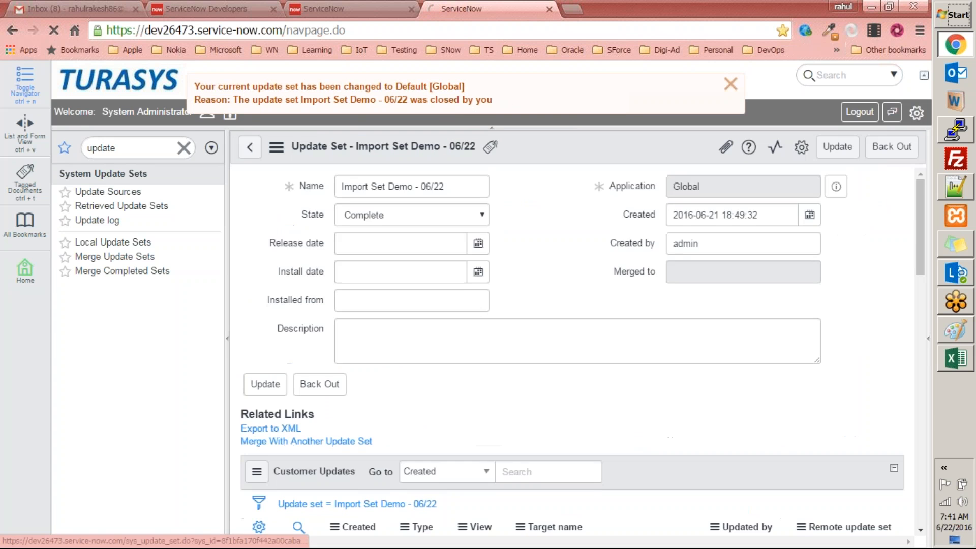
{"action": "scroll", "coordinate": [285, 366], "scroll_direction": "down", "scroll_amount": 2}
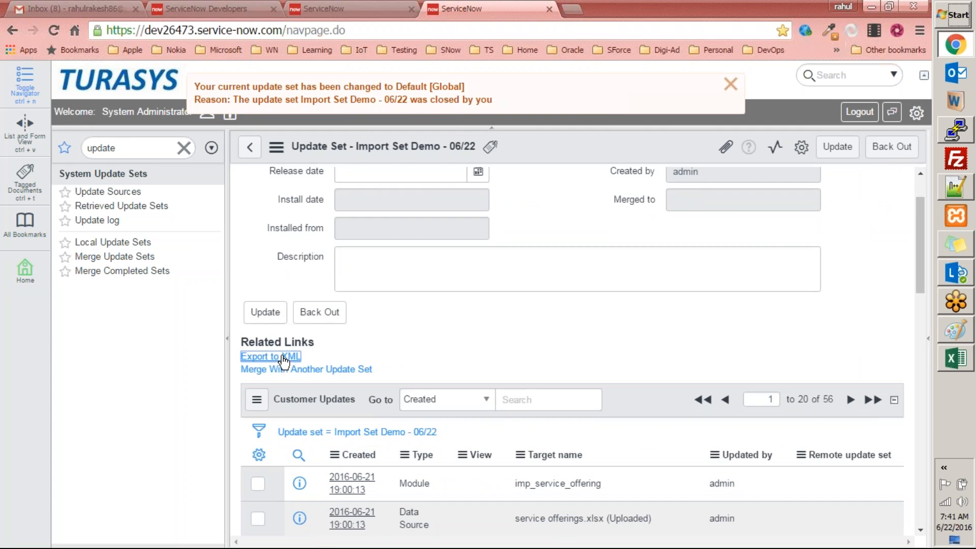
{"action": "left_click", "coordinate": [271, 356]}
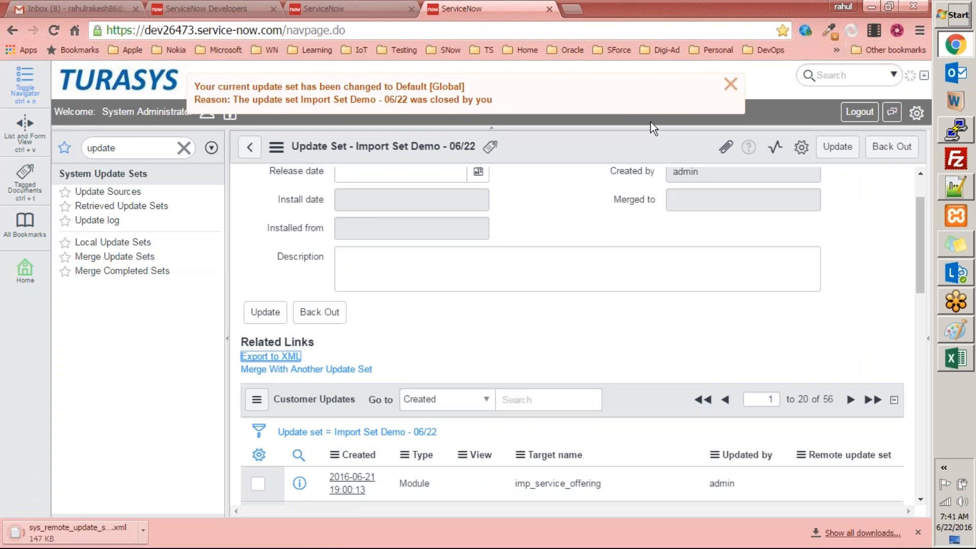
{"action": "left_click", "coordinate": [730, 85]}
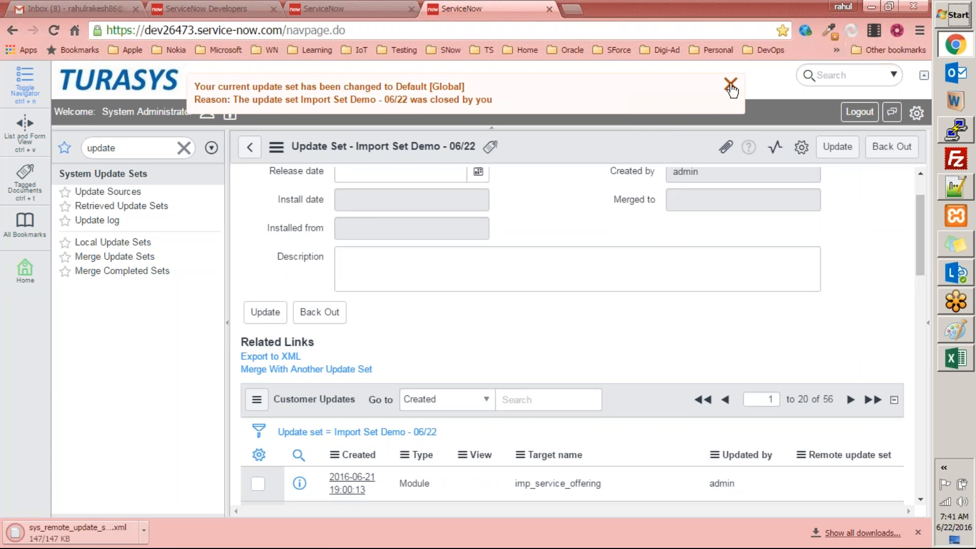
{"action": "left_click", "coordinate": [145, 538]}
{"action": "left_click", "coordinate": [184, 490]}
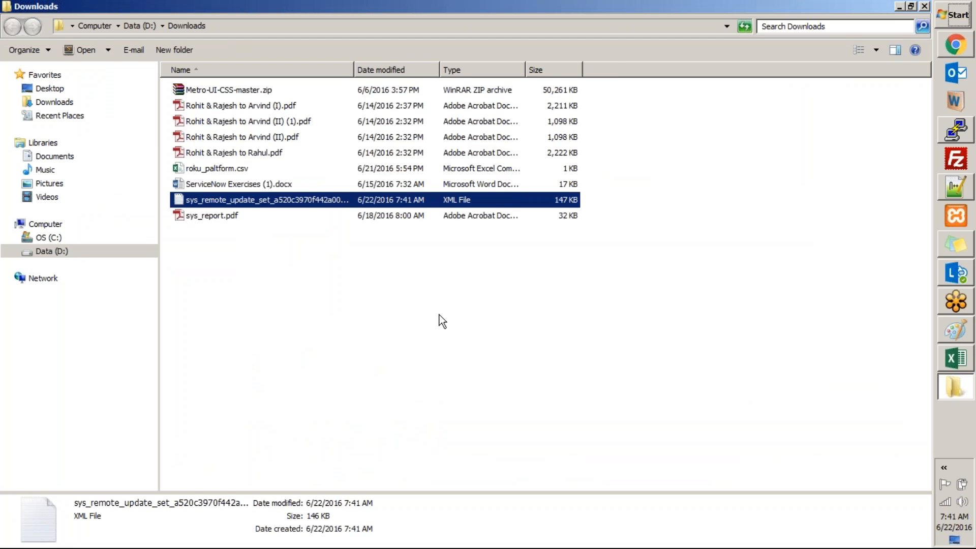
{"action": "double_click", "coordinate": [354, 69]}
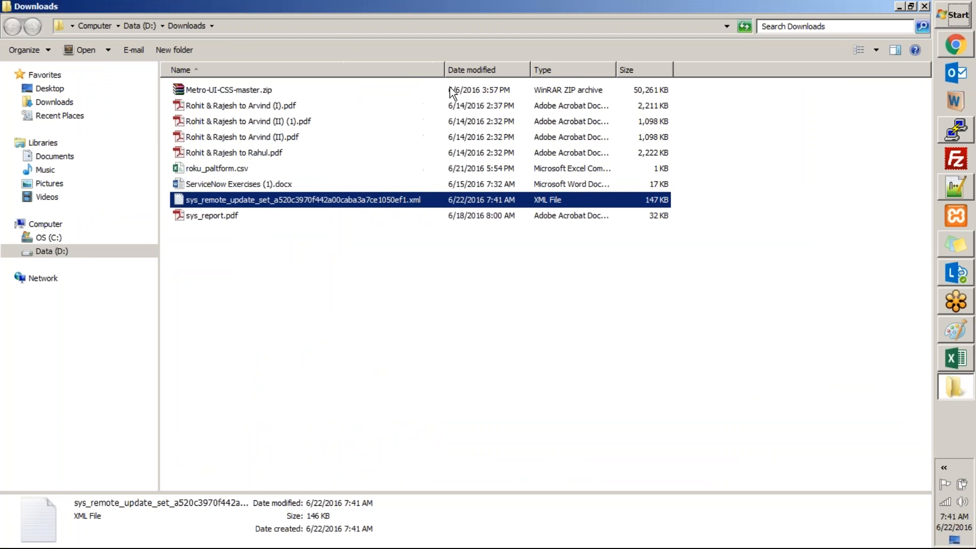
{"action": "left_click", "coordinate": [382, 227]}
{"action": "left_click", "coordinate": [392, 199]}
Step: Start a new Gmail message addressed to three suggested contacts
{"action": "left_click", "coordinate": [957, 47]}
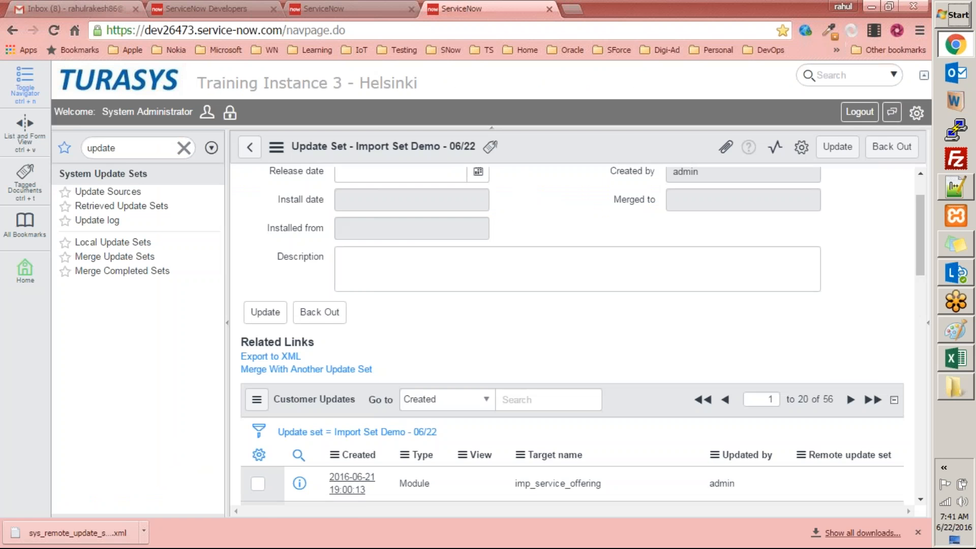
{"action": "left_click", "coordinate": [71, 8]}
{"action": "left_click", "coordinate": [63, 154]}
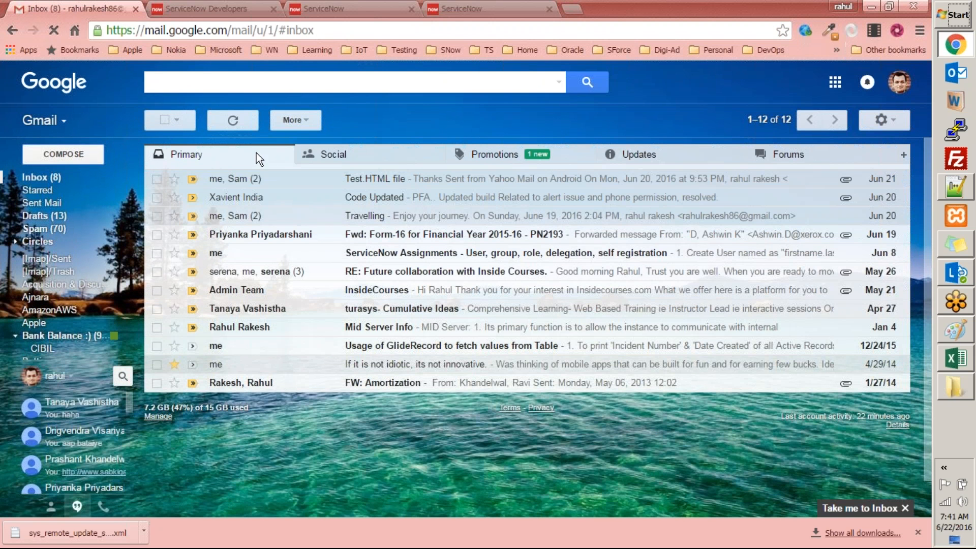
{"action": "type", "text": "sam"}
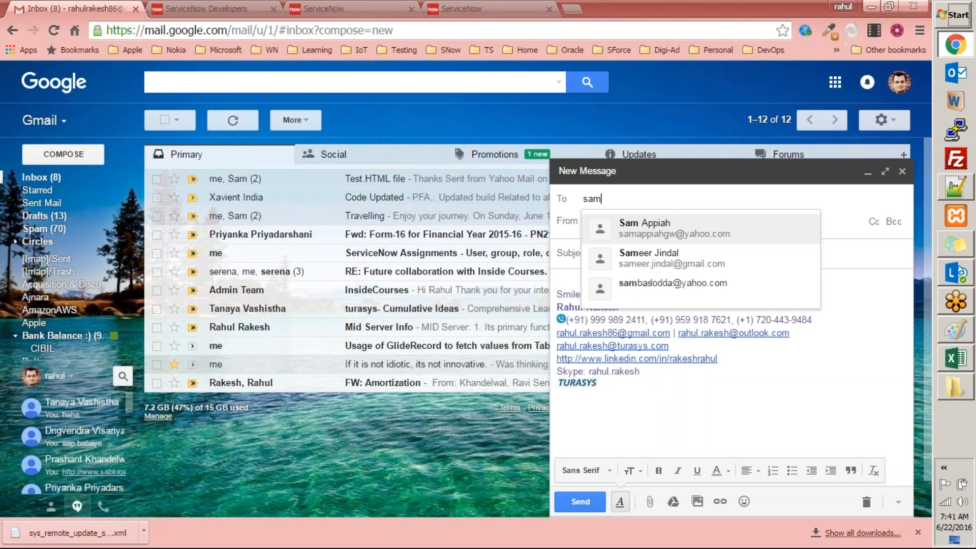
{"action": "key", "text": "Return"}
{"action": "type", "text": "abhi"}
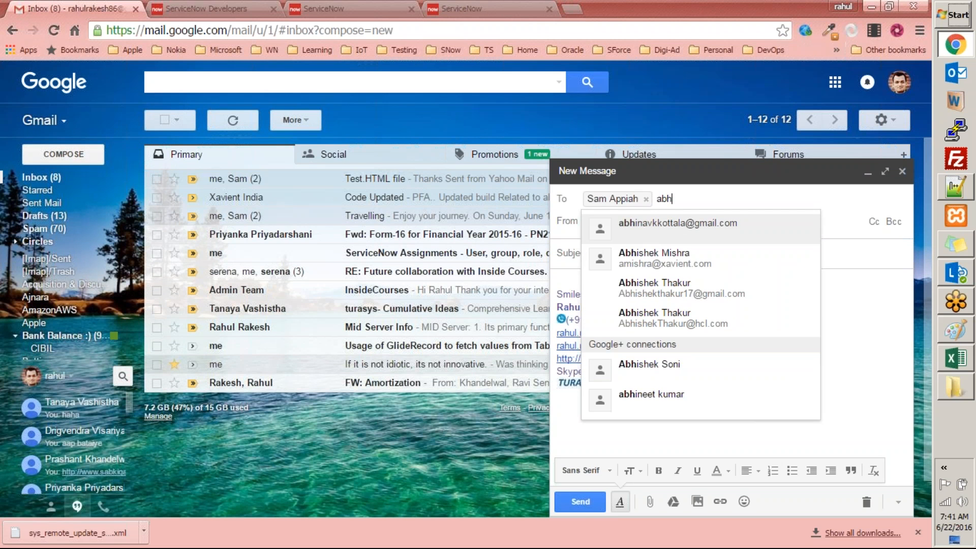
{"action": "key", "text": "Return"}
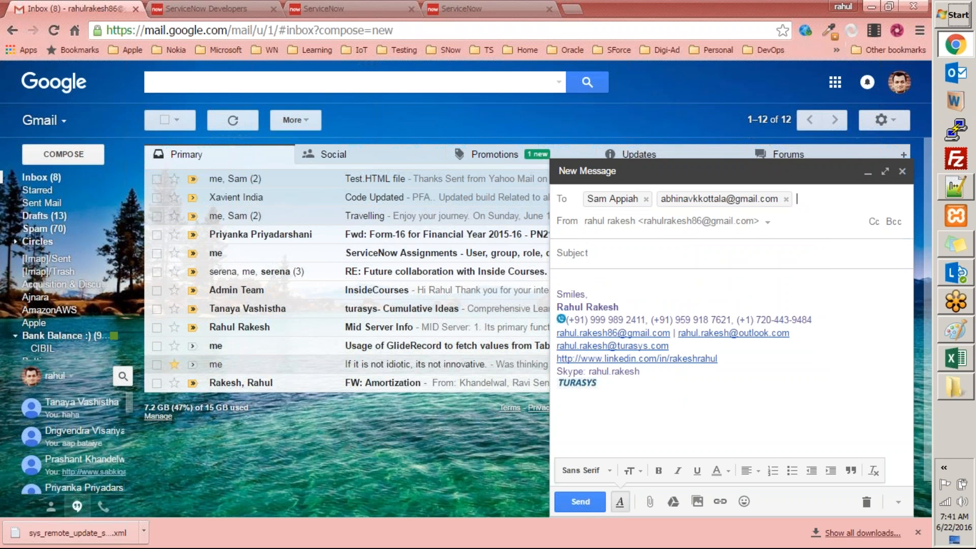
{"action": "left_click", "coordinate": [656, 225]}
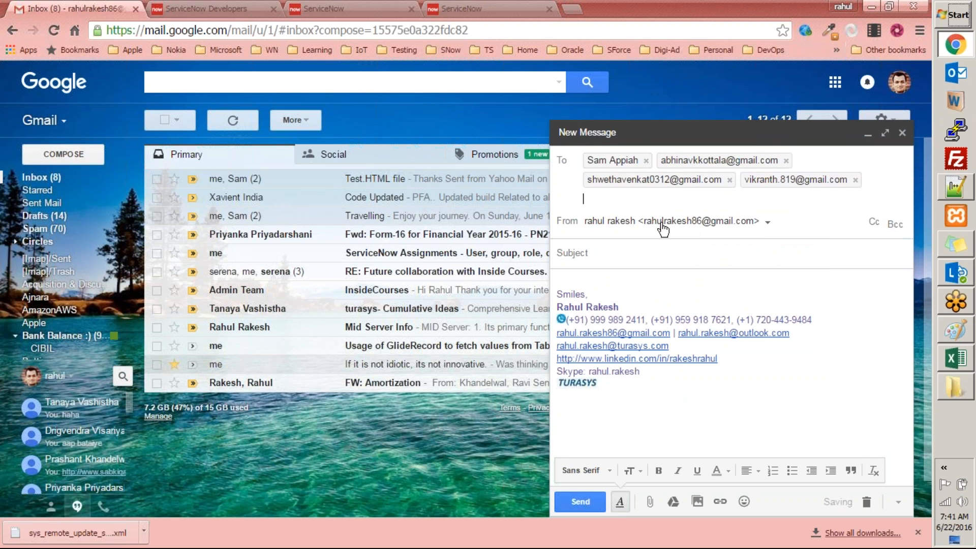
Step: Enter the subject 'Update Set for Service Offering Import Set'
{"action": "left_click", "coordinate": [609, 253]}
{"action": "type", "text": "Imp"}
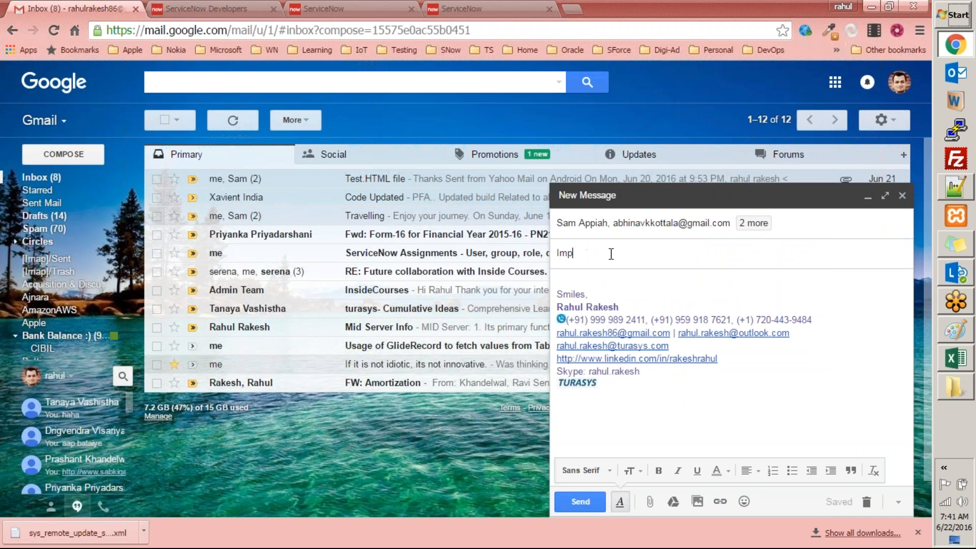
{"action": "type", "text": "ort Set for Service Offrering I"}
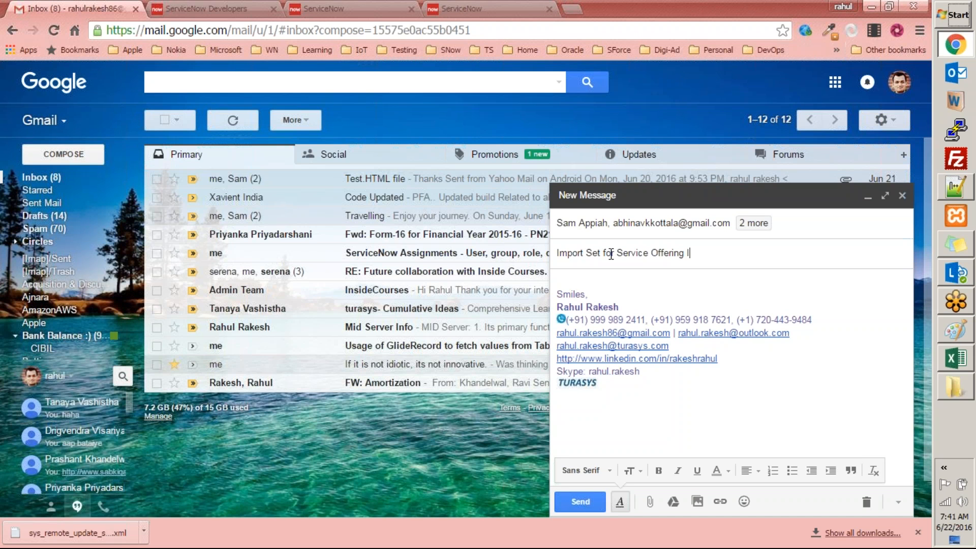
{"action": "type", "text": "mport Set"}
{"action": "key", "text": "Home"}
{"action": "key", "text": "ctrl+shift+Right"}
{"action": "key", "text": "ctrl+shift+Right"}
{"action": "key", "text": "shift+Left"}
{"action": "type", "text": "Update Set"}
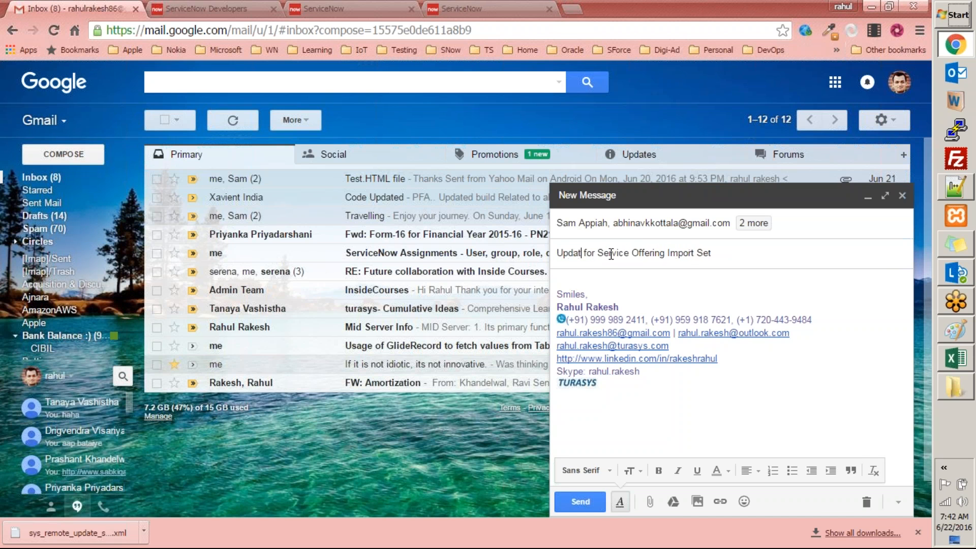
Step: Write the body asking recipients to import this update set to import the data using import set
{"action": "left_click", "coordinate": [607, 279]}
{"action": "type", "text": "Try imp"}
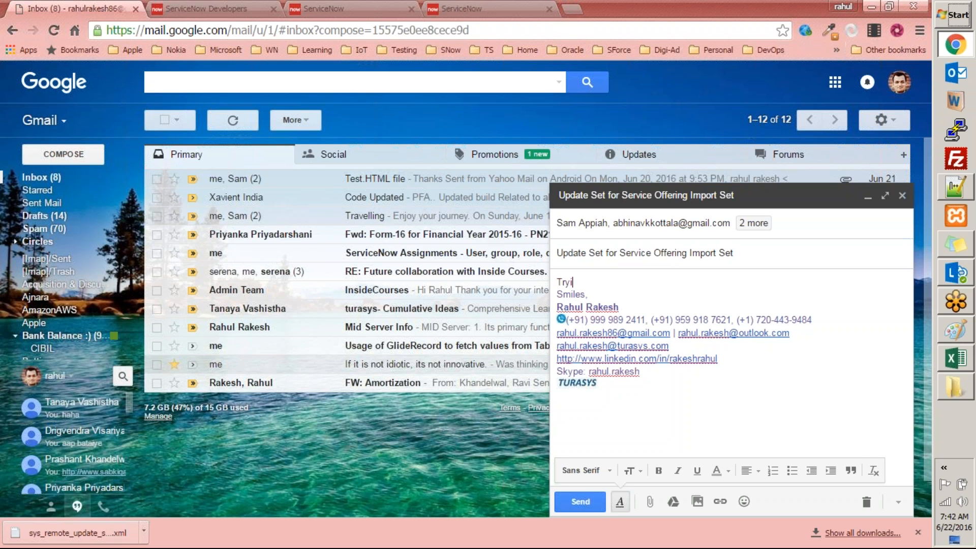
{"action": "type", "text": "ort"}
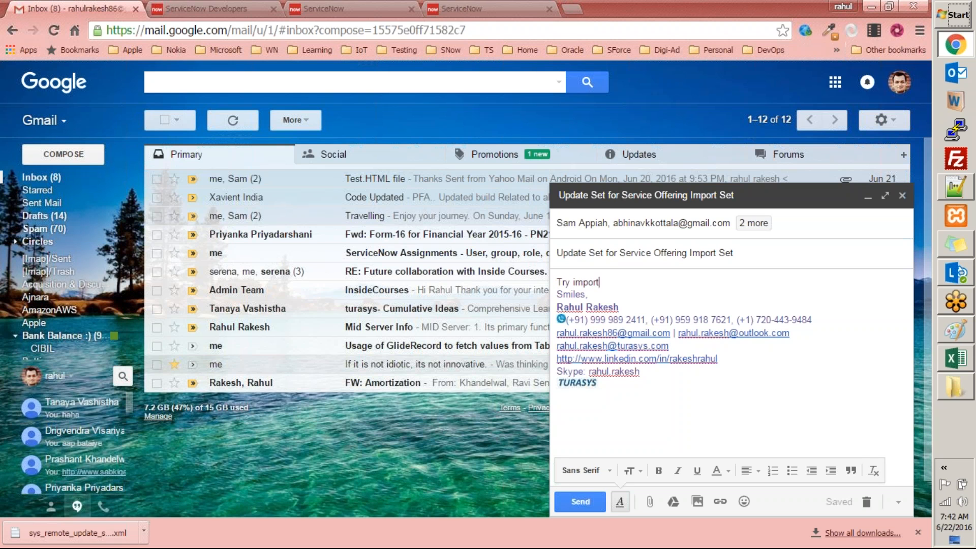
{"action": "type", "text": "ing this update s"}
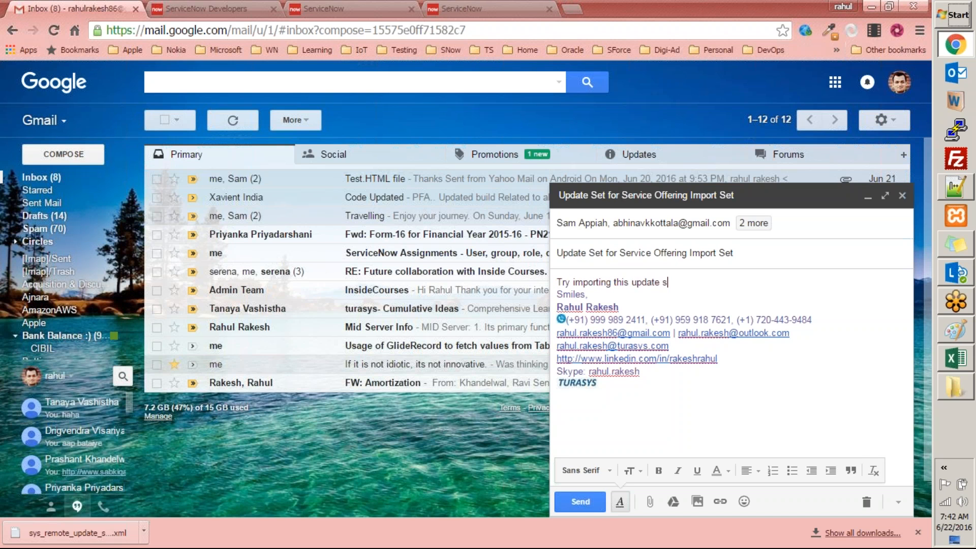
{"action": "type", "text": "et in your instance"}
{"action": "key", "text": "Return"}
{"action": "key", "text": "Return"}
{"action": "key", "text": "Return"}
{"action": "key", "text": "Up"}
{"action": "key", "text": "Up"}
{"action": "key", "text": "Up"}
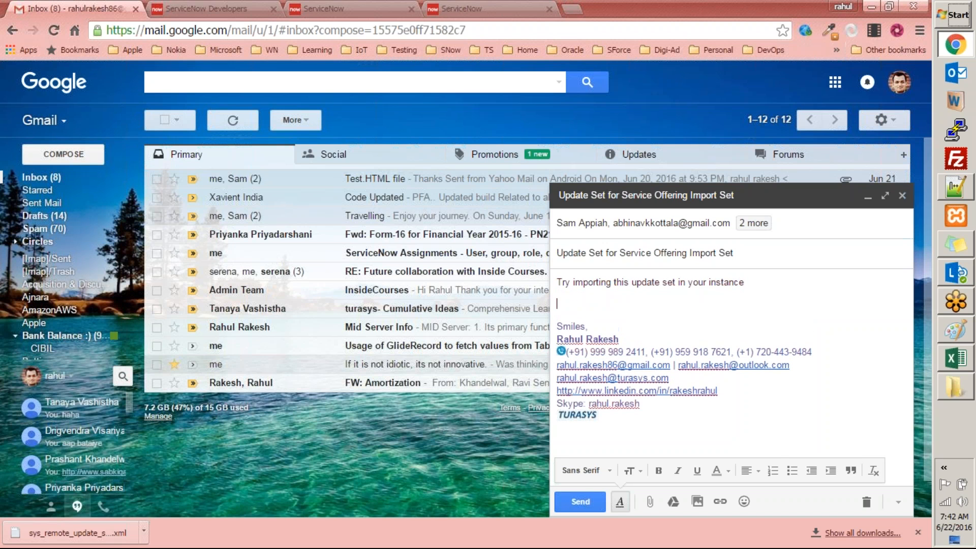
{"action": "key", "text": "End"}
{"action": "type", "text": ". This will enable you to imp"}
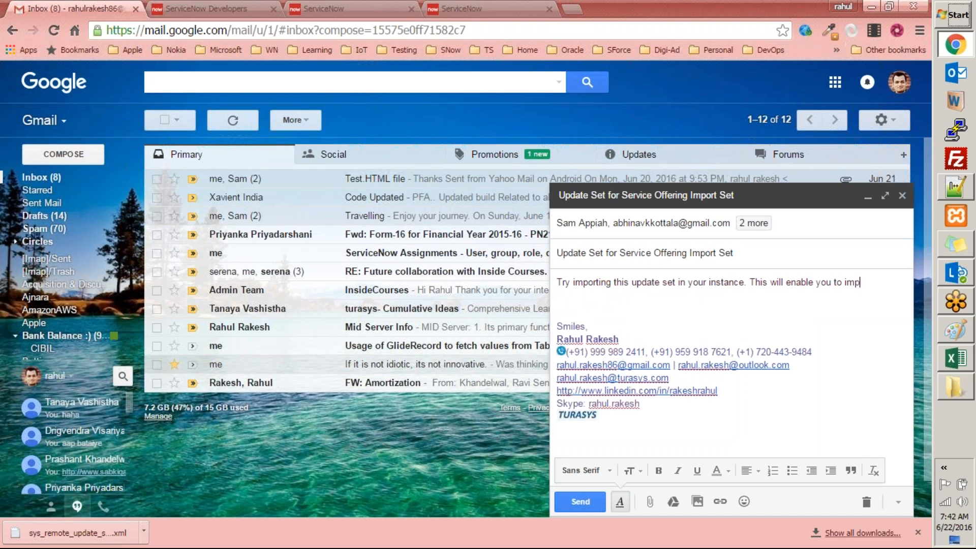
{"action": "type", "text": "ort the data"}
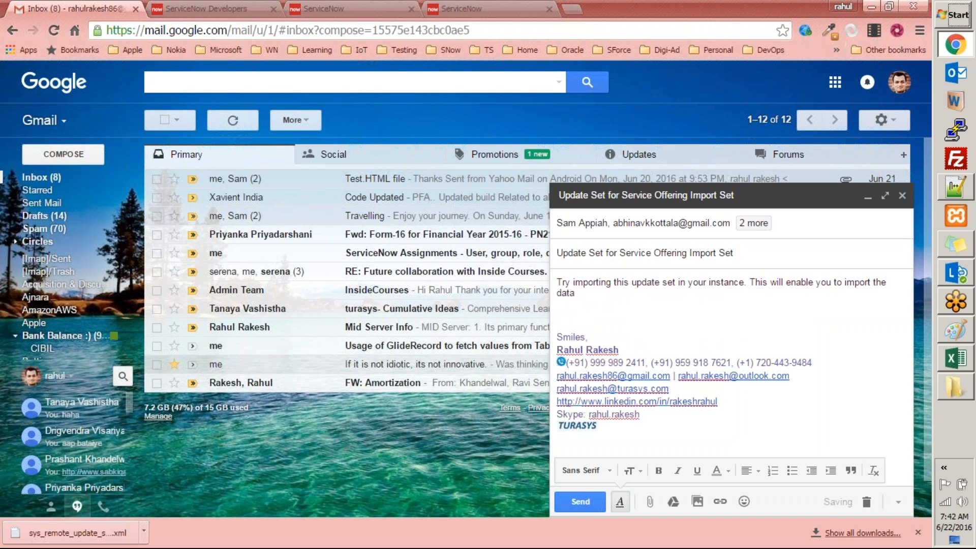
{"action": "key", "text": "ctrl+shift+Left"}
{"action": "key", "text": "ctrl+shift+Left"}
{"action": "type", "text": "data using "}
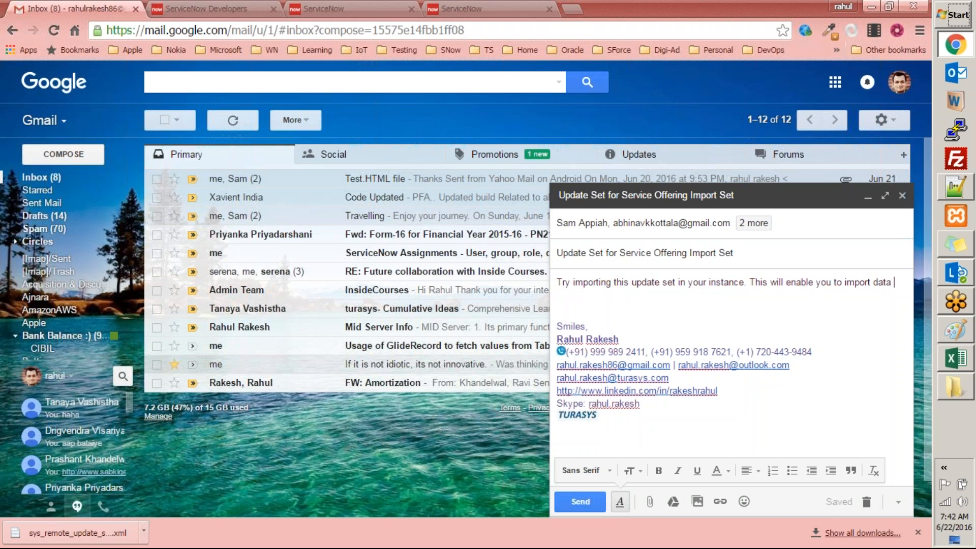
{"action": "type", "text": "import"}
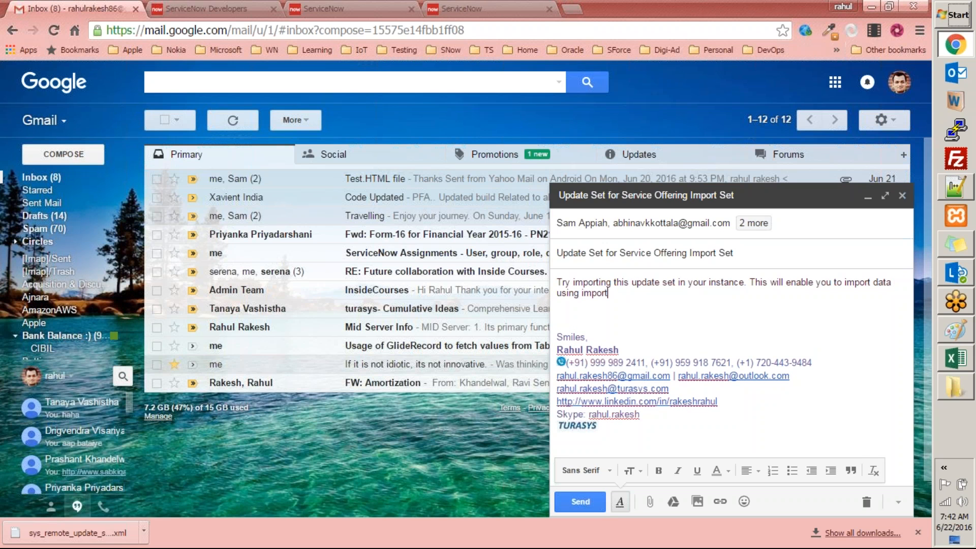
{"action": "type", "text": " set. Y"}
{"action": "key", "text": "BackSpace"}
{"action": "key", "text": "BackSpace"}
Step: Attach the update-set XML file from Downloads to the e-mail and send it
{"action": "left_click", "coordinate": [651, 502]}
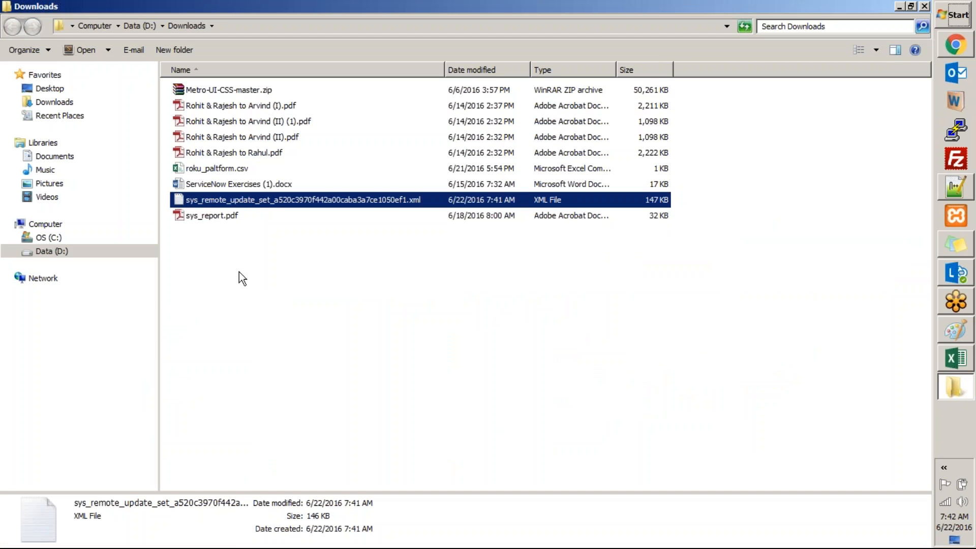
{"action": "left_click", "coordinate": [956, 45]}
{"action": "left_click_drag", "start_coordinate": [509, 401], "coordinate": [750, 283]}
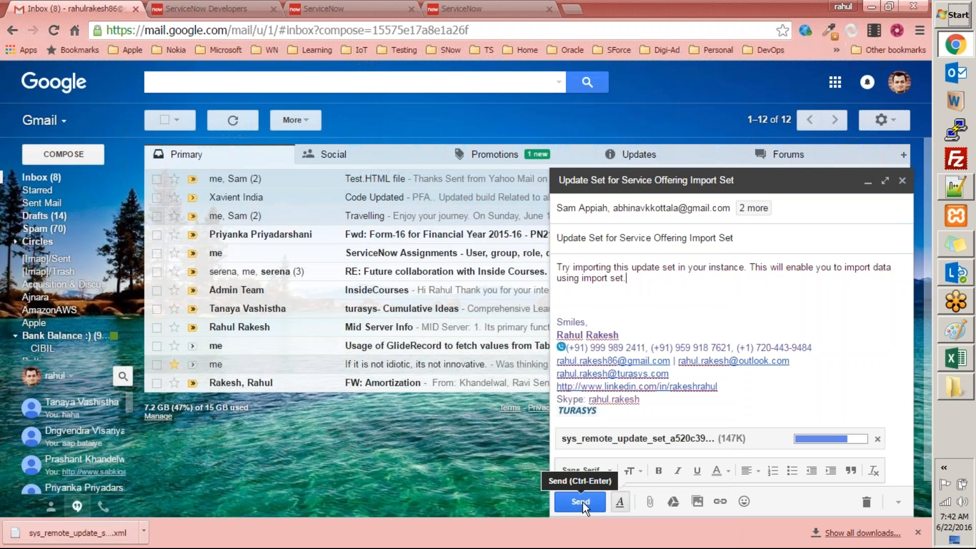
{"action": "left_click", "coordinate": [582, 501]}
Step: Return to the Import Set Demo - 06/22 update set in ServiceNow
{"action": "left_click", "coordinate": [272, 8]}
{"action": "left_click", "coordinate": [298, 9]}
{"action": "key", "text": "ctrl+Tab"}
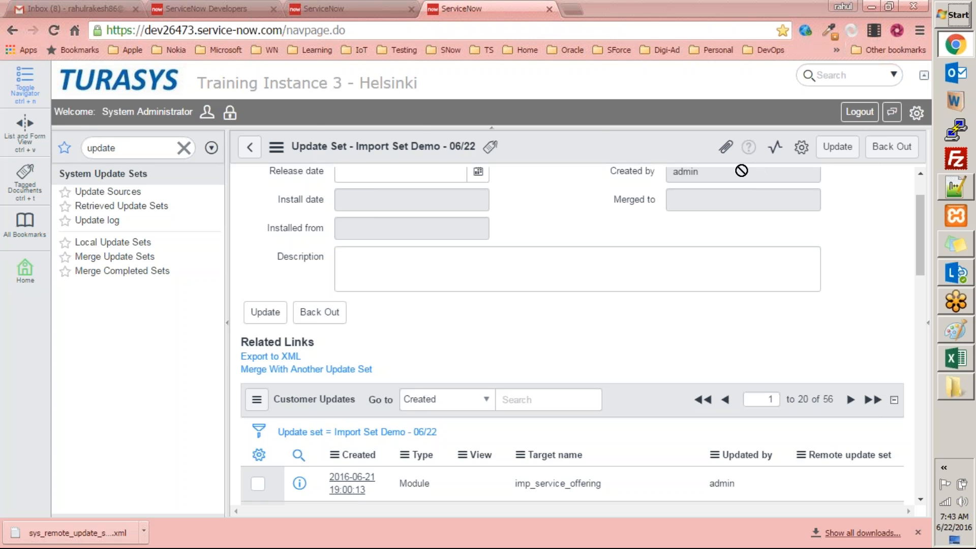
Step: Return to the full list of eight update sets and check the Update Set setting in personal settings
{"action": "left_click", "coordinate": [254, 151]}
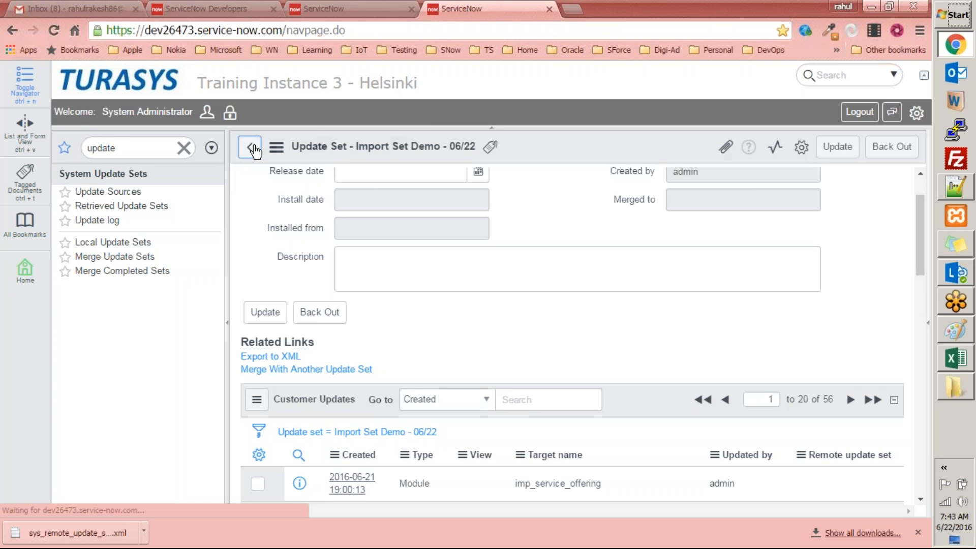
{"action": "left_click", "coordinate": [917, 114]}
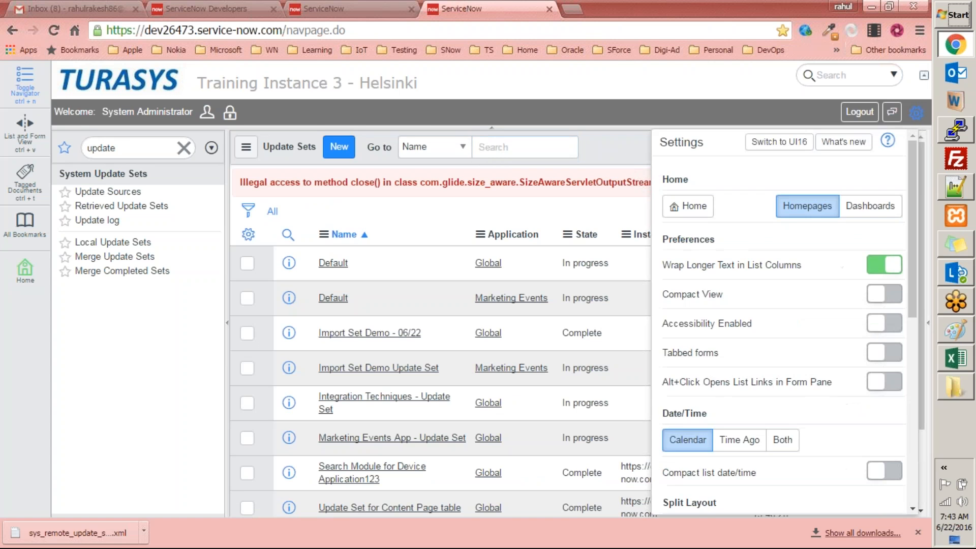
{"action": "scroll", "coordinate": [908, 211], "scroll_direction": "down", "scroll_amount": 7}
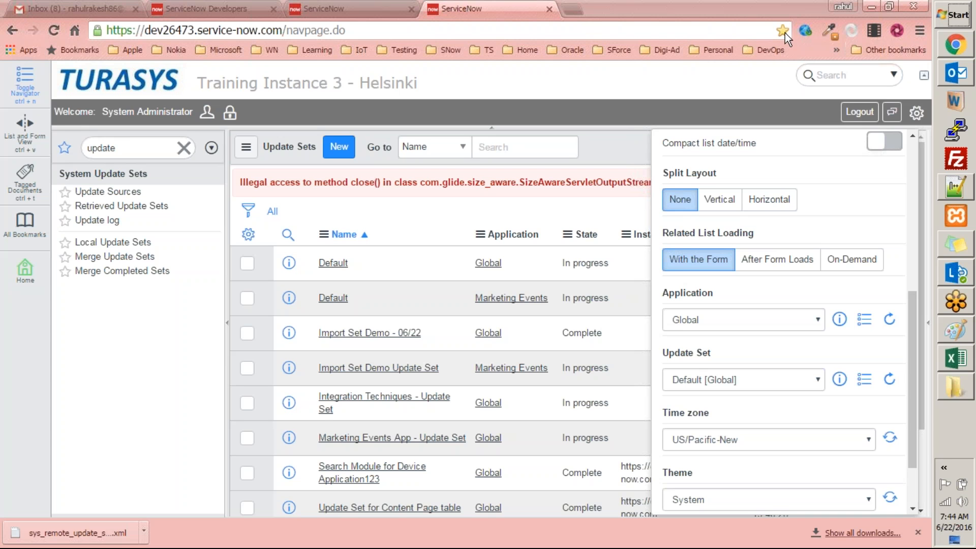
{"action": "left_click", "coordinate": [643, 8]}
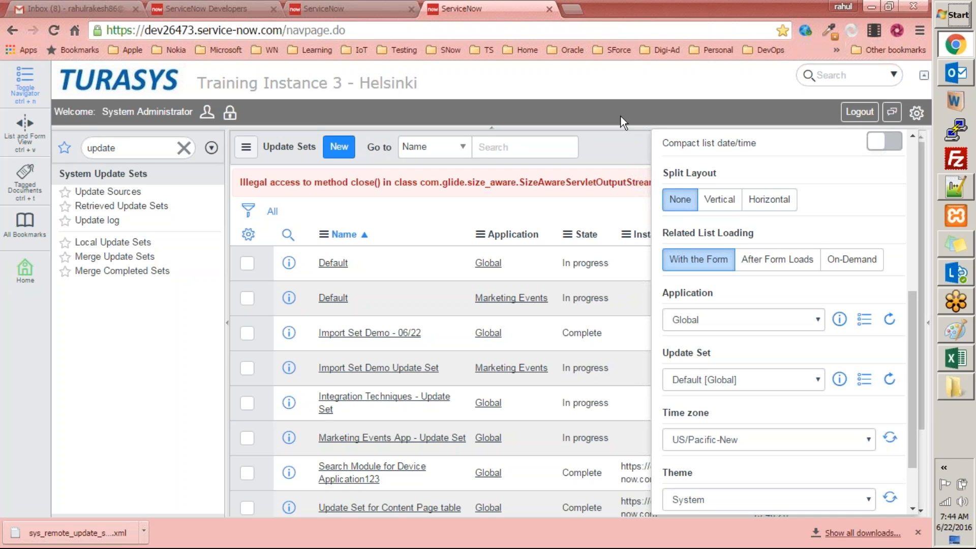
{"action": "left_click", "coordinate": [651, 100]}
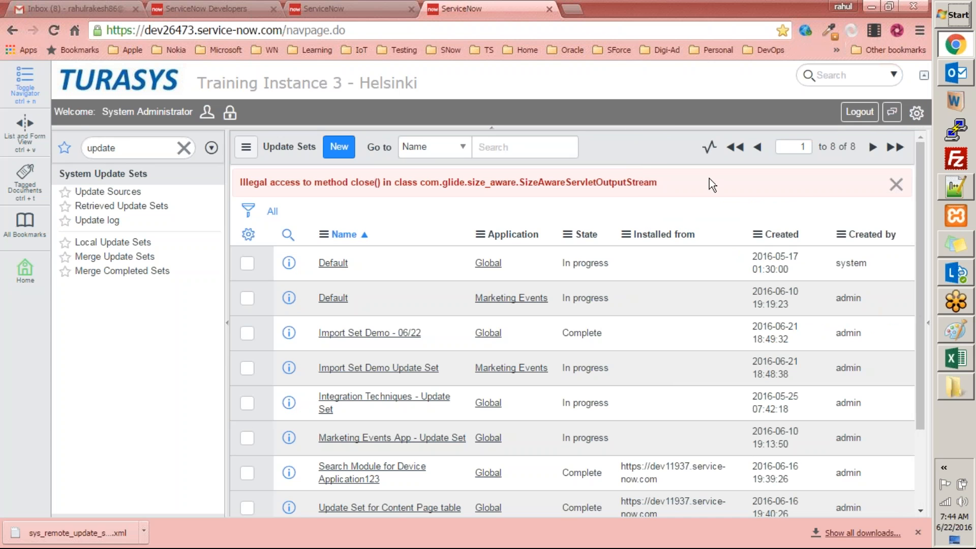
Step: Filter the navigator on 'import set' to list the System Import Sets modules
{"action": "left_click", "coordinate": [184, 149]}
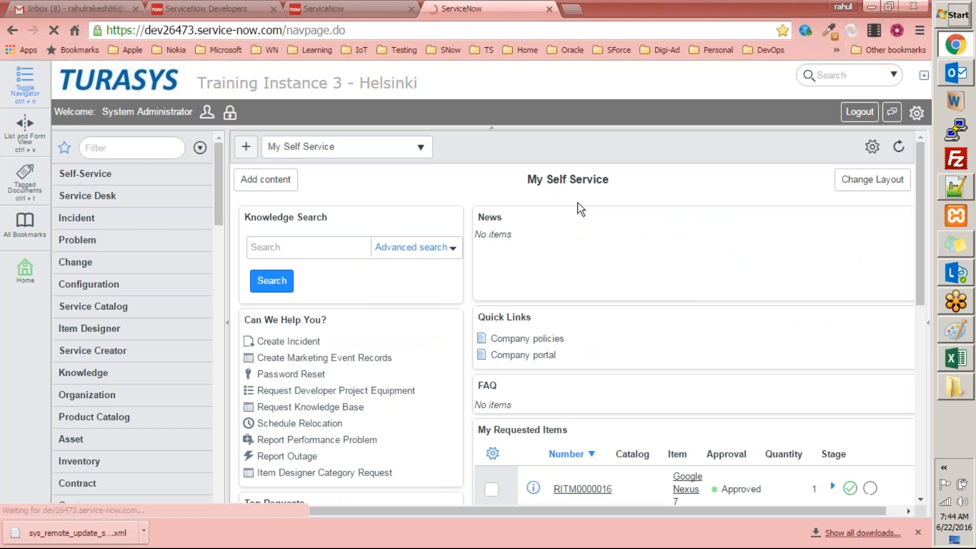
{"action": "left_click", "coordinate": [114, 138]}
{"action": "type", "text": "import"}
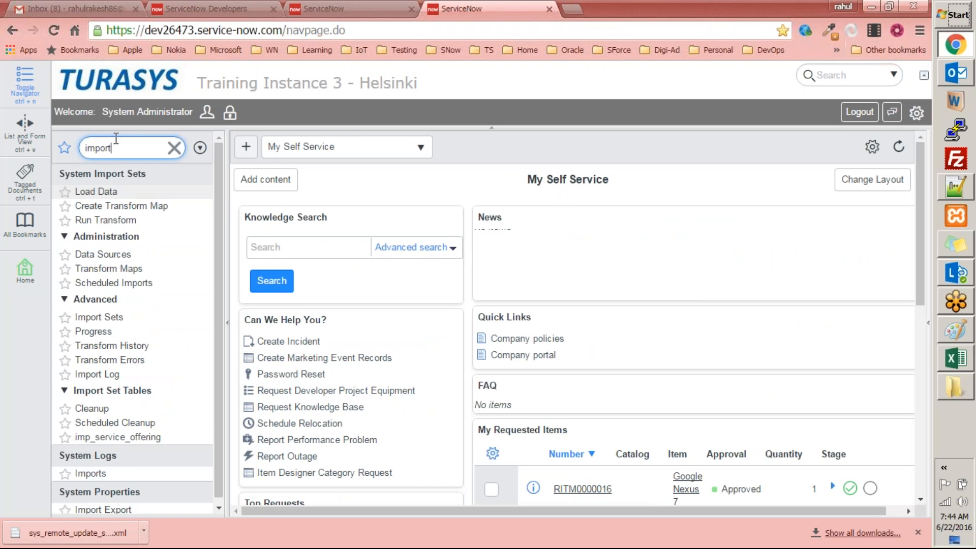
{"action": "type", "text": " set"}
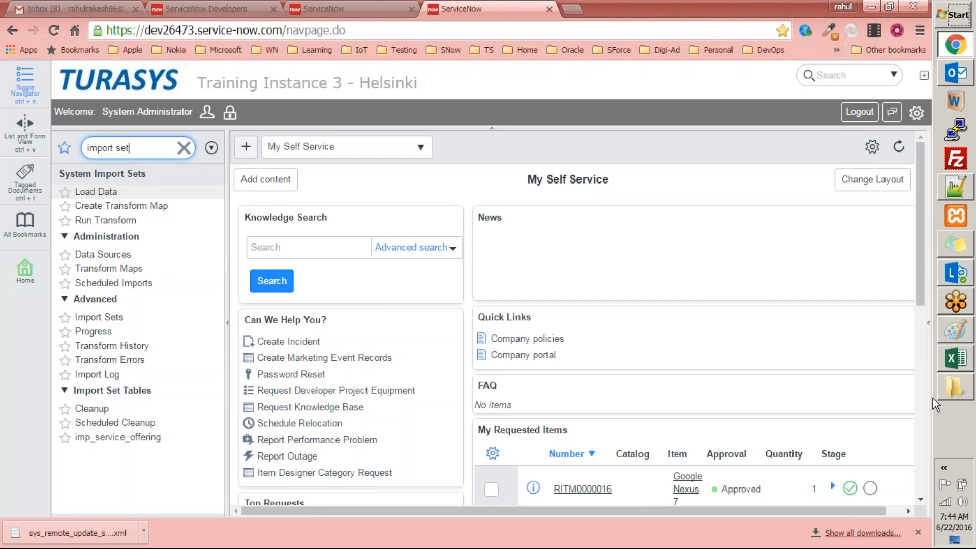
{"action": "left_click", "coordinate": [918, 532]}
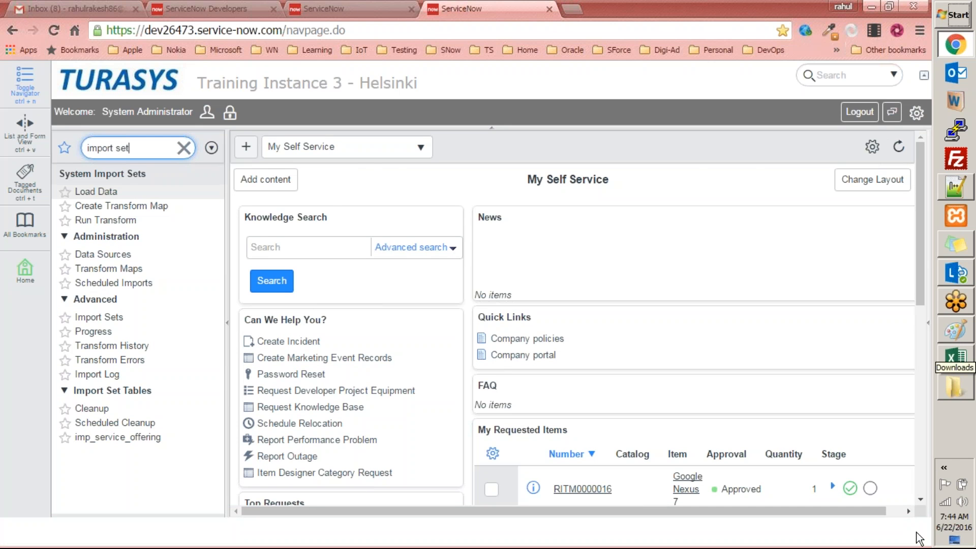
Step: Close the Paint diagram without saving it
{"action": "left_click", "coordinate": [965, 366]}
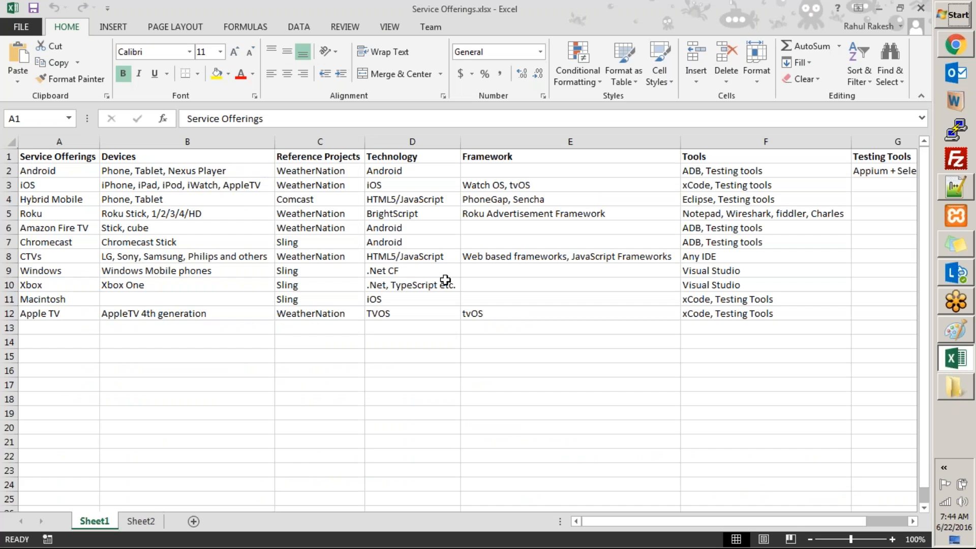
{"action": "left_click", "coordinate": [925, 8]}
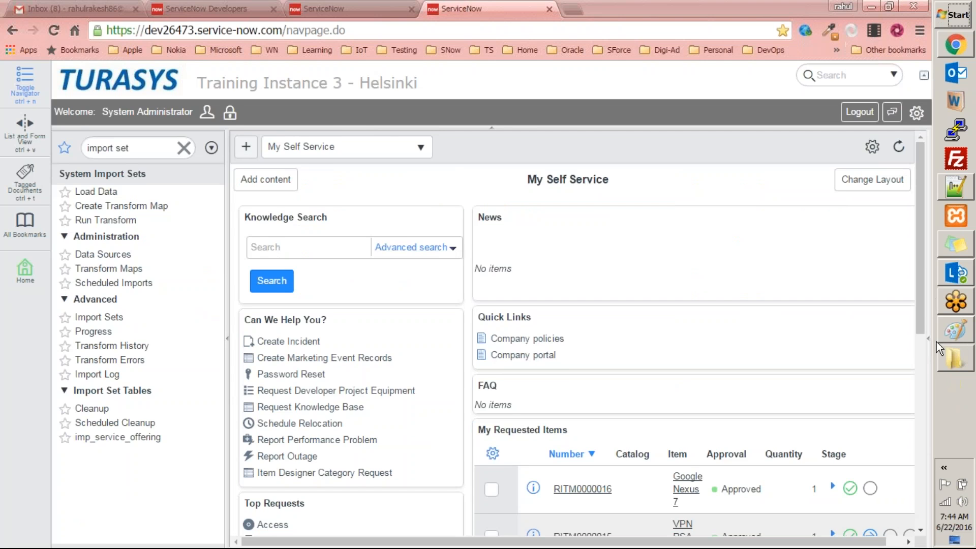
{"action": "left_click", "coordinate": [965, 334]}
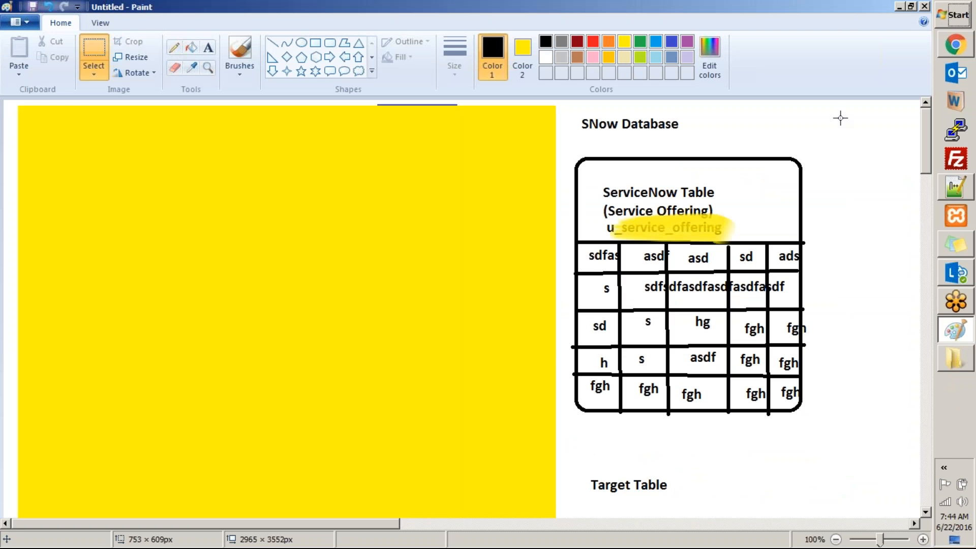
{"action": "left_click", "coordinate": [505, 284]}
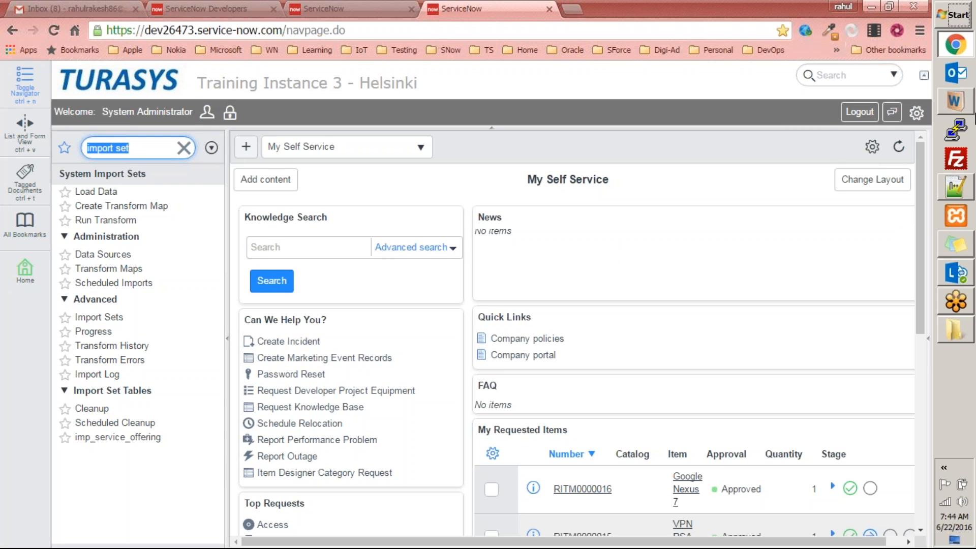
Step: Close the Downloads folder window, leaving the ServiceNow page in front
{"action": "left_click", "coordinate": [951, 307]}
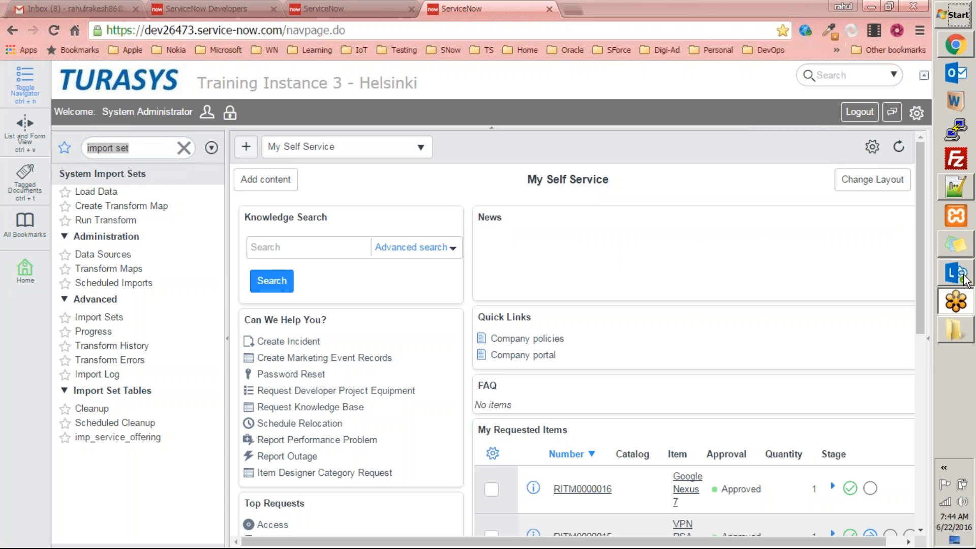
{"action": "left_click", "coordinate": [954, 333]}
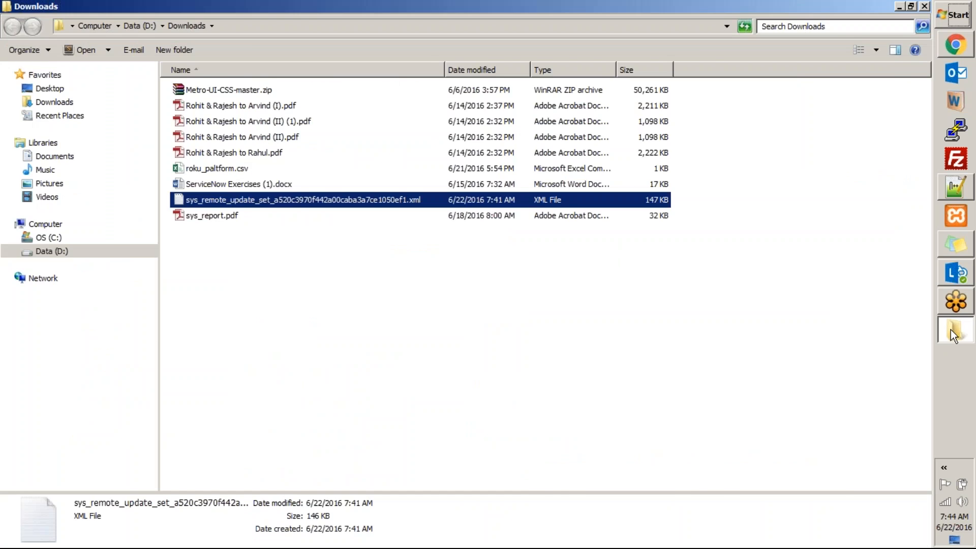
{"action": "left_click", "coordinate": [953, 332]}
{"action": "left_click", "coordinate": [954, 338]}
{"action": "left_click", "coordinate": [926, 8]}
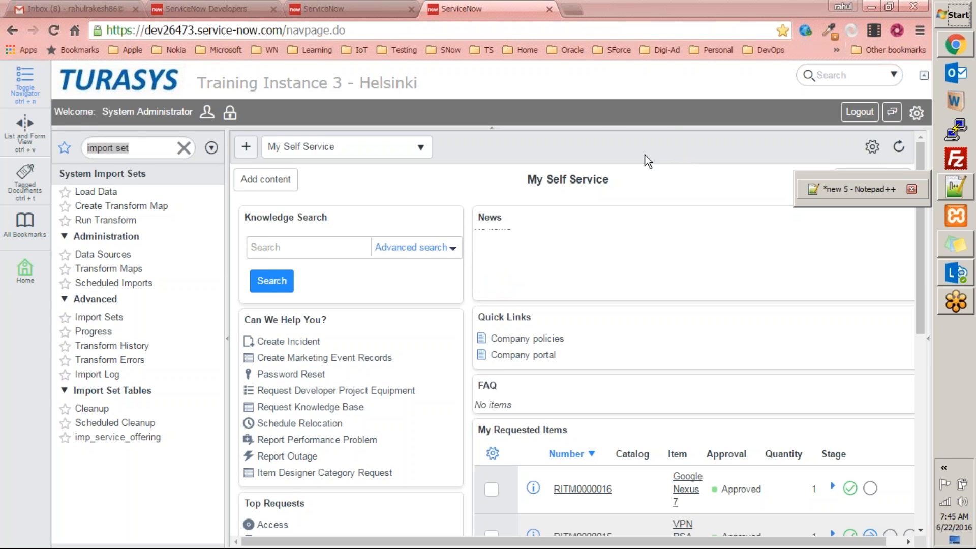
Step: Set Load Data to fill the existing Computer [imp_computer] table from the Example CSV FTP SSL test data source
{"action": "left_click", "coordinate": [109, 191]}
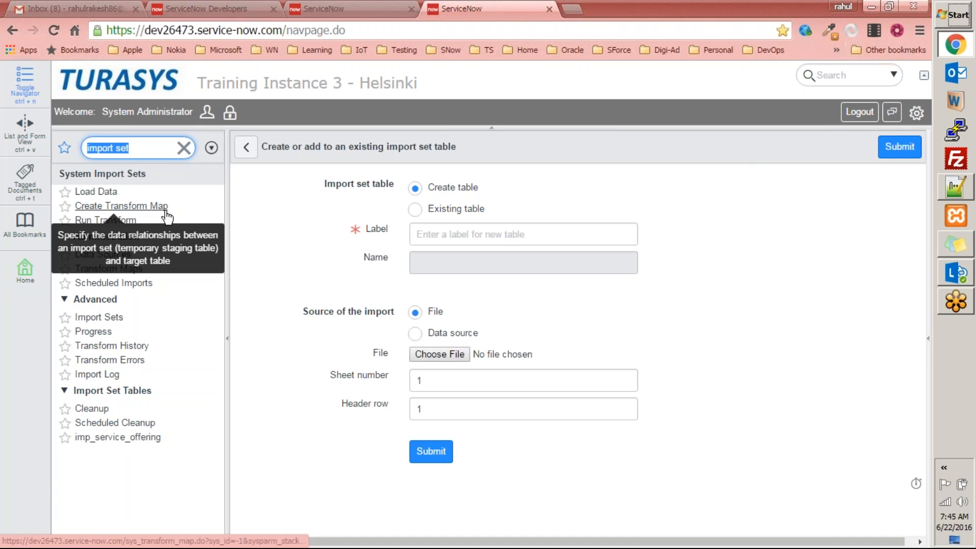
{"action": "left_click", "coordinate": [416, 335]}
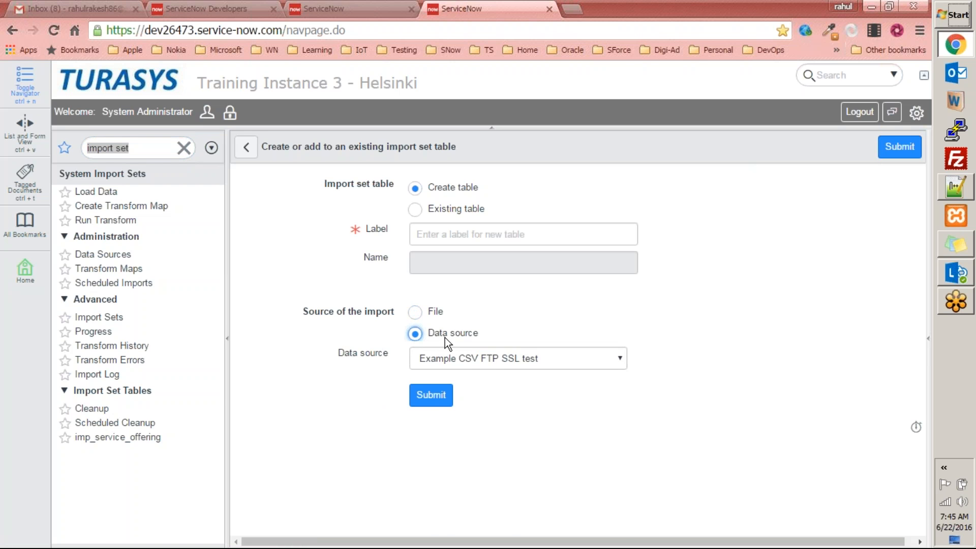
{"action": "left_click", "coordinate": [489, 361]}
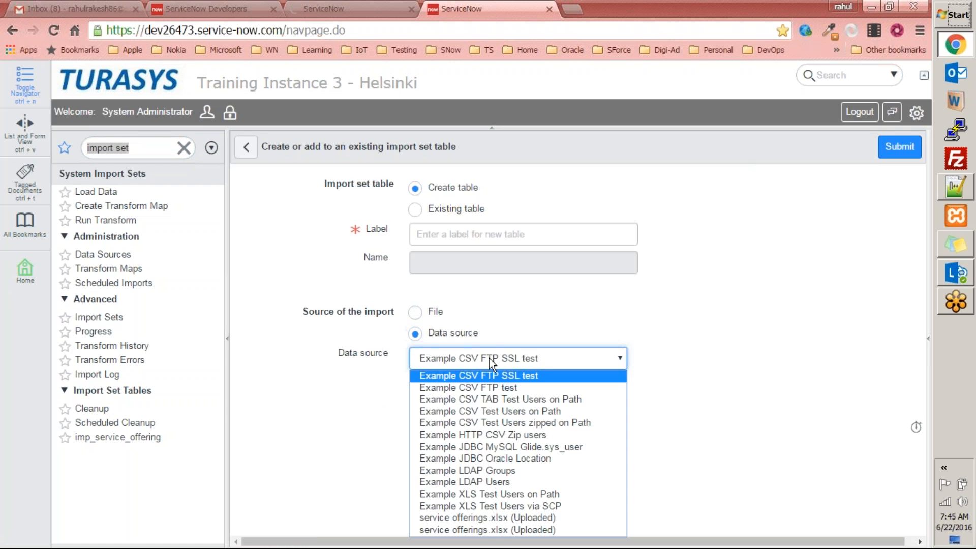
{"action": "left_click", "coordinate": [668, 333]}
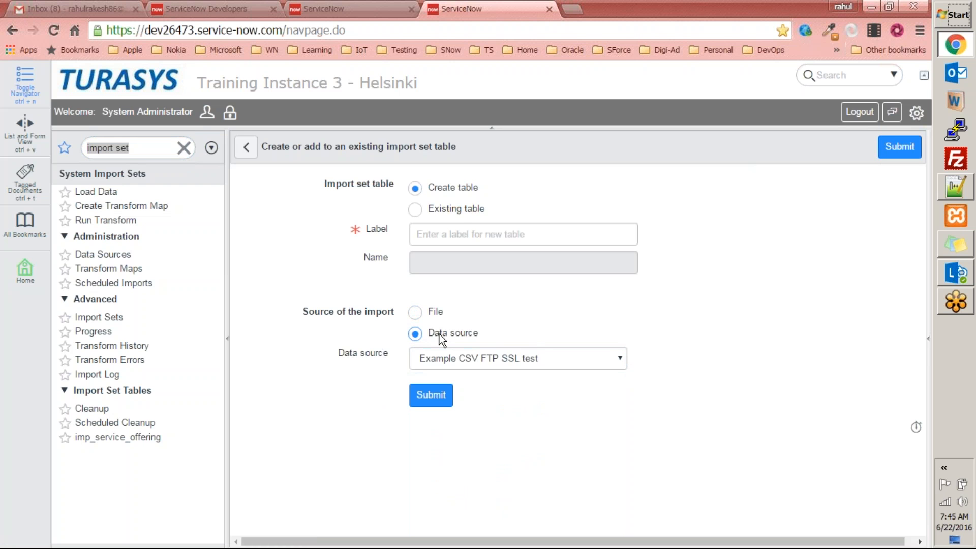
{"action": "left_click", "coordinate": [415, 212]}
{"action": "left_click", "coordinate": [503, 331]}
{"action": "left_click", "coordinate": [416, 285]}
{"action": "left_click", "coordinate": [416, 284]}
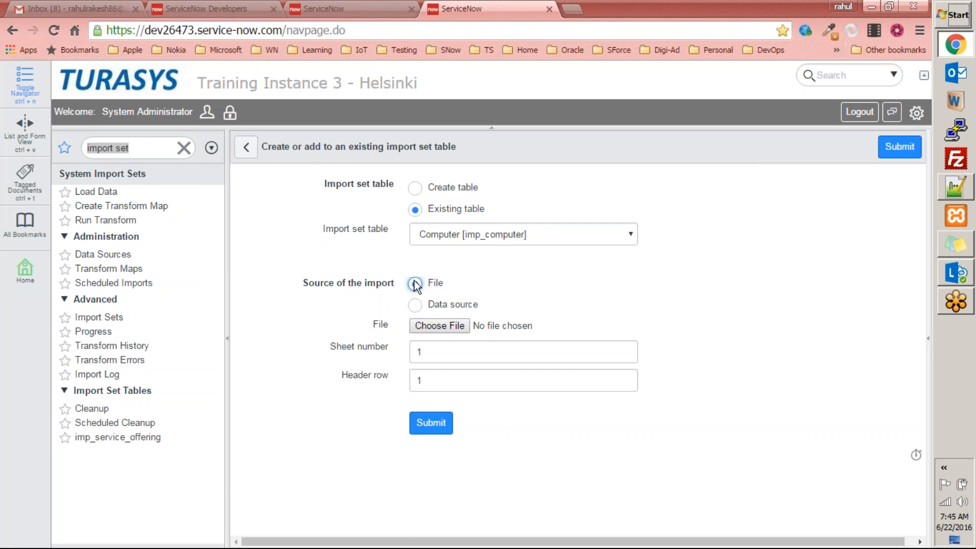
{"action": "left_click", "coordinate": [425, 326]}
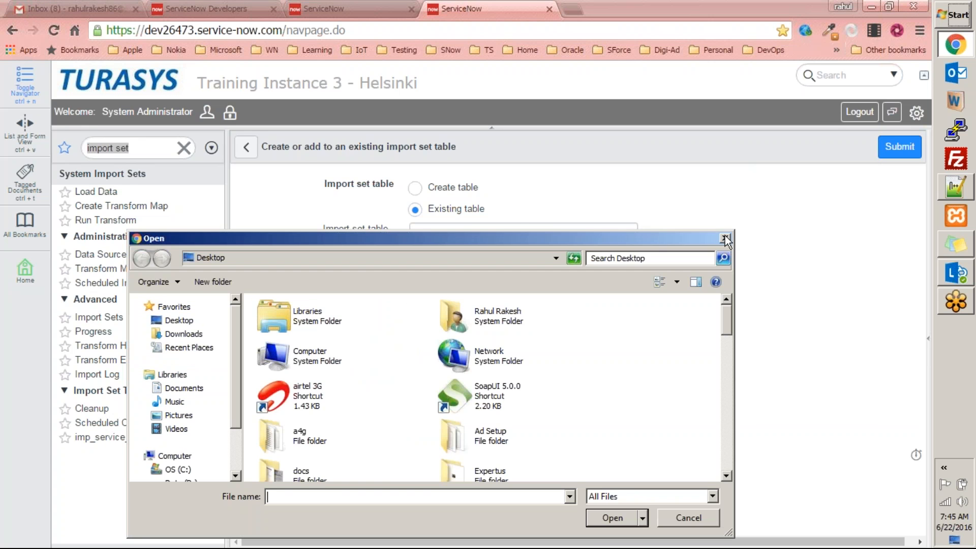
{"action": "left_click", "coordinate": [726, 238]}
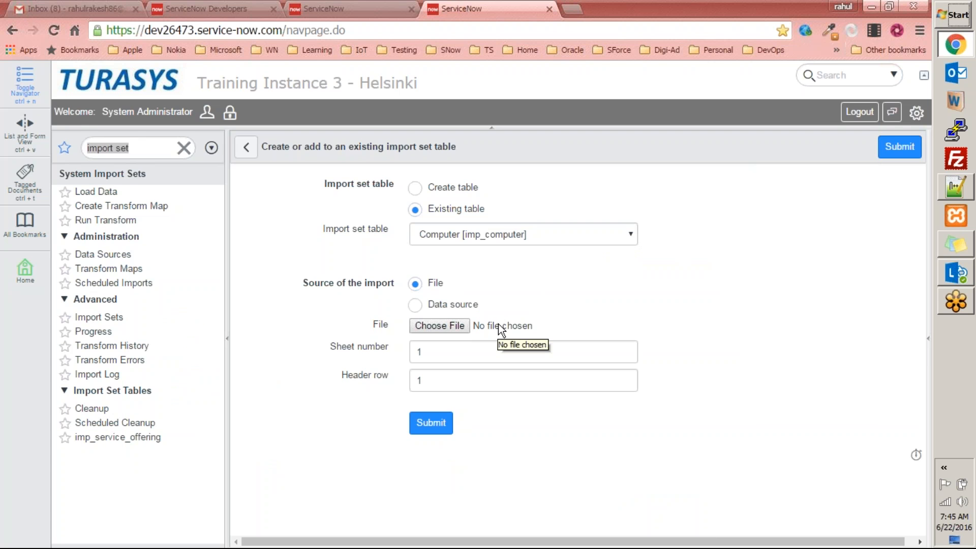
{"action": "left_click", "coordinate": [417, 304]}
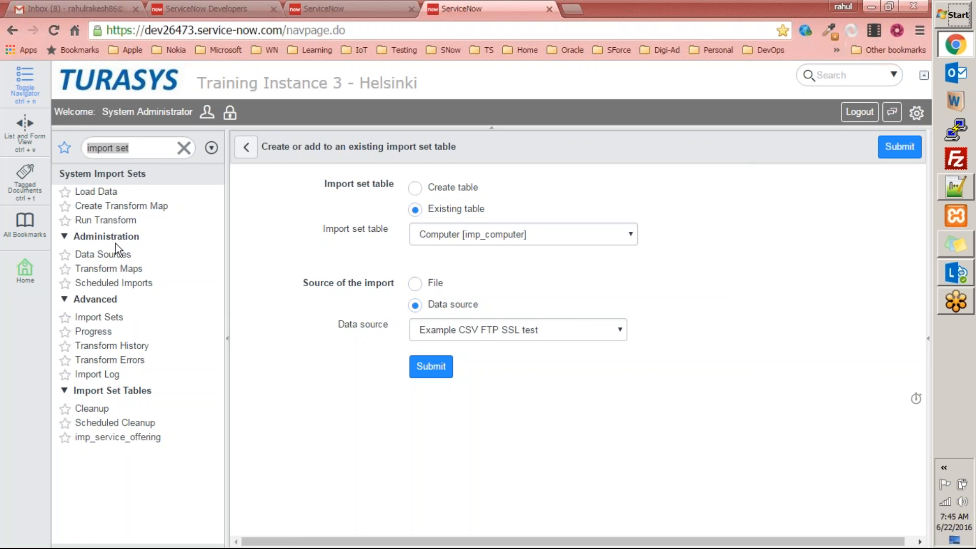
{"action": "left_click", "coordinate": [108, 256]}
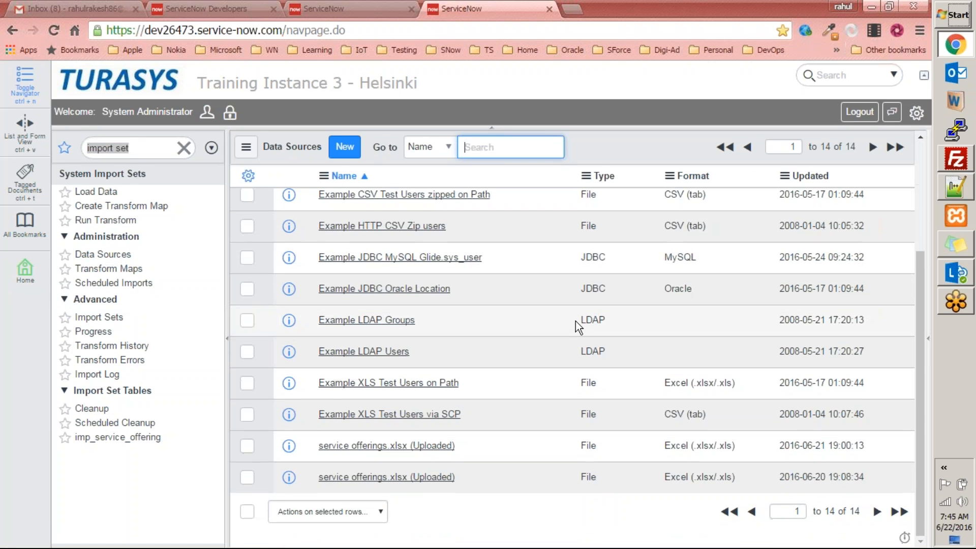
{"action": "scroll", "coordinate": [579, 321], "scroll_direction": "down", "scroll_amount": 3}
{"action": "scroll", "coordinate": [579, 312], "scroll_direction": "up", "scroll_amount": 3}
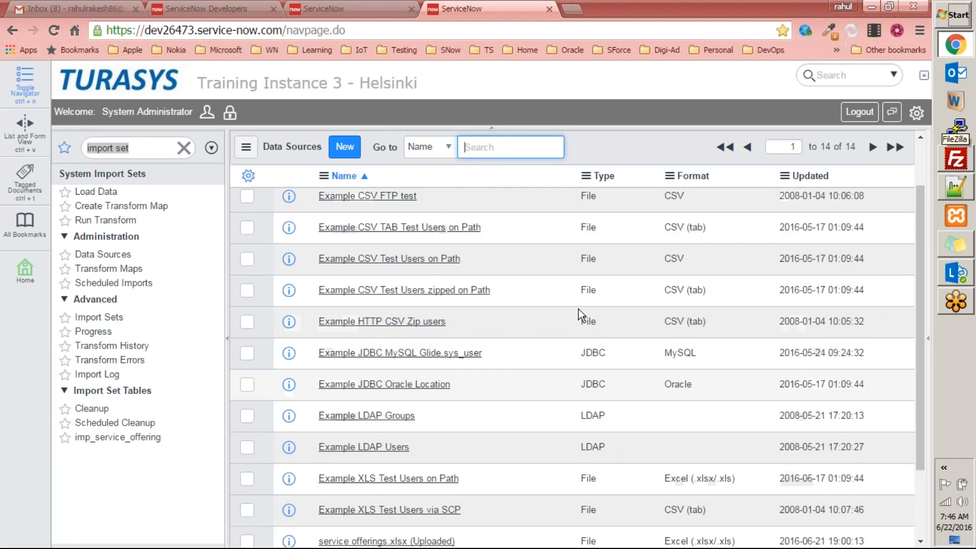
{"action": "scroll", "coordinate": [371, 291], "scroll_direction": "down", "scroll_amount": 3}
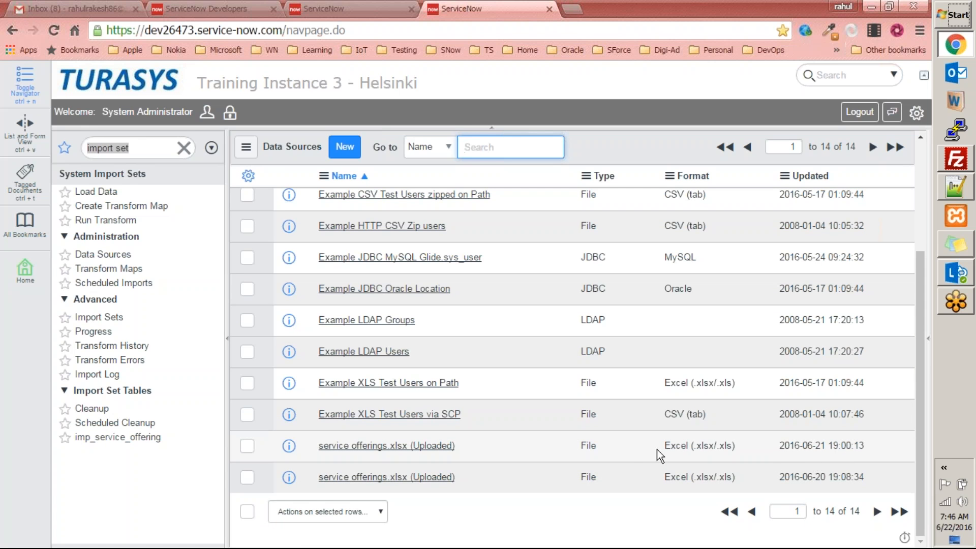
{"action": "scroll", "coordinate": [529, 471], "scroll_direction": "up", "scroll_amount": 2}
{"action": "scroll", "coordinate": [529, 471], "scroll_direction": "up", "scroll_amount": 2}
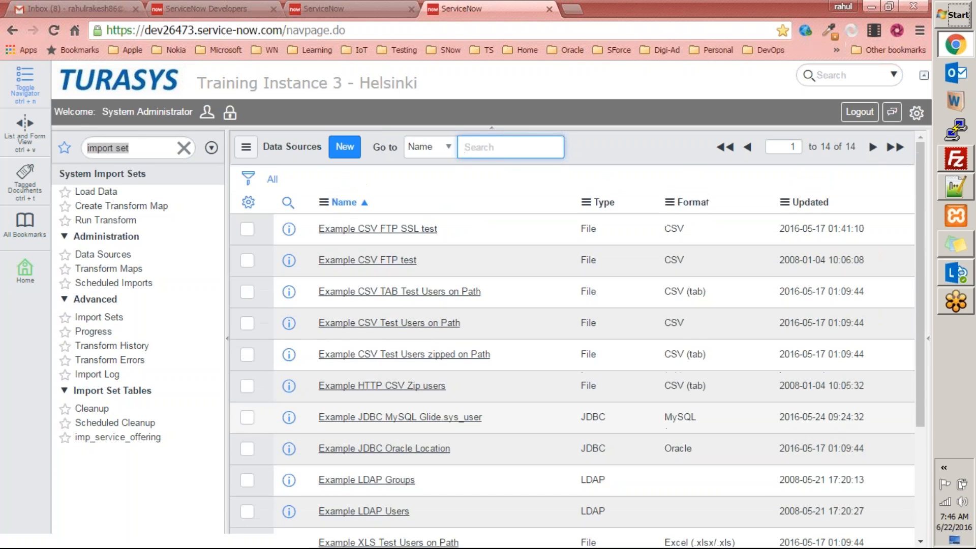
{"action": "left_click", "coordinate": [104, 255]}
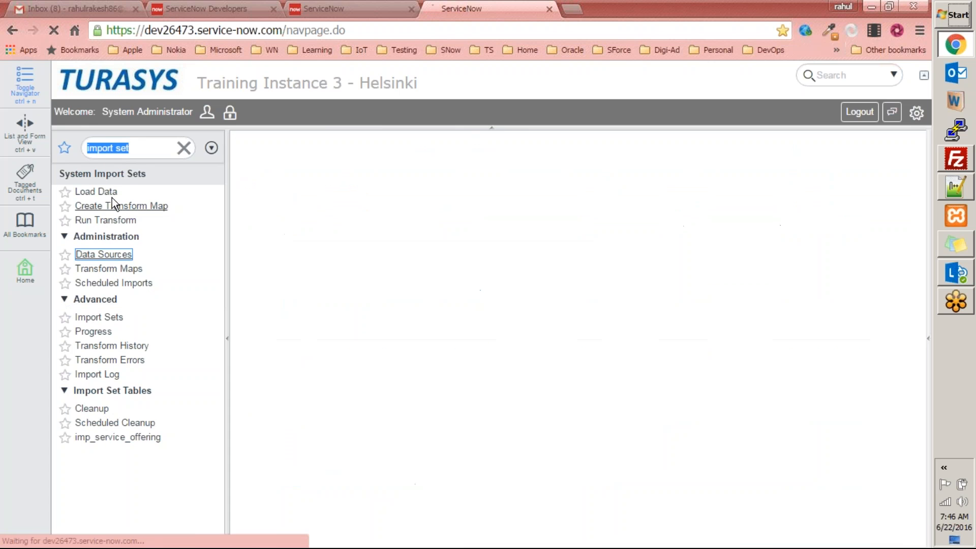
Step: Set Load Data to create a new table from the uploaded service offerings.xlsx source, then view Data Sources
{"action": "left_click", "coordinate": [96, 192]}
{"action": "left_click", "coordinate": [501, 330]}
{"action": "left_click", "coordinate": [479, 490]}
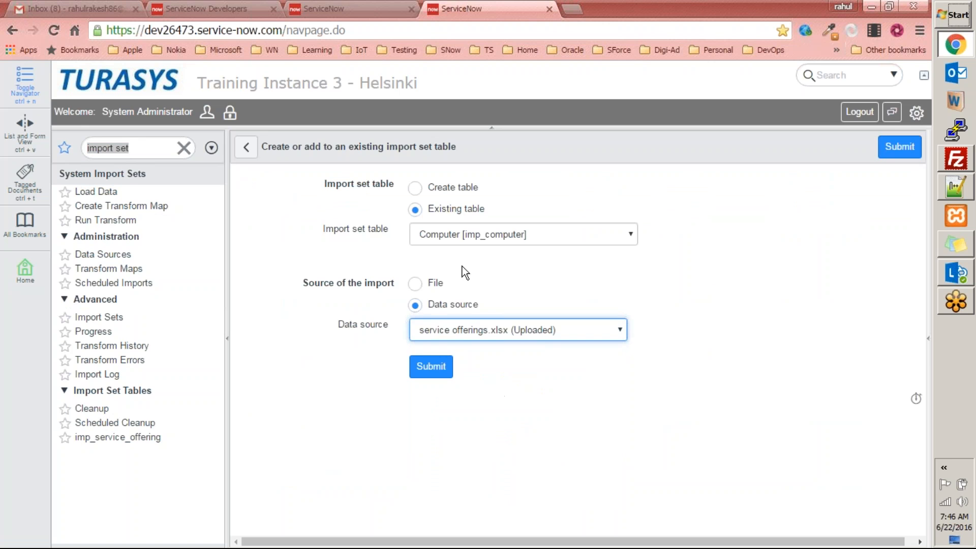
{"action": "left_click", "coordinate": [425, 190]}
{"action": "left_click", "coordinate": [426, 240]}
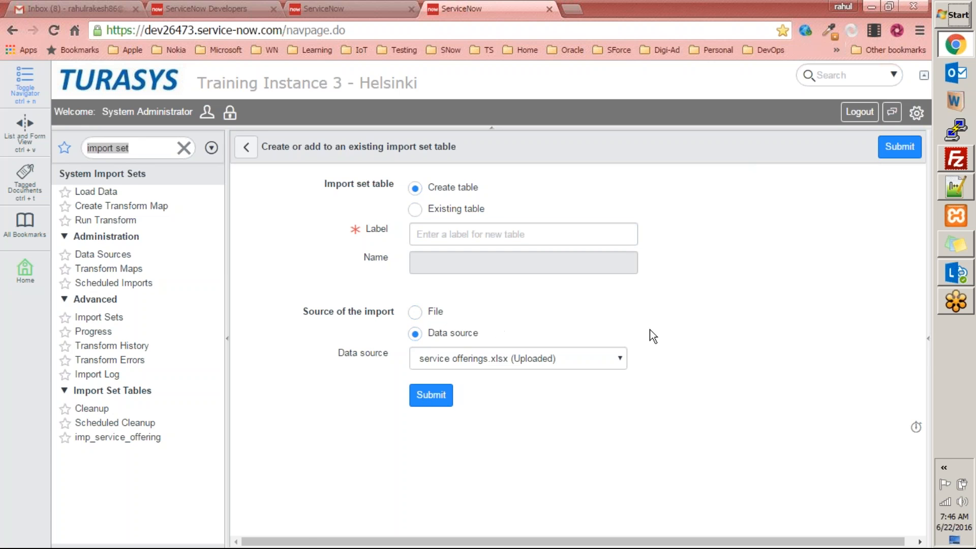
{"action": "left_click", "coordinate": [99, 256]}
Step: Review the Example LDAP Users data source's name, ldap_import table name and LDAP type
{"action": "scroll", "coordinate": [436, 380], "scroll_direction": "down", "scroll_amount": 3}
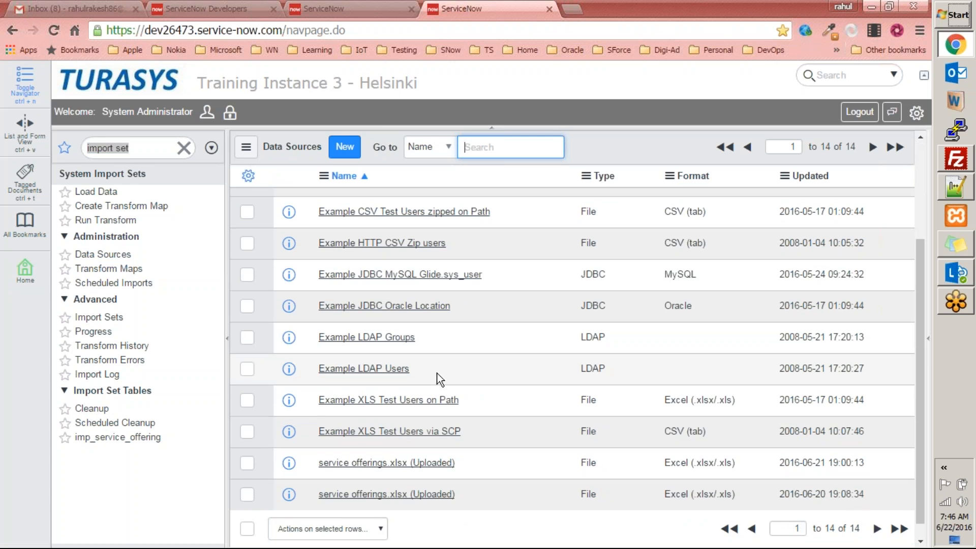
{"action": "scroll", "coordinate": [440, 379], "scroll_direction": "up", "scroll_amount": 2}
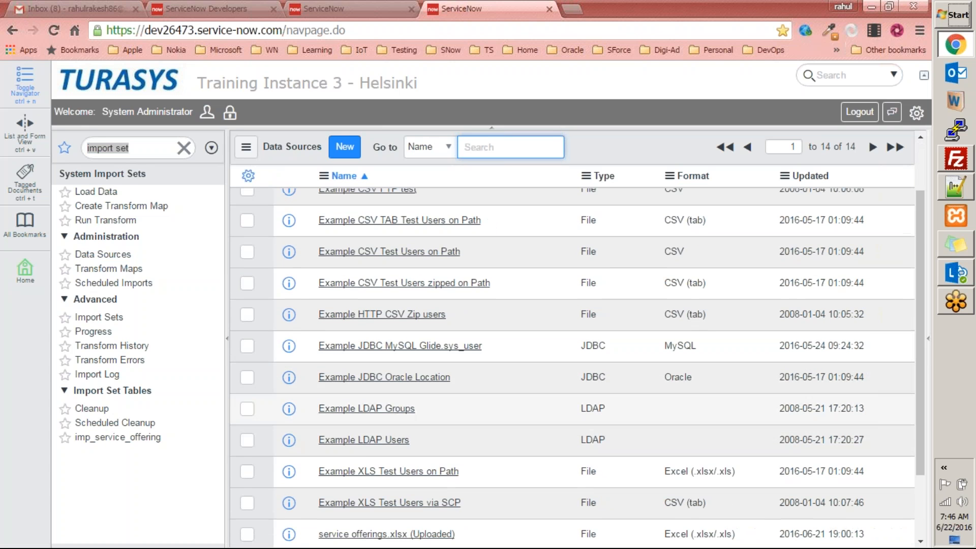
{"action": "left_click", "coordinate": [367, 440]}
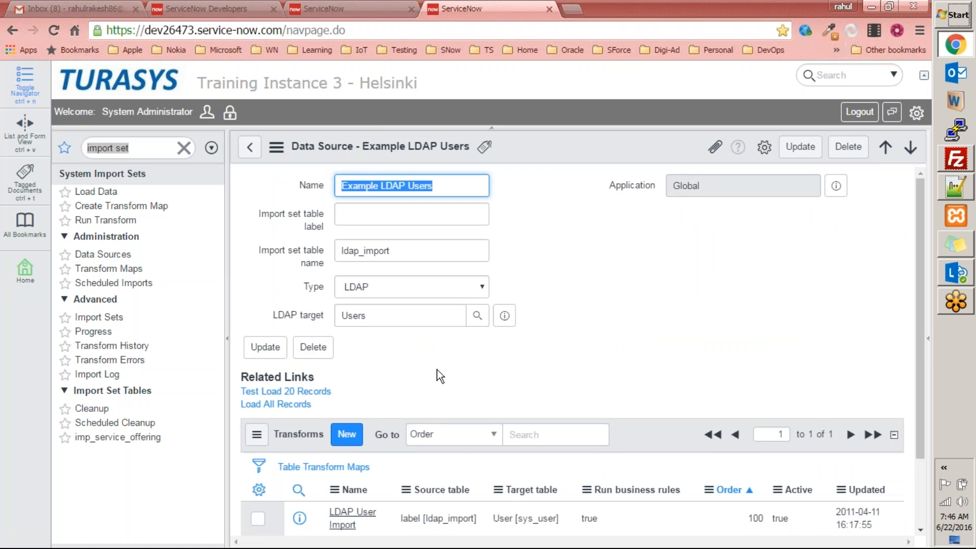
{"action": "left_click", "coordinate": [542, 270]}
{"action": "scroll", "coordinate": [539, 284], "scroll_direction": "down", "scroll_amount": 2}
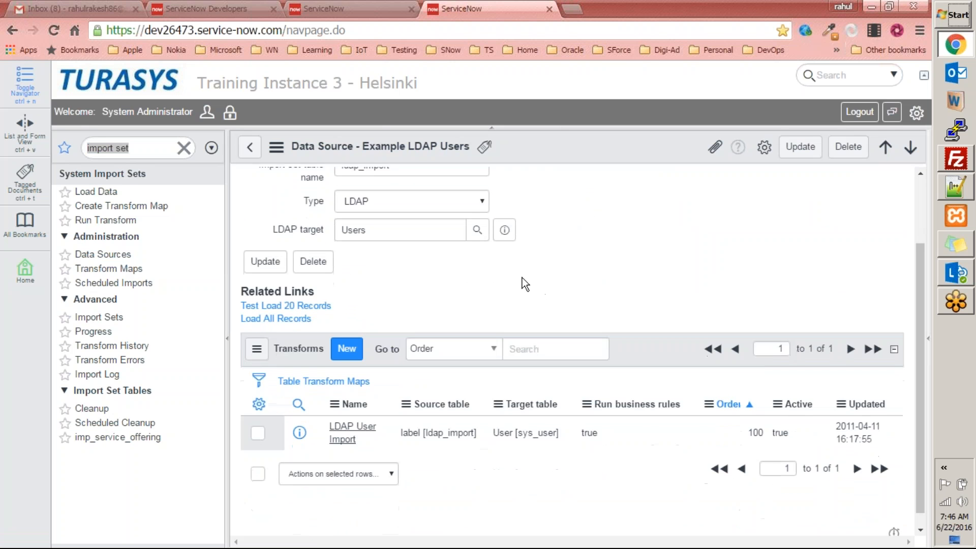
{"action": "scroll", "coordinate": [521, 272], "scroll_direction": "up", "scroll_amount": 1}
{"action": "scroll", "coordinate": [521, 272], "scroll_direction": "up", "scroll_amount": 1}
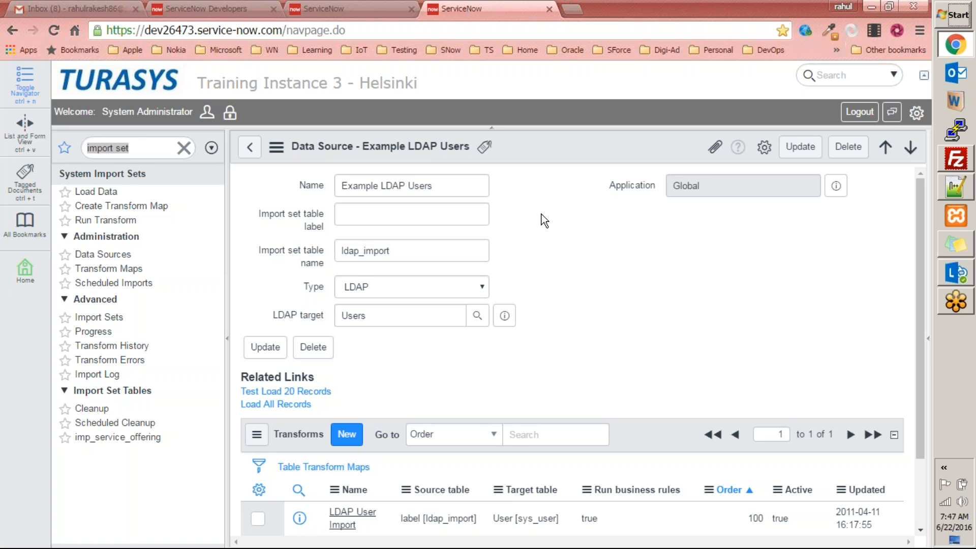
{"action": "left_click", "coordinate": [310, 185]}
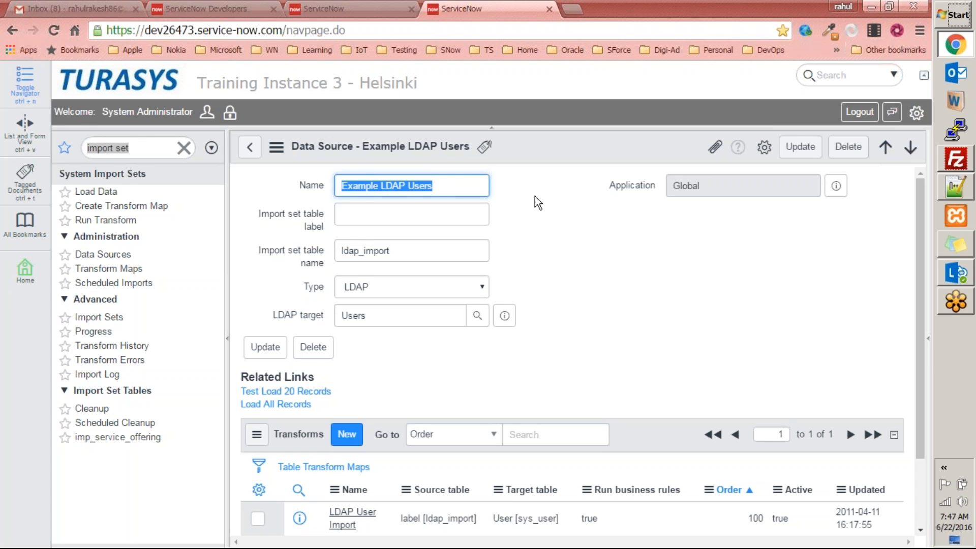
{"action": "left_click", "coordinate": [549, 209]}
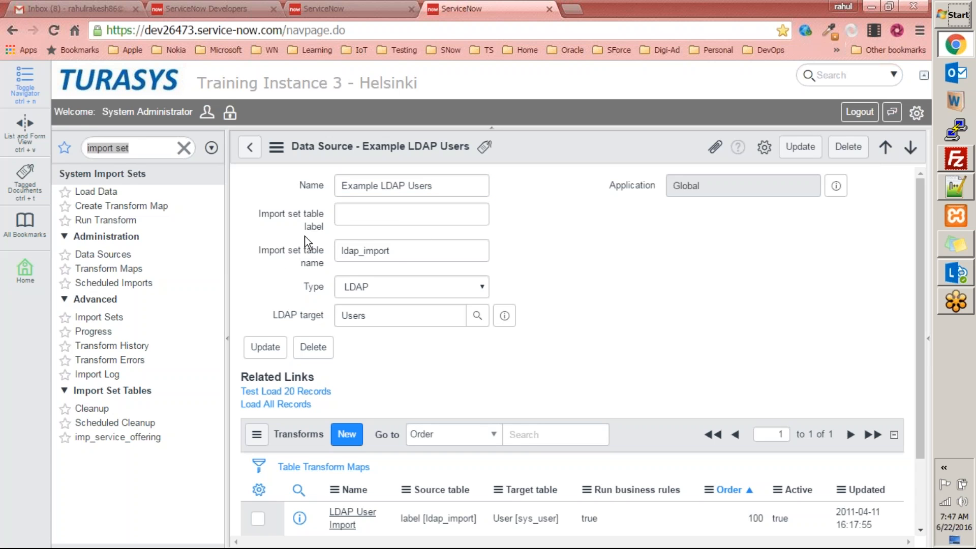
{"action": "left_click_drag", "start_coordinate": [409, 252], "coordinate": [315, 250]}
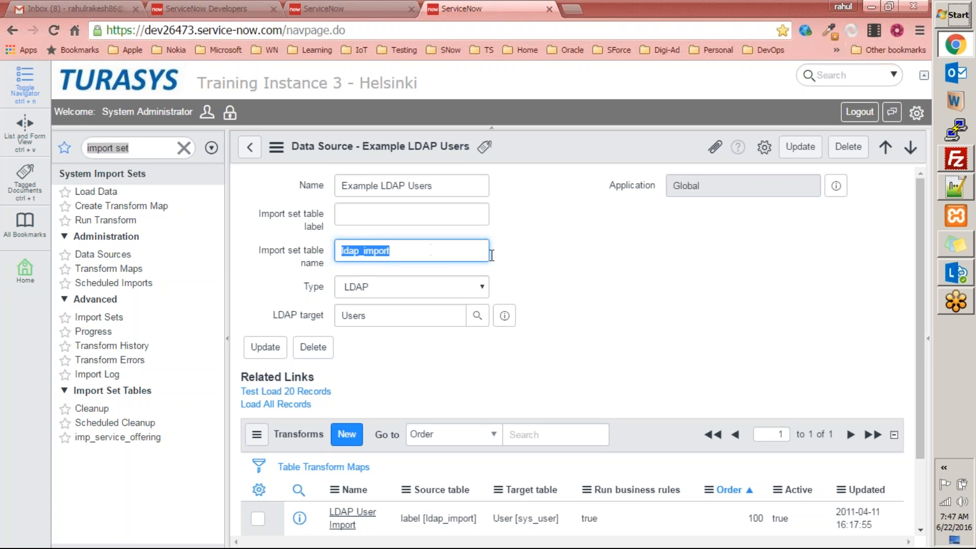
{"action": "left_click", "coordinate": [588, 280]}
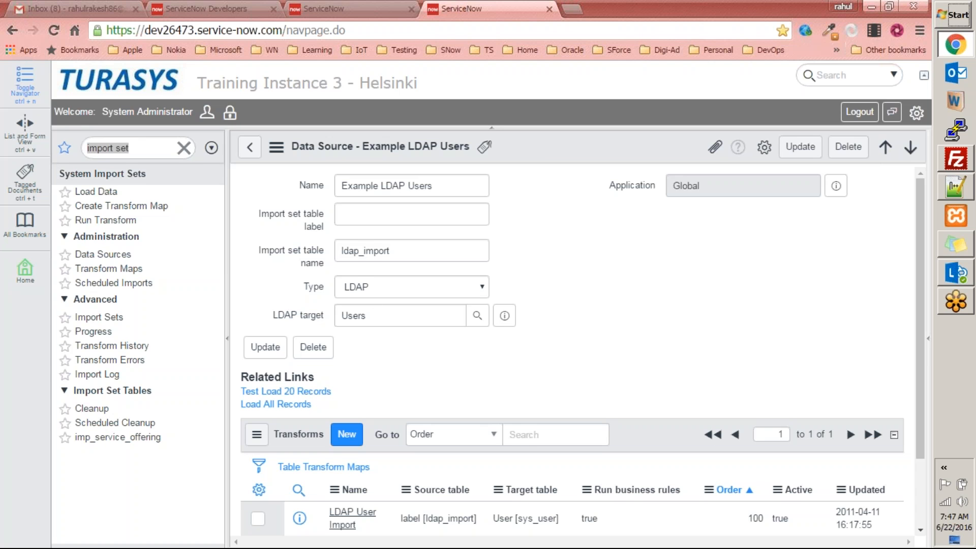
{"action": "left_click", "coordinate": [124, 257]}
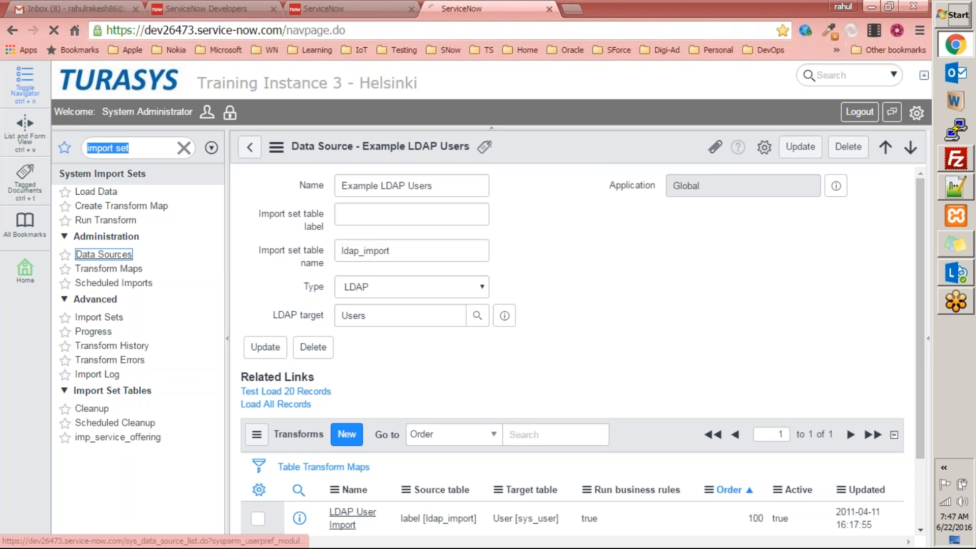
Step: Start a blank new data source record and launch an empty Paint window with mspaint
{"action": "left_click", "coordinate": [348, 151]}
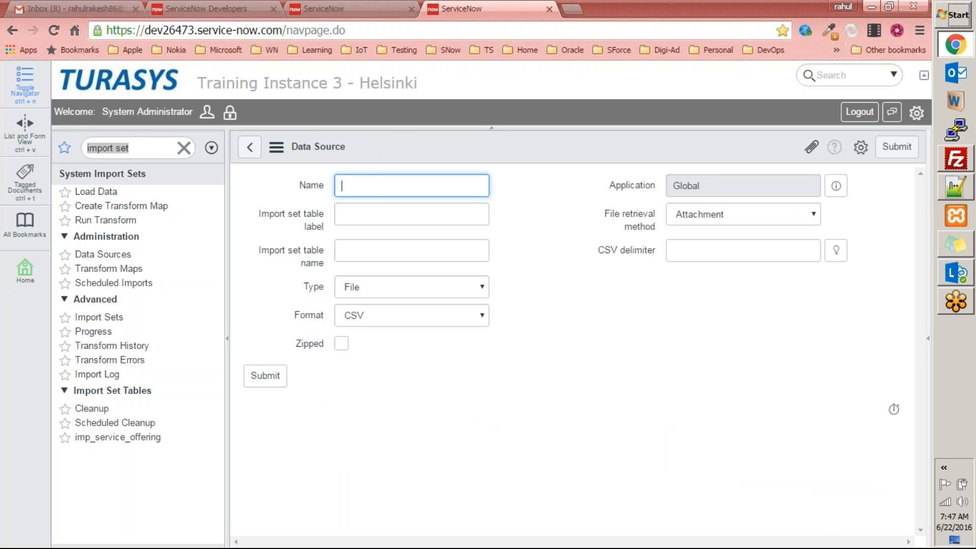
{"action": "key", "text": "super+r"}
{"action": "key", "text": "Return"}
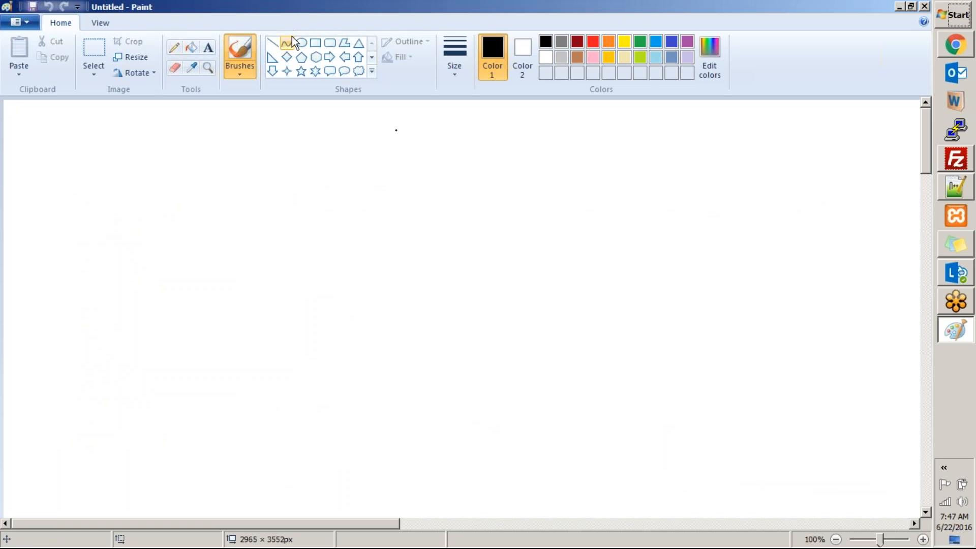
Step: Draw a trial rectangle on the Paint canvas and undo it
{"action": "left_click", "coordinate": [316, 43]}
{"action": "mouse_move", "coordinate": [58, 193]}
{"action": "left_mouse_down"}
{"action": "mouse_move", "coordinate": [70, 360]}
{"action": "mouse_move", "coordinate": [224, 376]}
{"action": "left_mouse_up"}
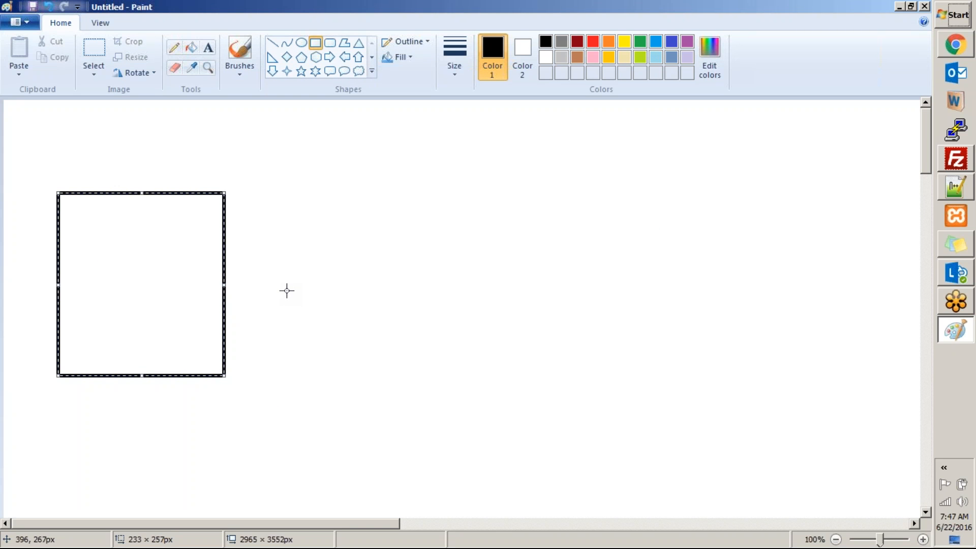
{"action": "key", "text": "ctrl+z"}
Step: Launch Excel and start a new blank workbook
{"action": "key", "text": "super+r"}
{"action": "type", "text": "ex"}
{"action": "key", "text": "Down"}
{"action": "key", "text": "Return"}
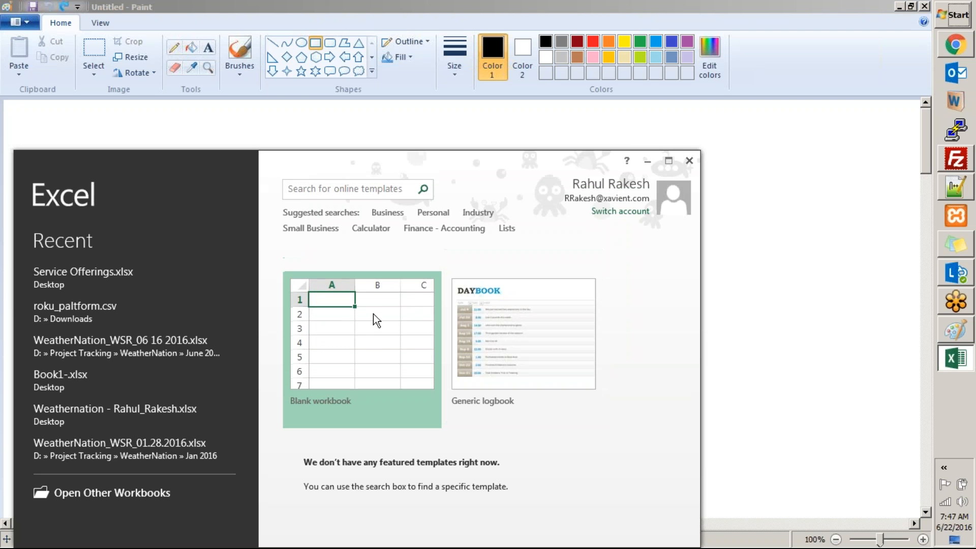
{"action": "left_click", "coordinate": [374, 314]}
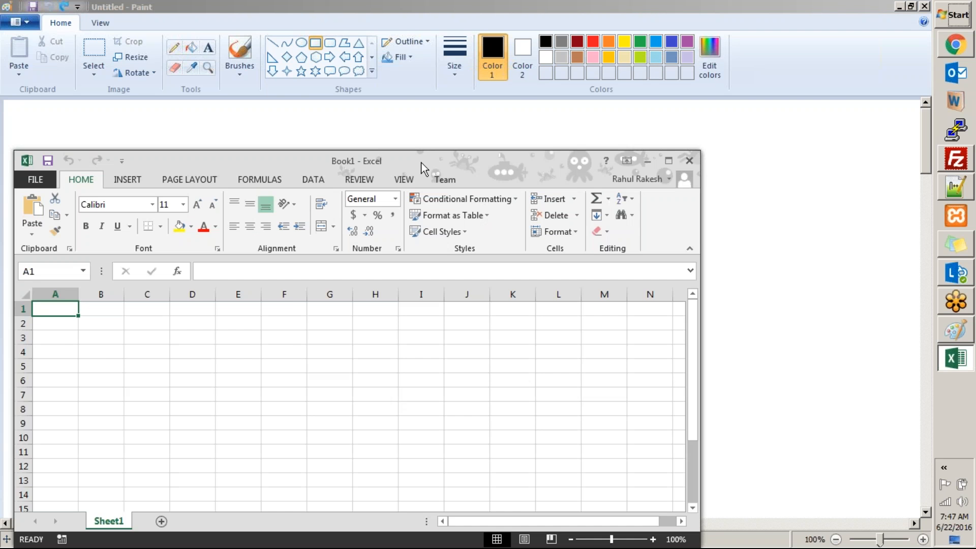
Step: Maximize the workbook and enter the title 'Service Offering' in cell A3
{"action": "double_click", "coordinate": [389, 170]}
{"action": "left_click", "coordinate": [45, 187]}
{"action": "type", "text": "Service"}
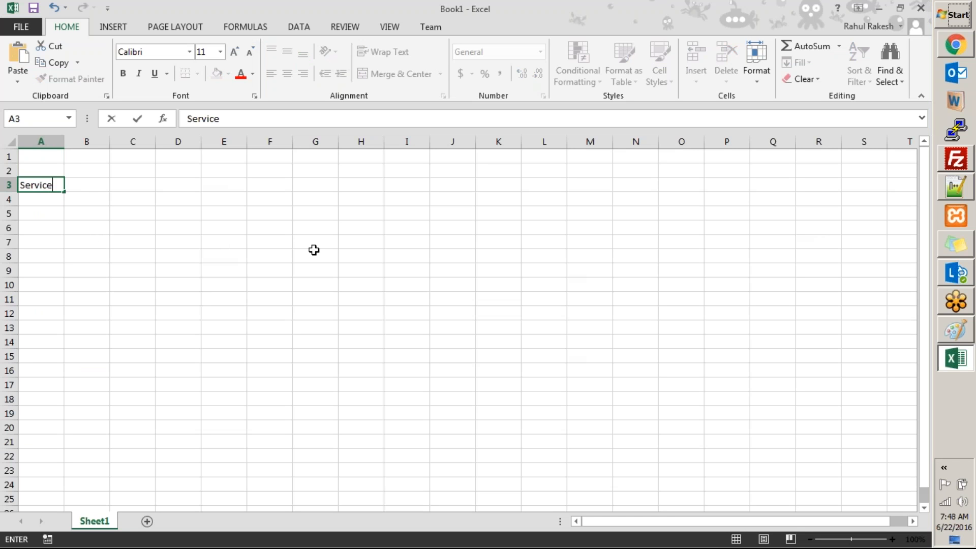
{"action": "type", "text": " Offering"}
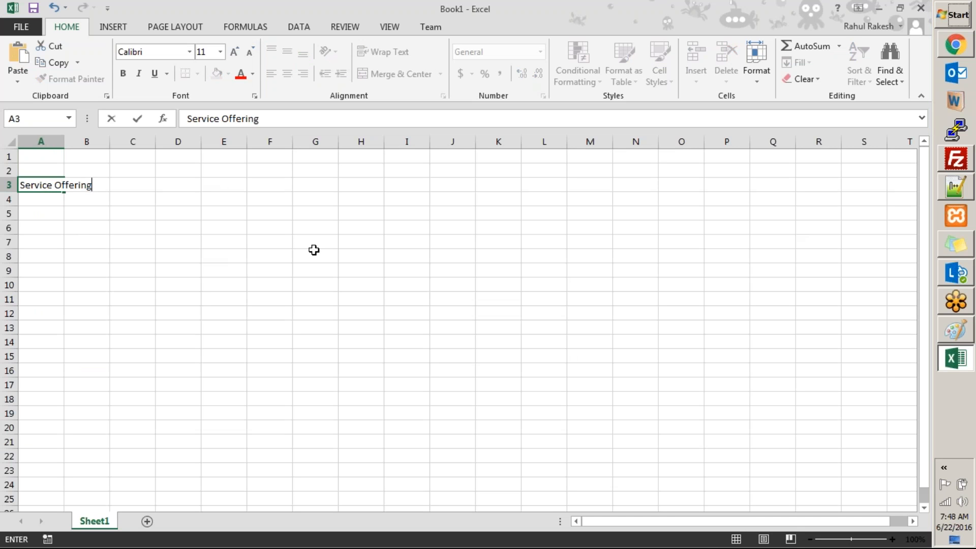
{"action": "key", "text": "Return"}
{"action": "left_click", "coordinate": [71, 228]}
{"action": "left_click", "coordinate": [43, 184]}
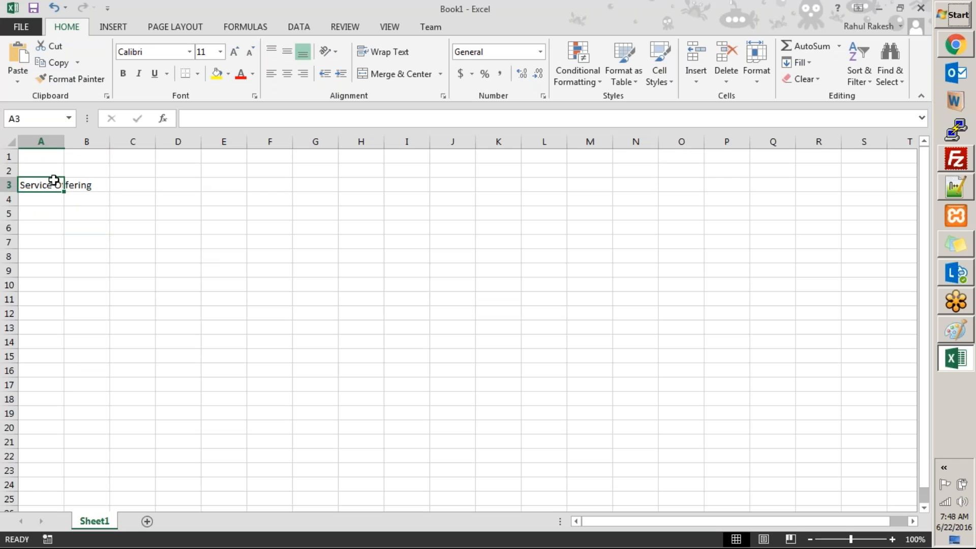
{"action": "left_click_drag", "start_coordinate": [62, 180], "coordinate": [214, 184]}
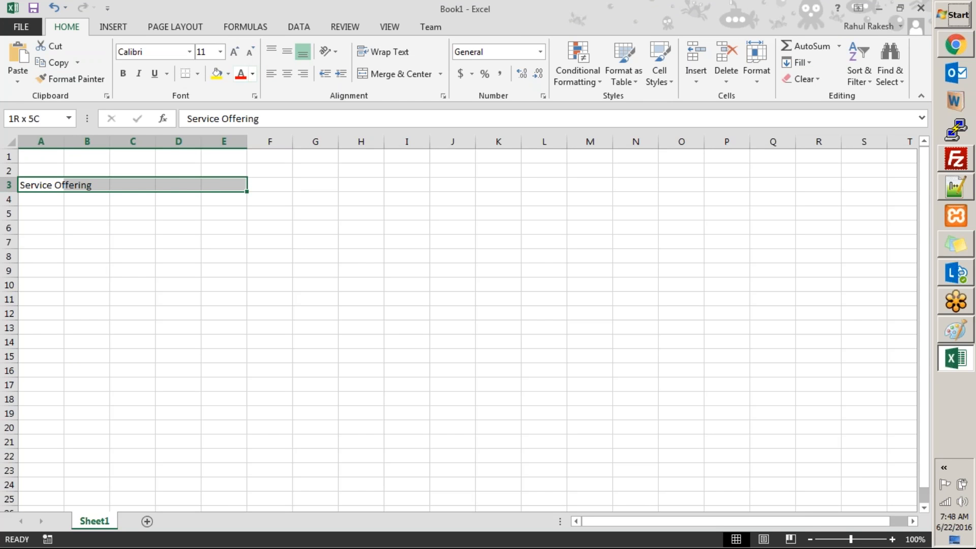
{"action": "key", "text": "ctrl+z"}
Step: Fill row 4 with bold headers column1 through column5
{"action": "left_click", "coordinate": [41, 200]}
{"action": "type", "text": "column1"}
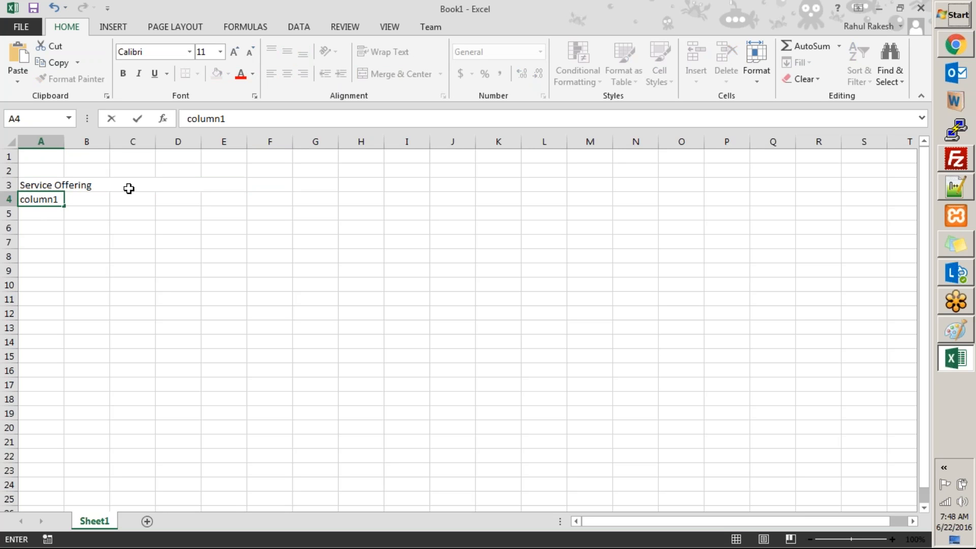
{"action": "key", "text": "Return"}
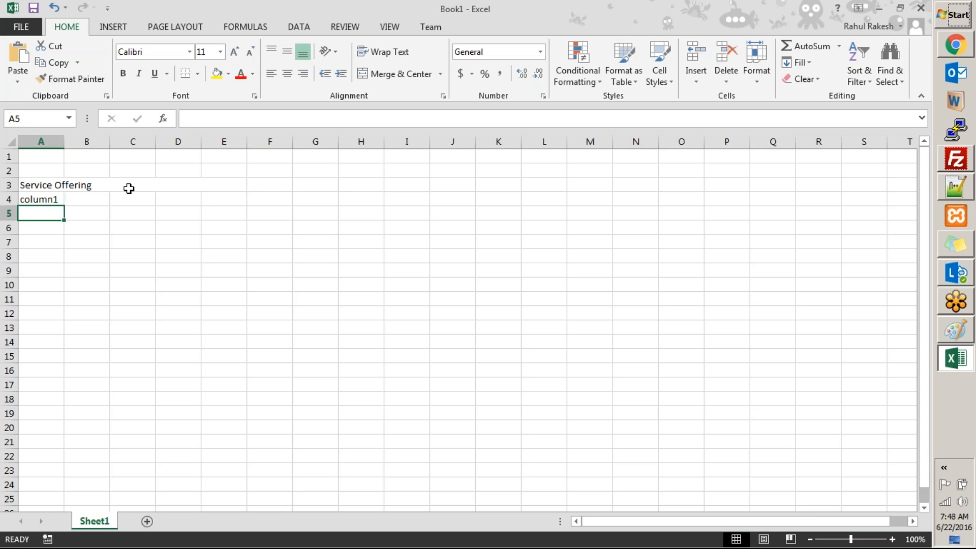
{"action": "left_click", "coordinate": [55, 198]}
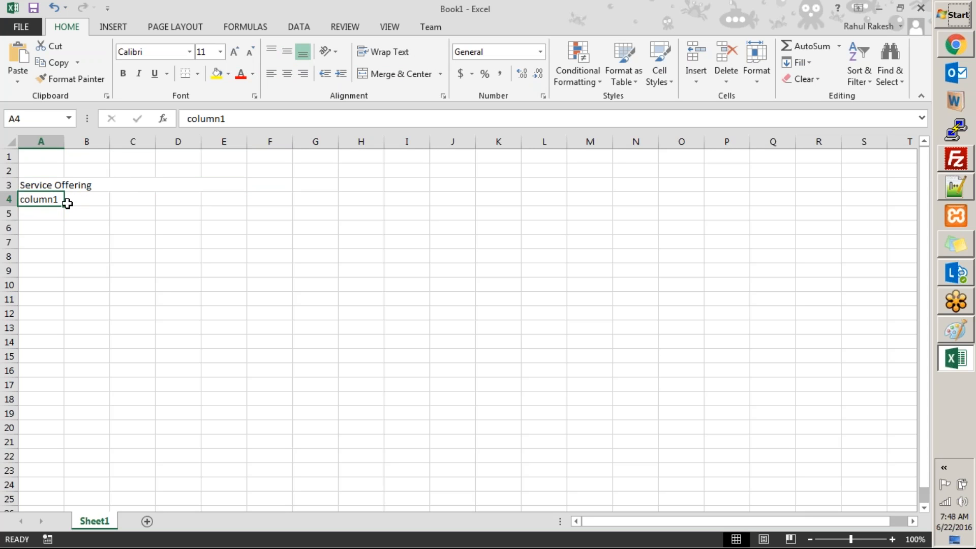
{"action": "left_click_drag", "start_coordinate": [64, 206], "coordinate": [238, 203]}
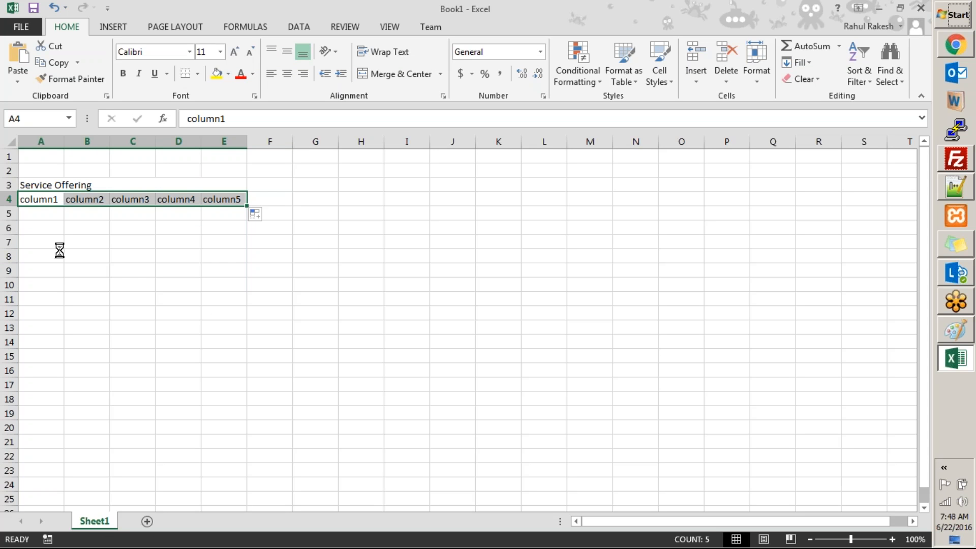
{"action": "key", "text": "ctrl+b"}
{"action": "left_click", "coordinate": [32, 214]}
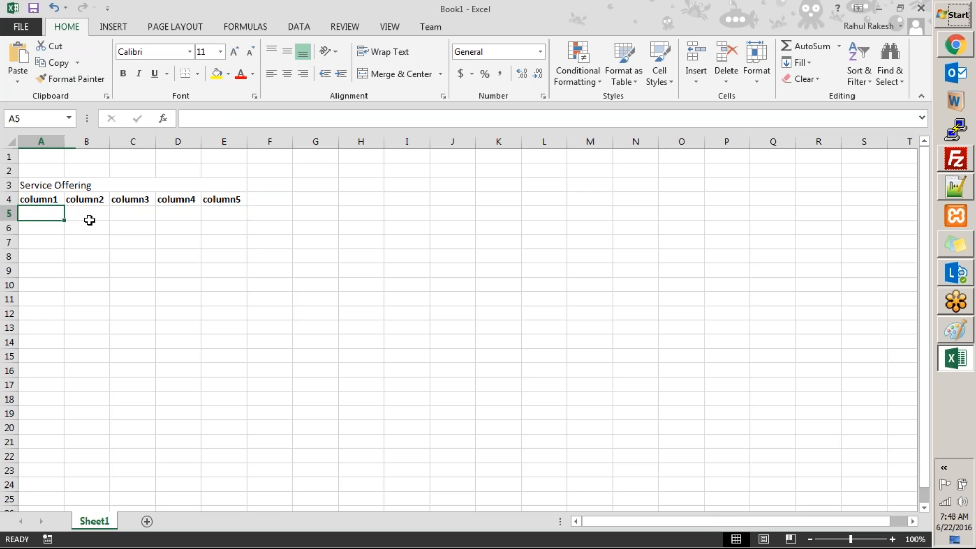
Step: Fill A5:A12 with value1–value8 and B5:B12 with value21–value28
{"action": "type", "text": "value1"}
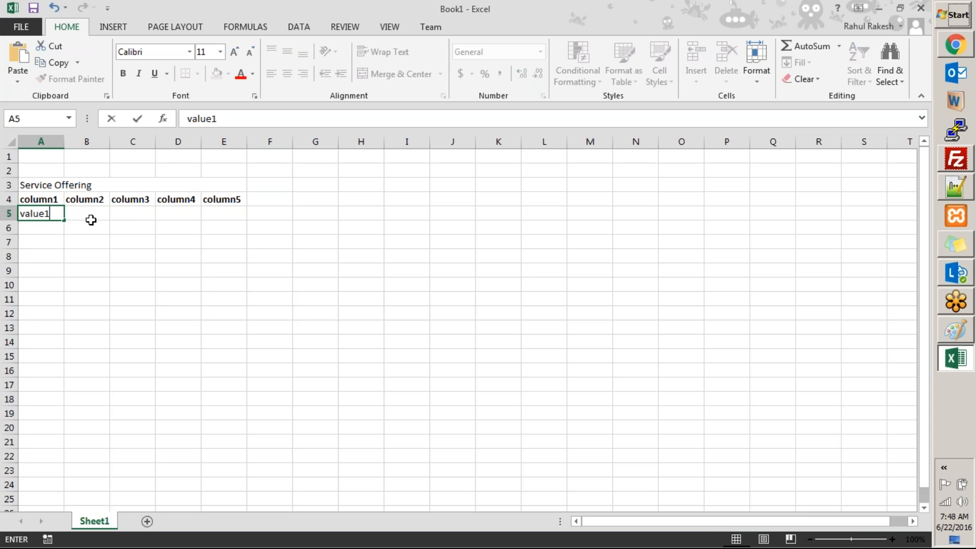
{"action": "key", "text": "Return"}
{"action": "left_click", "coordinate": [61, 216]}
{"action": "left_click_drag", "start_coordinate": [64, 220], "coordinate": [60, 316]}
{"action": "left_click", "coordinate": [85, 213]}
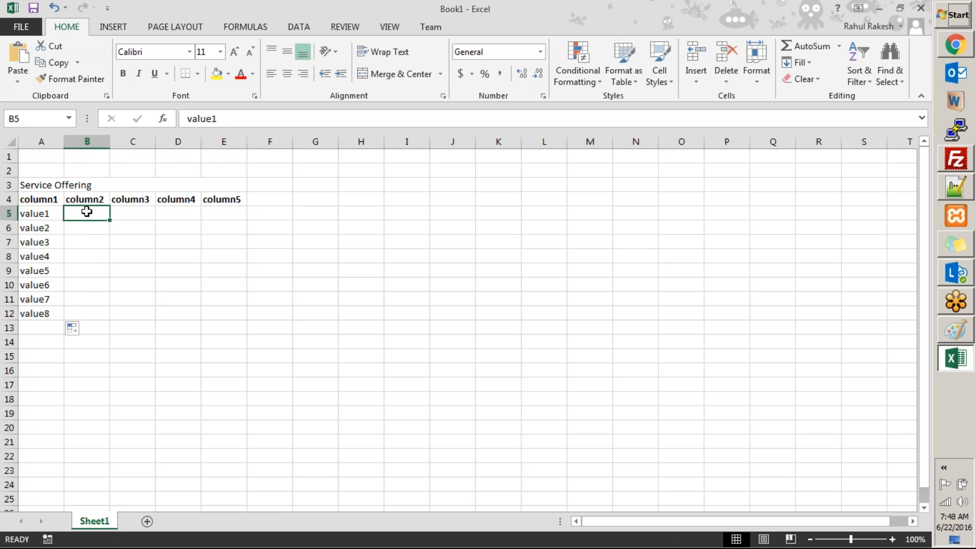
{"action": "type", "text": "value21"}
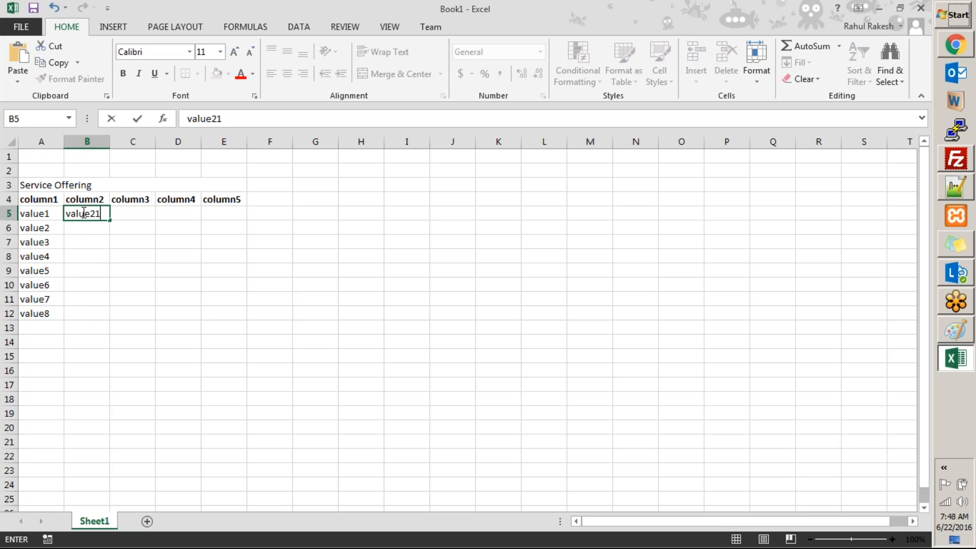
{"action": "left_click", "coordinate": [96, 238]}
{"action": "left_click", "coordinate": [99, 213]}
{"action": "left_click_drag", "start_coordinate": [110, 220], "coordinate": [109, 319]}
Step: Fill C5:C12 with value31–value38
{"action": "left_click", "coordinate": [125, 213]}
{"action": "type", "text": "value3"}
{"action": "key", "text": "Return"}
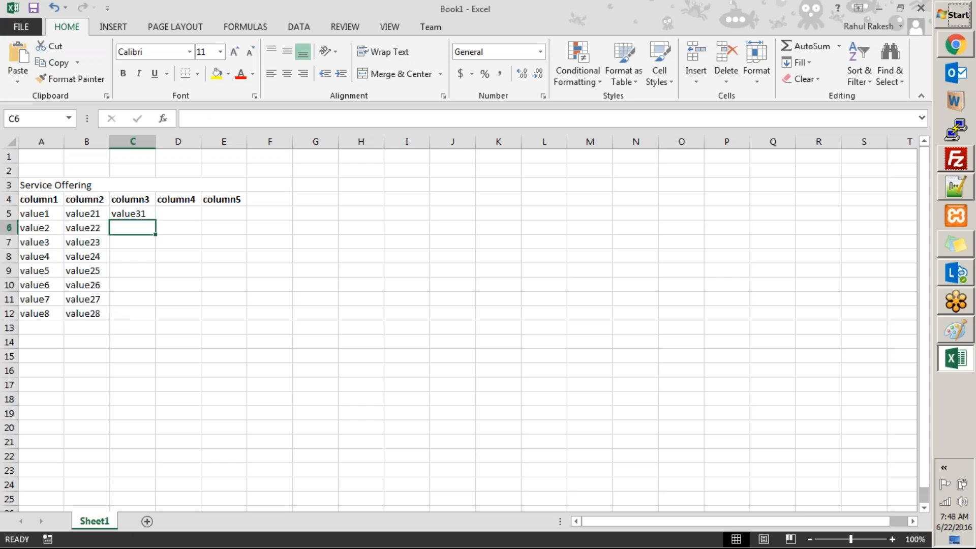
{"action": "left_click", "coordinate": [144, 213]}
{"action": "left_click_drag", "start_coordinate": [156, 220], "coordinate": [150, 318]}
Step: Enter value41 in D5, fixing a stray backslash, and value51 in E5
{"action": "left_click", "coordinate": [173, 212]}
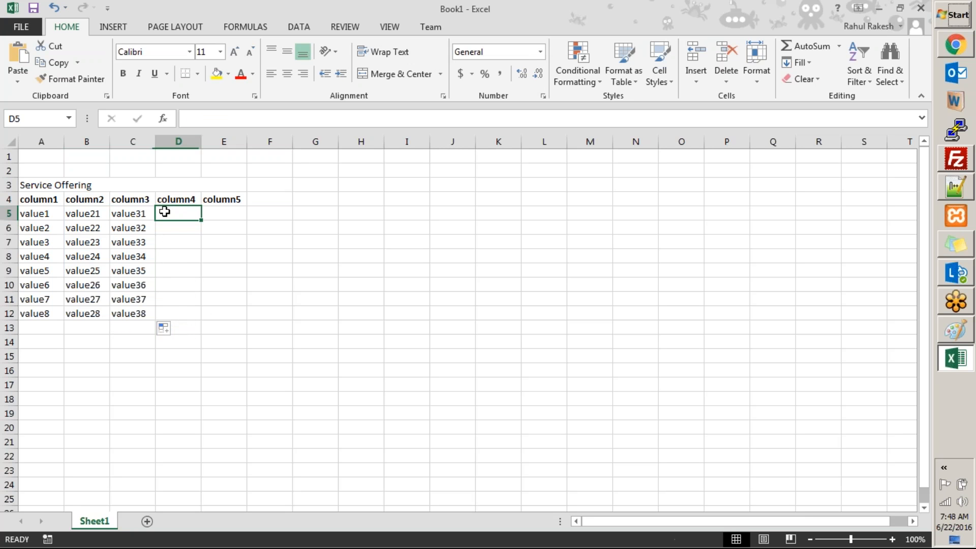
{"action": "type", "text": "value"}
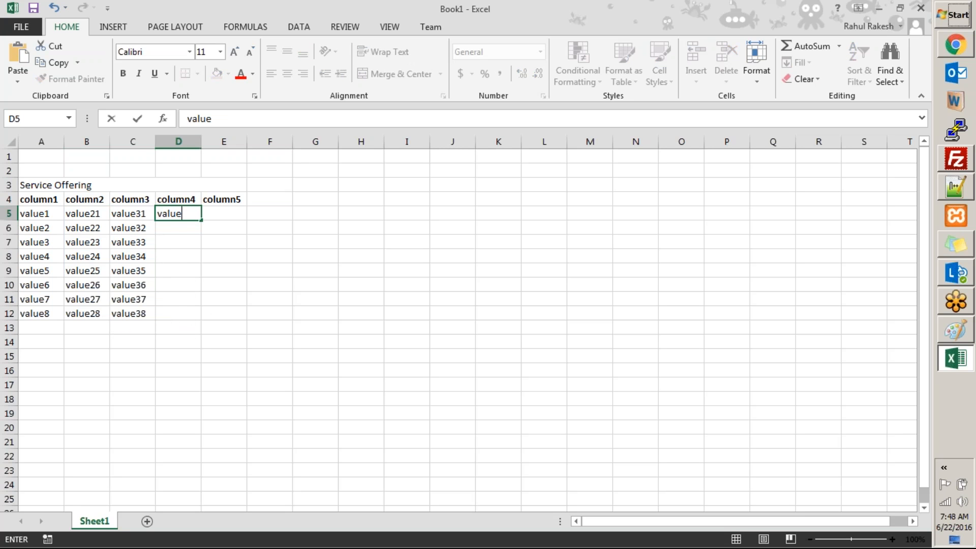
{"action": "type", "text": "41\\"}
{"action": "key", "text": "Return"}
{"action": "left_click", "coordinate": [177, 214]}
{"action": "key", "text": "F2"}
{"action": "key", "text": "BackSpace"}
{"action": "key", "text": "Return"}
{"action": "left_click", "coordinate": [215, 212]}
{"action": "type", "text": "value51"}
Step: Fill columns D and E down to value48 and value58 with the fill handle
{"action": "left_click", "coordinate": [192, 213]}
{"action": "left_click_drag", "start_coordinate": [200, 220], "coordinate": [204, 322]}
{"action": "left_click", "coordinate": [240, 214]}
{"action": "left_click_drag", "start_coordinate": [248, 220], "coordinate": [247, 321]}
Step: Copy the table A3:E12 and paste it into Paint
{"action": "left_click_drag", "start_coordinate": [29, 184], "coordinate": [186, 314]}
{"action": "key", "text": "ctrl+c"}
{"action": "key", "text": "alt+Tab"}
{"action": "key", "text": "ctrl+v"}
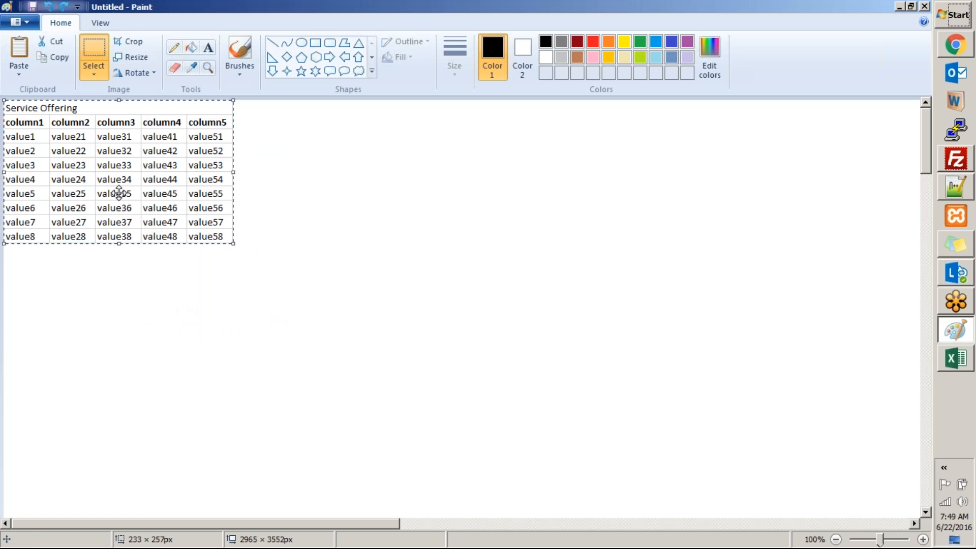
Step: Re-paste the table at full size after discarding the moved and shrunken copies
{"action": "left_click_drag", "start_coordinate": [85, 150], "coordinate": [104, 270]}
{"action": "left_click", "coordinate": [334, 267]}
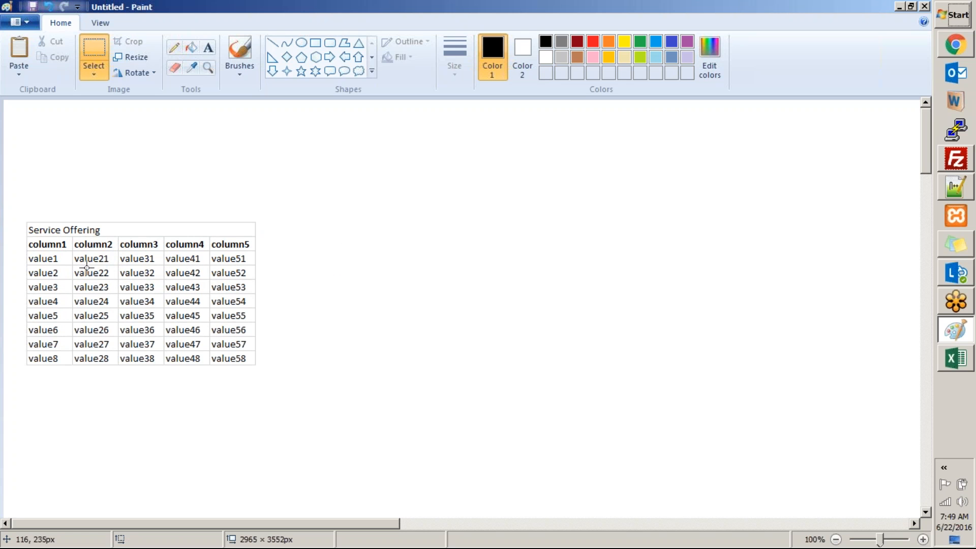
{"action": "key", "text": "ctrl+z"}
{"action": "key", "text": "ctrl+v"}
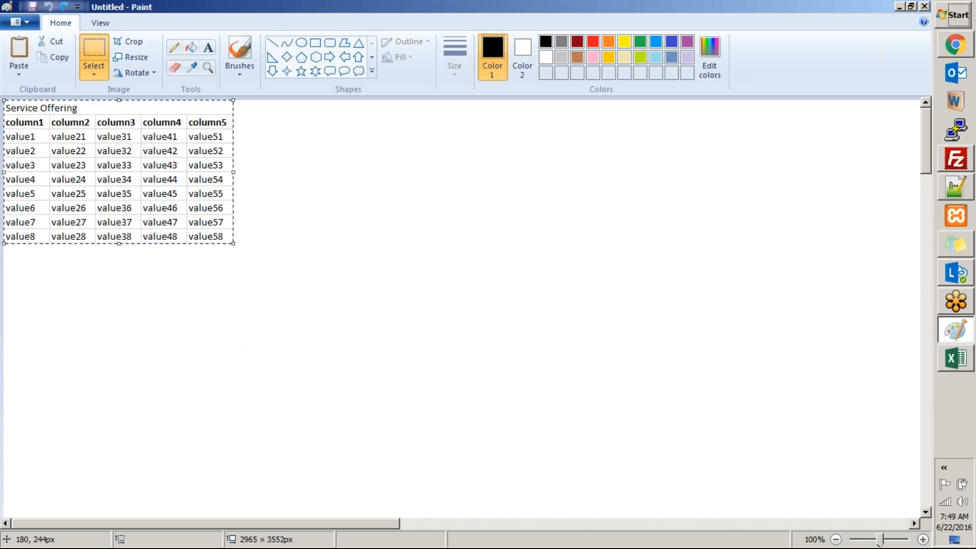
{"action": "left_click_drag", "start_coordinate": [233, 243], "coordinate": [171, 212]}
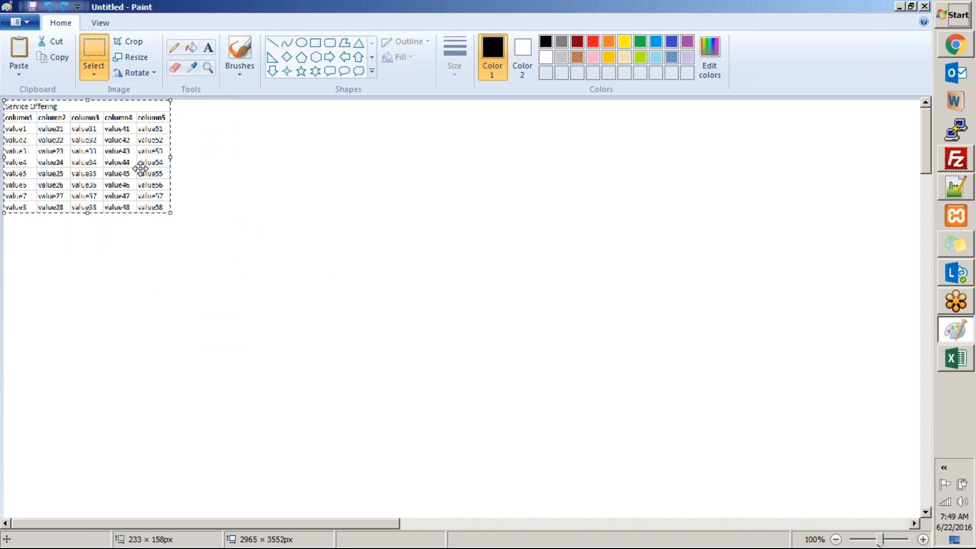
{"action": "key", "text": "Delete"}
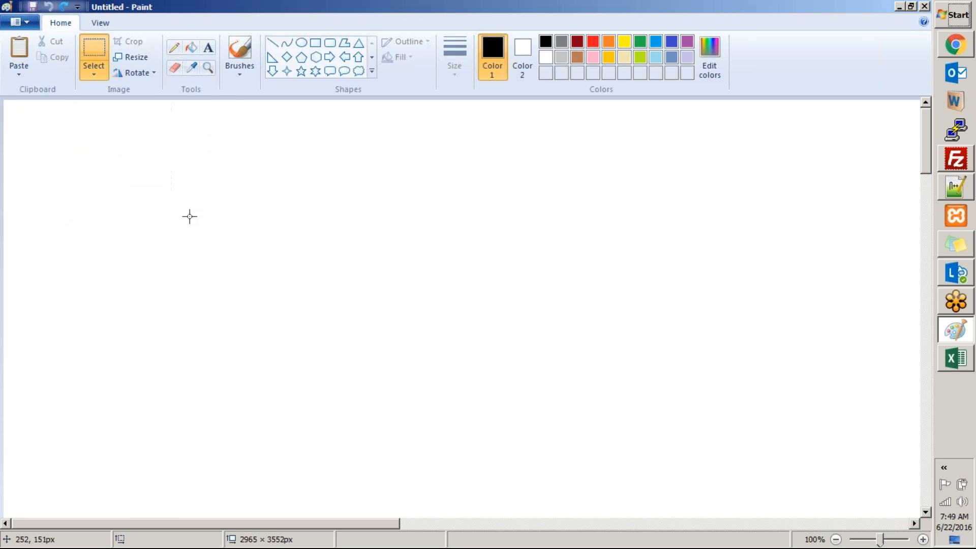
{"action": "key", "text": "ctrl+v"}
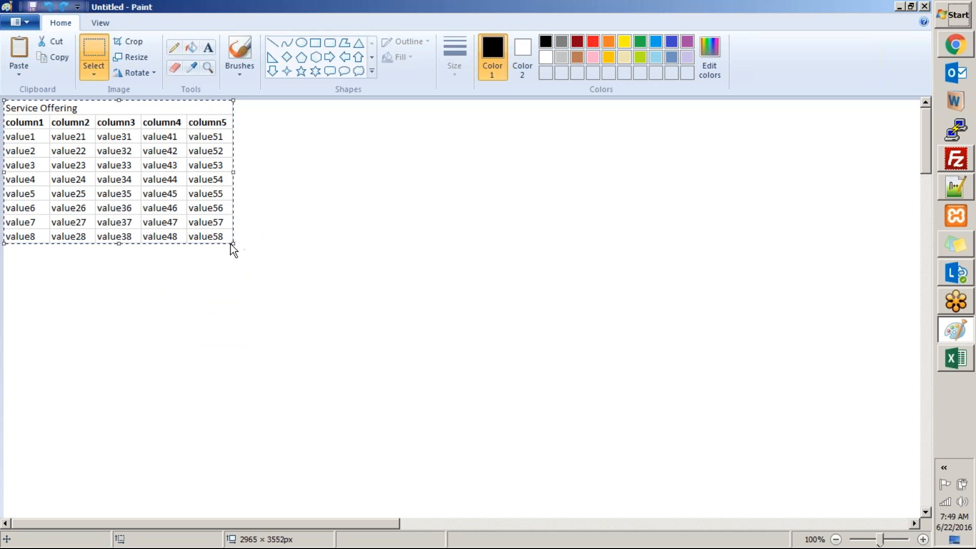
Step: Shrink the pasted table slightly and set it lower on the canvas
{"action": "left_click_drag", "start_coordinate": [232, 244], "coordinate": [203, 240]}
{"action": "left_click_drag", "start_coordinate": [145, 165], "coordinate": [176, 269]}
{"action": "left_click", "coordinate": [331, 310]}
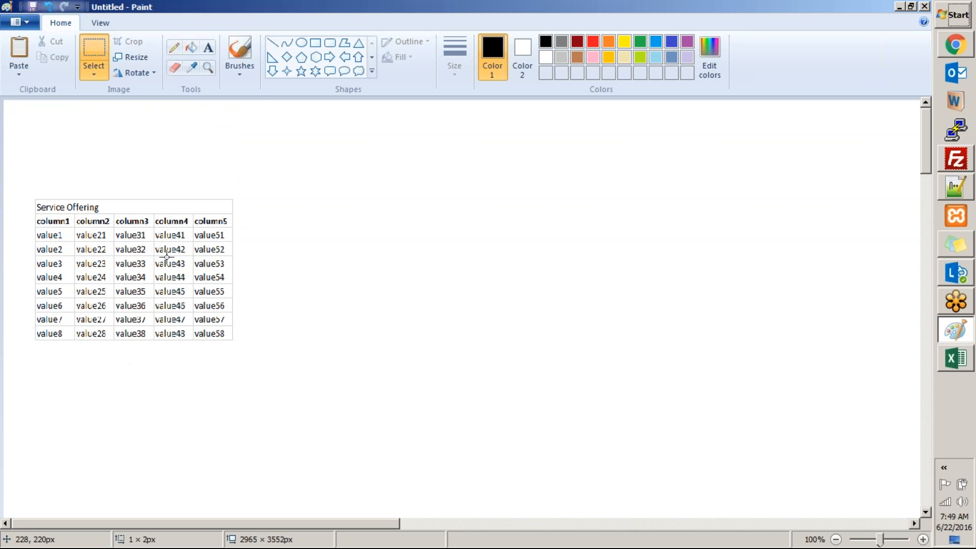
Step: Reselect the table and move it against the canvas's left edge
{"action": "left_click_drag", "start_coordinate": [37, 176], "coordinate": [253, 416]}
{"action": "left_click", "coordinate": [290, 236]}
{"action": "left_click_drag", "start_coordinate": [27, 165], "coordinate": [344, 410]}
{"action": "left_click_drag", "start_coordinate": [191, 276], "coordinate": [195, 300]}
{"action": "left_click", "coordinate": [330, 282]}
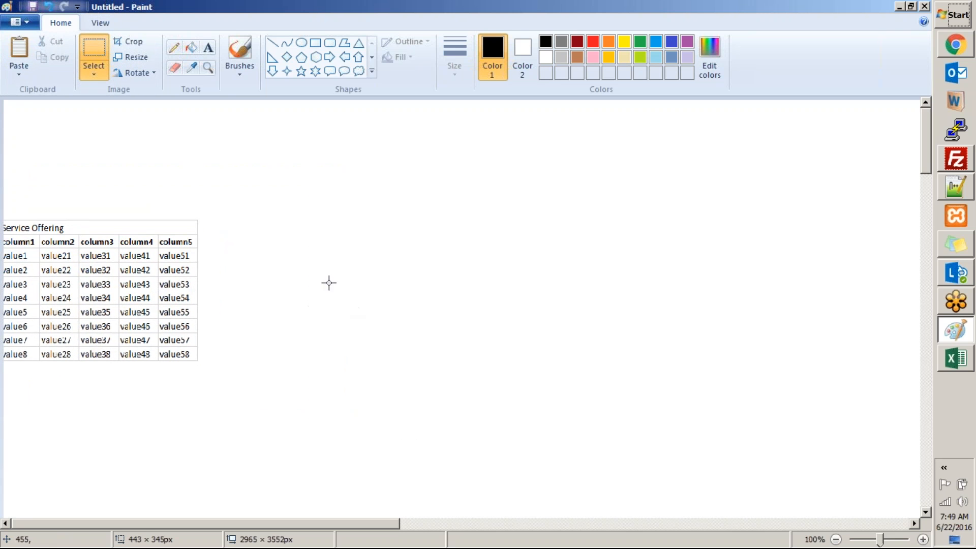
{"action": "left_click", "coordinate": [301, 43]}
Step: Draw a tall rounded rectangle to the right of the table
{"action": "left_click_drag", "start_coordinate": [263, 204], "coordinate": [342, 357]}
{"action": "key", "text": "Delete"}
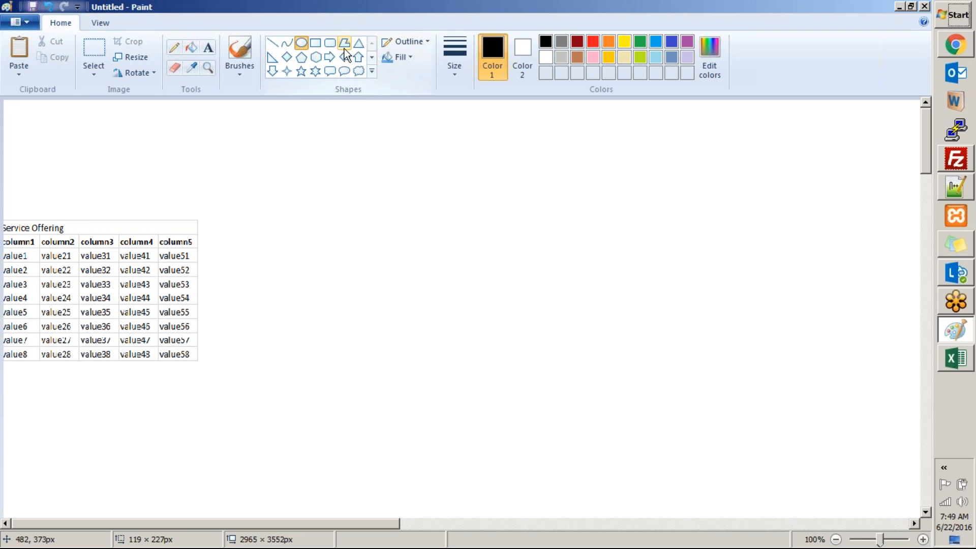
{"action": "left_click", "coordinate": [329, 44]}
{"action": "left_click_drag", "start_coordinate": [261, 192], "coordinate": [395, 383]}
Step: Label the rounded box Database Server, widening its text box
{"action": "left_click", "coordinate": [205, 47]}
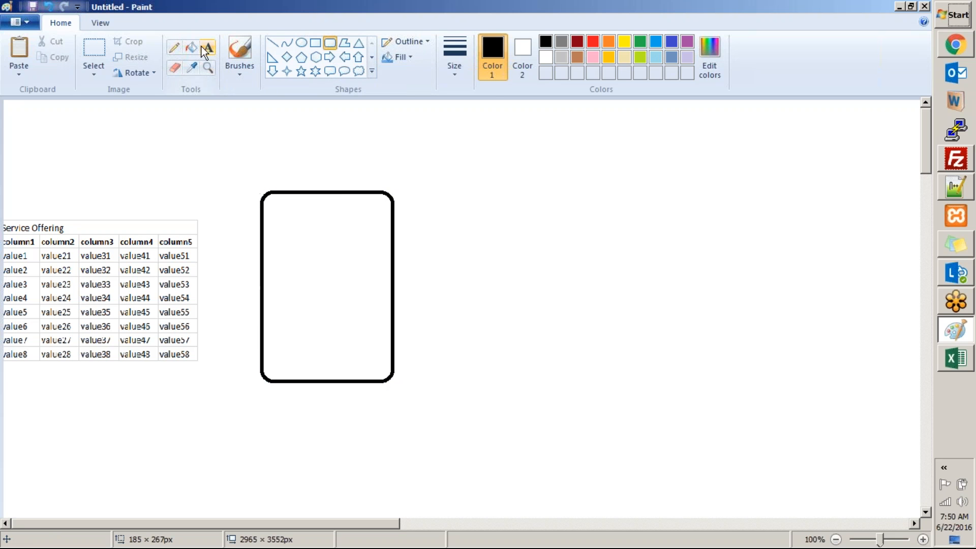
{"action": "left_click", "coordinate": [288, 211]}
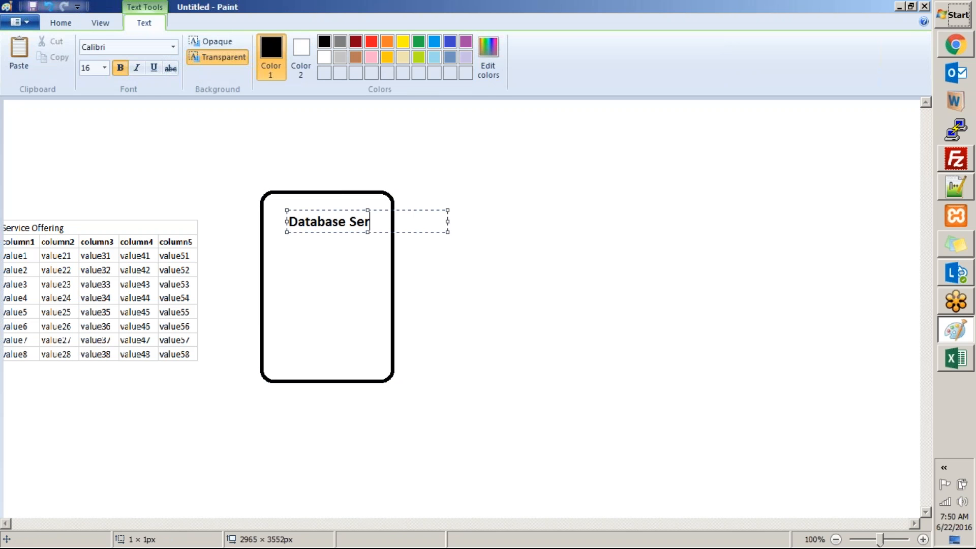
{"action": "left_click", "coordinate": [329, 248]}
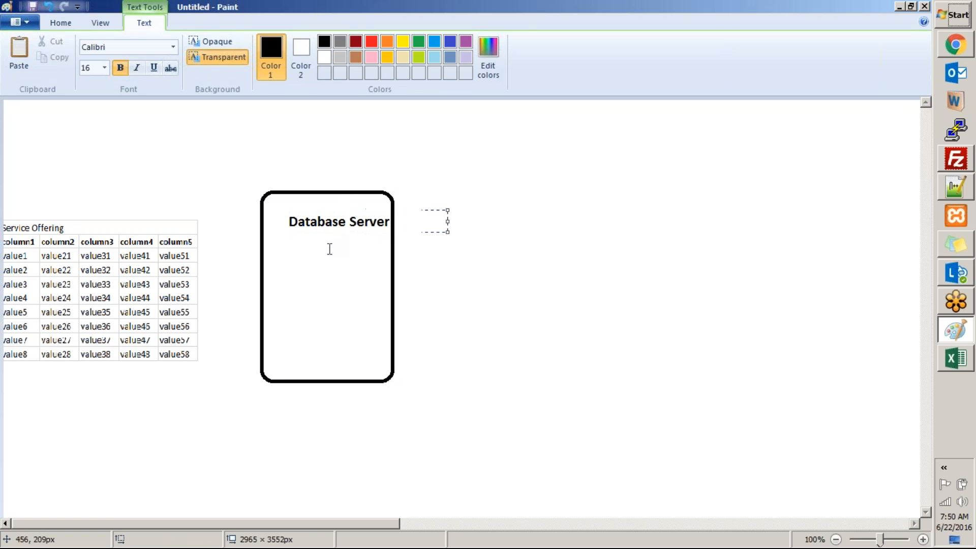
{"action": "key", "text": "ctrl+z"}
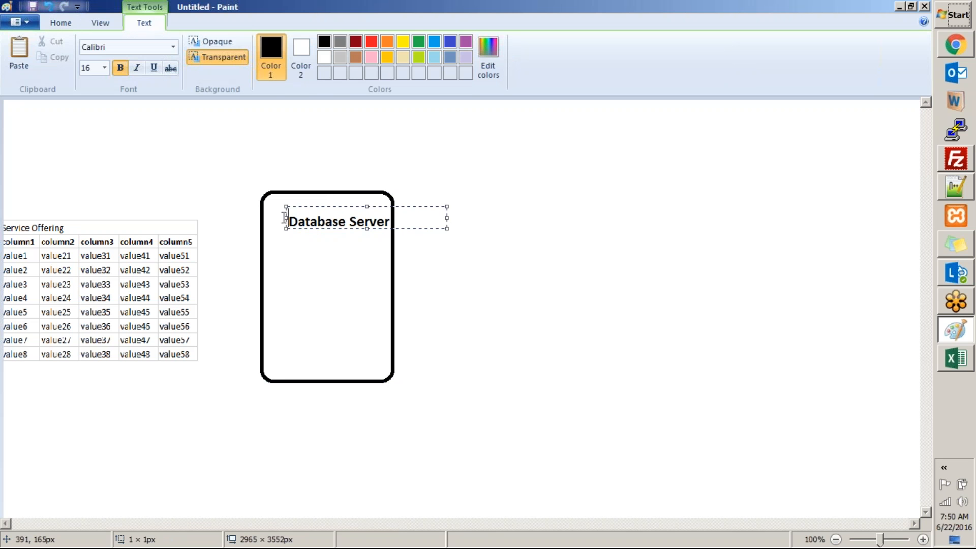
{"action": "left_click_drag", "start_coordinate": [285, 218], "coordinate": [274, 217]}
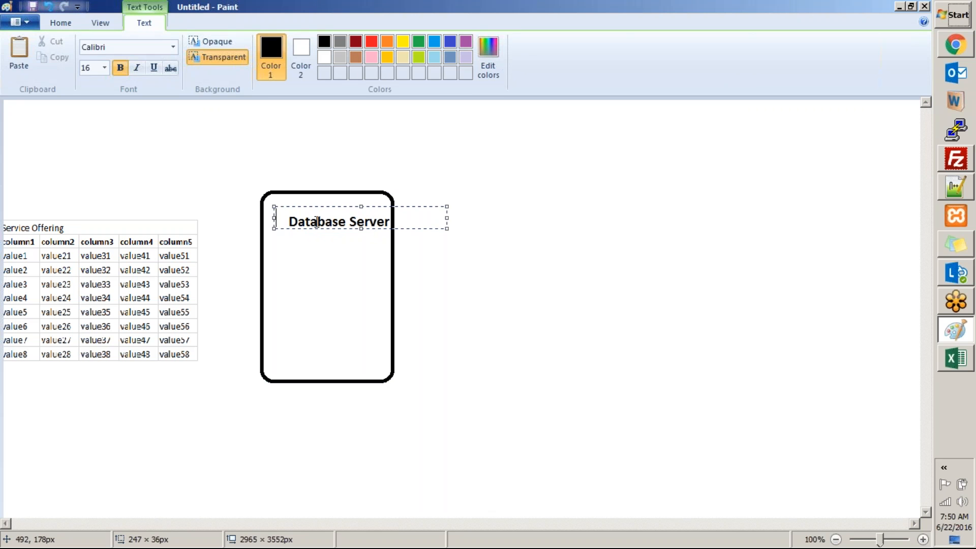
{"action": "left_click", "coordinate": [306, 306]}
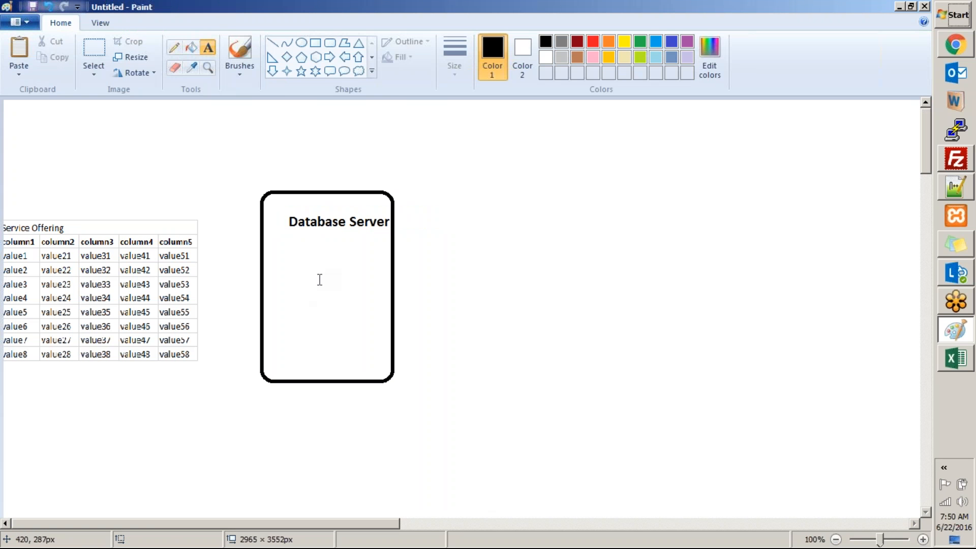
Step: Add the heading Sam's Pizza Company above the box
{"action": "left_click", "coordinate": [288, 168]}
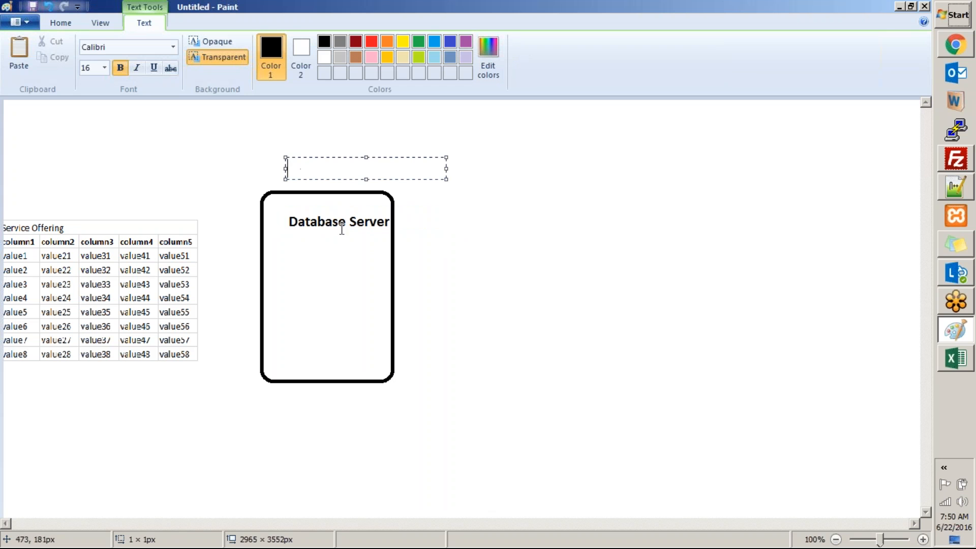
{"action": "type", "text": "Sam's Pizza Company"}
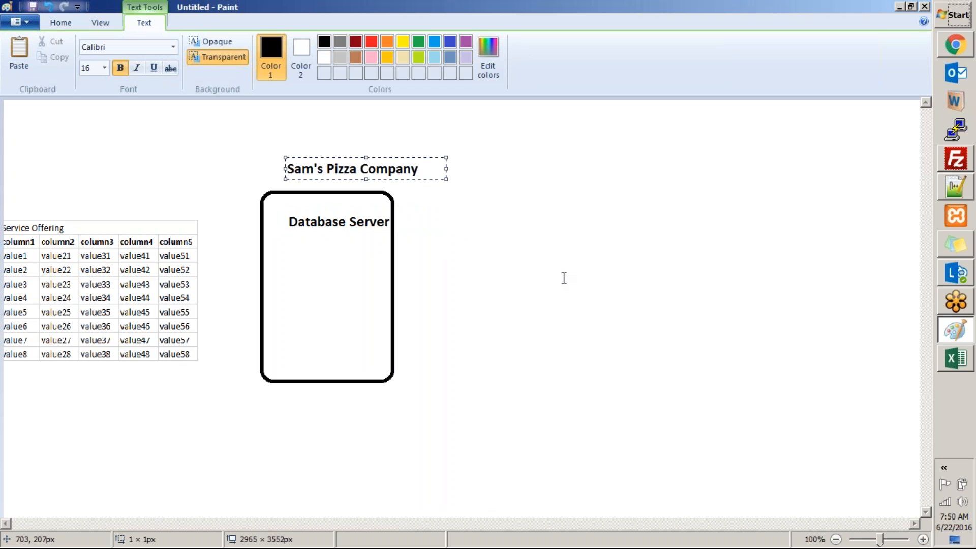
{"action": "left_click", "coordinate": [564, 278]}
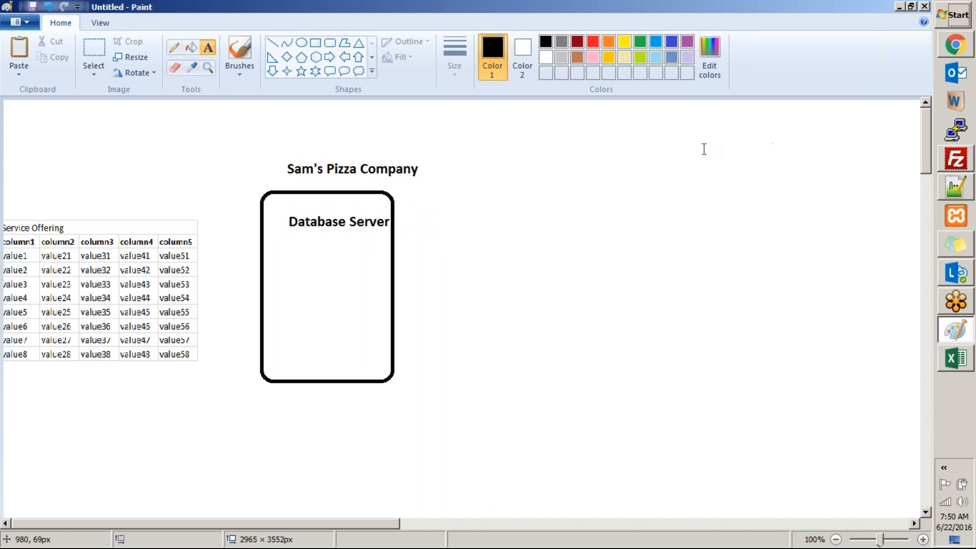
Step: Draw a second rounded box on the right side of the canvas
{"action": "left_click", "coordinate": [330, 43]}
{"action": "left_click_drag", "start_coordinate": [727, 169], "coordinate": [913, 390]}
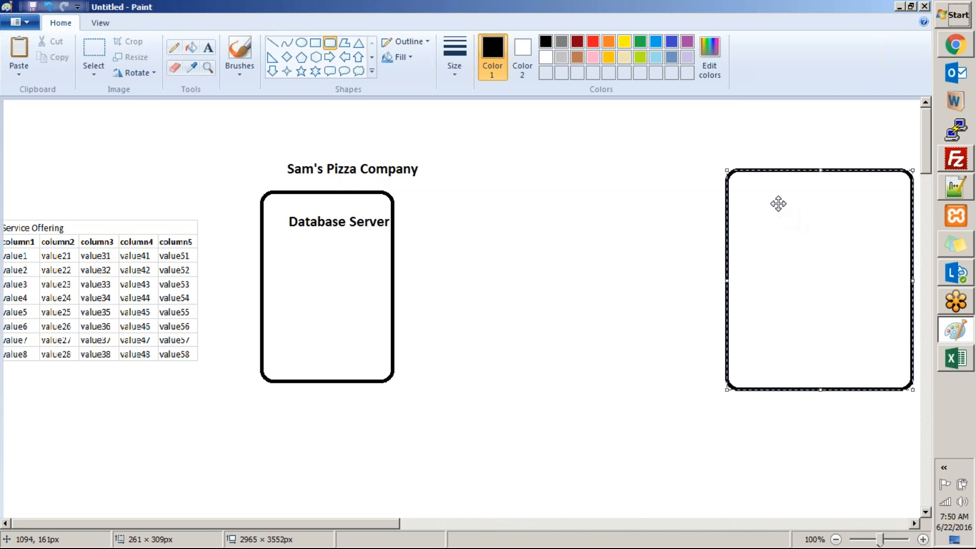
{"action": "left_click", "coordinate": [764, 141]}
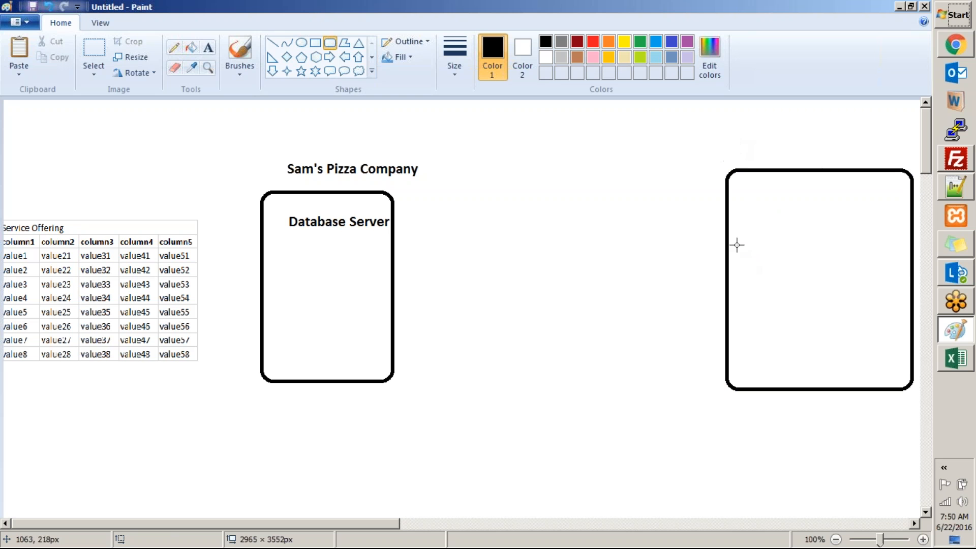
Step: Label the right-hand box Service Now
{"action": "left_click", "coordinate": [207, 45]}
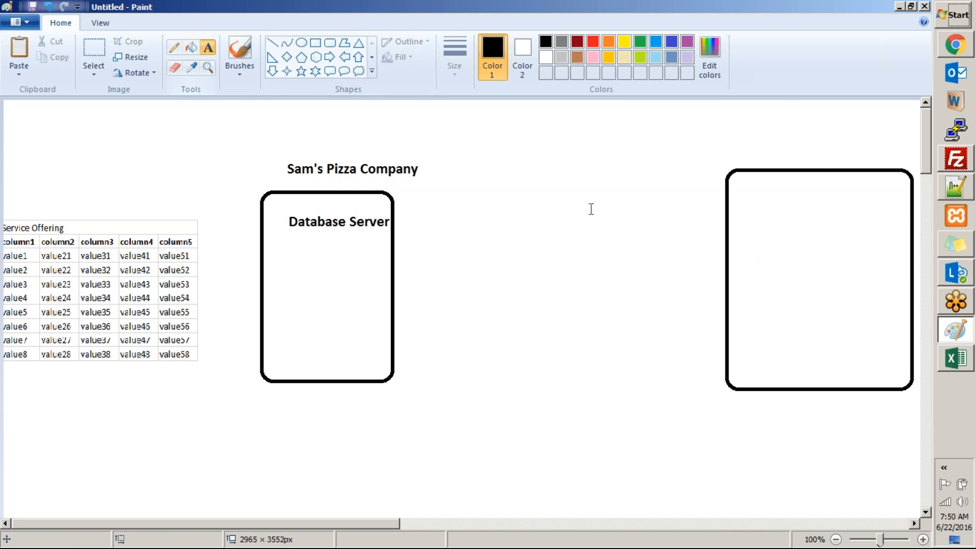
{"action": "left_click", "coordinate": [747, 204]}
{"action": "type", "text": "Service Now"}
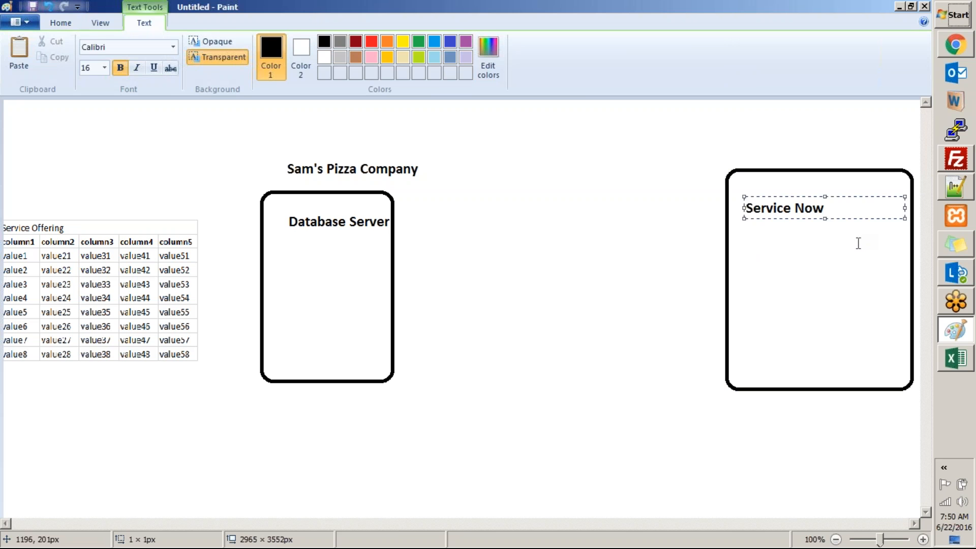
{"action": "left_click", "coordinate": [728, 373]}
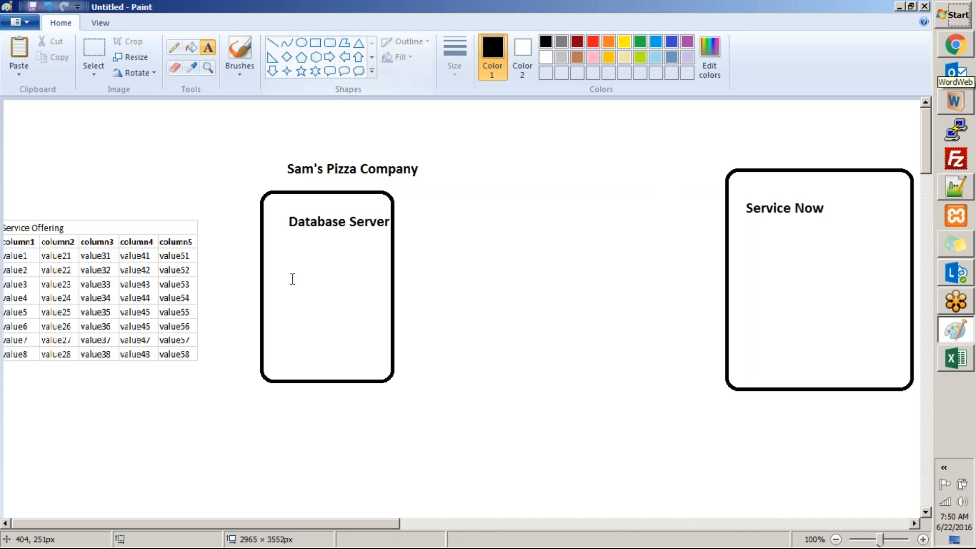
{"action": "left_click", "coordinate": [273, 44]}
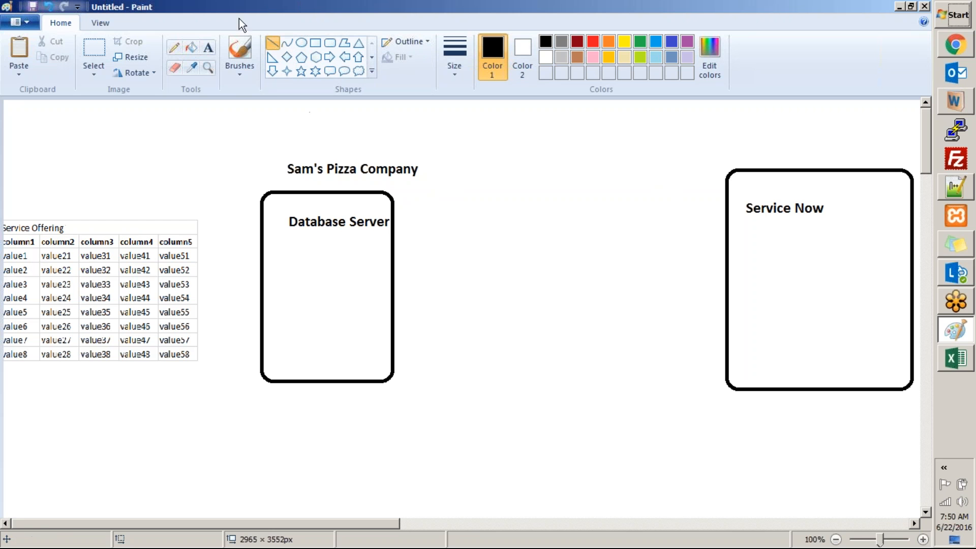
{"action": "left_click", "coordinate": [208, 47]}
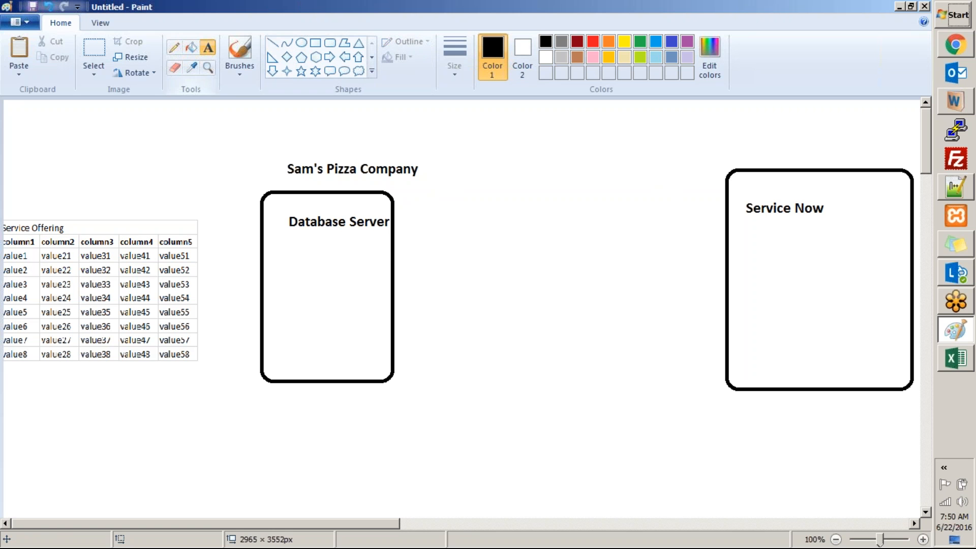
Step: Add (ORACLE) in the Database Server box and draw a line from the value52 row into it
{"action": "left_click", "coordinate": [280, 231]}
{"action": "type", "text": "ORACLE"}
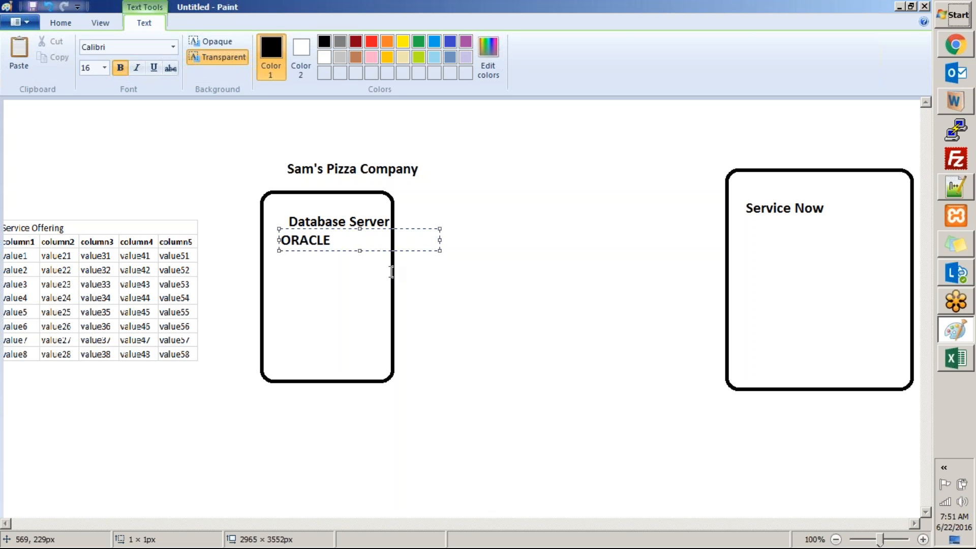
{"action": "type", "text": ")"}
{"action": "key", "text": "Home"}
{"action": "type", "text": "("}
{"action": "left_click", "coordinate": [470, 298]}
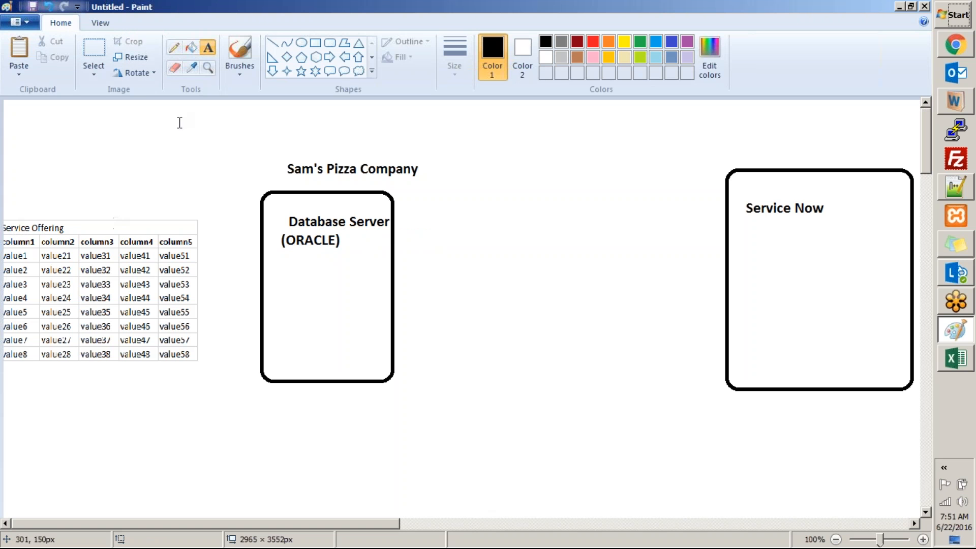
{"action": "mouse_move", "coordinate": [195, 270]}
{"action": "left_mouse_down"}
{"action": "mouse_move", "coordinate": [283, 257]}
{"action": "mouse_move", "coordinate": [294, 271]}
{"action": "left_mouse_up"}
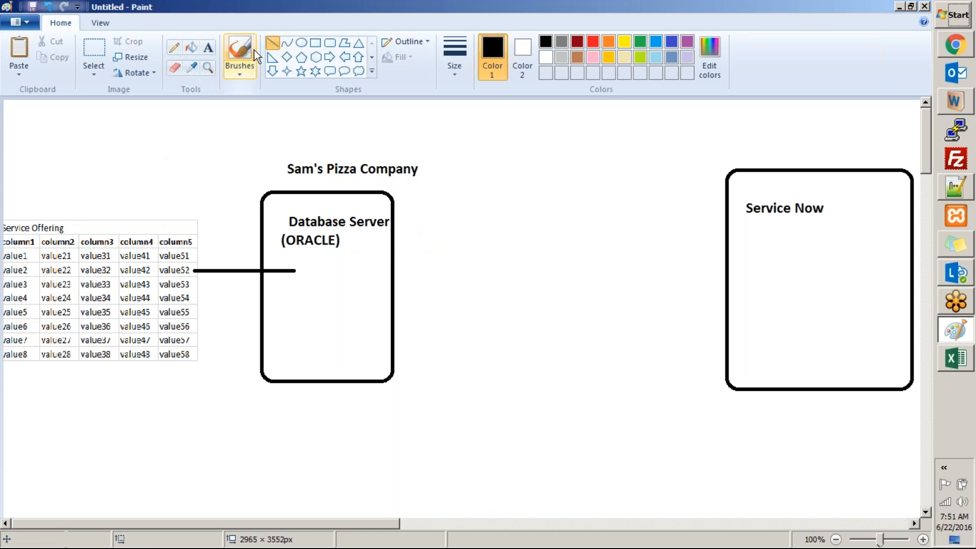
Step: Add a Service Offering caption at font size 10 inside the Database Server box
{"action": "left_click", "coordinate": [214, 49]}
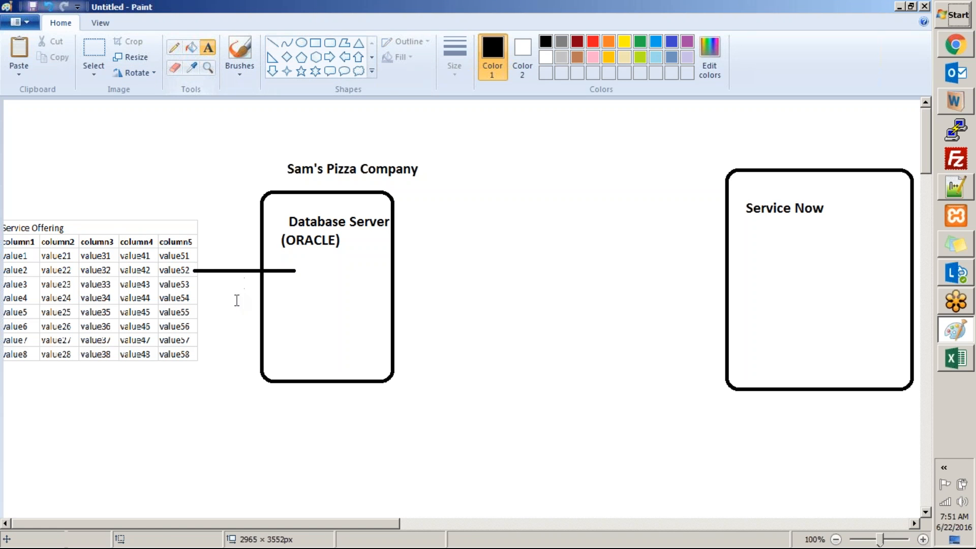
{"action": "left_click", "coordinate": [273, 280]}
{"action": "type", "text": "Ser"}
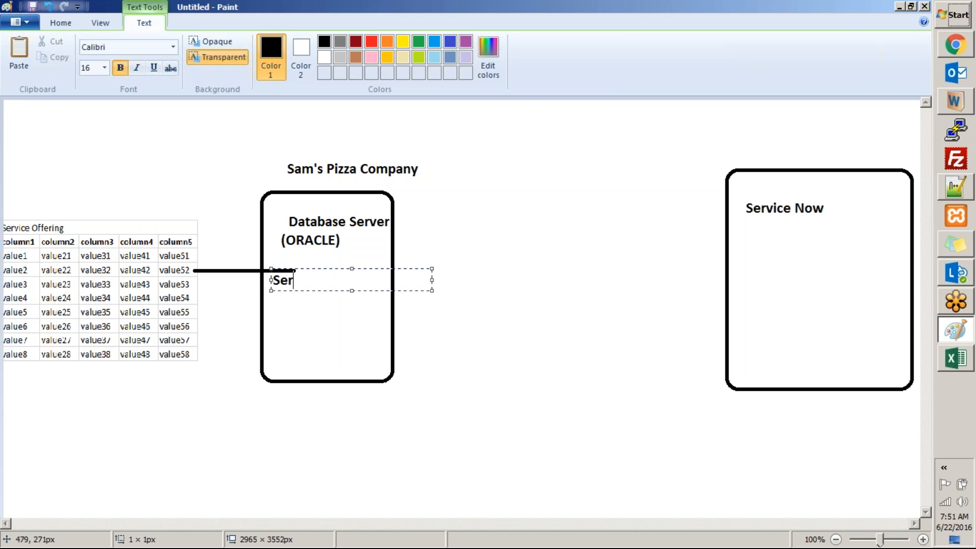
{"action": "type", "text": "vice Offering"}
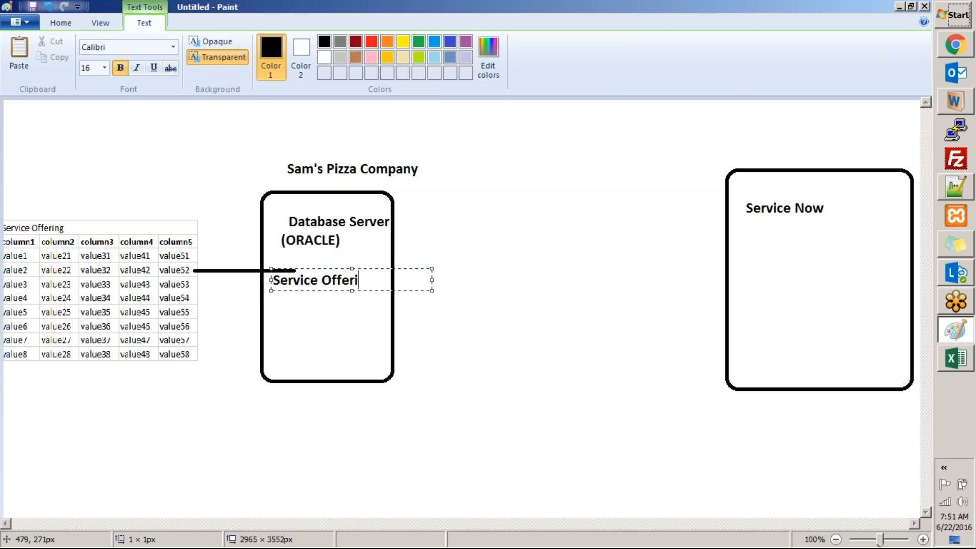
{"action": "key", "text": "ctrl+a"}
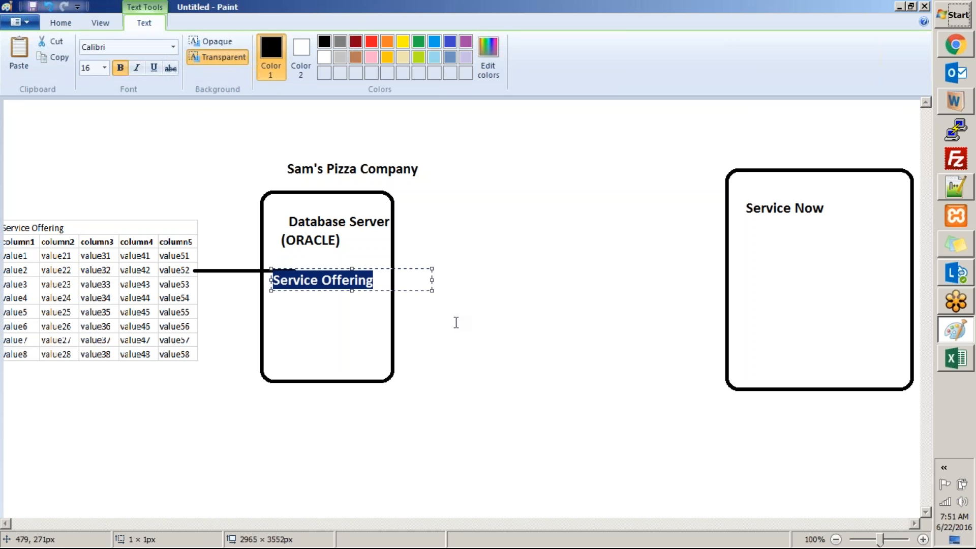
{"action": "left_click", "coordinate": [104, 68]}
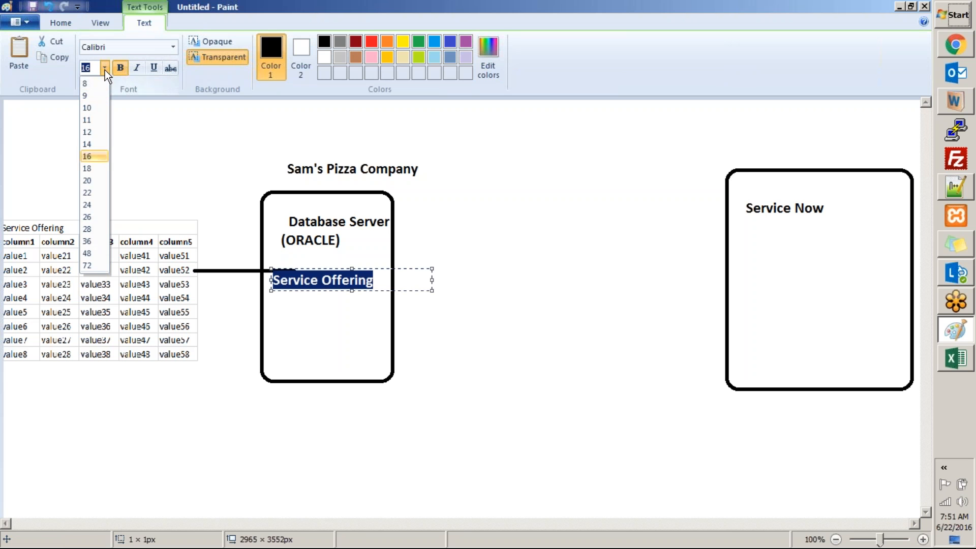
{"action": "left_click", "coordinate": [94, 108]}
{"action": "left_click", "coordinate": [519, 312]}
{"action": "left_click", "coordinate": [325, 278]}
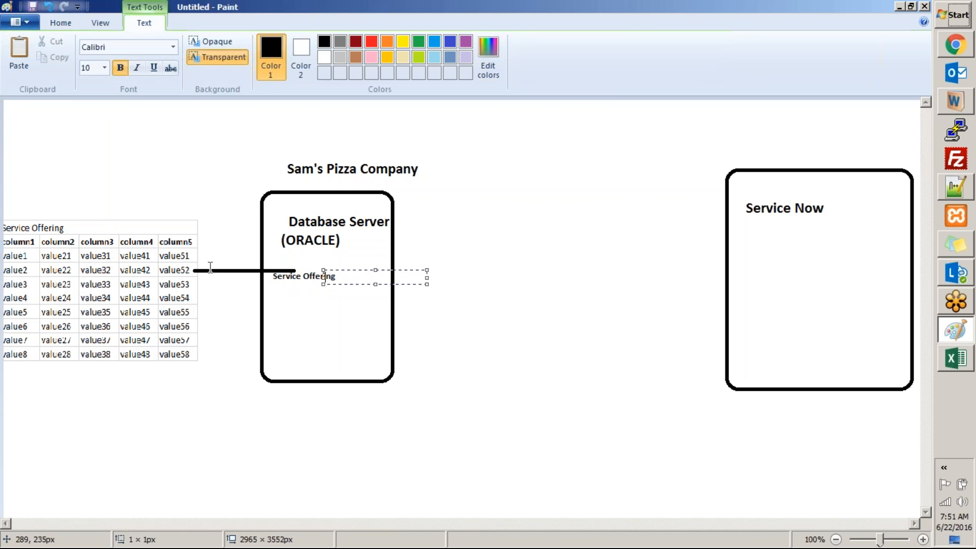
{"action": "left_click", "coordinate": [672, 294]}
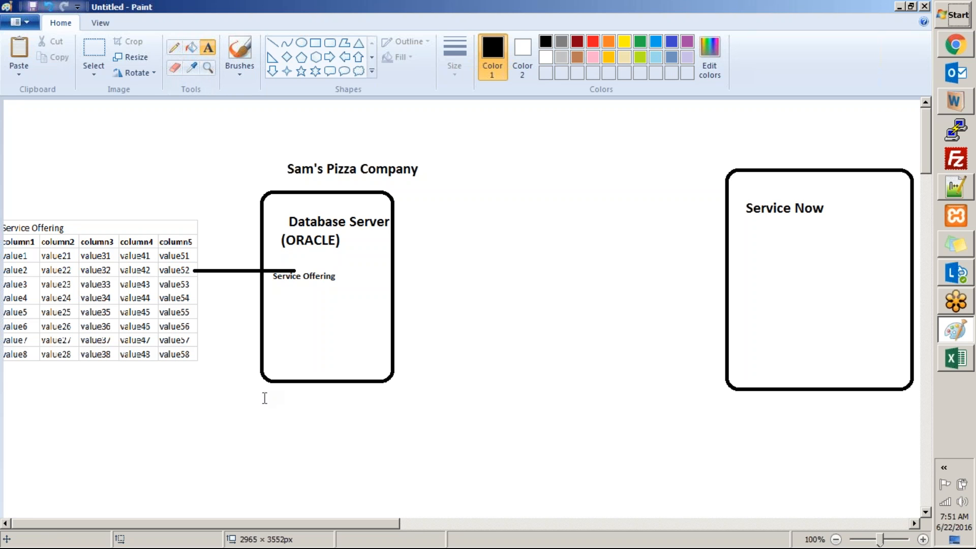
Step: Type the caption Remote Server under Sam's Pizza Company
{"action": "left_click", "coordinate": [293, 174]}
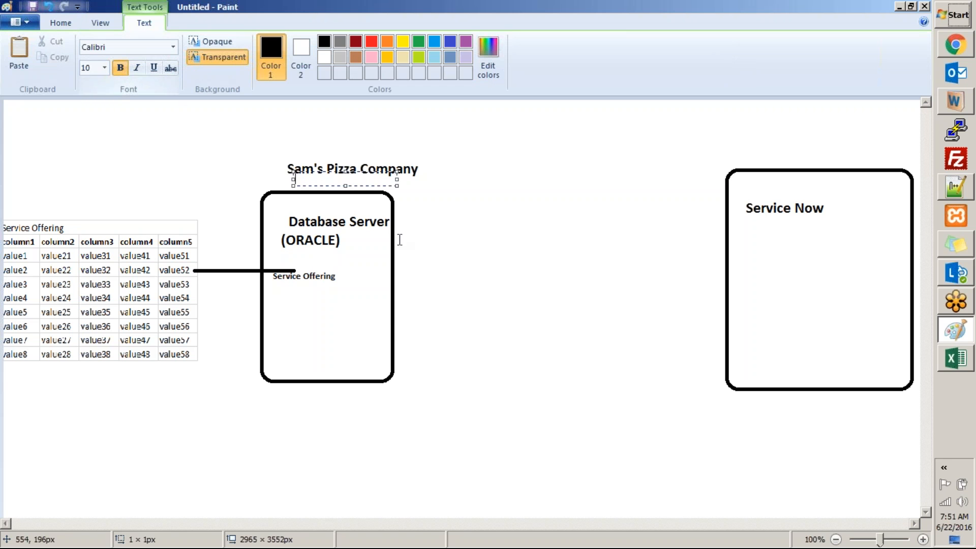
{"action": "type", "text": "Remoe"}
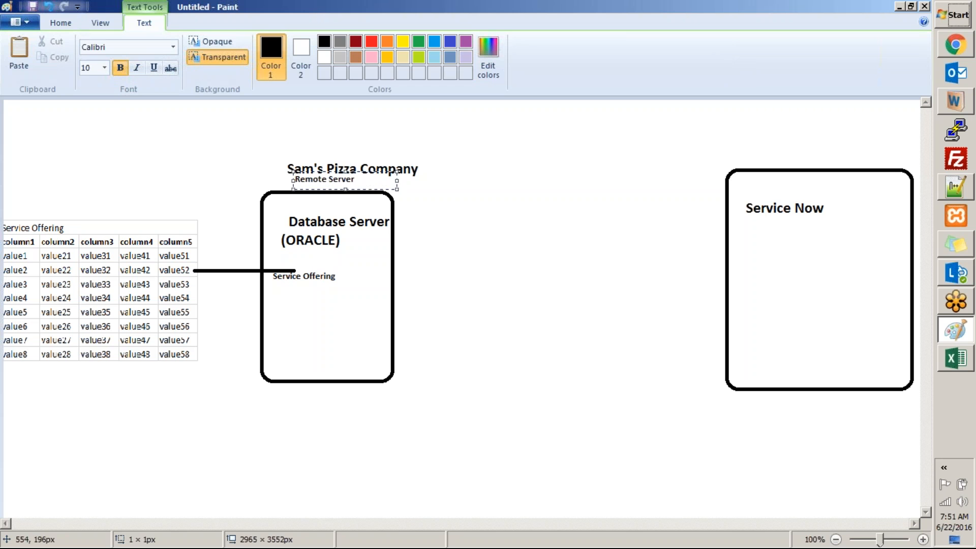
{"action": "left_click", "coordinate": [628, 364]}
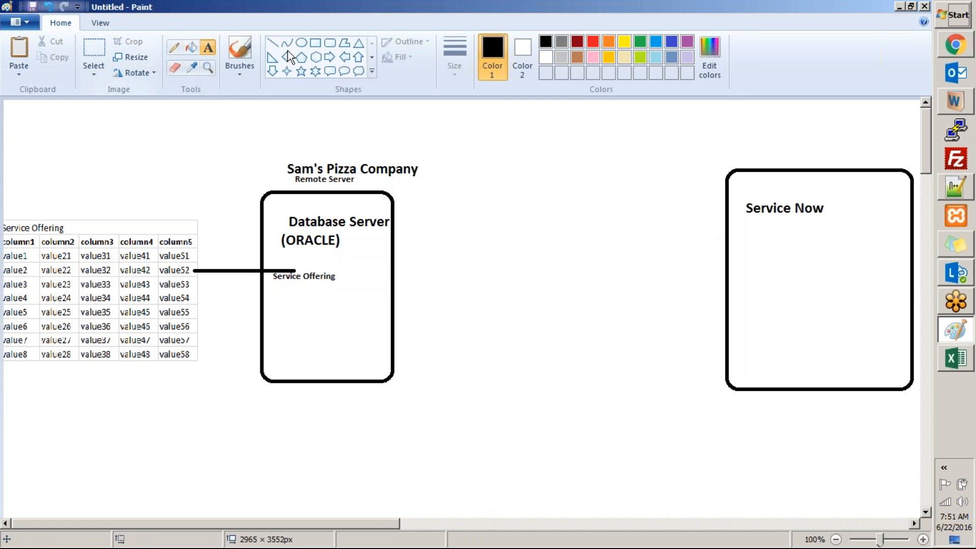
Step: Add the caption Service Offering (u_service_offering) inside the Service Now box
{"action": "left_click", "coordinate": [208, 49]}
{"action": "left_click_drag", "start_coordinate": [742, 237], "coordinate": [889, 349]}
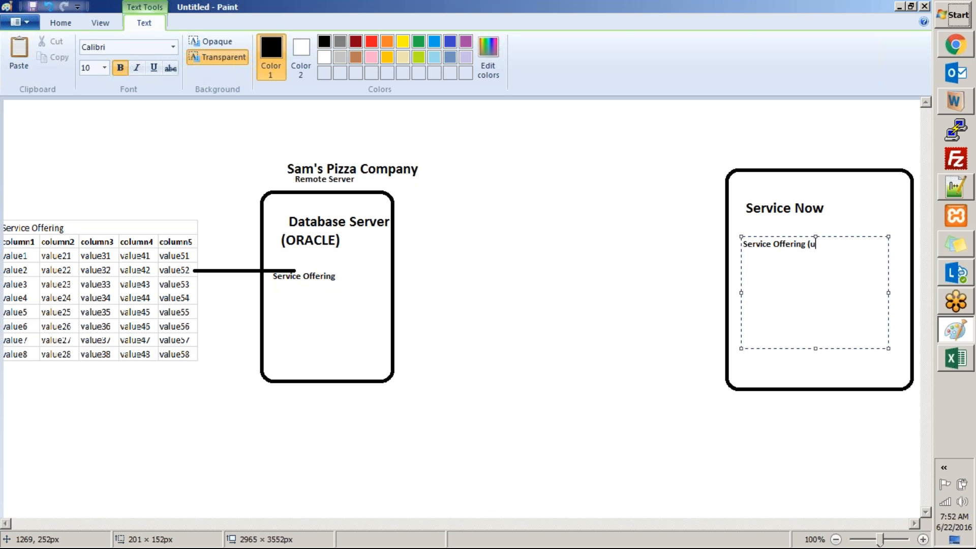
{"action": "type", "text": "offering"}
{"action": "left_click", "coordinate": [738, 485]}
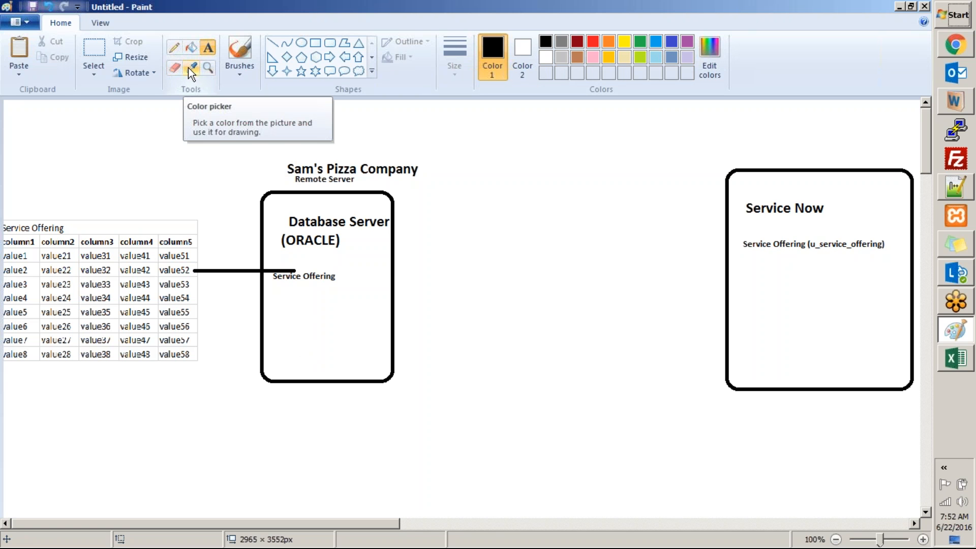
Step: Mark Remote Server with a yellow brush, undoing the first underline attempt
{"action": "left_click", "coordinate": [230, 64]}
{"action": "left_click", "coordinate": [239, 124]}
{"action": "left_click", "coordinate": [624, 41]}
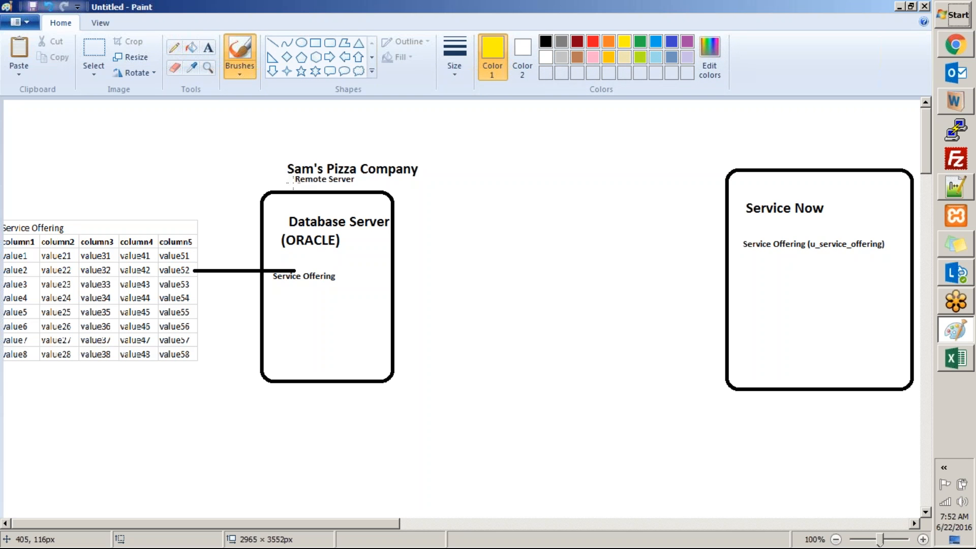
{"action": "mouse_move", "coordinate": [294, 178]}
{"action": "left_mouse_down"}
{"action": "mouse_move", "coordinate": [354, 179]}
{"action": "mouse_move", "coordinate": [261, 176]}
{"action": "mouse_move", "coordinate": [325, 195]}
{"action": "mouse_move", "coordinate": [360, 179]}
{"action": "left_mouse_up"}
{"action": "key", "text": "ctrl+z"}
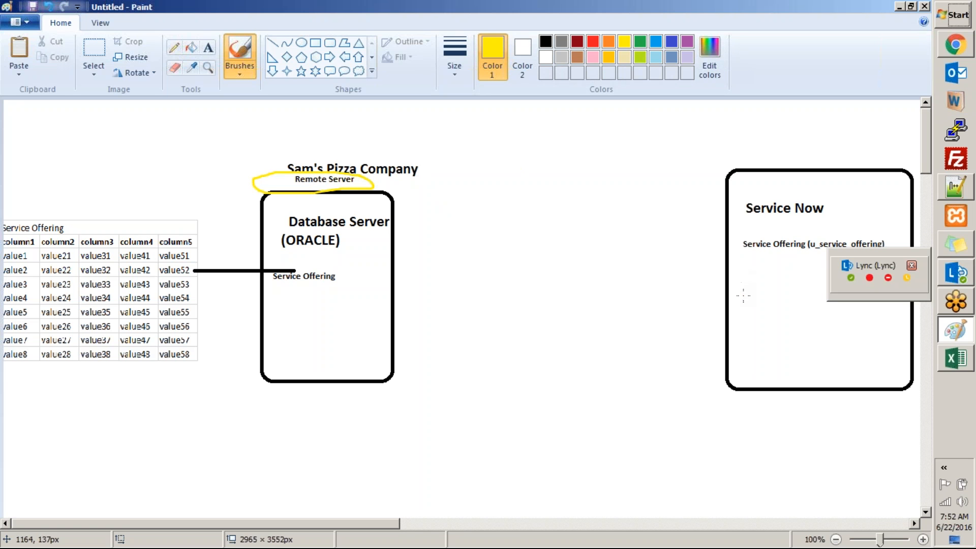
Step: Draw a tall black rectangle between the boxes and label it DATA SOURCE
{"action": "left_click", "coordinate": [314, 43]}
{"action": "left_click_drag", "start_coordinate": [478, 129], "coordinate": [617, 463]}
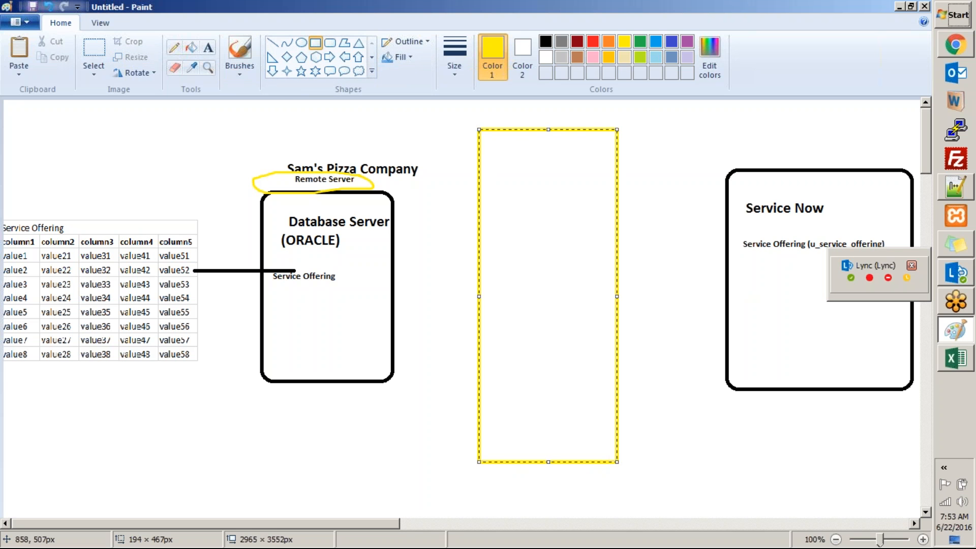
{"action": "left_click", "coordinate": [542, 41]}
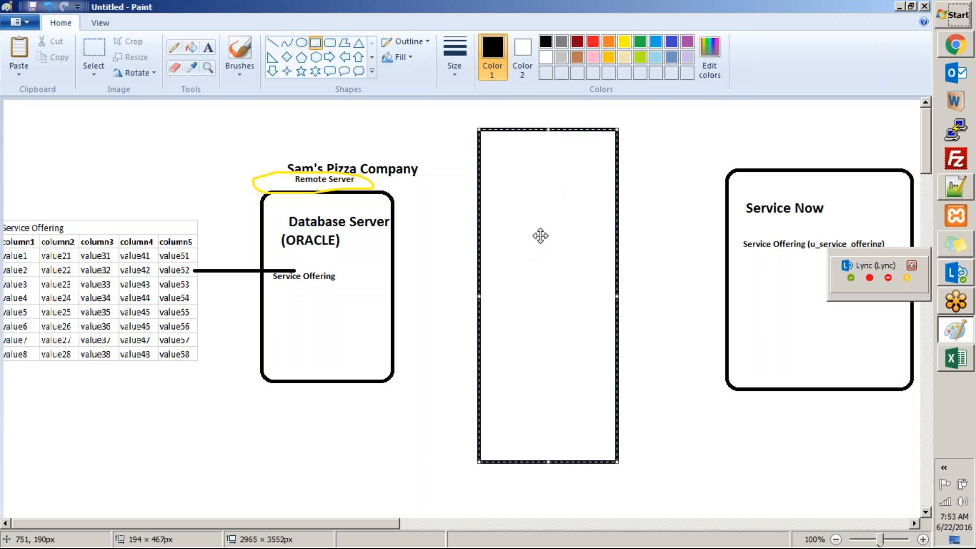
{"action": "left_click", "coordinate": [209, 48]}
{"action": "left_click", "coordinate": [515, 155]}
{"action": "type", "text": "DATA SOURCE"}
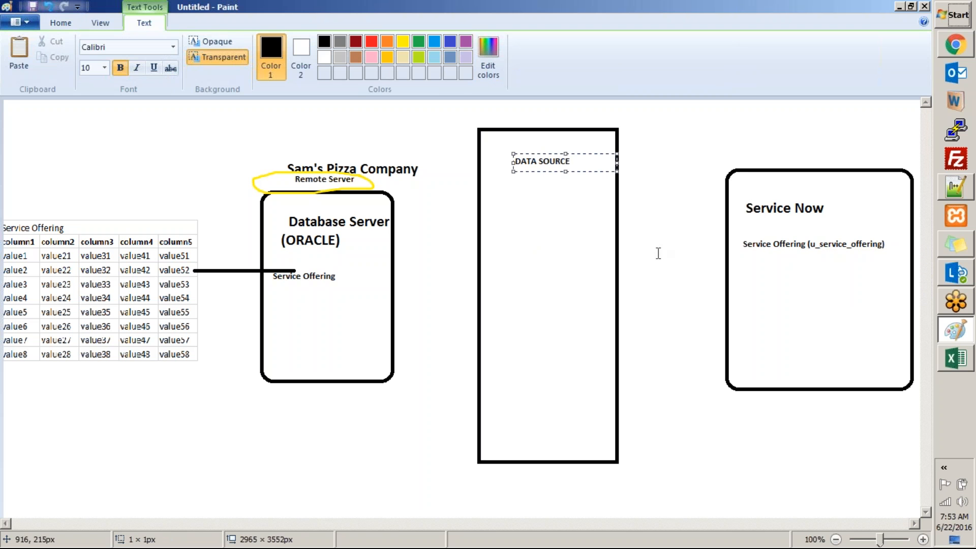
{"action": "left_click", "coordinate": [575, 207]}
{"action": "left_click", "coordinate": [545, 155]}
{"action": "left_click", "coordinate": [645, 268]}
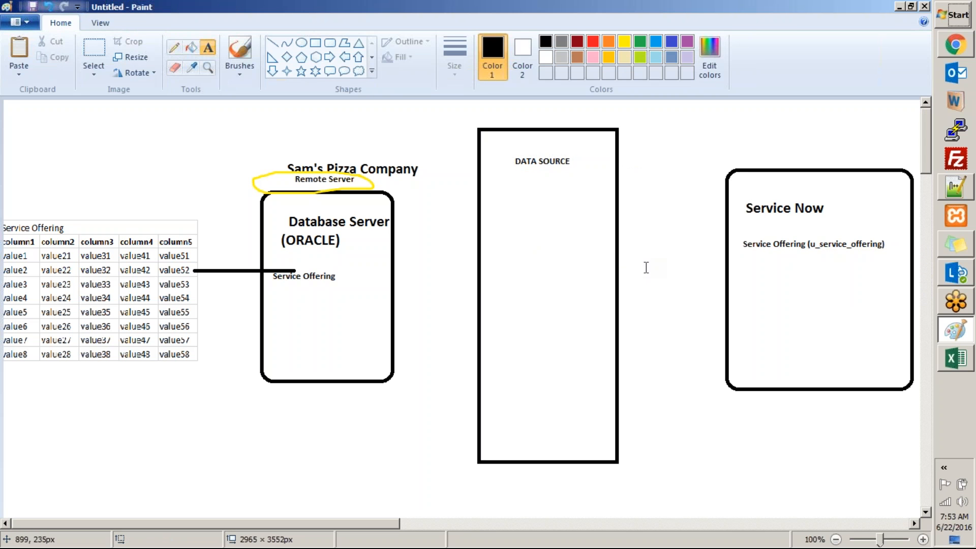
Step: Draw block arrows from Database Server to DATA SOURCE and on to Service Now
{"action": "left_click", "coordinate": [331, 60]}
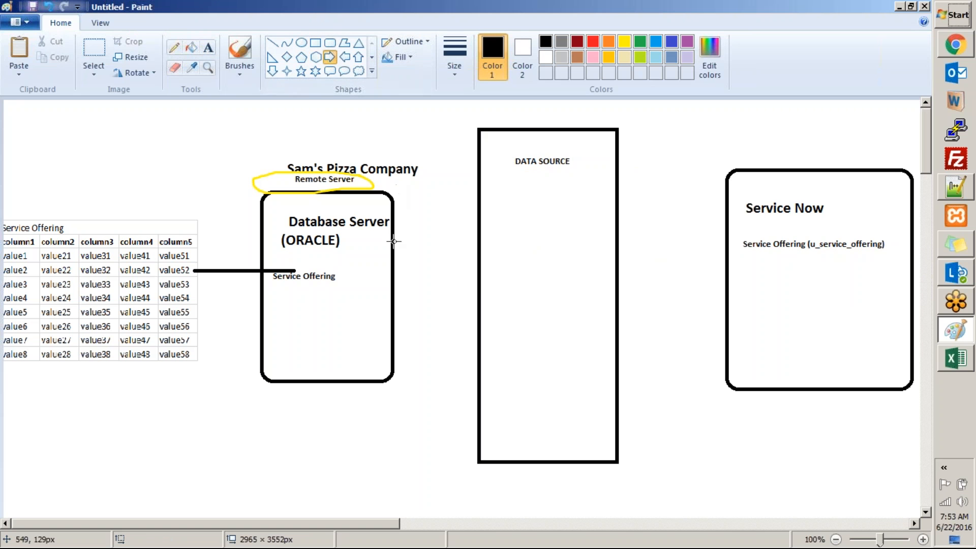
{"action": "left_click_drag", "start_coordinate": [391, 260], "coordinate": [478, 286]}
{"action": "left_click_drag", "start_coordinate": [617, 262], "coordinate": [727, 299]}
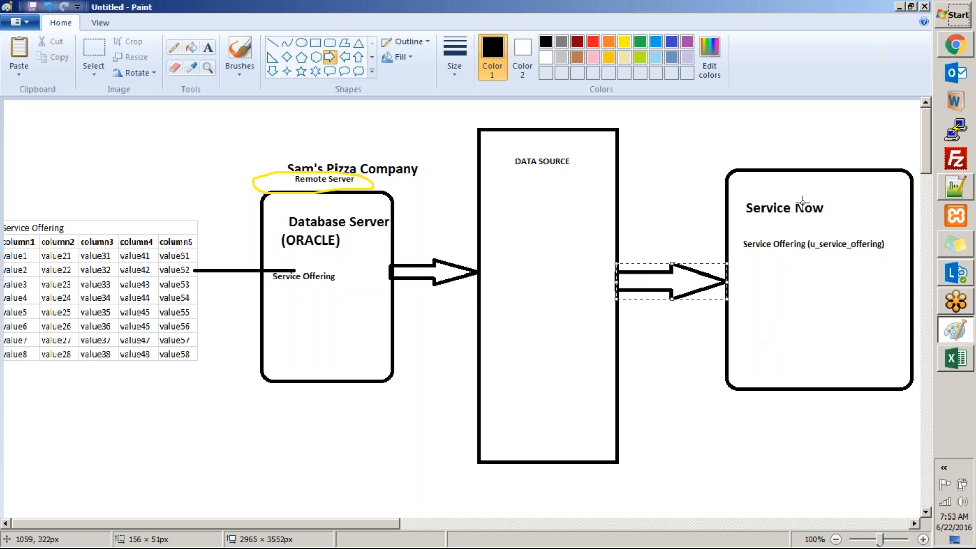
Step: Start a 'Servic Address (ip address' note under DATA SOURCE
{"action": "left_click", "coordinate": [208, 48]}
{"action": "left_click", "coordinate": [494, 184]}
{"action": "type", "text": "Servi"}
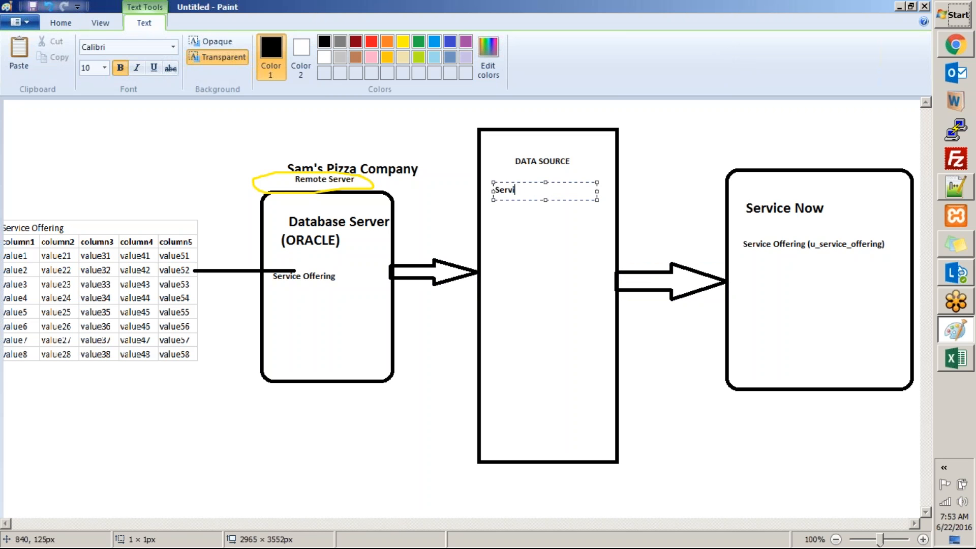
{"action": "type", "text": "c Address (ip address"}
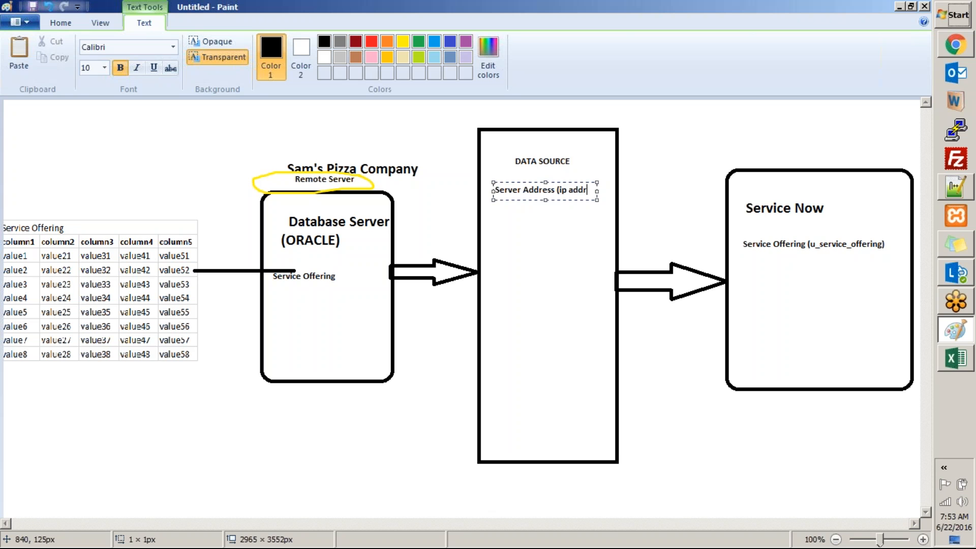
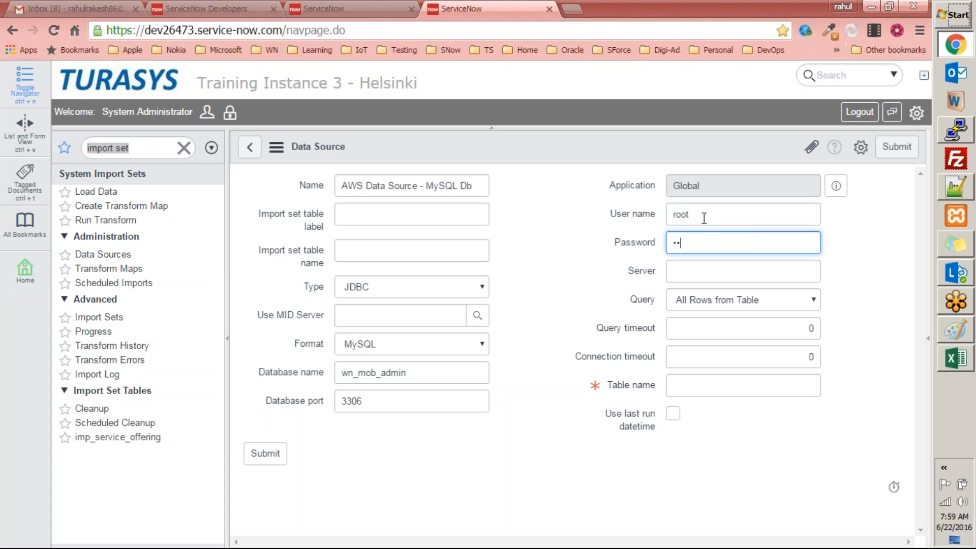
Step: Enter the database password and the server address 54.241.13.70
{"action": "key", "text": "Tab"}
{"action": "type", "text": "54.241.1"}
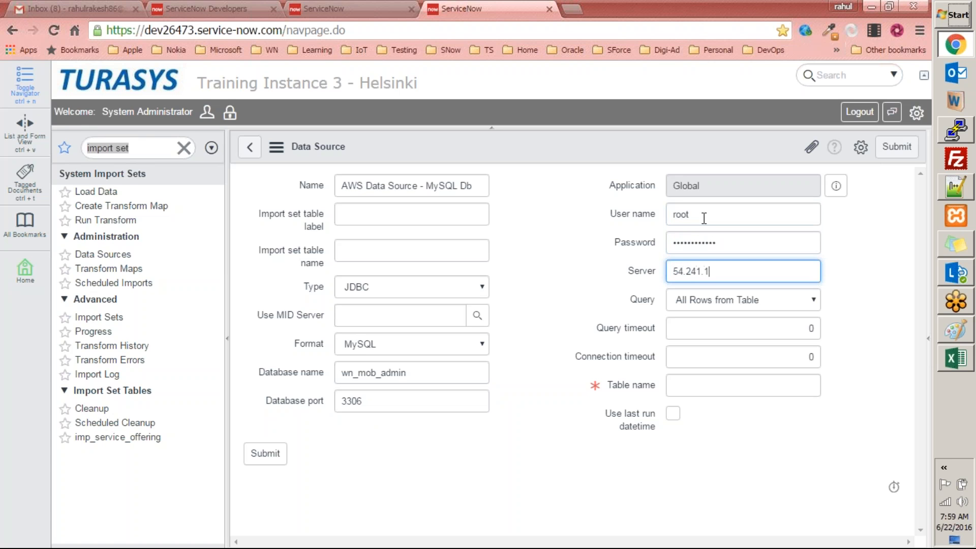
{"action": "type", "text": "3.70"}
{"action": "left_click", "coordinate": [861, 285]}
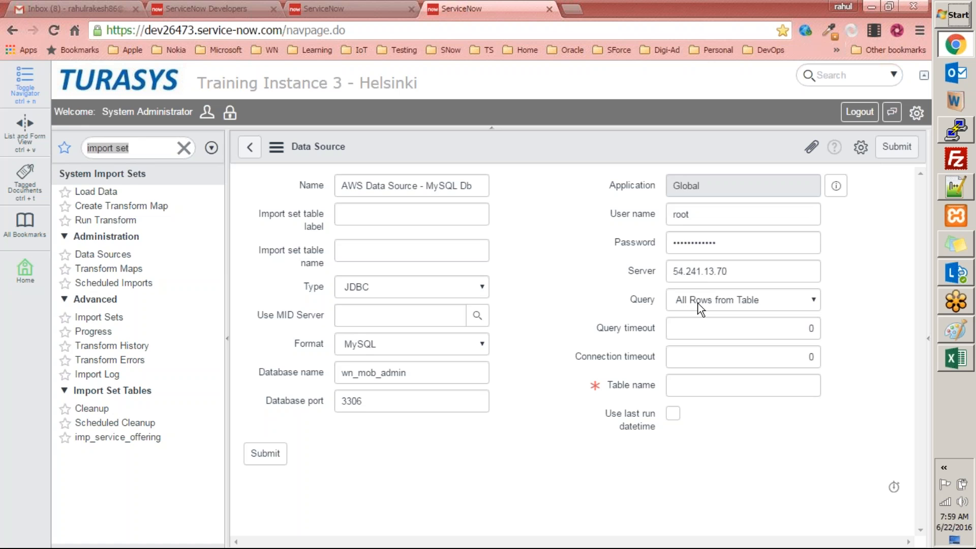
Step: Try a Specific SQL statement query, then revert Query to 'All Rows from Table'
{"action": "left_click", "coordinate": [758, 303]}
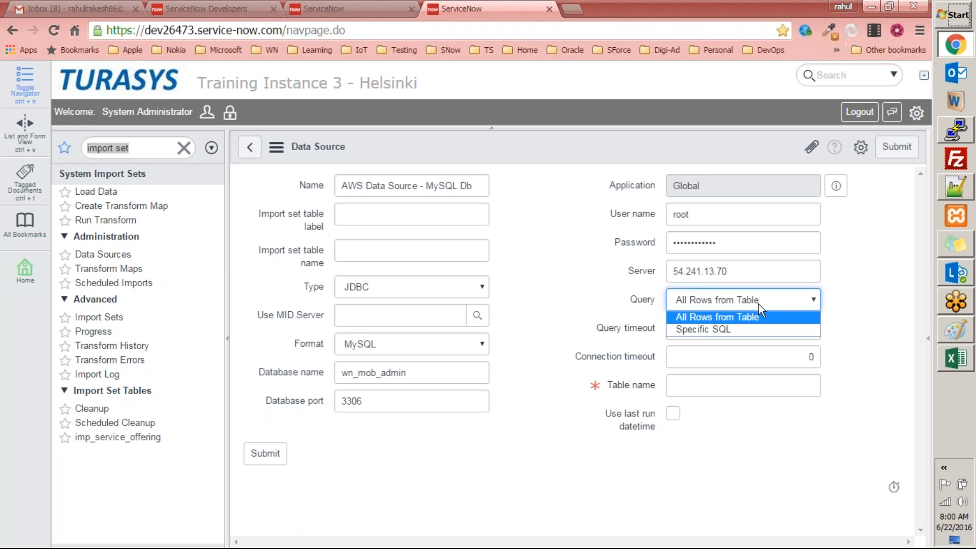
{"action": "left_click", "coordinate": [715, 329]}
{"action": "left_click", "coordinate": [699, 399]}
{"action": "type", "text": "se"}
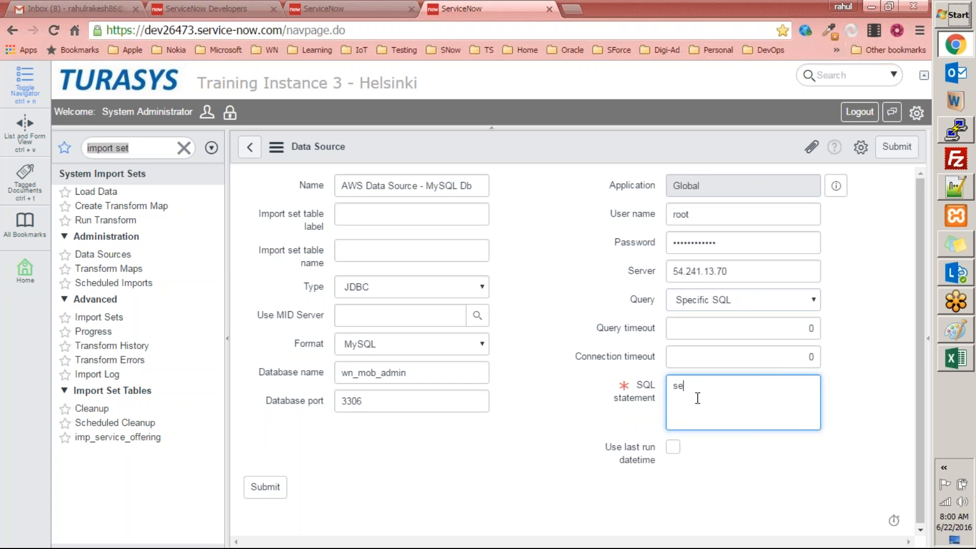
{"action": "type", "text": "lect this,this,this from table1"}
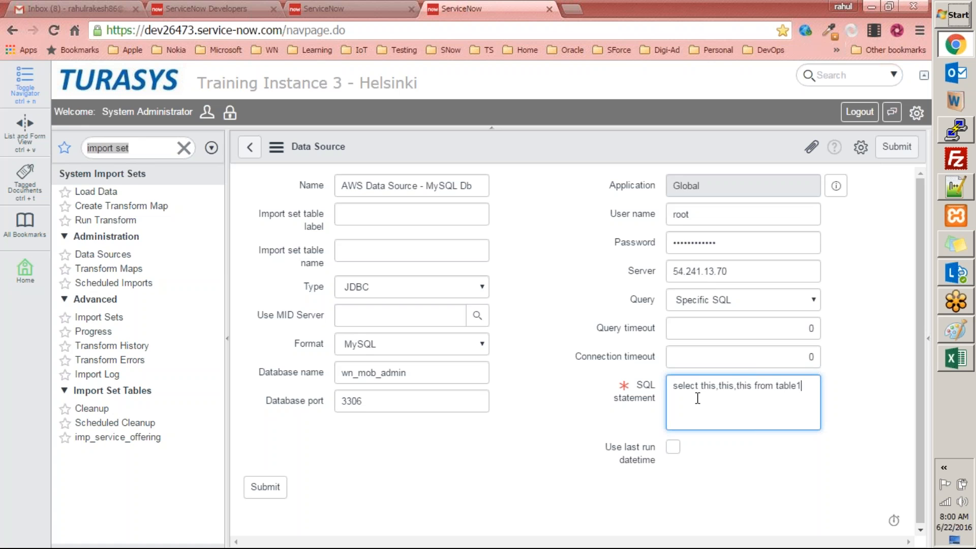
{"action": "key", "text": "ctrl+a"}
{"action": "key", "text": "BackSpace"}
{"action": "left_click", "coordinate": [700, 305]}
{"action": "left_click", "coordinate": [696, 317]}
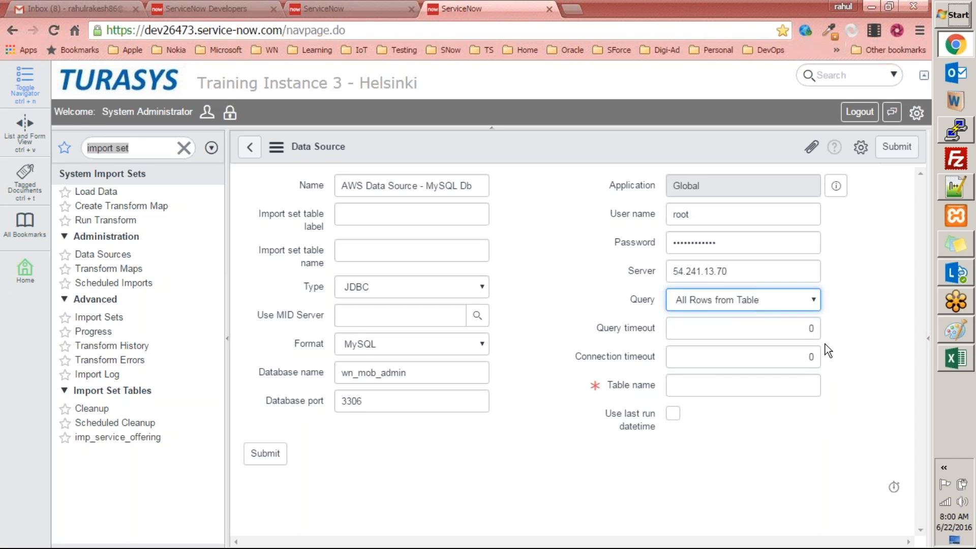
Step: Set Table name to 'features' and both query and connection timeouts to 30
{"action": "left_click", "coordinate": [686, 384]}
{"action": "key", "text": "alt+Tab"}
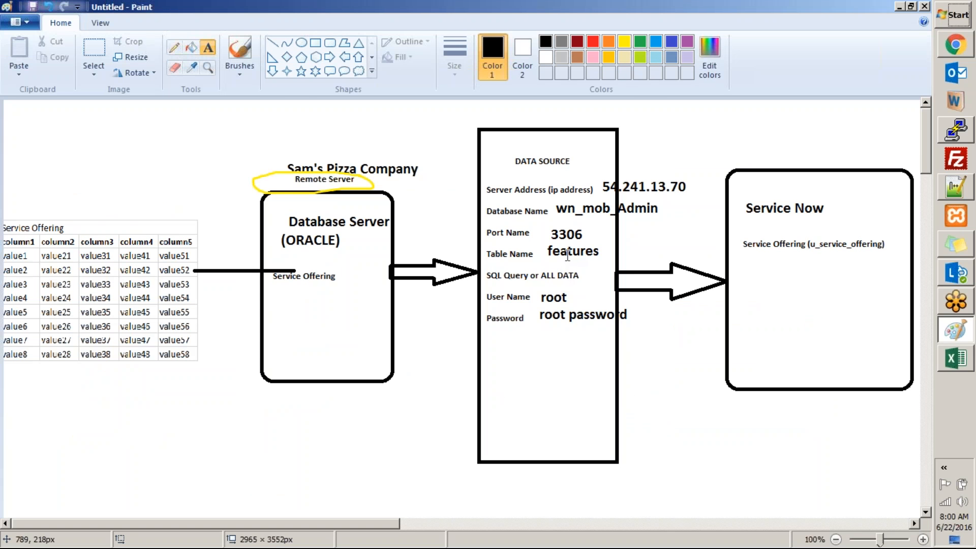
{"action": "key", "text": "alt+Tab"}
{"action": "type", "text": "features"}
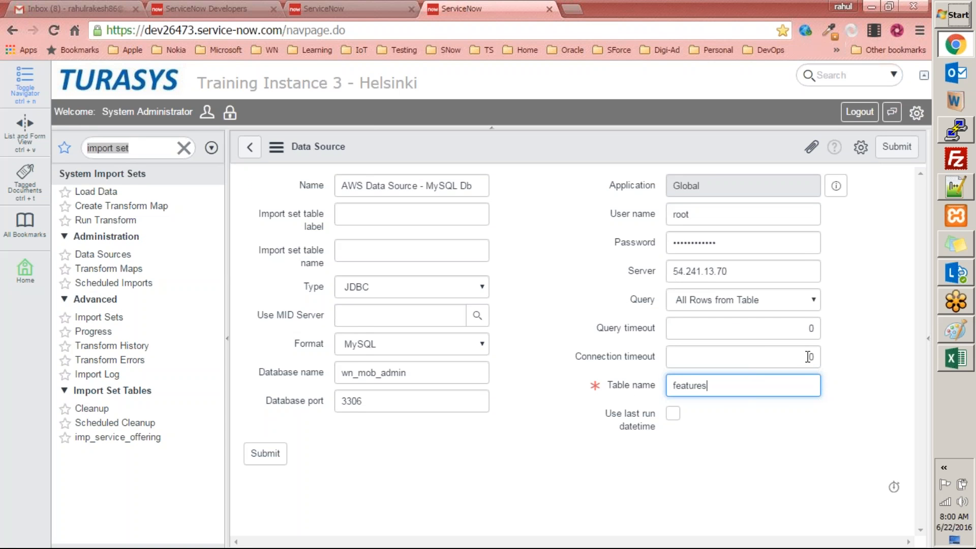
{"action": "double_click", "coordinate": [786, 328]}
{"action": "type", "text": "3"}
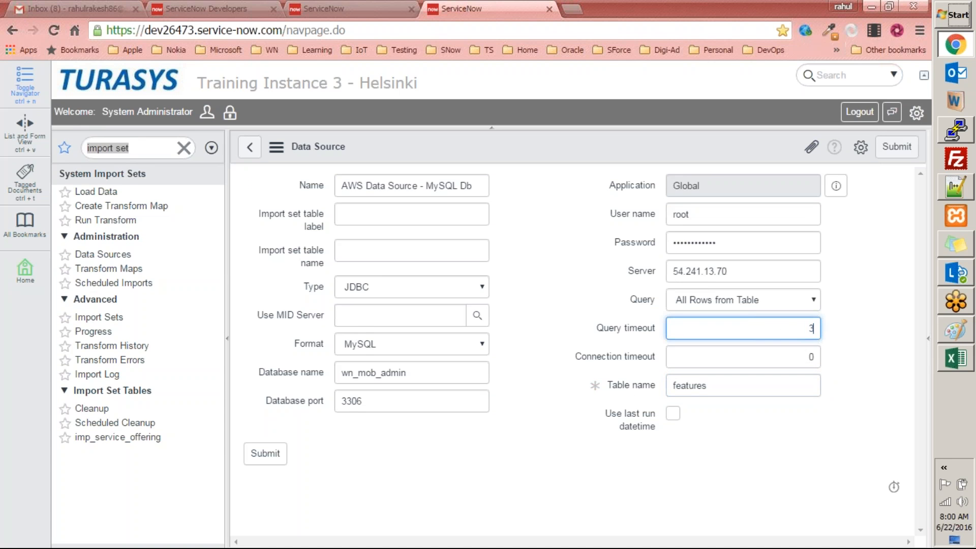
{"action": "type", "text": "0"}
{"action": "left_click_drag", "start_coordinate": [798, 355], "coordinate": [837, 360]}
{"action": "type", "text": "30"}
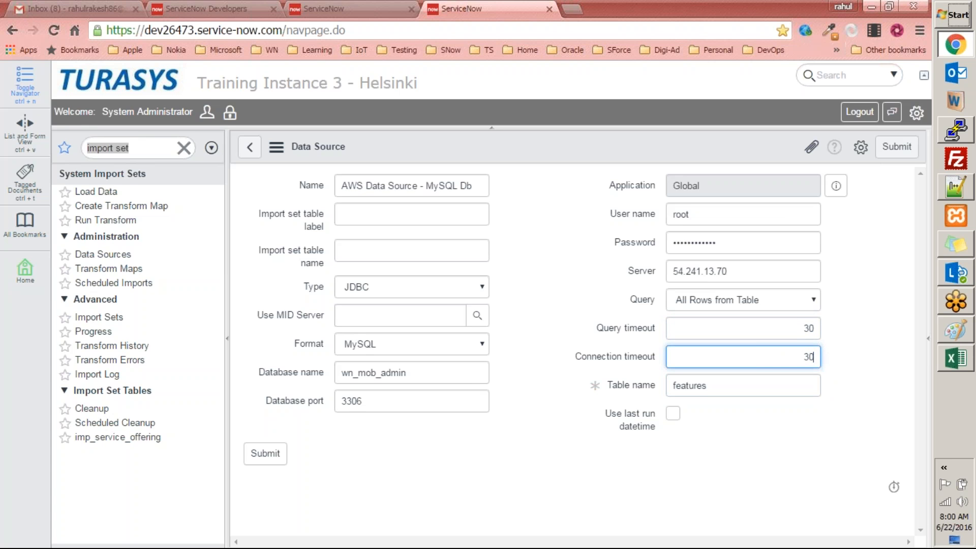
{"action": "left_click", "coordinate": [845, 365]}
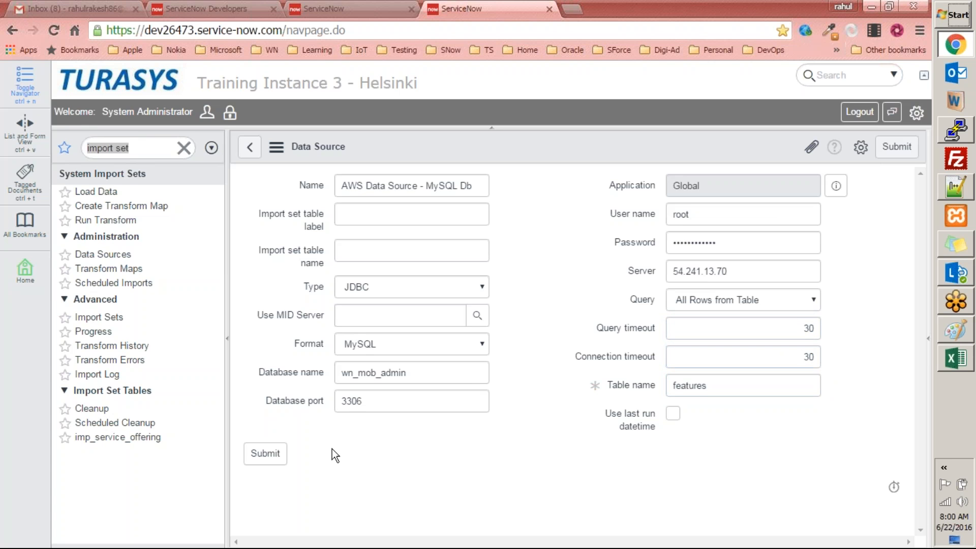
Step: Save the data source, set Import set table name to imp_features, and save again
{"action": "right_click", "coordinate": [473, 139]}
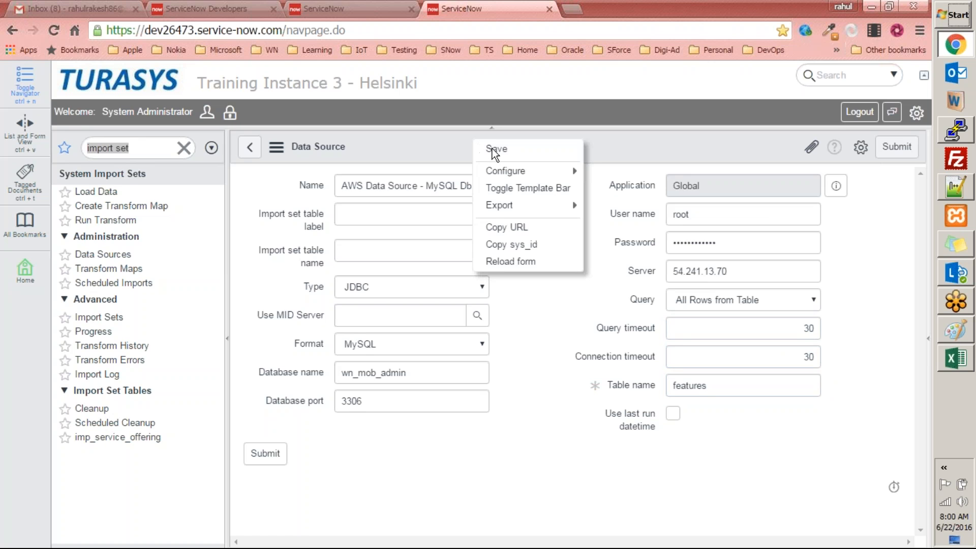
{"action": "left_click", "coordinate": [492, 148]}
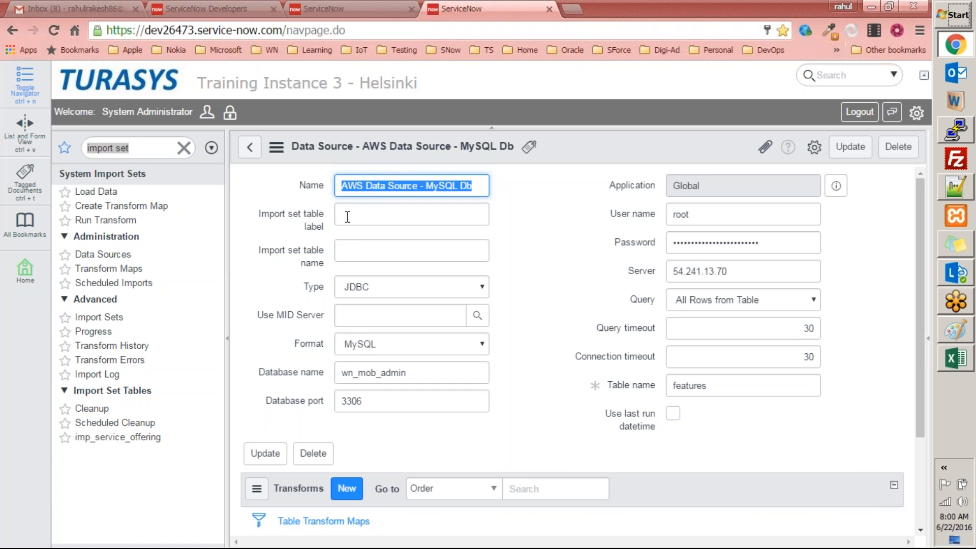
{"action": "left_click", "coordinate": [351, 250]}
{"action": "type", "text": "imp"}
{"action": "type", "text": "_"}
{"action": "type", "text": "fet"}
{"action": "type", "text": "atures"}
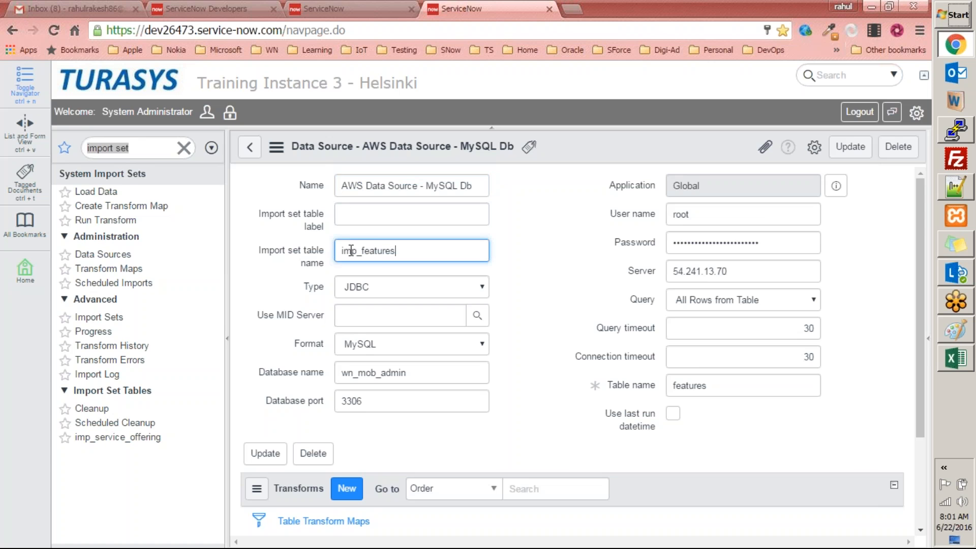
{"action": "key", "text": "Tab"}
{"action": "right_click", "coordinate": [578, 138]}
{"action": "left_click", "coordinate": [579, 142]}
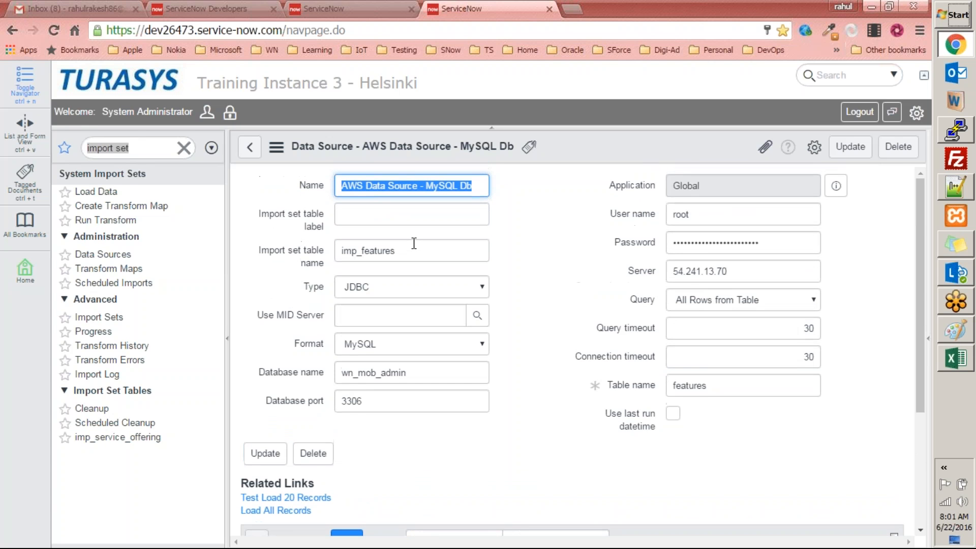
Step: Run 'Test Load 20 Records' and dismiss Chrome's save-password prompt
{"action": "scroll", "coordinate": [414, 241], "scroll_direction": "down", "scroll_amount": 4}
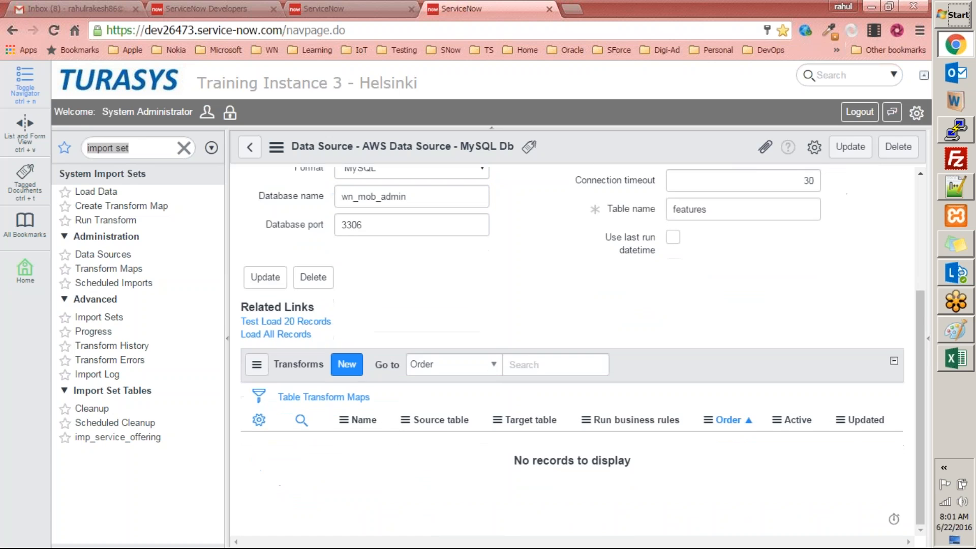
{"action": "scroll", "coordinate": [353, 323], "scroll_direction": "up", "scroll_amount": 2}
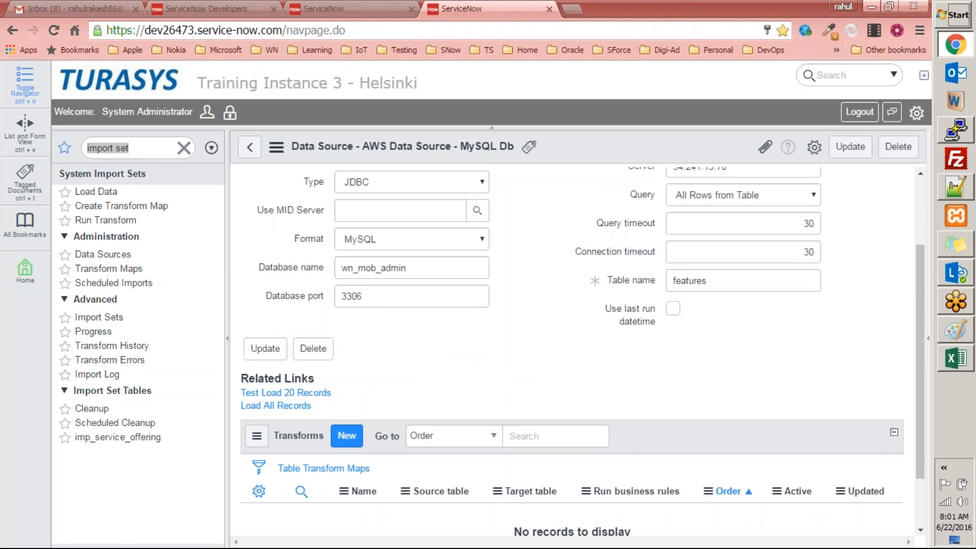
{"action": "left_click", "coordinate": [274, 394]}
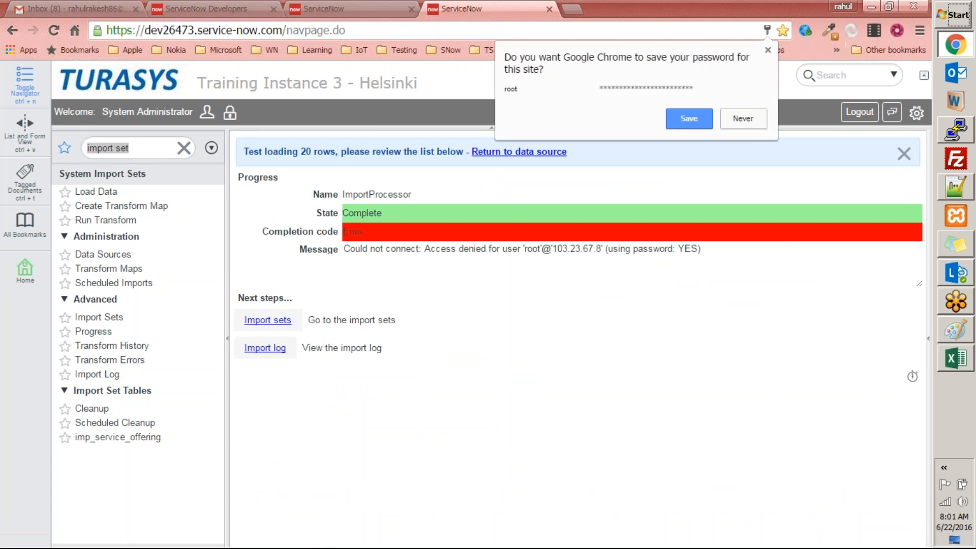
{"action": "left_click", "coordinate": [742, 120]}
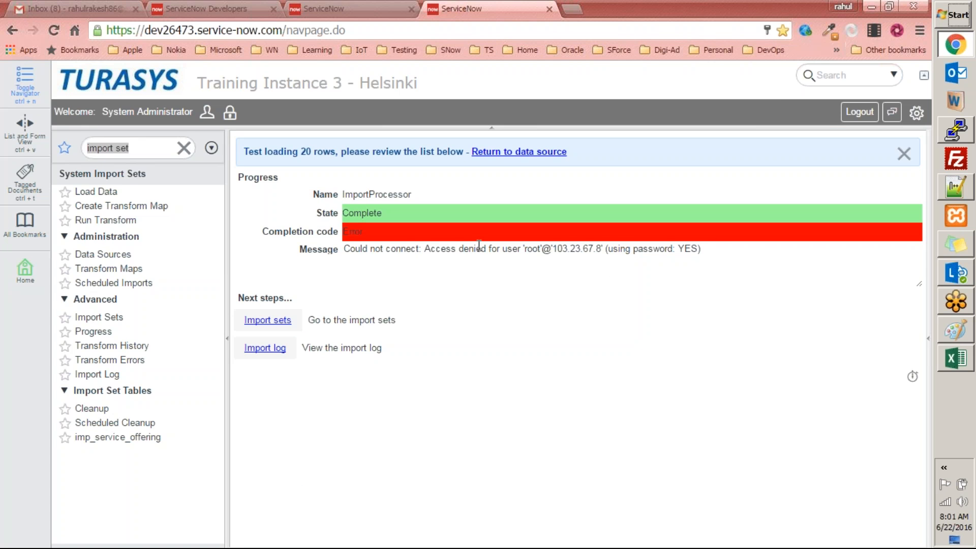
{"action": "left_click", "coordinate": [956, 132]}
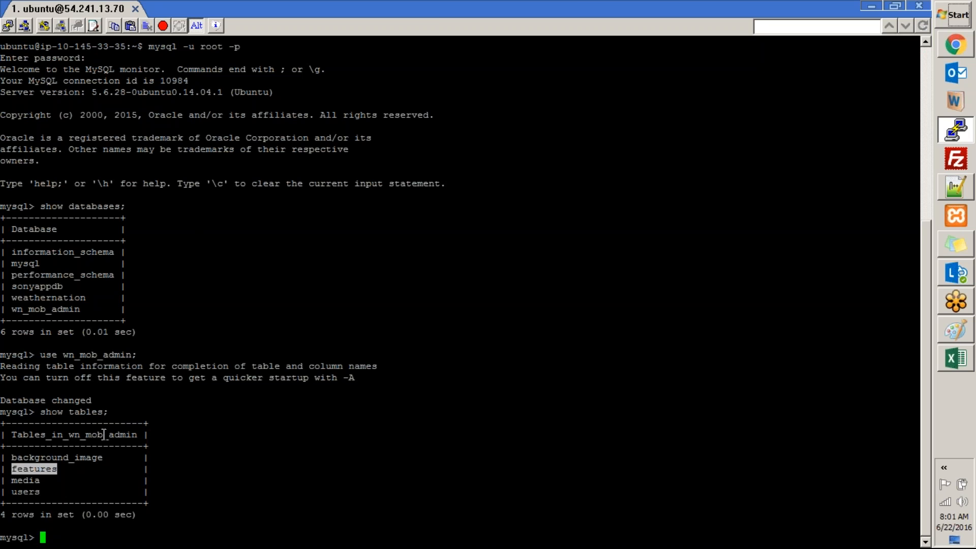
Step: Select the rejected client address in the access-denied error, then run 'use mysql;'
{"action": "key", "text": "alt+Tab"}
{"action": "left_click_drag", "start_coordinate": [552, 249], "coordinate": [601, 251]}
{"action": "key", "text": "alt+Tab"}
{"action": "type", "text": "use mysql;"}
{"action": "key", "text": "Return"}
Step: Run 'show tables;' and start typing the query 'select * from user'
{"action": "key", "text": "Return"}
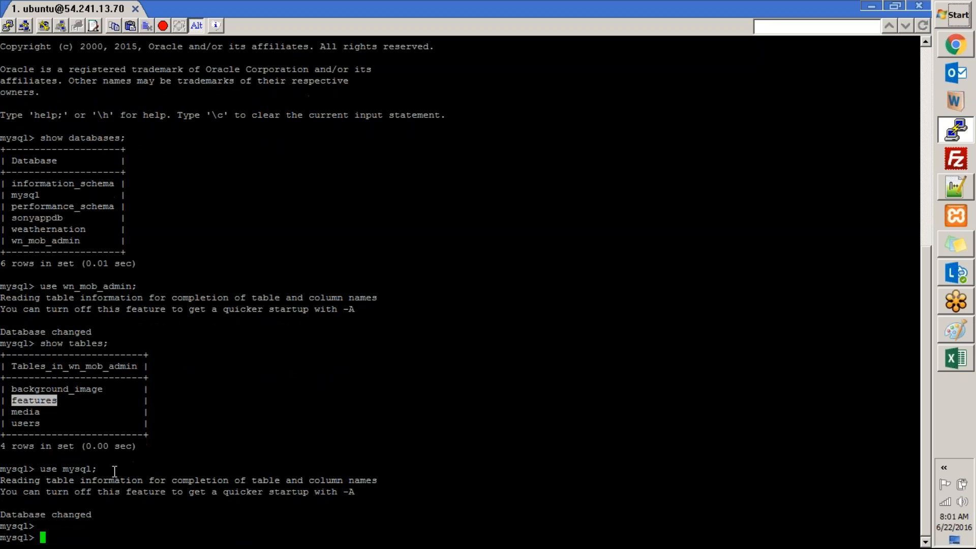
{"action": "type", "text": "show tables"}
{"action": "key", "text": "Return"}
{"action": "type", "text": ";"}
{"action": "key", "text": "Return"}
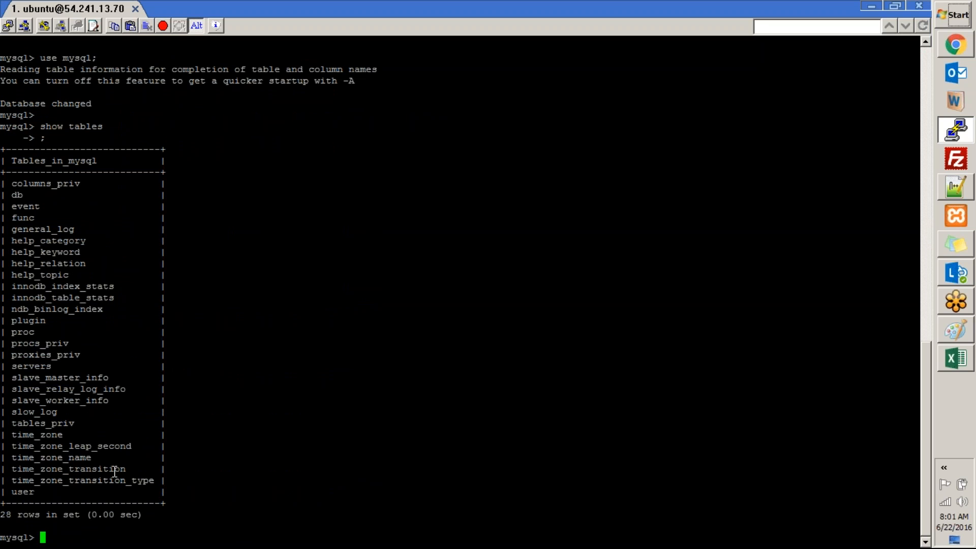
{"action": "type", "text": "select * user"}
{"action": "key", "text": "Left"}
{"action": "key", "text": "Left"}
{"action": "key", "text": "Left"}
{"action": "key", "text": "Left"}
{"action": "type", "text": "from"}
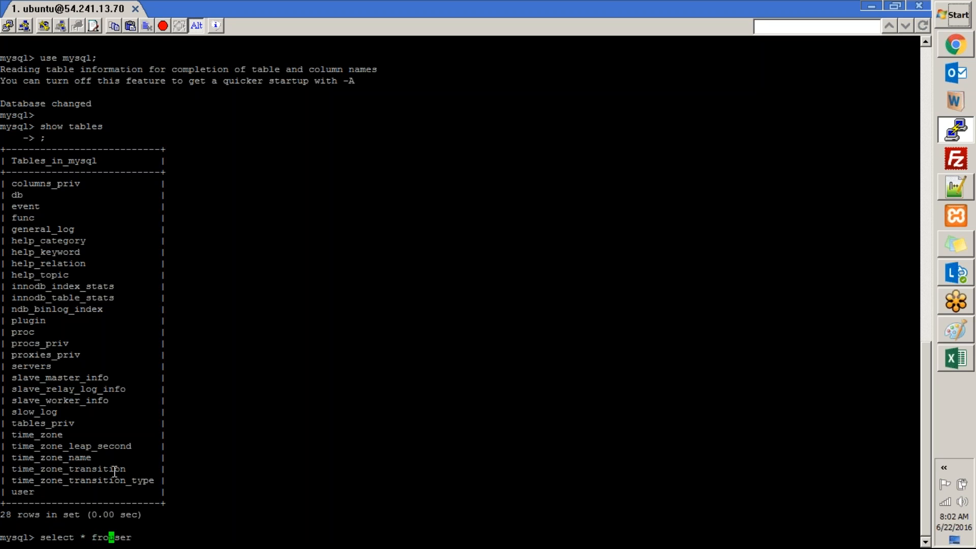
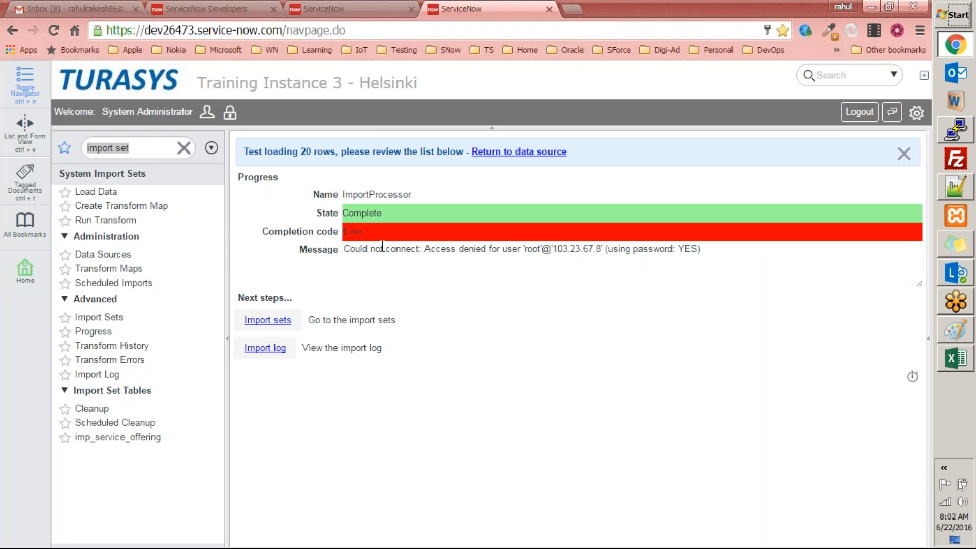
Step: Copy the access-denied error message into Notepad++, replacing the four old note lines
{"action": "left_click_drag", "start_coordinate": [345, 249], "coordinate": [721, 263]}
{"action": "key", "text": "ctrl+c"}
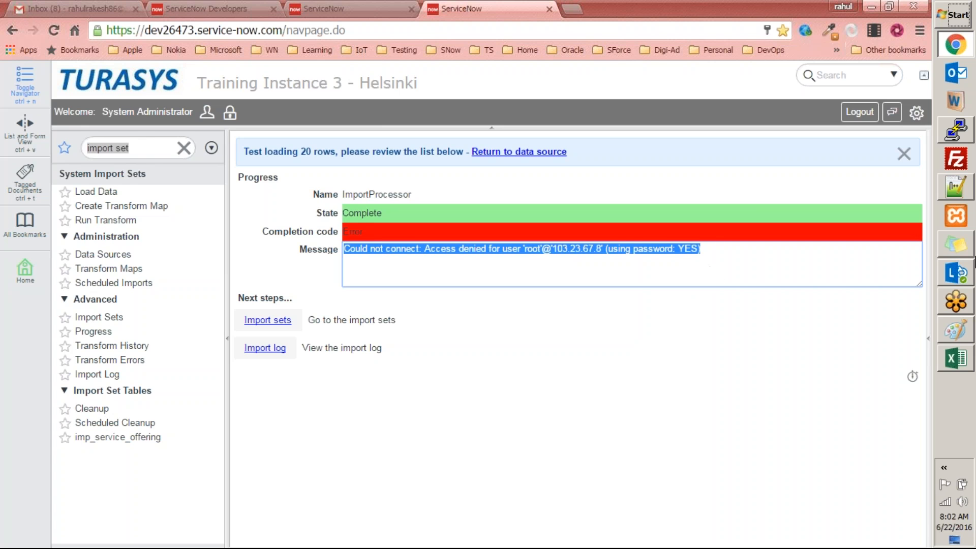
{"action": "left_click", "coordinate": [957, 188]}
{"action": "key", "text": "ctrl+End"}
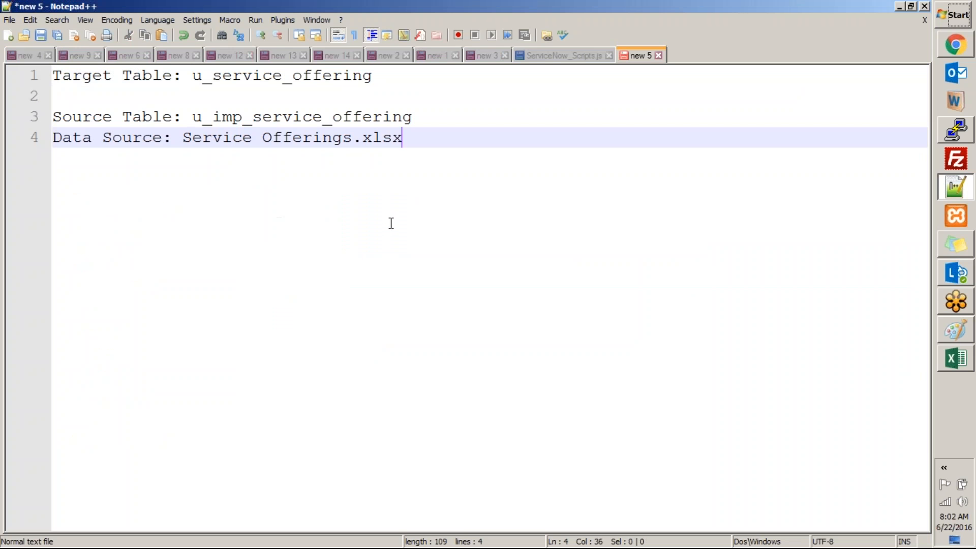
{"action": "key", "text": "ctrl+a"}
{"action": "key", "text": "ctrl+v"}
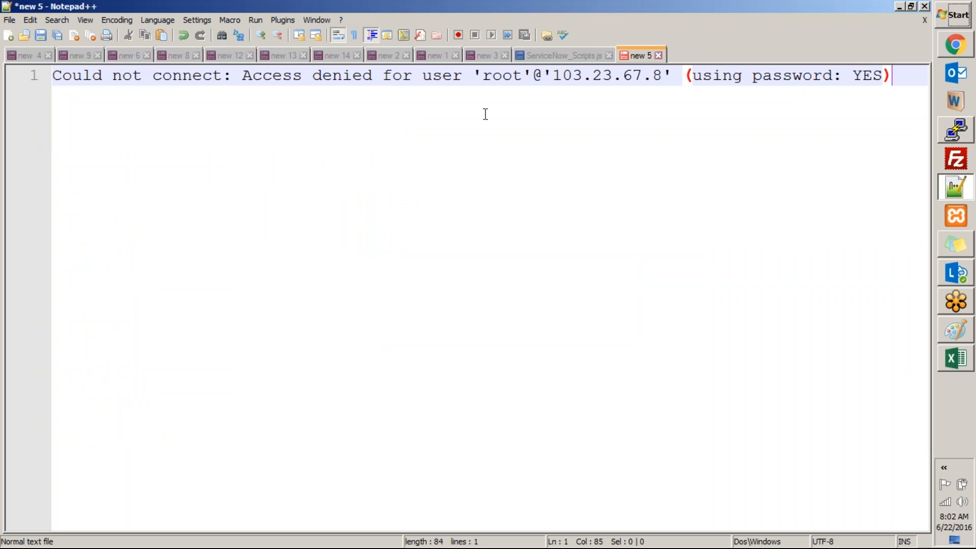
Step: Highlight the IP 103.23.67.8 in the note, then clear the error-text selection in ServiceNow
{"action": "left_click_drag", "start_coordinate": [671, 77], "coordinate": [551, 77]}
{"action": "key", "text": "alt+Tab"}
{"action": "left_click", "coordinate": [584, 252]}
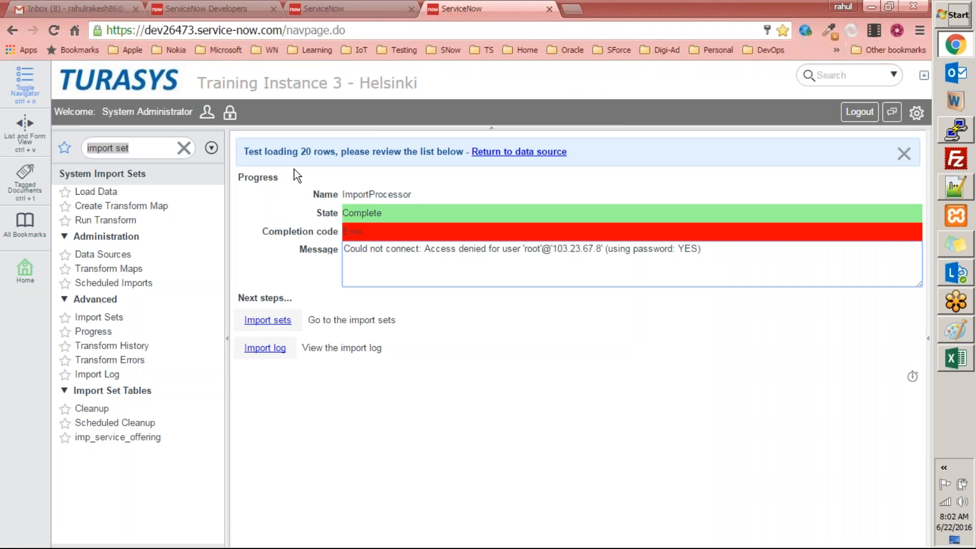
Step: Rerun the 20-record test load and select the new error IP 103.23.67.15
{"action": "left_click", "coordinate": [509, 154]}
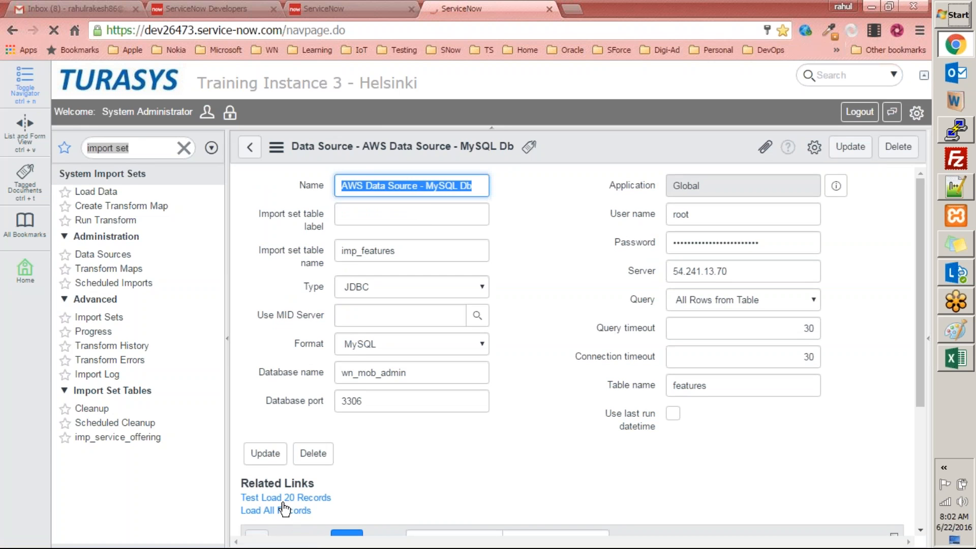
{"action": "left_click", "coordinate": [287, 500]}
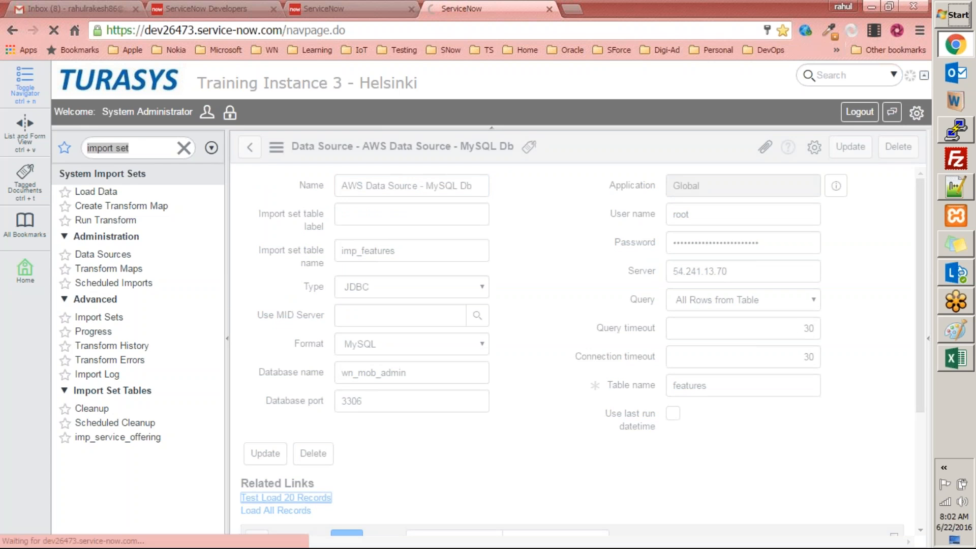
{"action": "left_click_drag", "start_coordinate": [556, 248], "coordinate": [605, 249]}
{"action": "left_click", "coordinate": [589, 283]}
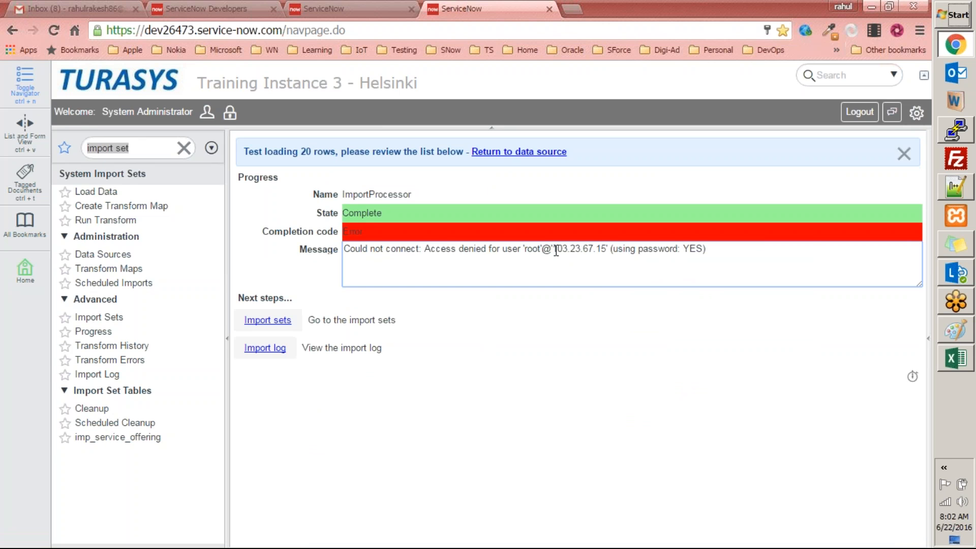
{"action": "left_click_drag", "start_coordinate": [557, 250], "coordinate": [620, 252]}
{"action": "key", "text": "ctrl+c"}
Step: Paste 103.23.67.15 on a new line 2 in Notepad++ and trim its trailing quote
{"action": "key", "text": "alt+Tab"}
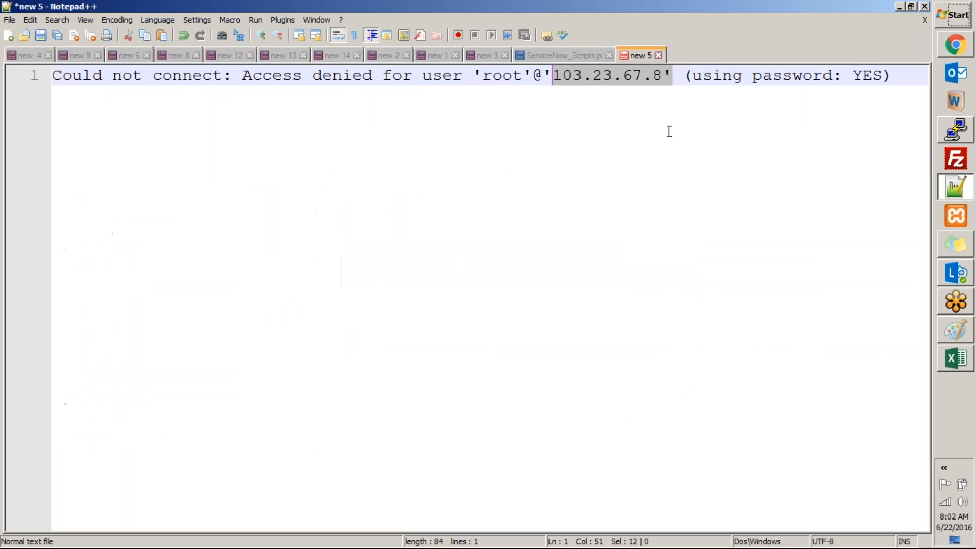
{"action": "key", "text": "End"}
{"action": "key", "text": "Return"}
{"action": "key", "text": "ctrl+v"}
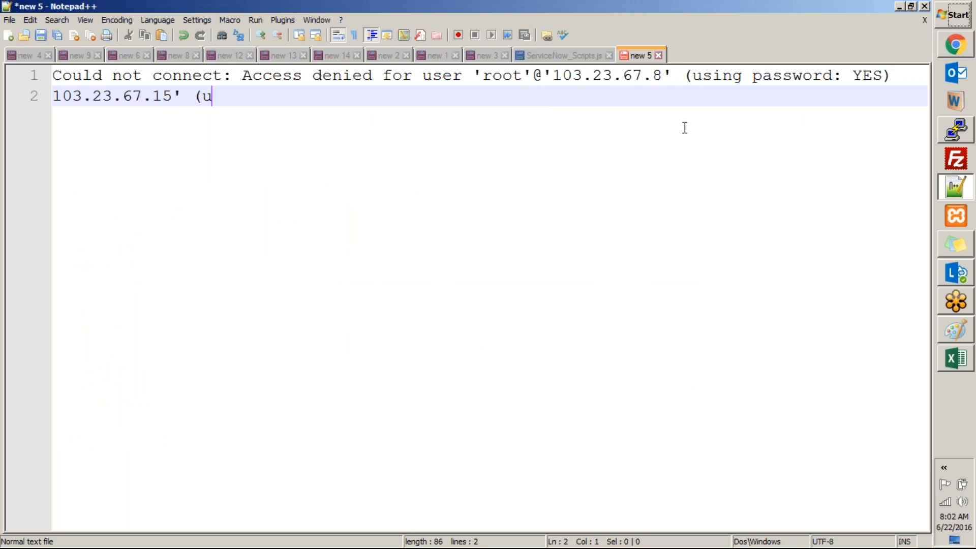
{"action": "left_click", "coordinate": [662, 76]}
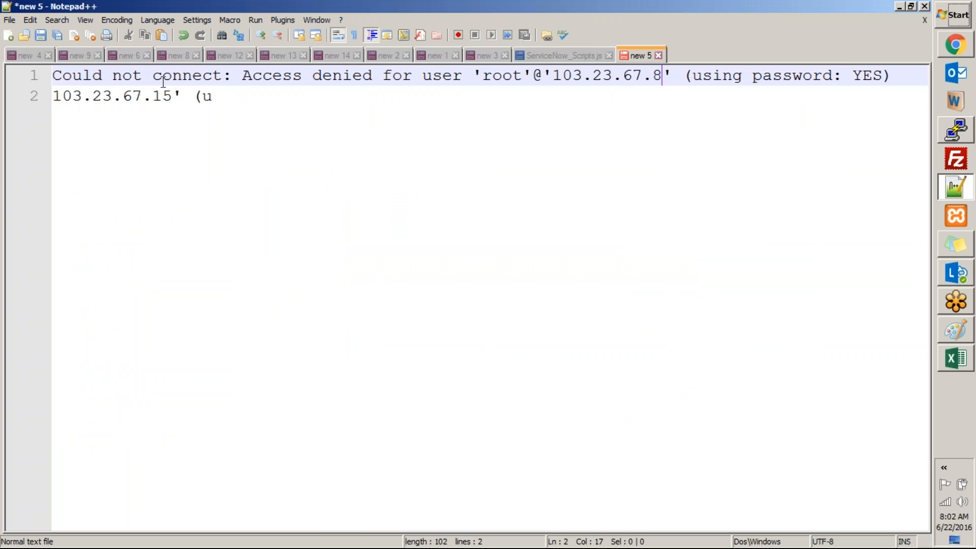
{"action": "left_click_drag", "start_coordinate": [131, 96], "coordinate": [173, 97]}
{"action": "left_click", "coordinate": [243, 96]}
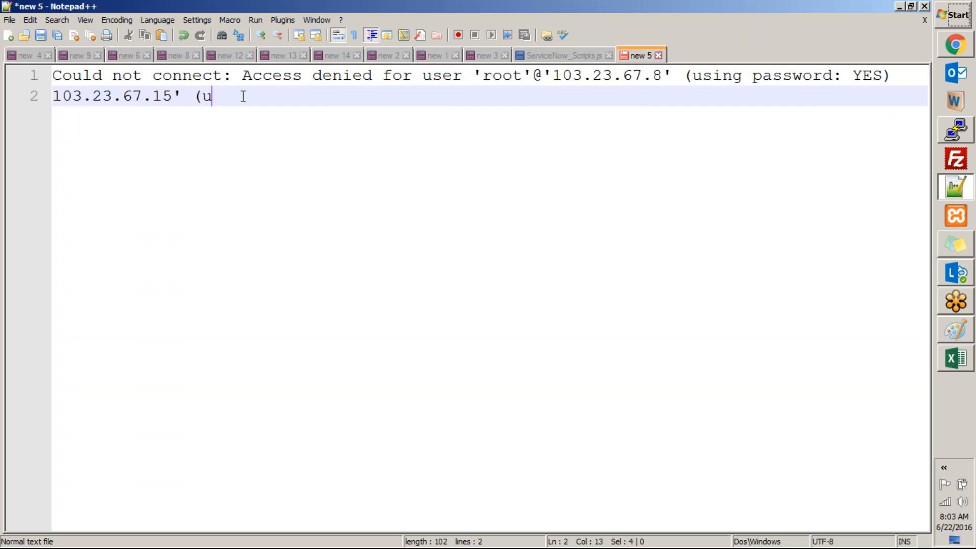
{"action": "key", "text": "BackSpace"}
{"action": "key", "text": "BackSpace"}
{"action": "key", "text": "BackSpace"}
{"action": "key", "text": "BackSpace"}
{"action": "key", "text": "alt+Tab"}
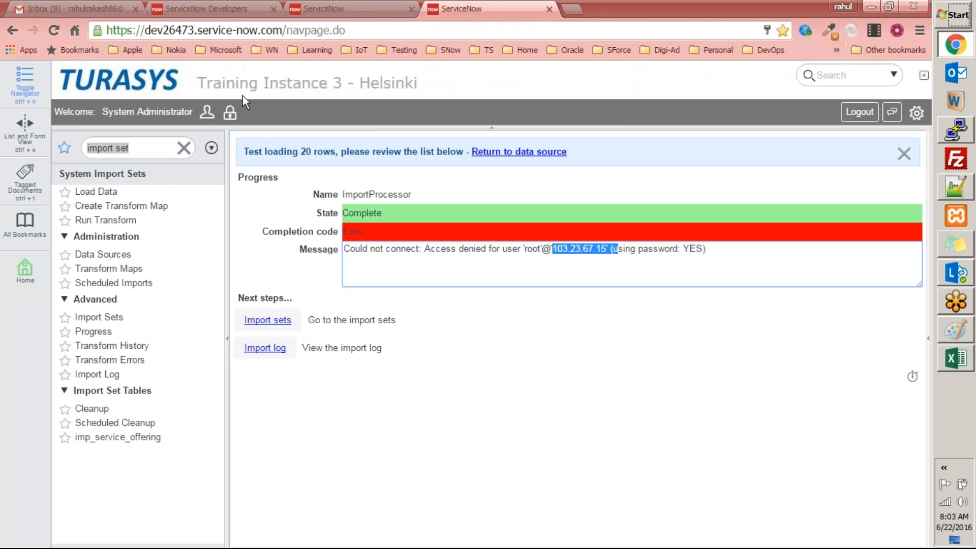
Step: Review the MySQL user host rows in the terminal against the ServiceNow error
{"action": "left_click", "coordinate": [956, 129]}
{"action": "scroll", "coordinate": [263, 297], "scroll_direction": "down", "scroll_amount": 5}
{"action": "key", "text": "alt+Tab"}
{"action": "left_click", "coordinate": [583, 348]}
{"action": "key", "text": "alt+Tab"}
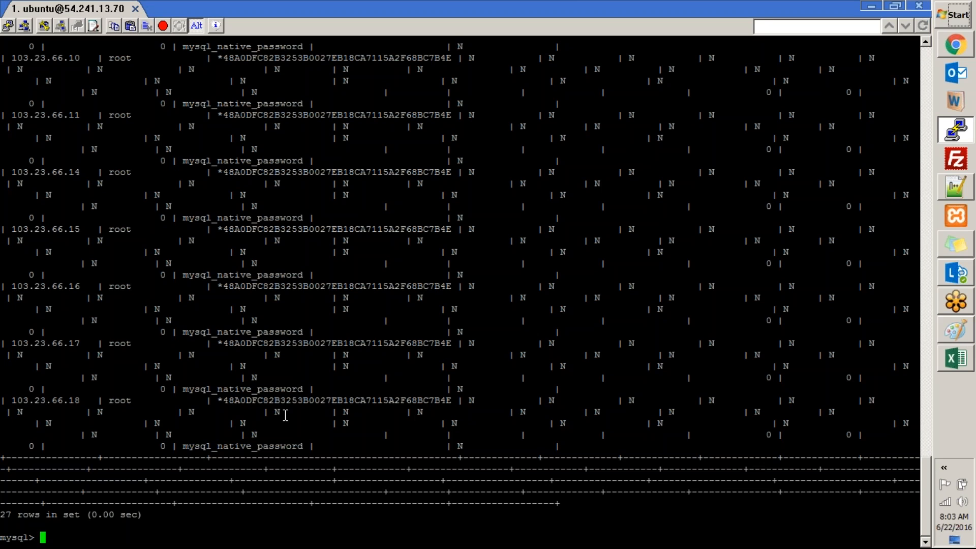
{"action": "left_click", "coordinate": [956, 44]}
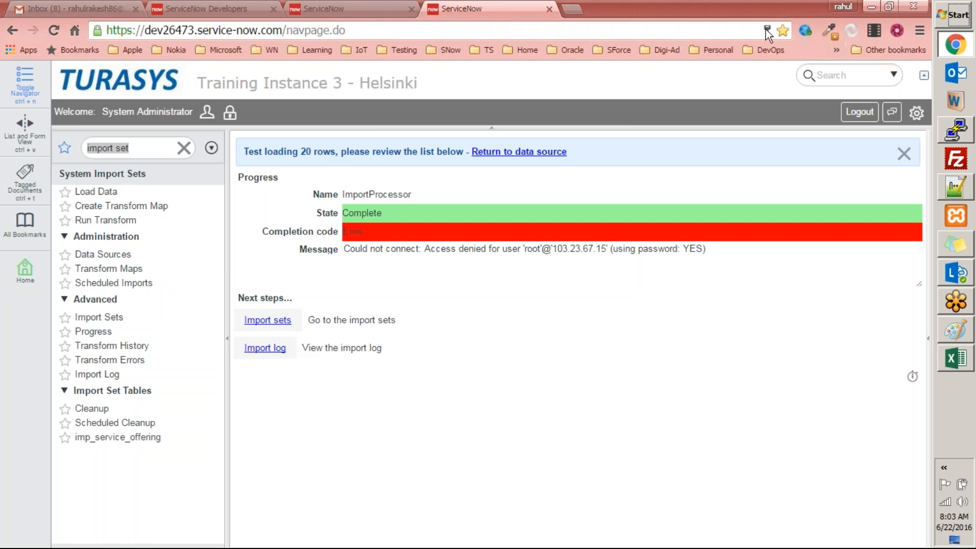
Step: Open a blank browser tab, return ServiceNow to the data source form, and type 'add' in the new tab
{"action": "left_click", "coordinate": [578, 10]}
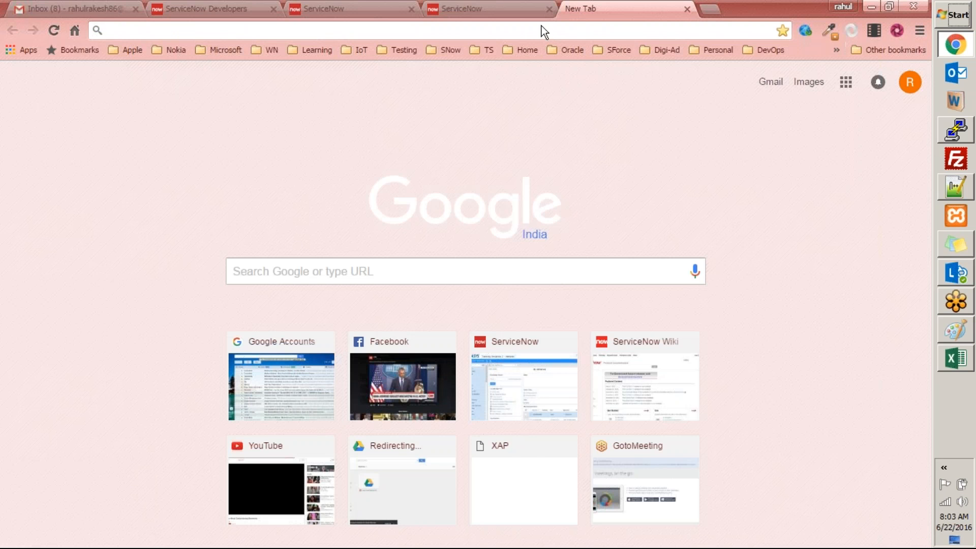
{"action": "left_click", "coordinate": [540, 12]}
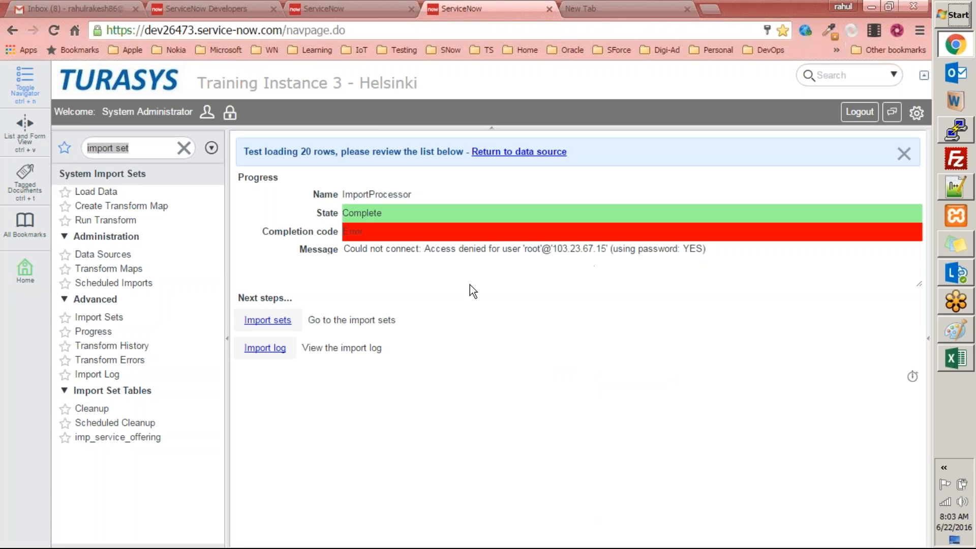
{"action": "left_click", "coordinate": [550, 154]}
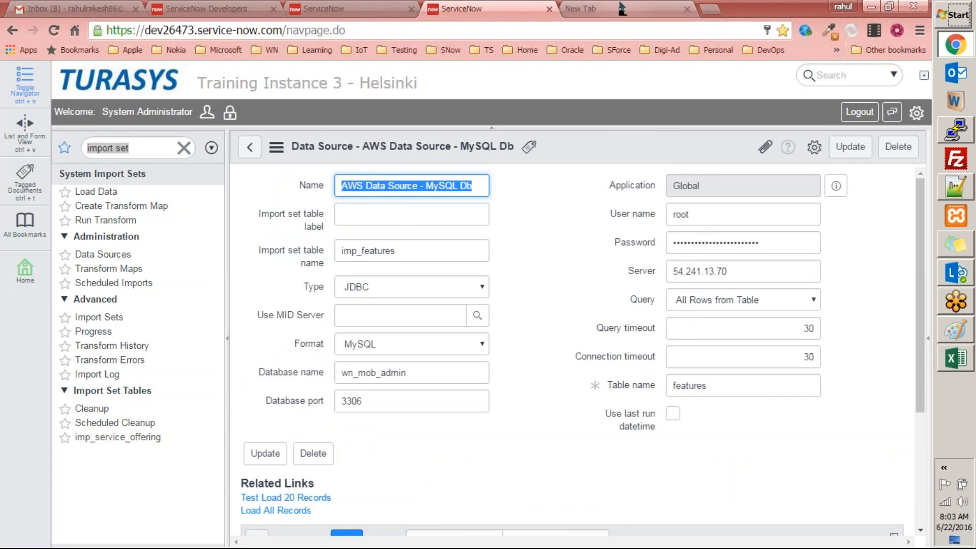
{"action": "left_click", "coordinate": [600, 9]}
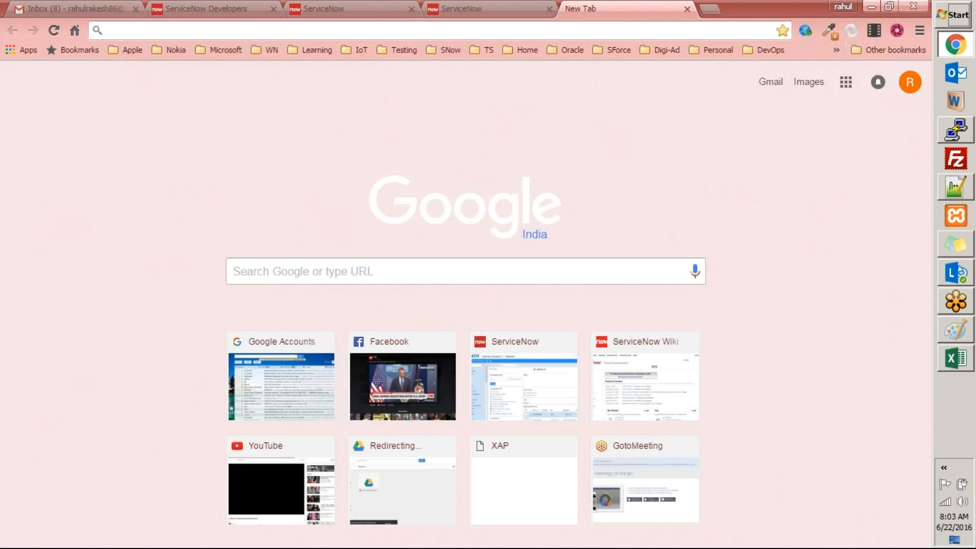
{"action": "type", "text": "add"}
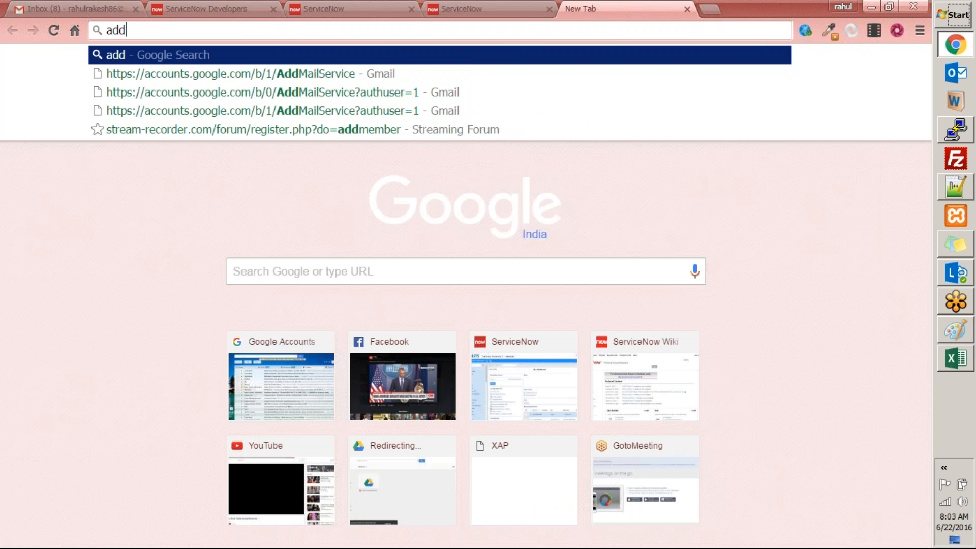
{"action": "key", "text": "alt+Tab"}
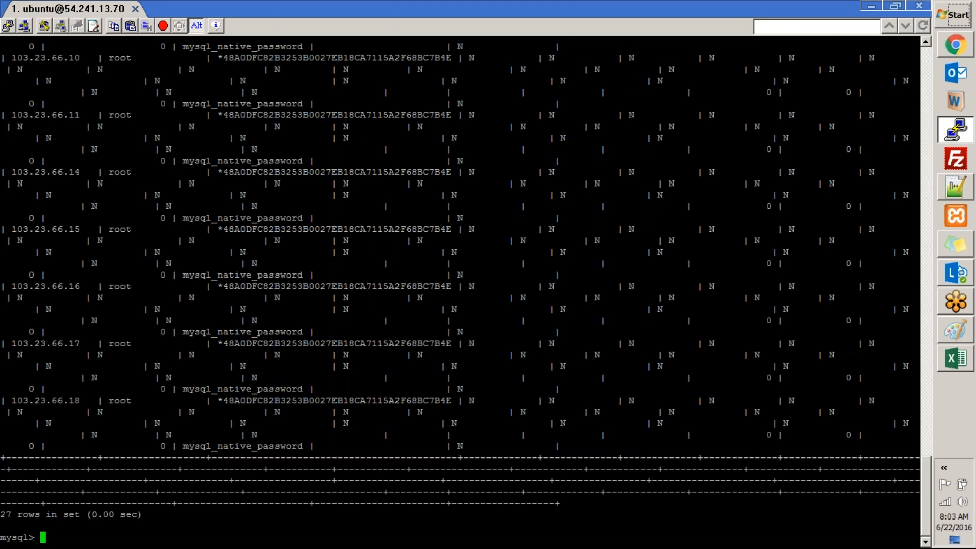
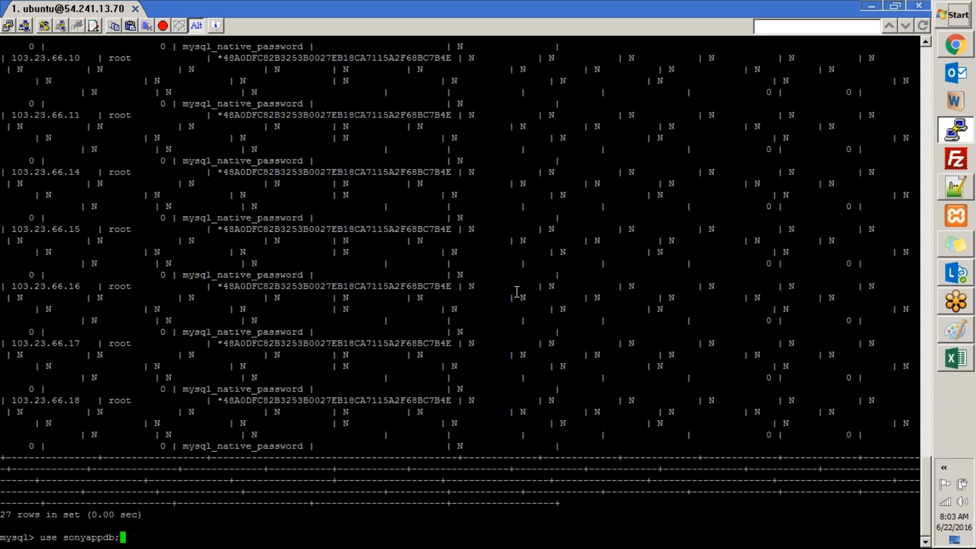
{"action": "key", "text": "Up"}
{"action": "key", "text": "Up"}
{"action": "key", "text": "Up"}
{"action": "key", "text": "Up"}
{"action": "key", "text": "Up"}
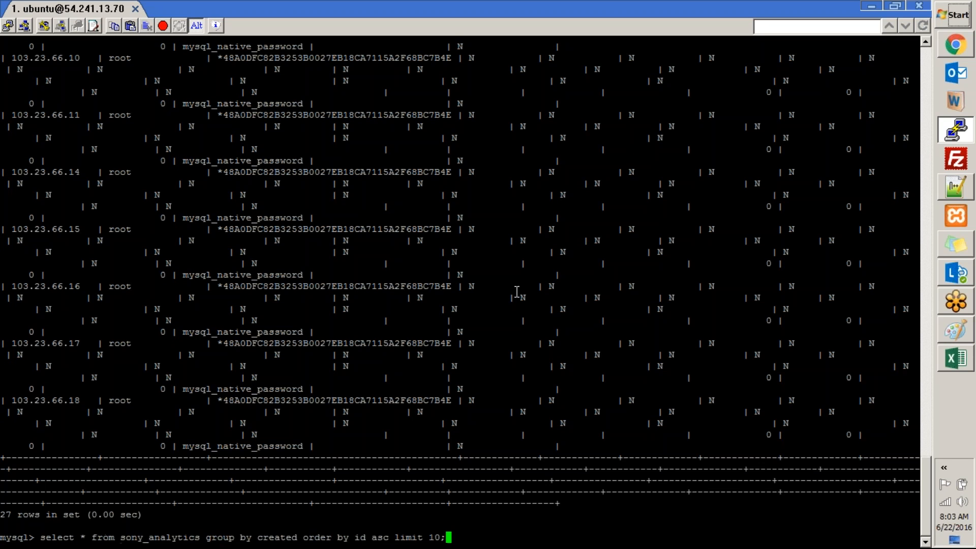
{"action": "key", "text": "Up"}
{"action": "key", "text": "Up"}
{"action": "key", "text": "Down"}
{"action": "key", "text": "Down"}
{"action": "key", "text": "Down"}
{"action": "key", "text": "Up"}
{"action": "key", "text": "Down"}
{"action": "key", "text": "Up"}
{"action": "key", "text": "Up"}
{"action": "key", "text": "Up"}
{"action": "key", "text": "Up"}
{"action": "key", "text": "Up"}
{"action": "key", "text": "Up"}
{"action": "key", "text": "Up"}
{"action": "key", "text": "Up"}
{"action": "key", "text": "Up"}
{"action": "key", "text": "Up"}
{"action": "key", "text": "Up"}
{"action": "key", "text": "Up"}
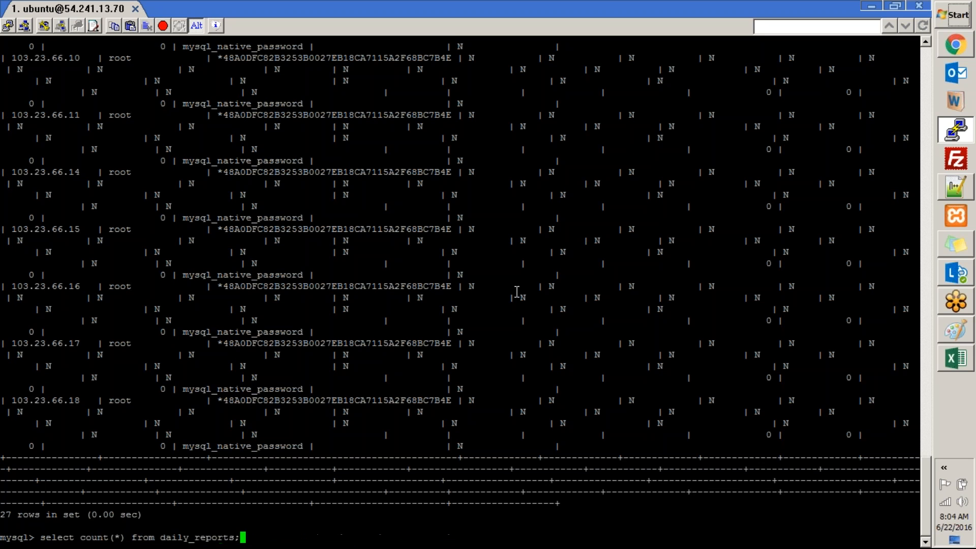
{"action": "key", "text": "Down"}
{"action": "key", "text": "Up"}
{"action": "key", "text": "Up"}
{"action": "key", "text": "Up"}
{"action": "key", "text": "Up"}
{"action": "key", "text": "Up"}
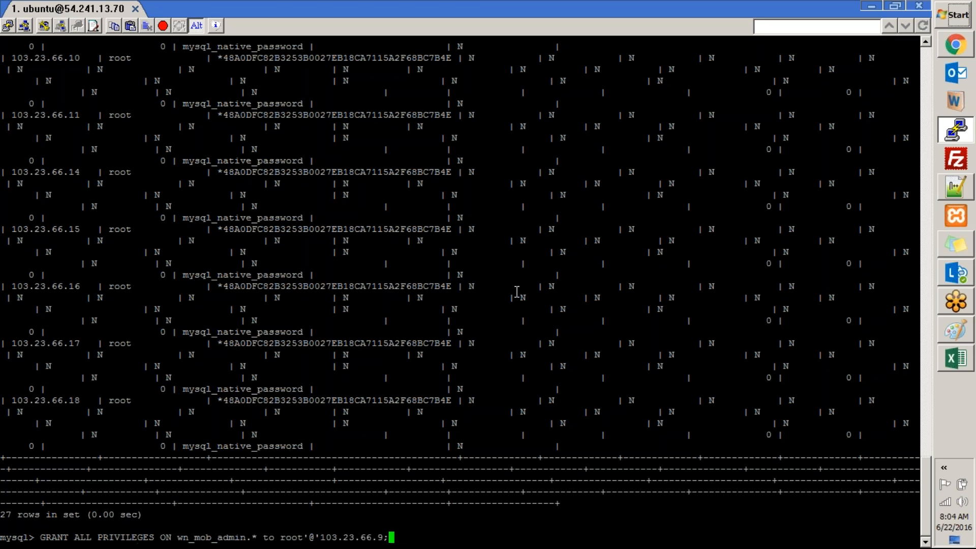
Step: Replace the GRANT host with 103.23.67.8 copied from Notepad++ and run it, which returns ERROR 1064
{"action": "key", "text": "Left"}
{"action": "key", "text": "alt+Tab"}
{"action": "key", "text": "alt+Tab"}
{"action": "key", "text": "alt+Tab"}
{"action": "left_click_drag", "start_coordinate": [553, 76], "coordinate": [663, 76]}
{"action": "key", "text": "ctrl+c"}
{"action": "key", "text": "alt+Tab"}
{"action": "key", "text": "BackSpace"}
{"action": "key", "text": "BackSpace"}
{"action": "key", "text": "BackSpace"}
{"action": "key", "text": "BackSpace"}
{"action": "key", "text": "BackSpace"}
{"action": "key", "text": "BackSpace"}
{"action": "key", "text": "BackSpace"}
{"action": "key", "text": "BackSpace"}
{"action": "key", "text": "BackSpace"}
{"action": "key", "text": "BackSpace"}
{"action": "key", "text": "BackSpace"}
{"action": "right_click", "coordinate": [623, 191]}
{"action": "key", "text": "Return"}
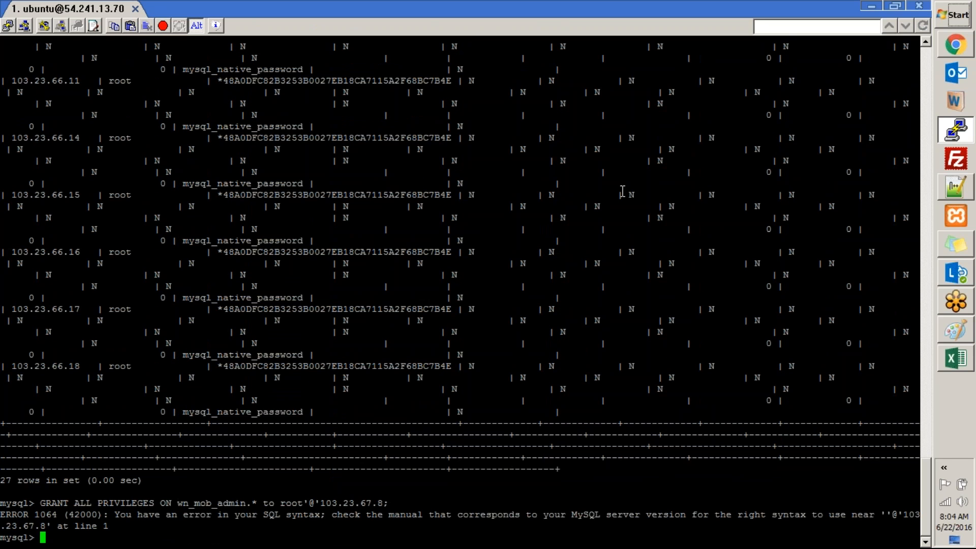
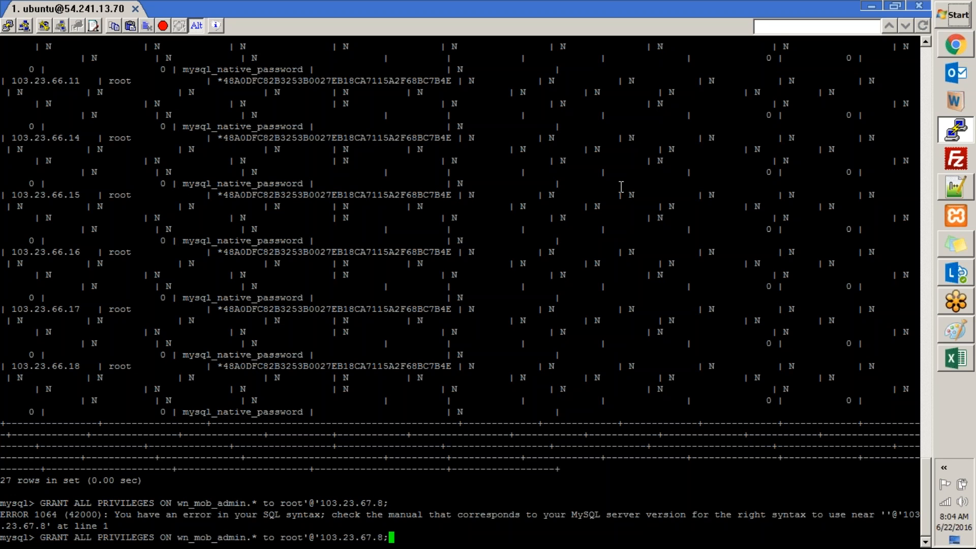
Step: Rerun the GRANT statement, then retry it with a quote added before the semicolon
{"action": "key", "text": "Left"}
{"action": "key", "text": "Return"}
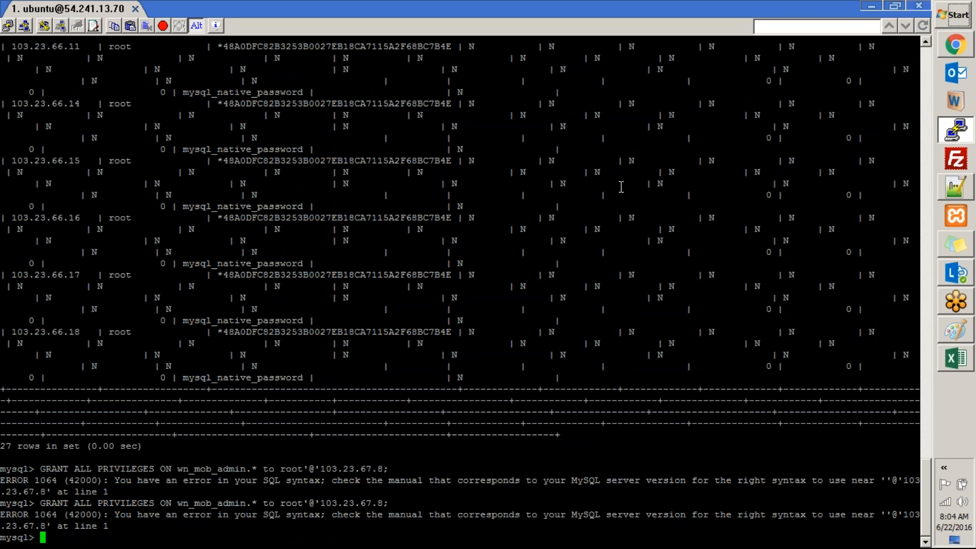
{"action": "key", "text": "Up"}
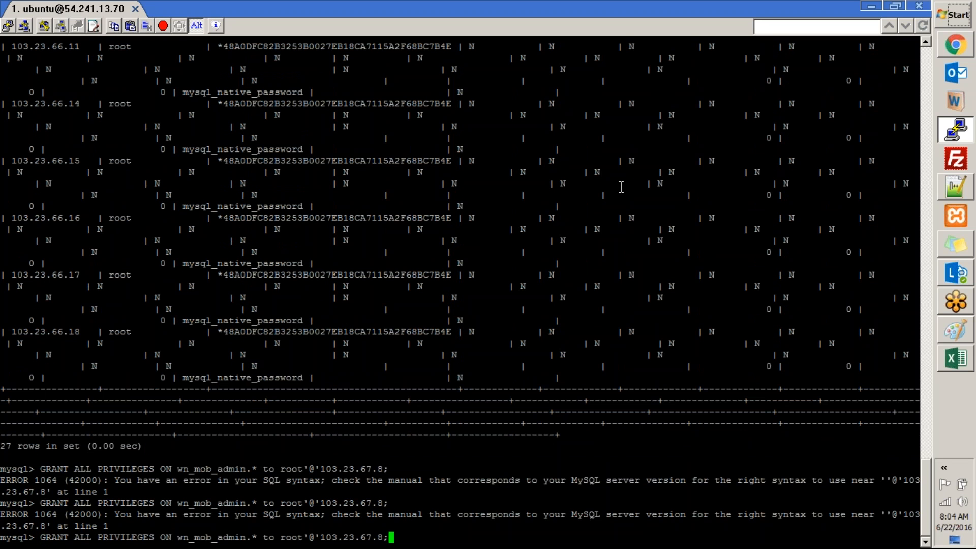
{"action": "key", "text": "Left"}
{"action": "type", "text": "'"}
{"action": "key", "text": "Return"}
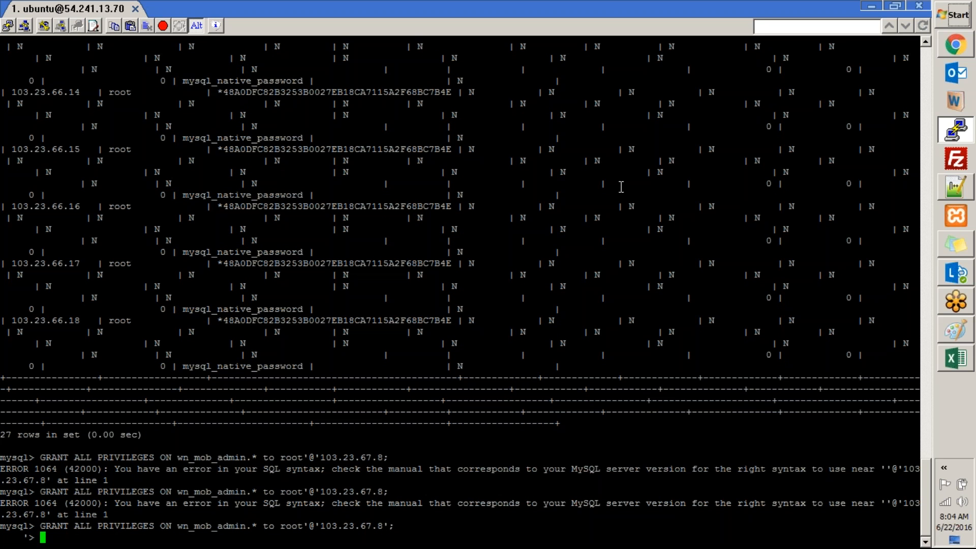
Step: Close the continuation prompt with ';' and, after ERROR 1064, abort mysql with Ctrl+C
{"action": "type", "text": ";"}
{"action": "key", "text": "Return"}
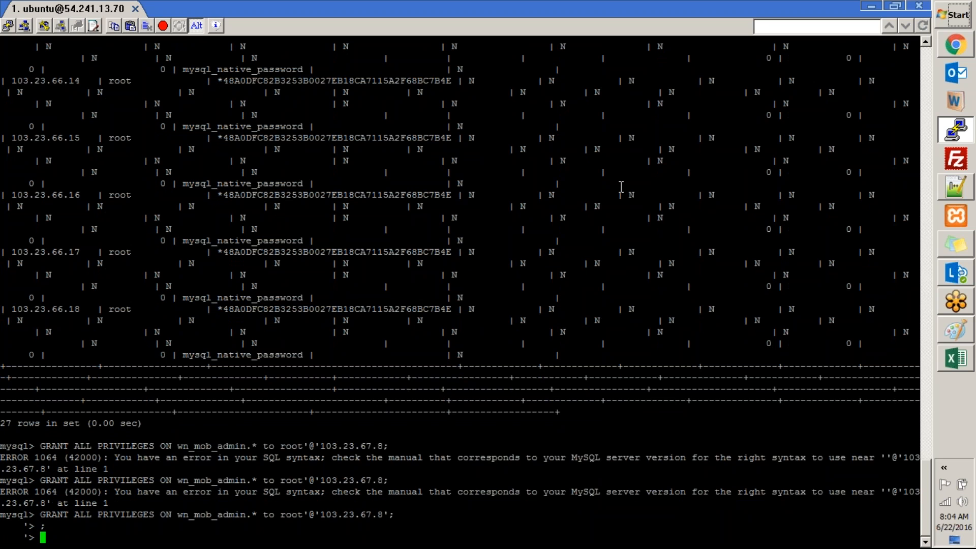
{"action": "key", "text": "ctrl+c"}
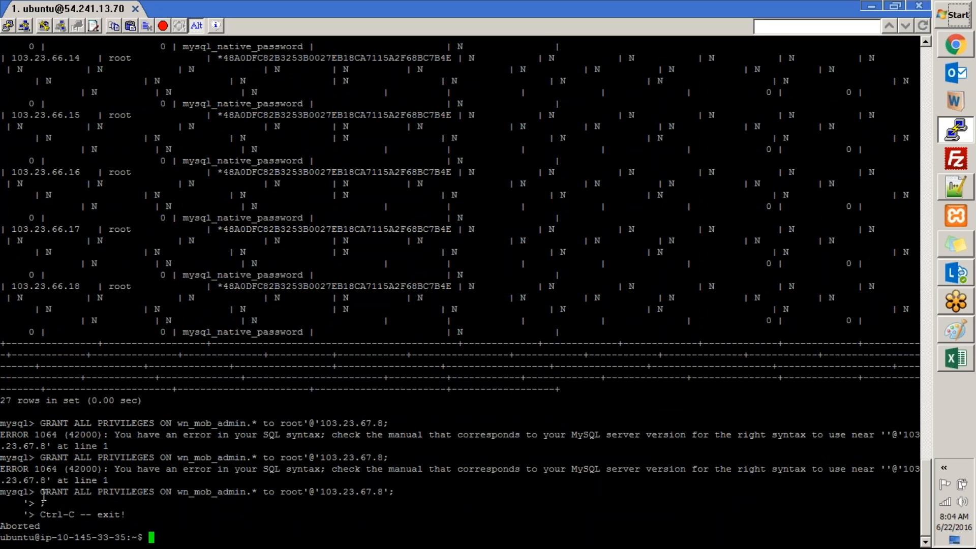
{"action": "left_click_drag", "start_coordinate": [44, 494], "coordinate": [171, 492]}
Step: In Chrome, search the web for 'mysql grant privileges'
{"action": "key", "text": "alt+Tab"}
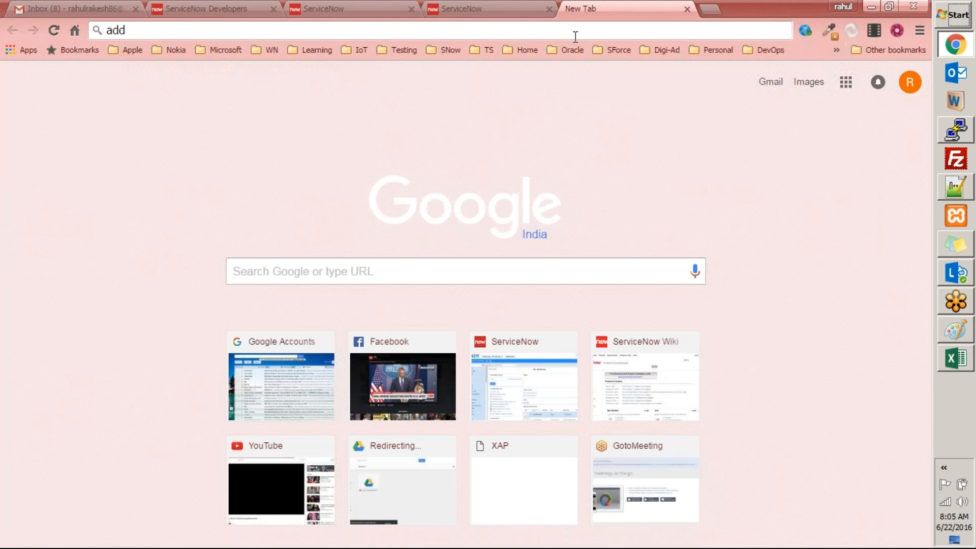
{"action": "left_click", "coordinate": [576, 36]}
{"action": "type", "text": "mysql"}
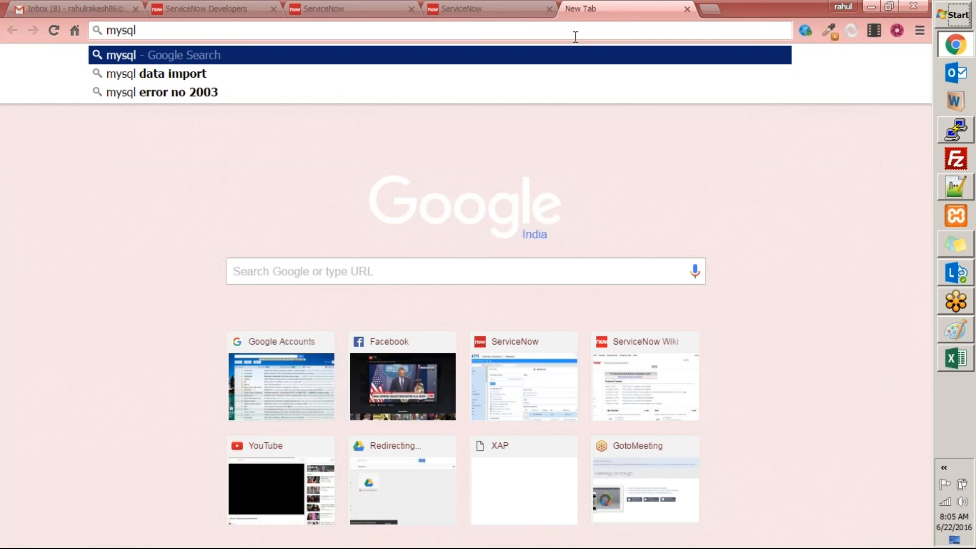
{"action": "type", "text": " grant privili"}
{"action": "key", "text": "BackSpace"}
{"action": "type", "text": "eges"}
{"action": "key", "text": "Return"}
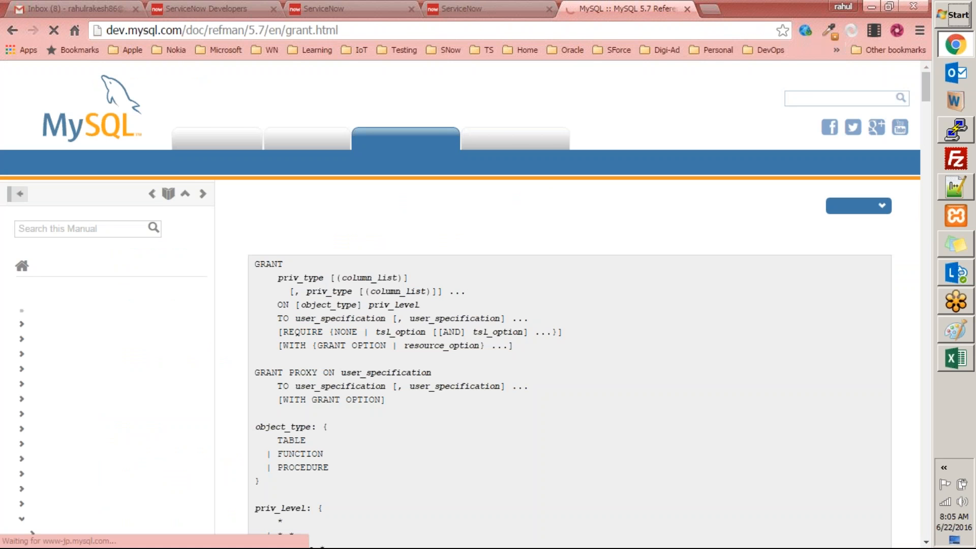
Step: Read the MySQL 5.7 GRANT Syntax page down to Account Names and Passwords
{"action": "scroll", "coordinate": [461, 304], "scroll_direction": "down", "scroll_amount": 15}
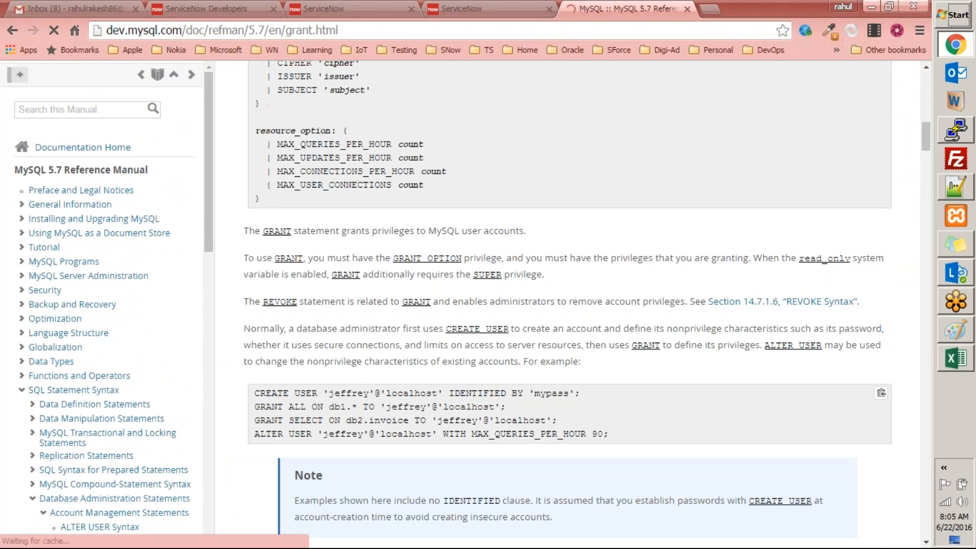
{"action": "scroll", "coordinate": [565, 305], "scroll_direction": "down", "scroll_amount": 10}
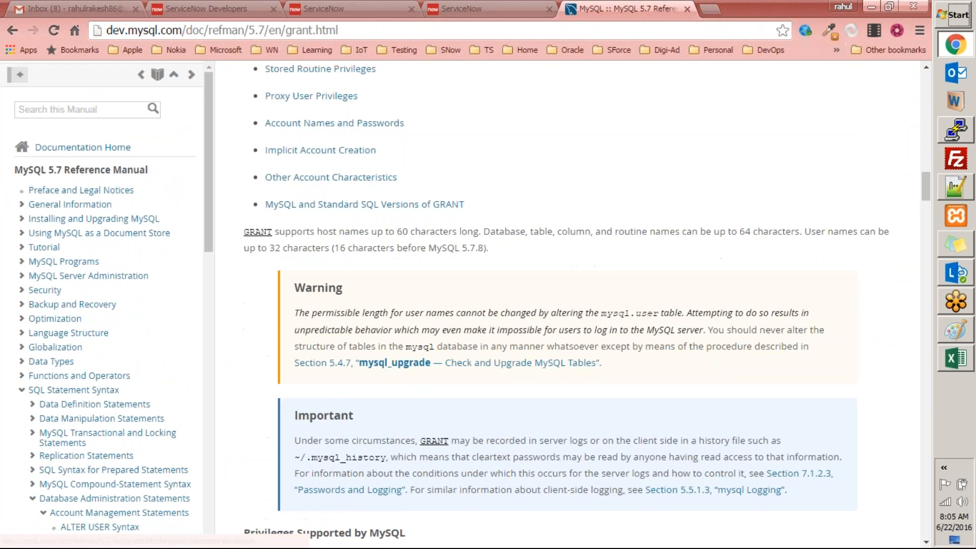
{"action": "scroll", "coordinate": [567, 305], "scroll_direction": "down", "scroll_amount": 15}
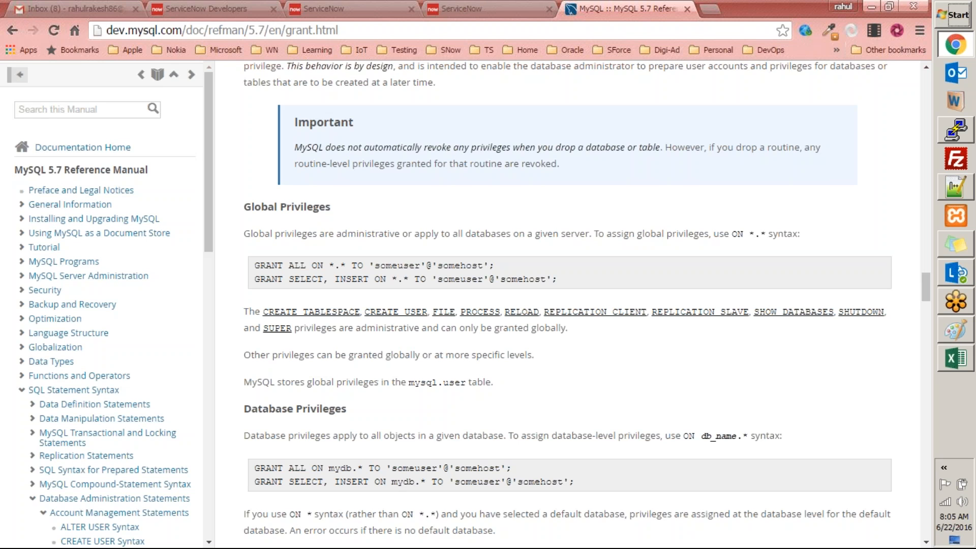
{"action": "scroll", "coordinate": [559, 425], "scroll_direction": "down", "scroll_amount": 15}
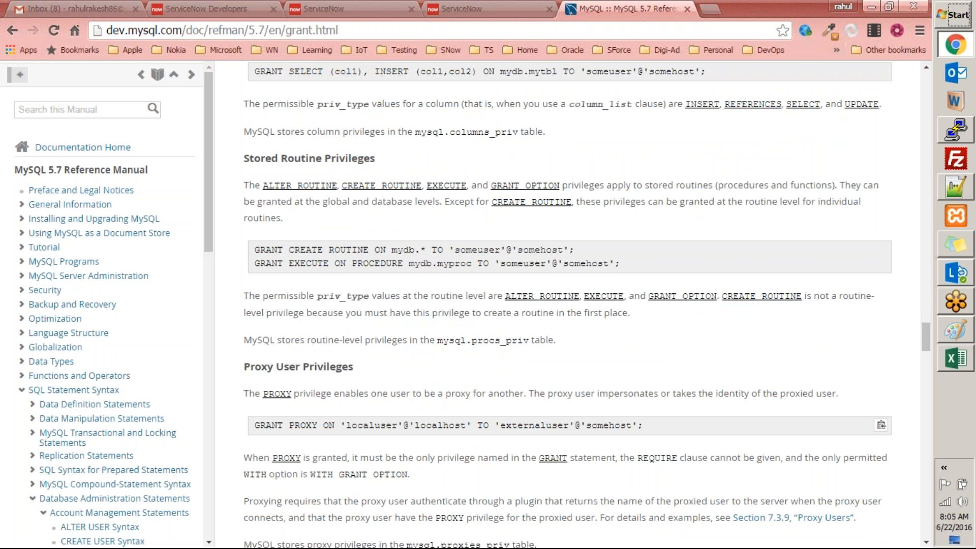
{"action": "scroll", "coordinate": [560, 422], "scroll_direction": "down", "scroll_amount": 8}
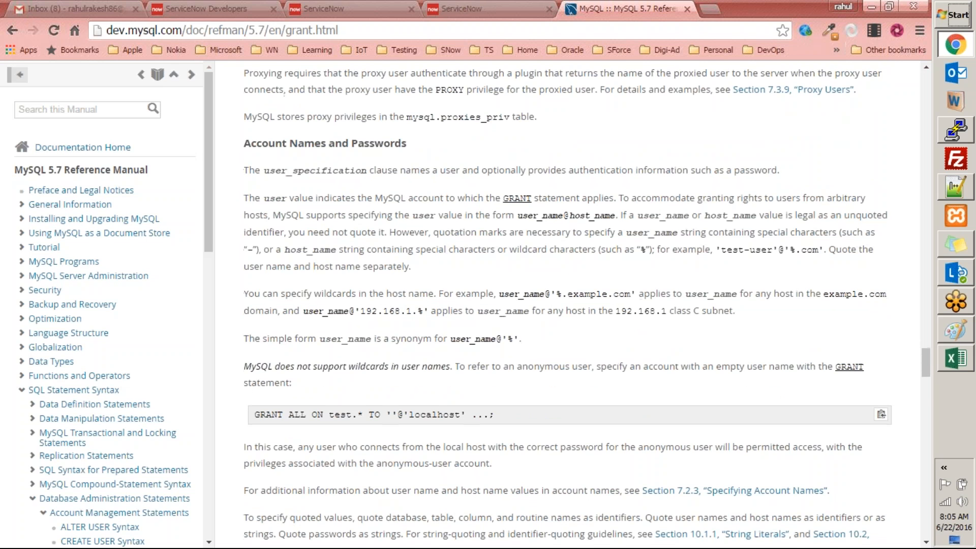
{"action": "scroll", "coordinate": [560, 422], "scroll_direction": "down", "scroll_amount": 8}
{"action": "scroll", "coordinate": [315, 417], "scroll_direction": "down", "scroll_amount": 4}
{"action": "scroll", "coordinate": [560, 305], "scroll_direction": "down", "scroll_amount": 7}
Step: In PuTTY, log in to the mysql client as root with 'mysql -uroot -p' and the password
{"action": "key", "text": "alt+Tab"}
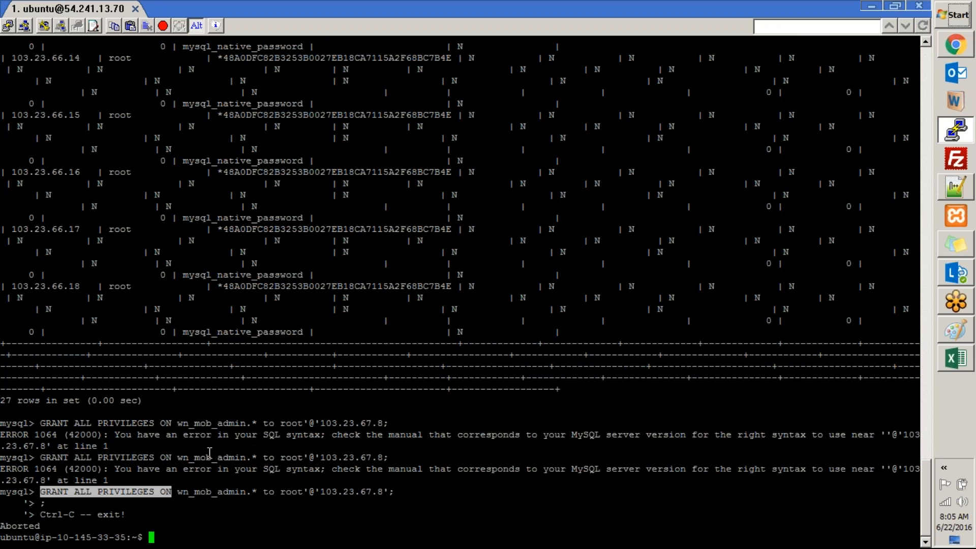
{"action": "type", "text": "mysl"}
{"action": "key", "text": "BackSpace"}
{"action": "key", "text": "BackSpace"}
{"action": "type", "text": "sl"}
{"action": "key", "text": "BackSpace"}
{"action": "type", "text": "ql "}
{"action": "type", "text": "-u -roo"}
{"action": "key", "text": "BackSpace"}
{"action": "key", "text": "BackSpace"}
{"action": "key", "text": "BackSpace"}
{"action": "key", "text": "BackSpace"}
{"action": "key", "text": "BackSpace"}
{"action": "type", "text": "root -p"}
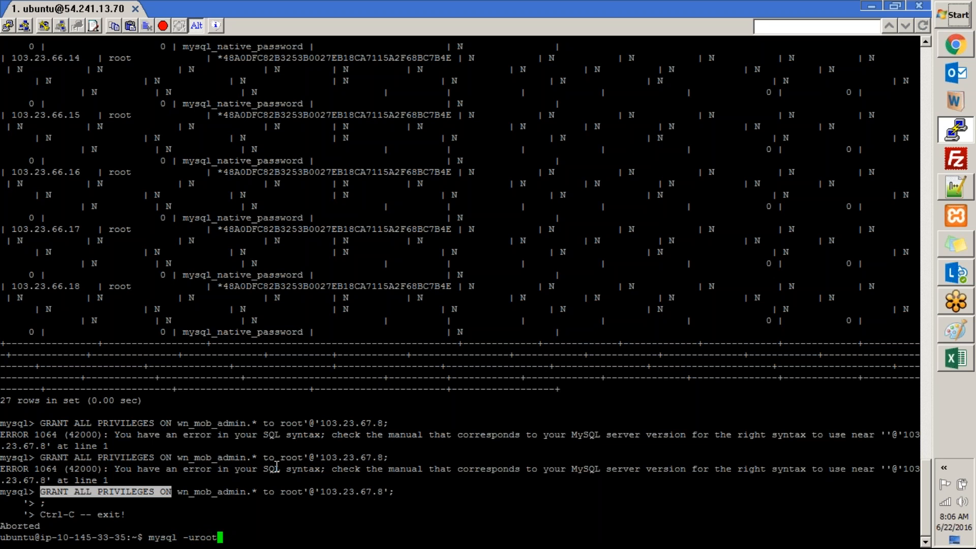
{"action": "key", "text": "Return"}
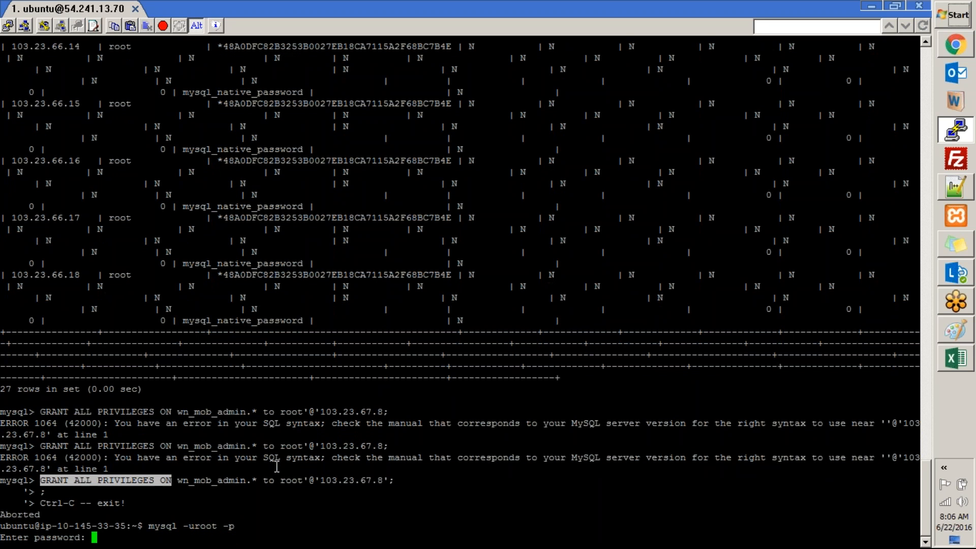
{"action": "key", "text": "Return"}
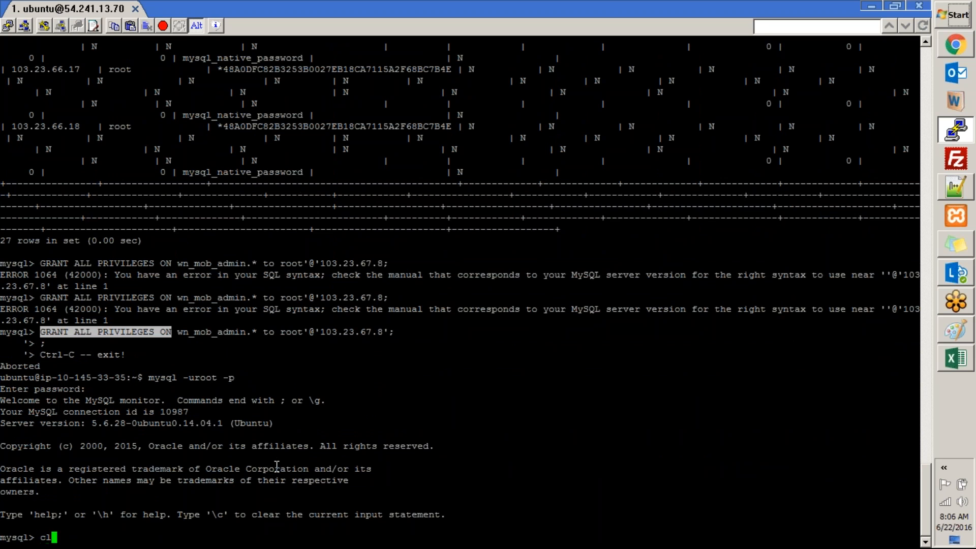
Step: Select the mysql database with 'use mysql;' and start typing GRANT at the prompt
{"action": "type", "text": "us e mysql;"}
{"action": "key", "text": "Return"}
{"action": "key", "text": "Up"}
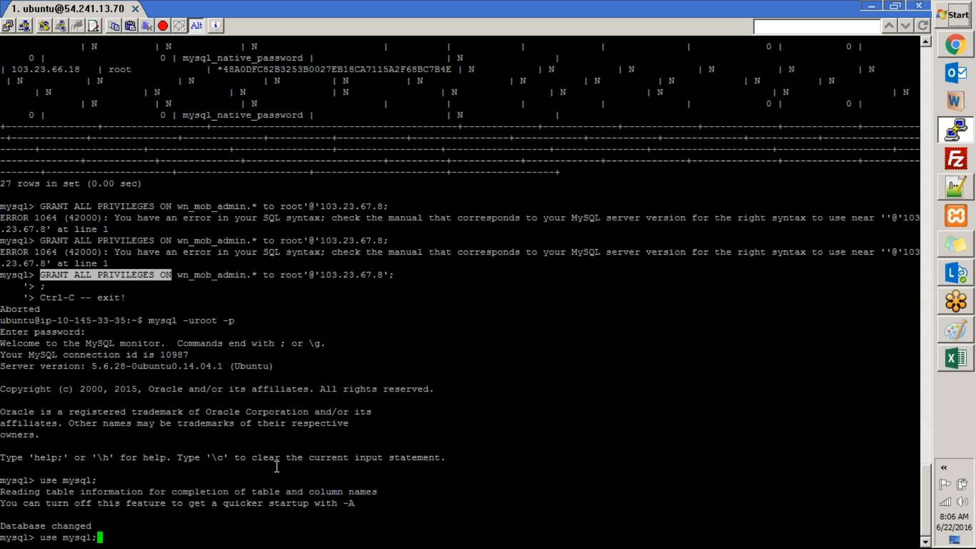
{"action": "key", "text": "BackSpace"}
{"action": "key", "text": "BackSpace"}
{"action": "key", "text": "BackSpace"}
{"action": "key", "text": "BackSpace"}
{"action": "key", "text": "BackSpace"}
{"action": "key", "text": "BackSpace"}
{"action": "key", "text": "BackSpace"}
{"action": "key", "text": "BackSpace"}
{"action": "key", "text": "BackSpace"}
{"action": "key", "text": "BackSpace"}
{"action": "type", "text": "GRANT"}
{"action": "key", "text": "alt+Tab"}
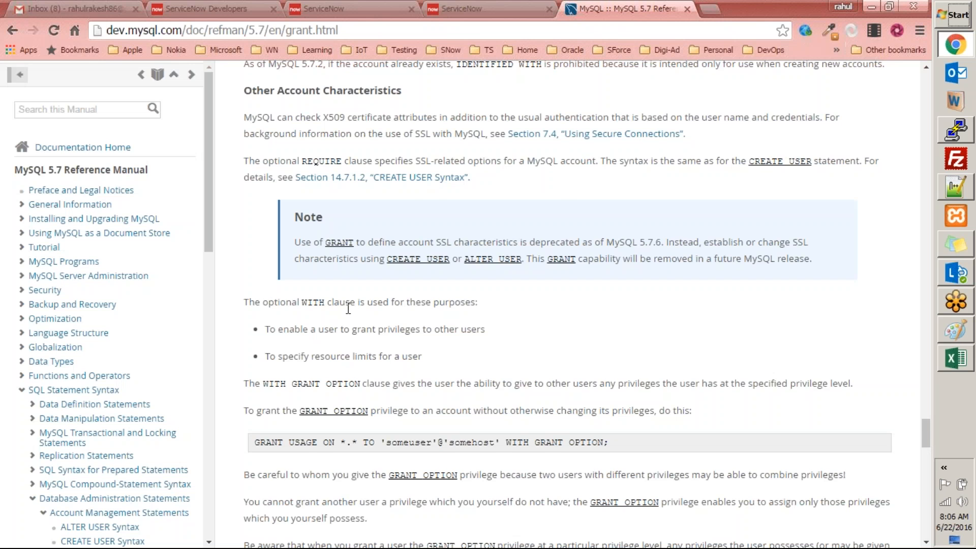
Step: Search the web for 'FLUSH PRIVILEGES'
{"action": "scroll", "coordinate": [348, 308], "scroll_direction": "up", "scroll_amount": 2}
{"action": "key", "text": "ctrl+l"}
{"action": "type", "text": "FLUST"}
{"action": "type", "text": "H "}
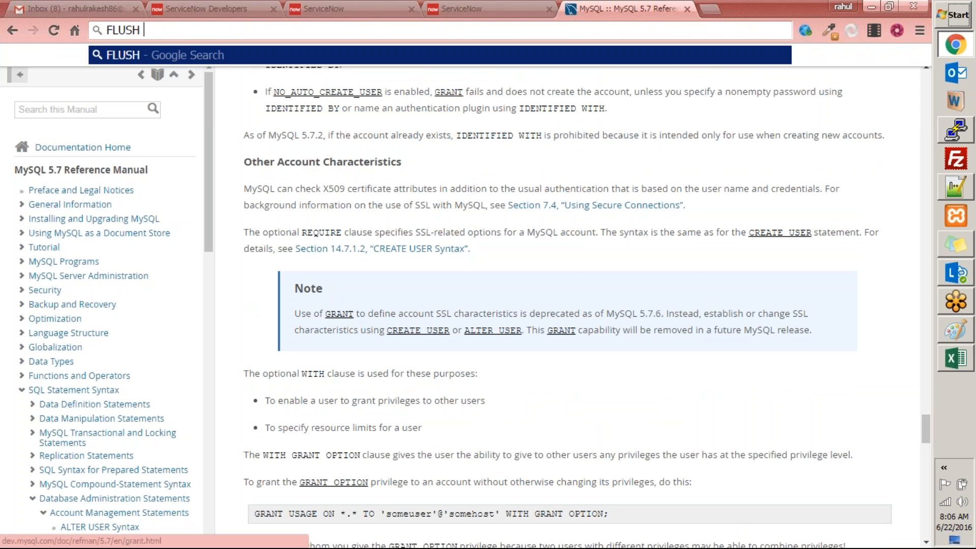
{"action": "type", "text": "PRIVILEGES"}
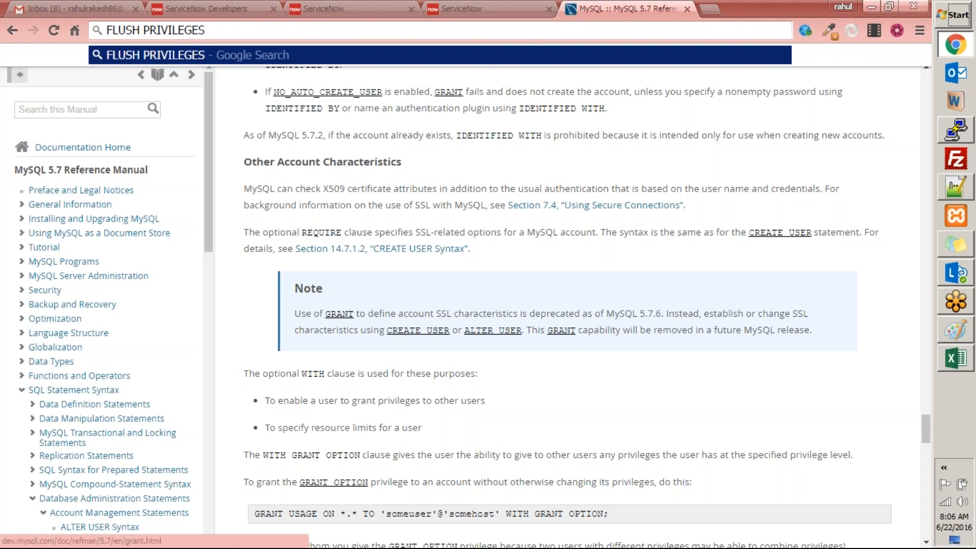
{"action": "key", "text": "Return"}
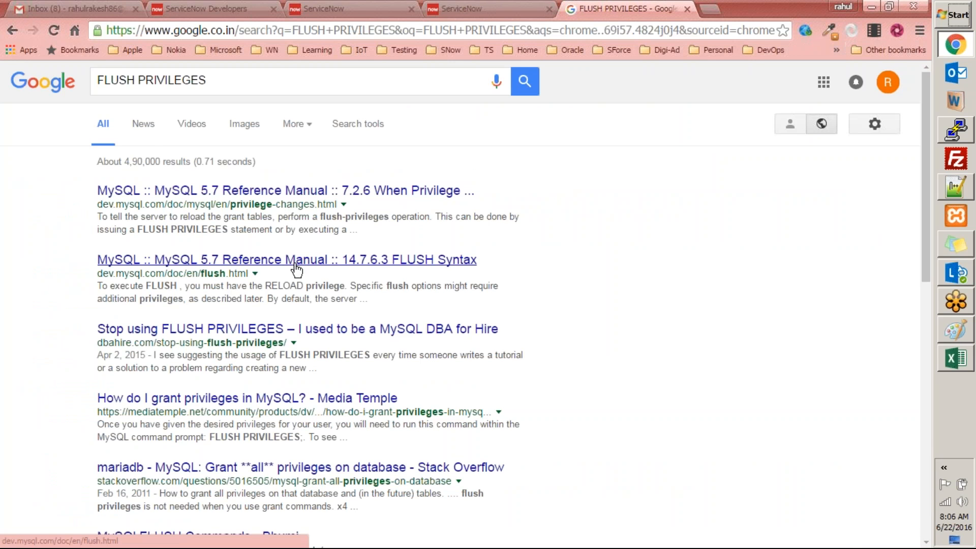
Step: Read the MySQL FLUSH Syntax manual page
{"action": "left_click", "coordinate": [341, 261]}
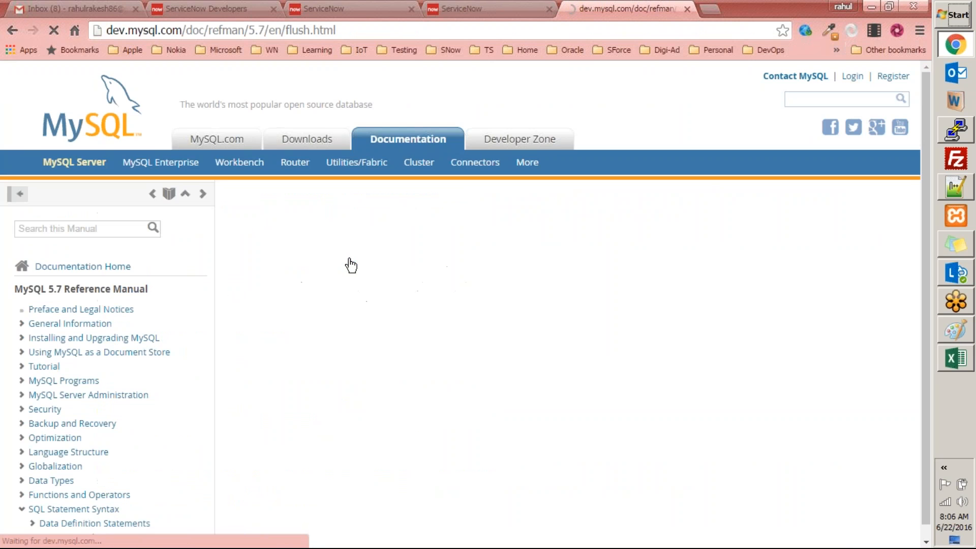
{"action": "scroll", "coordinate": [349, 263], "scroll_direction": "down", "scroll_amount": 1}
{"action": "scroll", "coordinate": [570, 305], "scroll_direction": "down", "scroll_amount": 15}
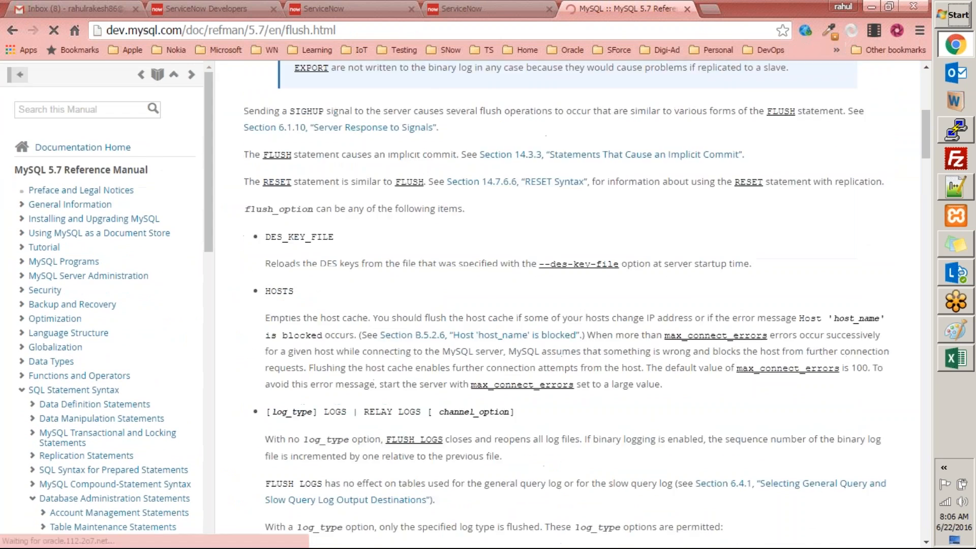
{"action": "scroll", "coordinate": [570, 305], "scroll_direction": "down", "scroll_amount": 20}
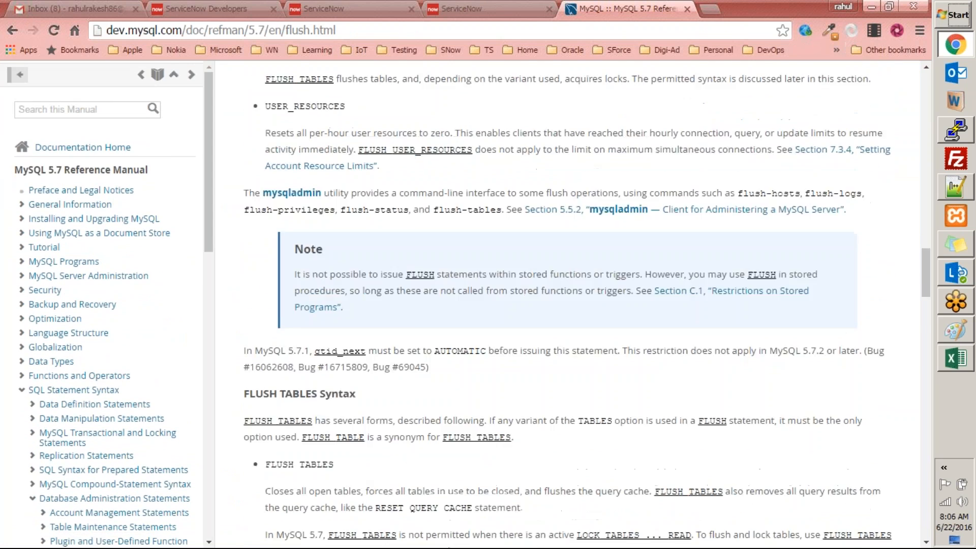
{"action": "scroll", "coordinate": [569, 305], "scroll_direction": "down", "scroll_amount": 20}
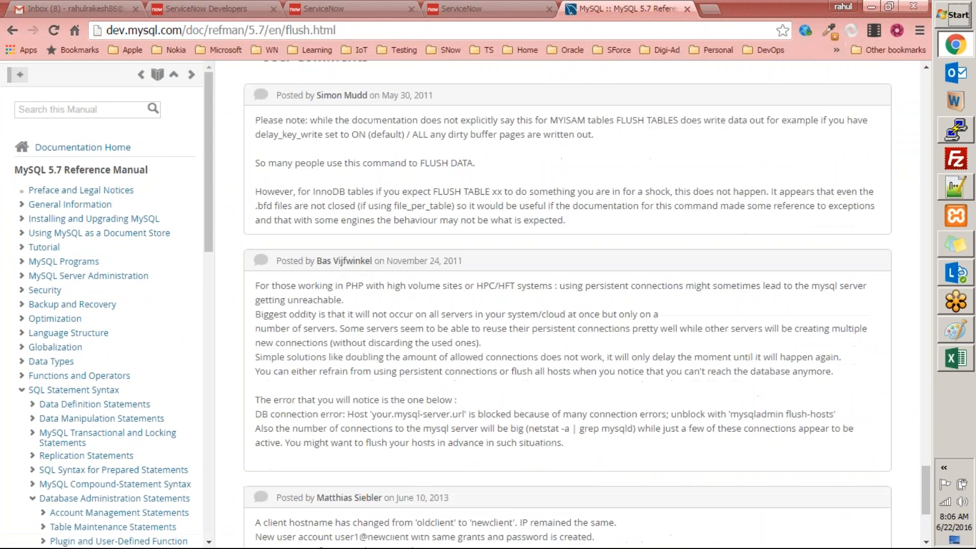
Step: Read the Media Temple article on granting privileges, then recall earlier commands at the PuTTY mysql prompt
{"action": "key", "text": "alt+Left"}
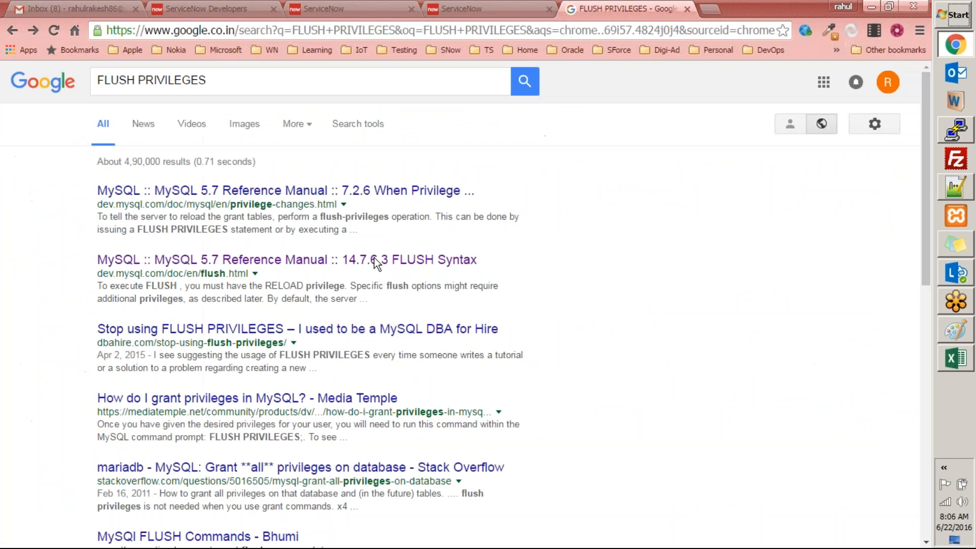
{"action": "left_click", "coordinate": [244, 403]}
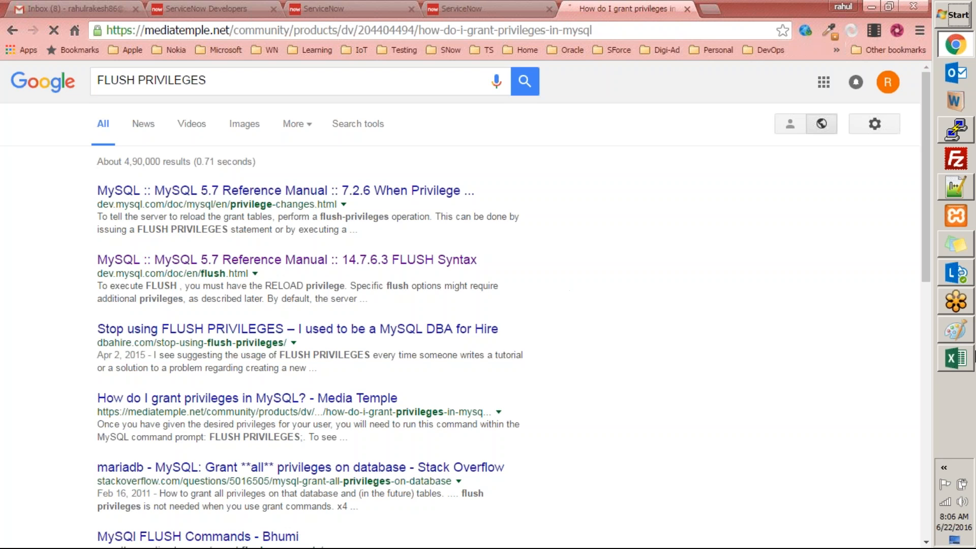
{"action": "scroll", "coordinate": [360, 316], "scroll_direction": "down", "scroll_amount": 7}
{"action": "scroll", "coordinate": [359, 316], "scroll_direction": "down", "scroll_amount": 13}
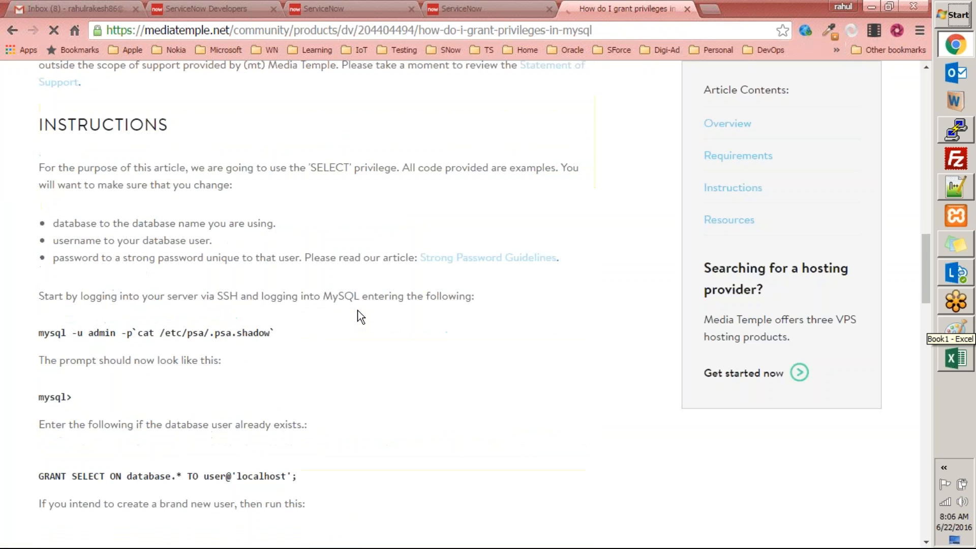
{"action": "scroll", "coordinate": [360, 316], "scroll_direction": "down", "scroll_amount": 20}
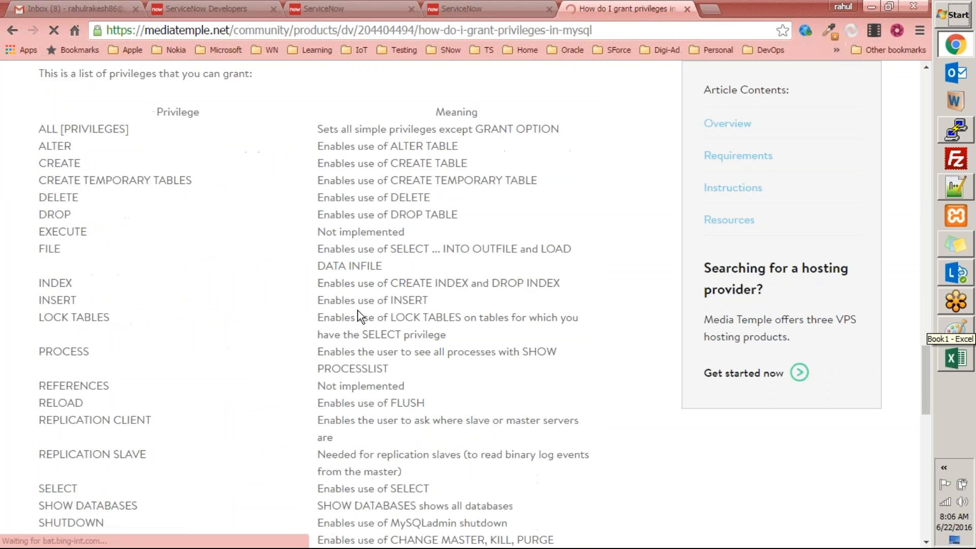
{"action": "scroll", "coordinate": [359, 316], "scroll_direction": "down", "scroll_amount": 7}
{"action": "scroll", "coordinate": [360, 316], "scroll_direction": "up", "scroll_amount": 20}
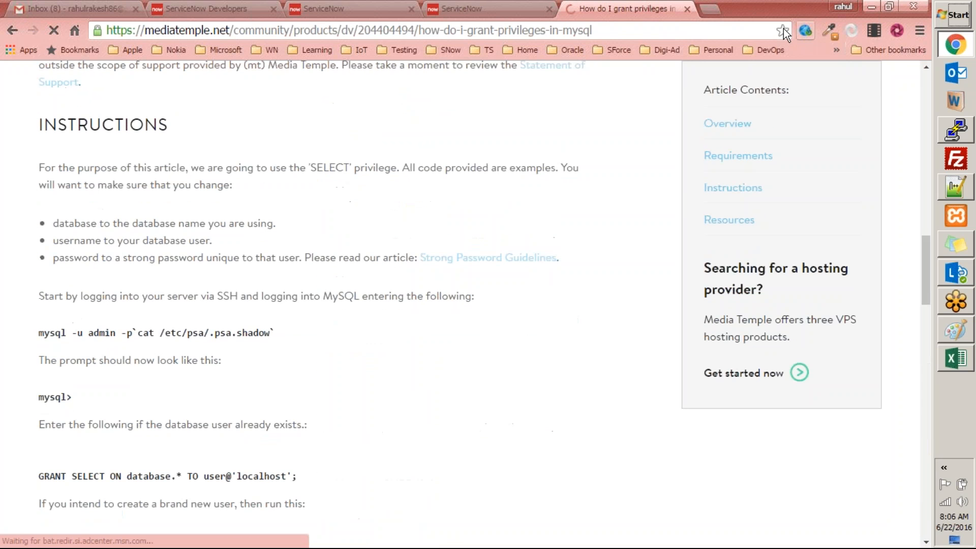
{"action": "key", "text": "alt+Left"}
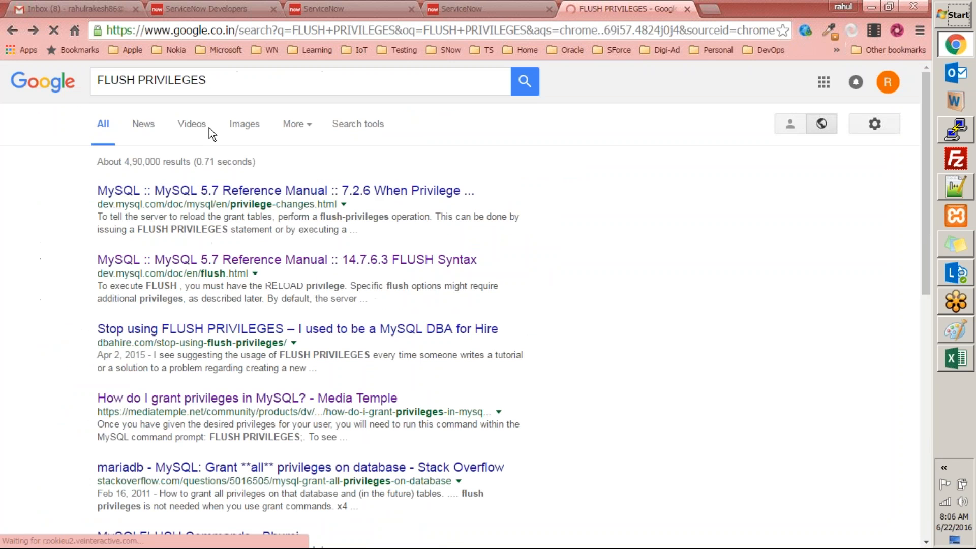
{"action": "key", "text": "alt+Tab"}
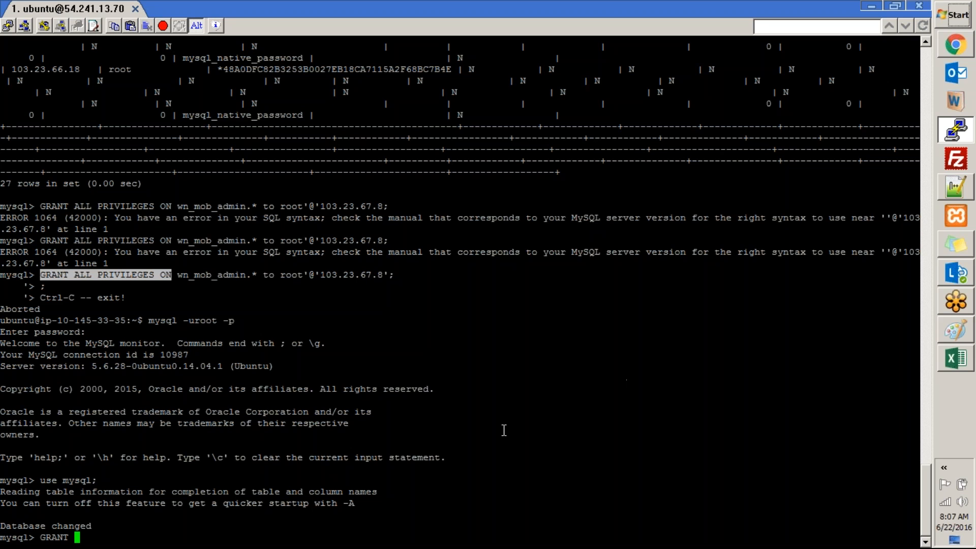
{"action": "key", "text": "Up"}
{"action": "key", "text": "Up"}
{"action": "key", "text": "Up"}
{"action": "key", "text": "Up"}
{"action": "key", "text": "Up"}
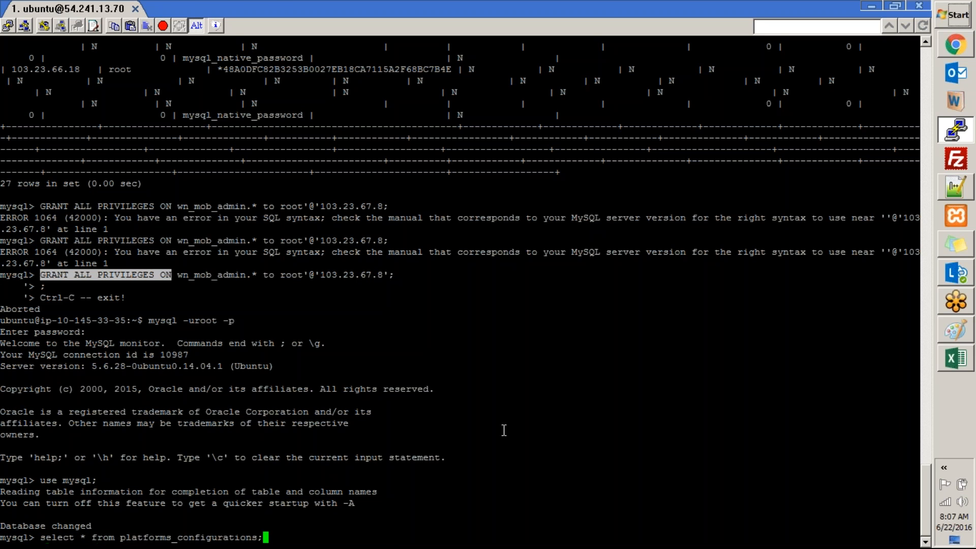
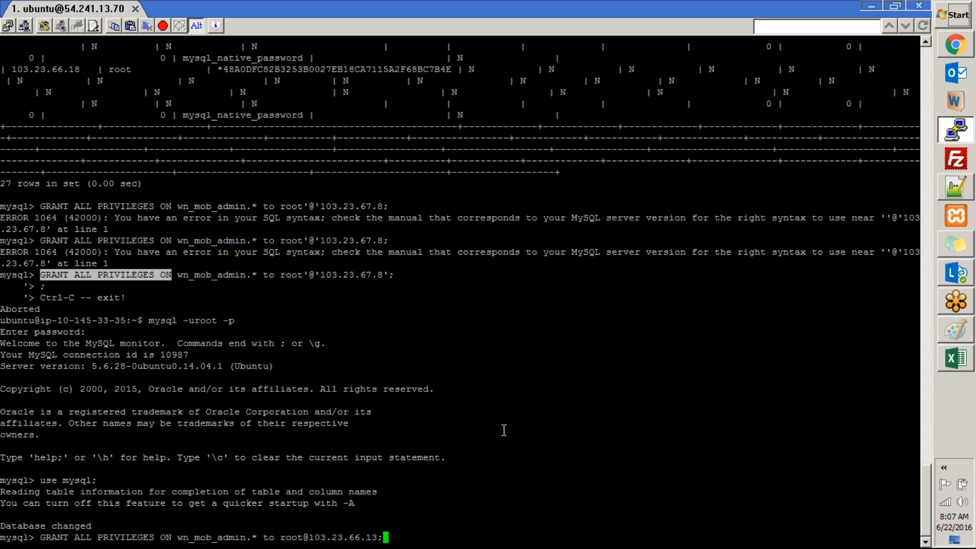
Step: Rerun the GRANT ALL PRIVILEGES on wn_mob_admin for root from host 103.23.66.9
{"action": "key", "text": "Up"}
{"action": "key", "text": "Up"}
{"action": "key", "text": "Up"}
{"action": "key", "text": "Up"}
{"action": "key", "text": "Up"}
{"action": "key", "text": "Up"}
{"action": "key", "text": "Up"}
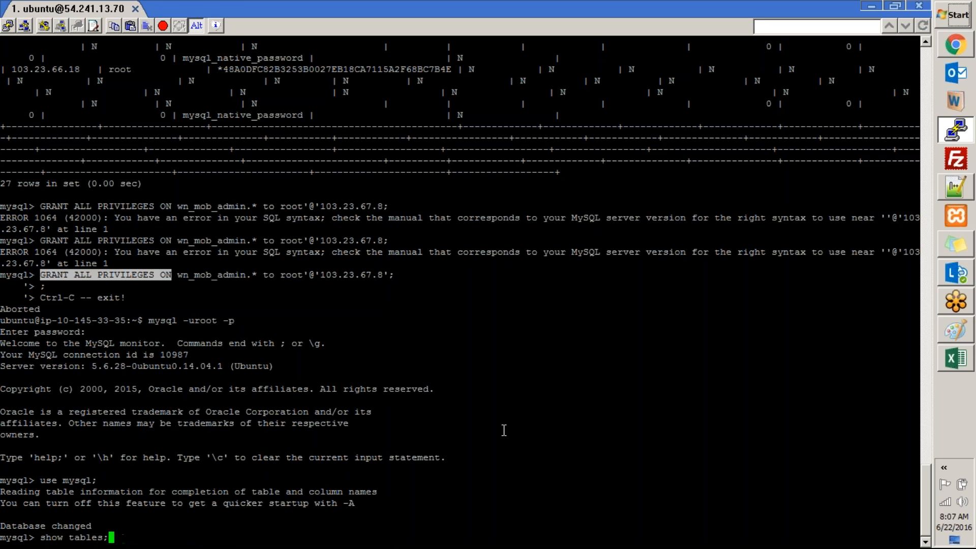
{"action": "key", "text": "Down"}
{"action": "key", "text": "Down"}
{"action": "key", "text": "Down"}
{"action": "key", "text": "Down"}
{"action": "key", "text": "Down"}
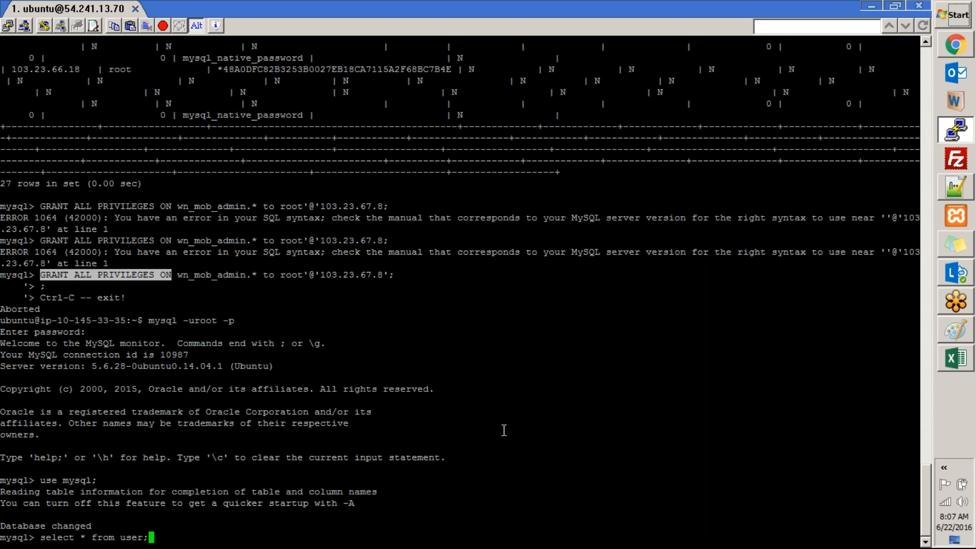
{"action": "key", "text": "Down"}
{"action": "key", "text": "Down"}
{"action": "key", "text": "Up"}
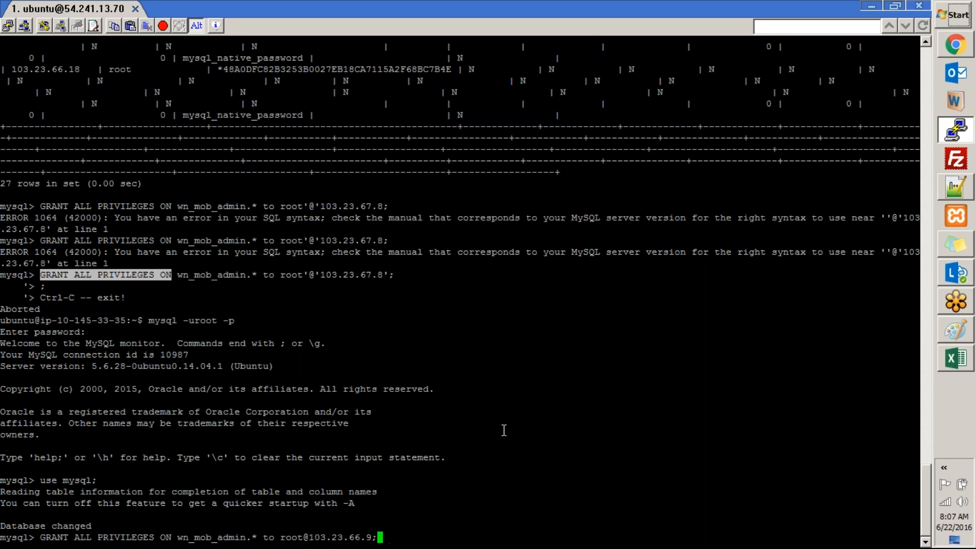
{"action": "key", "text": "Return"}
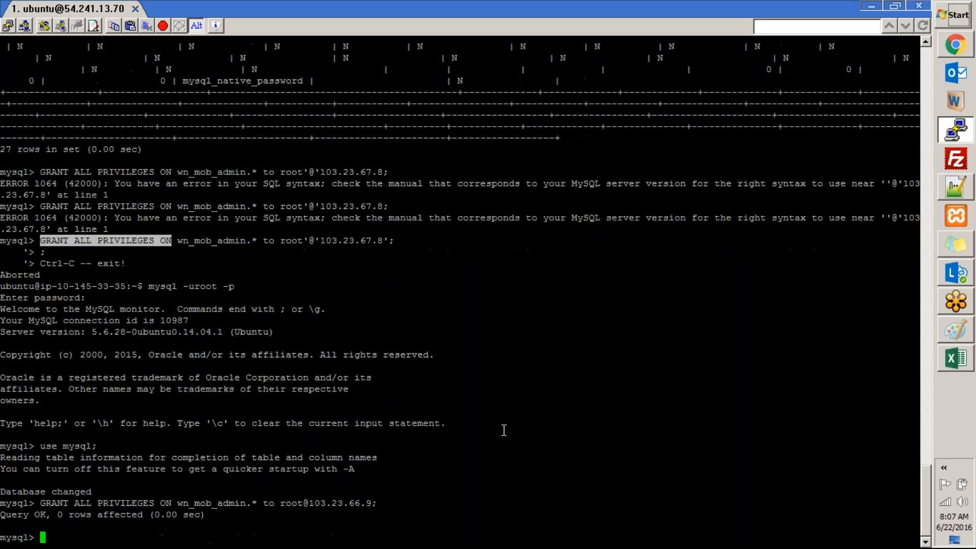
{"action": "key", "text": "Up"}
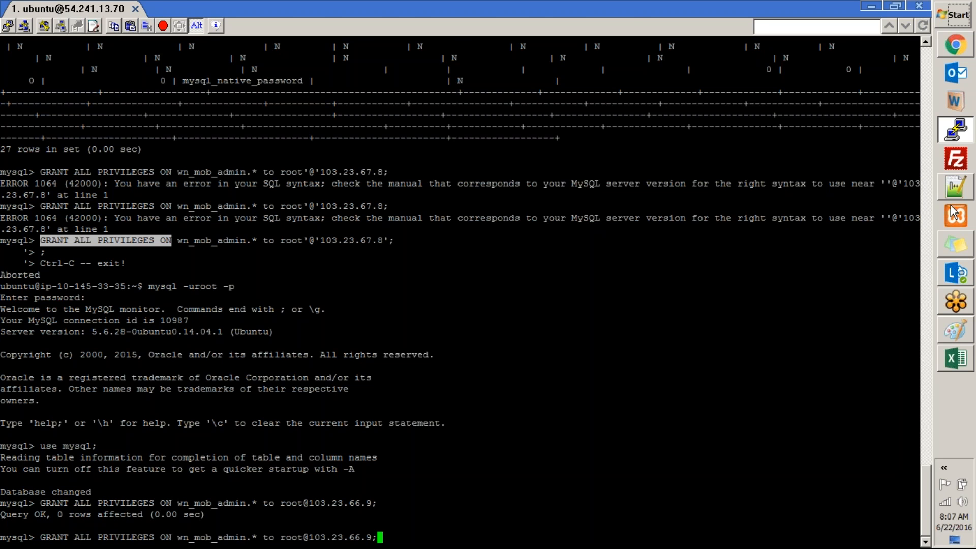
{"action": "left_click", "coordinate": [957, 187]}
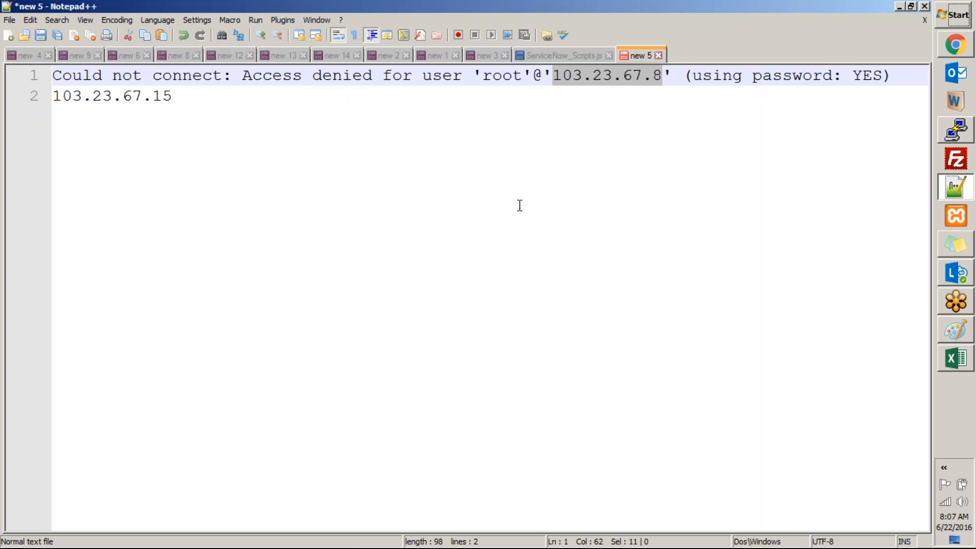
{"action": "key", "text": "alt+Tab"}
{"action": "key", "text": "Left"}
{"action": "key", "text": "alt+Tab"}
{"action": "key", "text": "alt+Tab"}
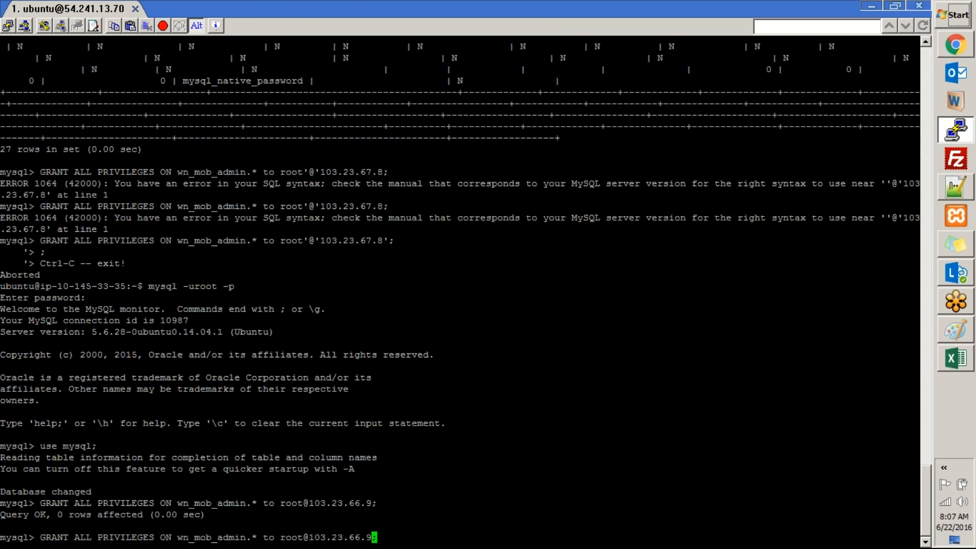
Step: Grant root all privileges on wn_mob_admin from host 103.23.67.15
{"action": "key", "text": "alt+Tab"}
{"action": "key", "text": "alt+Tab"}
{"action": "key", "text": "BackSpace"}
{"action": "key", "text": "BackSpace"}
{"action": "key", "text": "BackSpace"}
{"action": "type", "text": "7.8"}
{"action": "key", "text": "Return"}
{"action": "key", "text": "alt+Tab"}
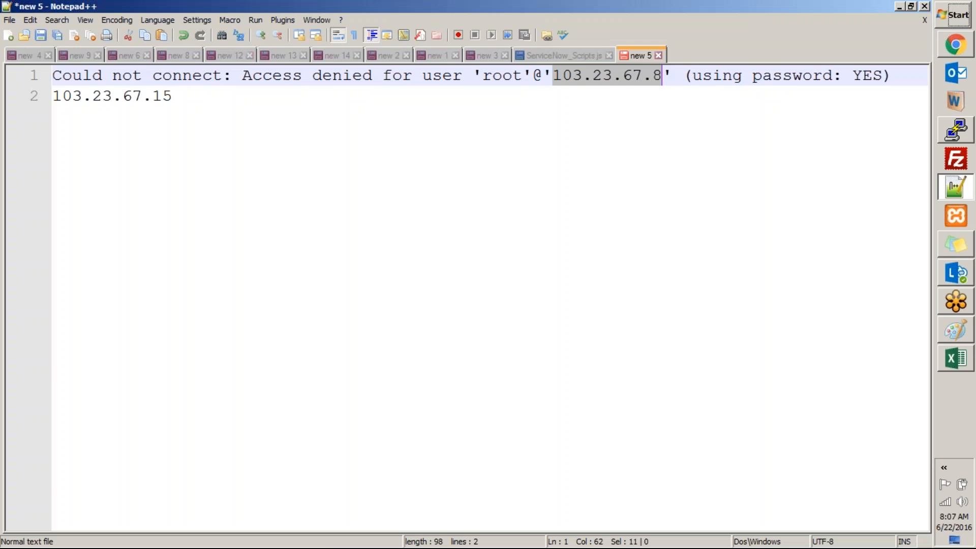
{"action": "key", "text": "alt+Tab"}
{"action": "key", "text": "Up"}
{"action": "key", "text": "Left"}
{"action": "key", "text": "BackSpace"}
{"action": "type", "text": "15"}
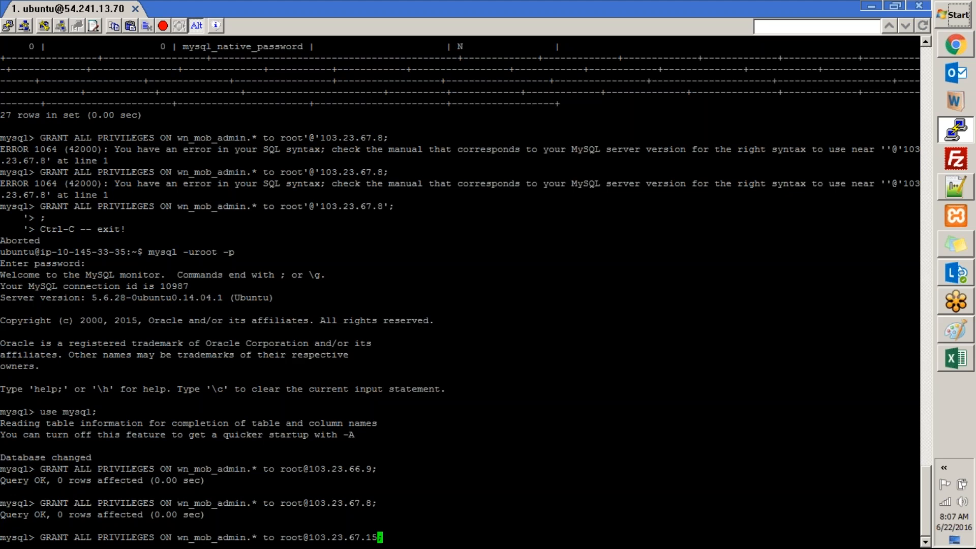
{"action": "key", "text": "Return"}
Step: Clear the notes file and bring the ServiceNow browser forward
{"action": "key", "text": "alt+Tab"}
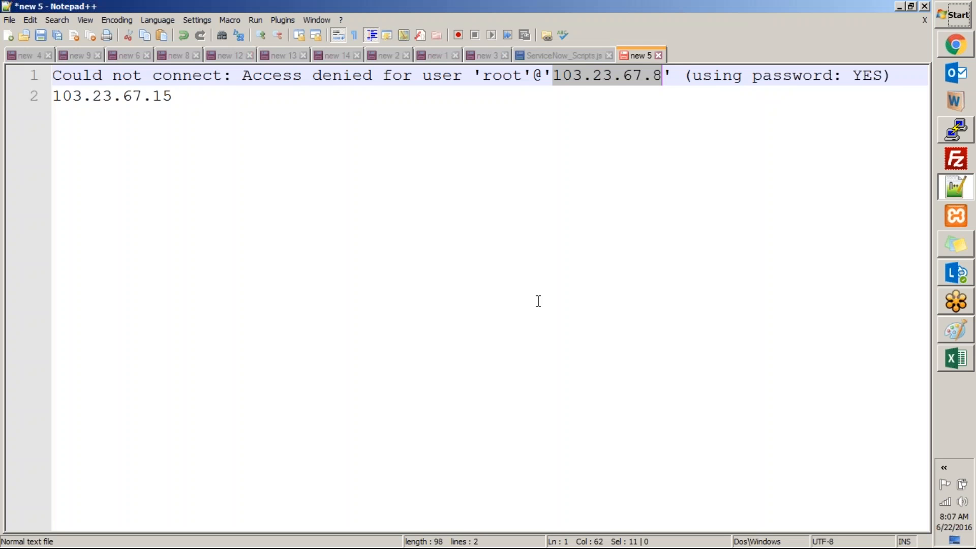
{"action": "key", "text": "ctrl+a"}
{"action": "key", "text": "Delete"}
{"action": "key", "text": "alt+Tab"}
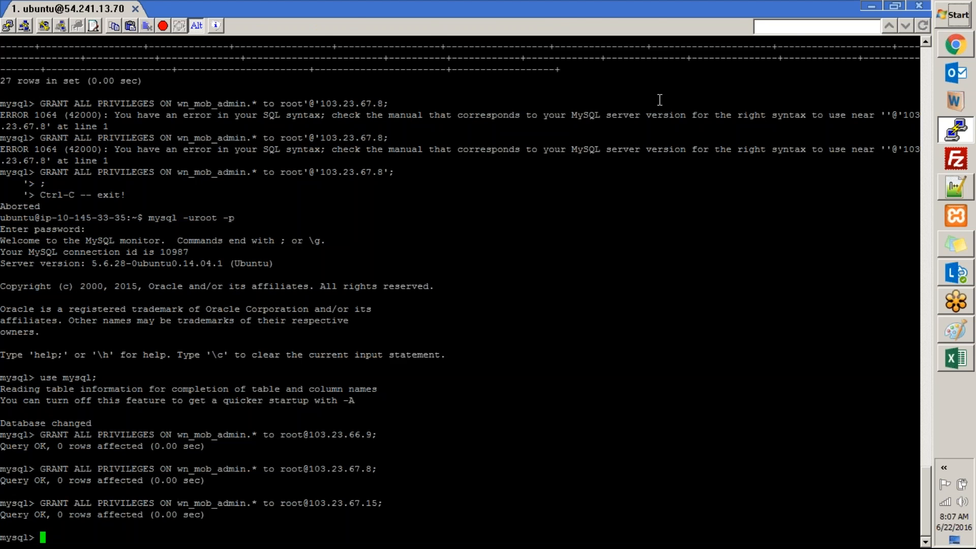
{"action": "left_click", "coordinate": [956, 45]}
Step: Run the 20-record test load and, after the denial, grant root access from 103.23.67.12
{"action": "left_click", "coordinate": [677, 16]}
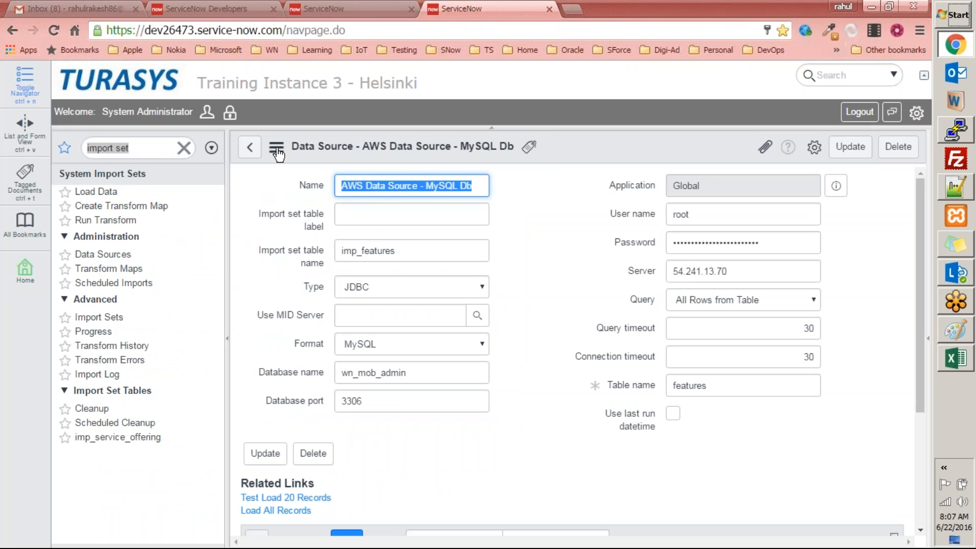
{"action": "left_click", "coordinate": [321, 497]}
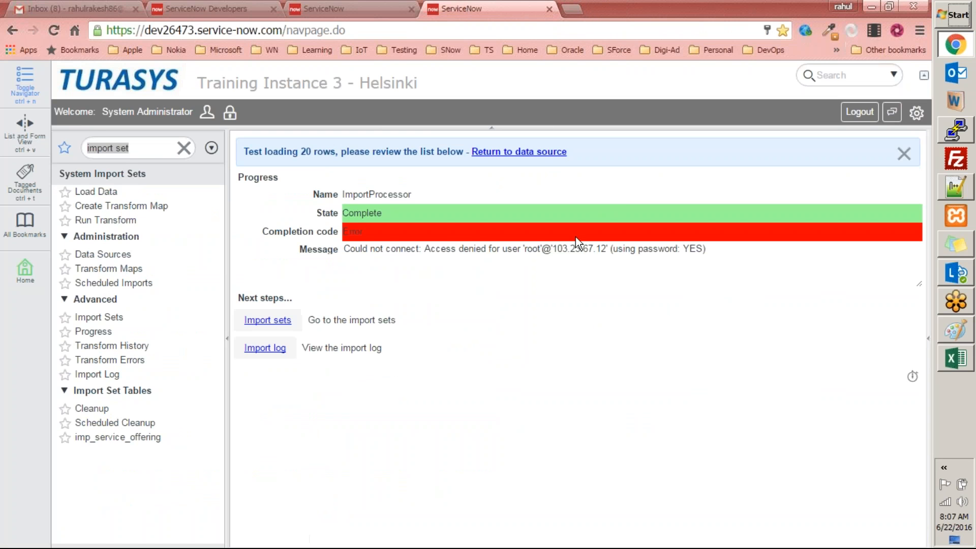
{"action": "key", "text": "alt+Tab"}
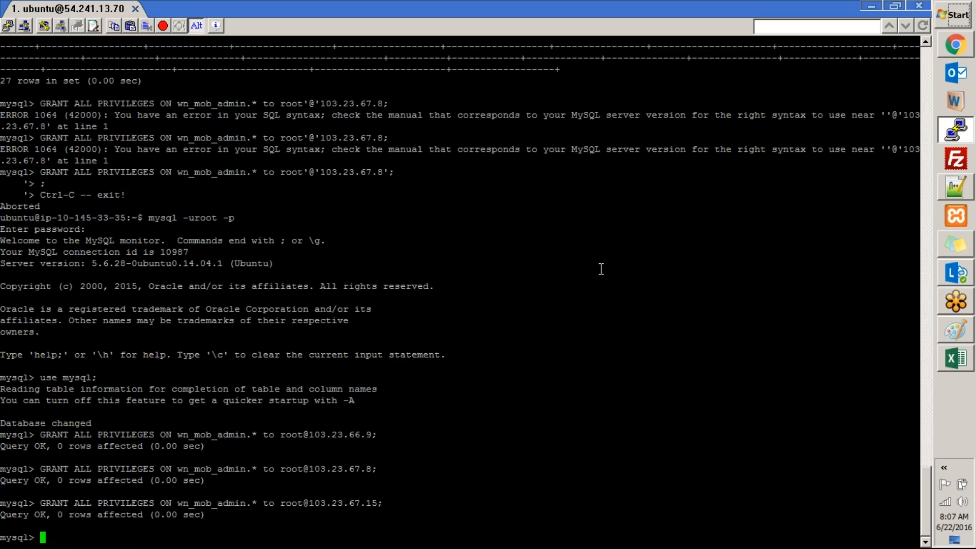
{"action": "key", "text": "Up"}
{"action": "key", "text": "Left"}
{"action": "key", "text": "BackSpace"}
{"action": "type", "text": "2"}
{"action": "key", "text": "Return"}
Step: Retry the 20-record test load and grant root access from 103.23.67.10
{"action": "key", "text": "alt+Tab"}
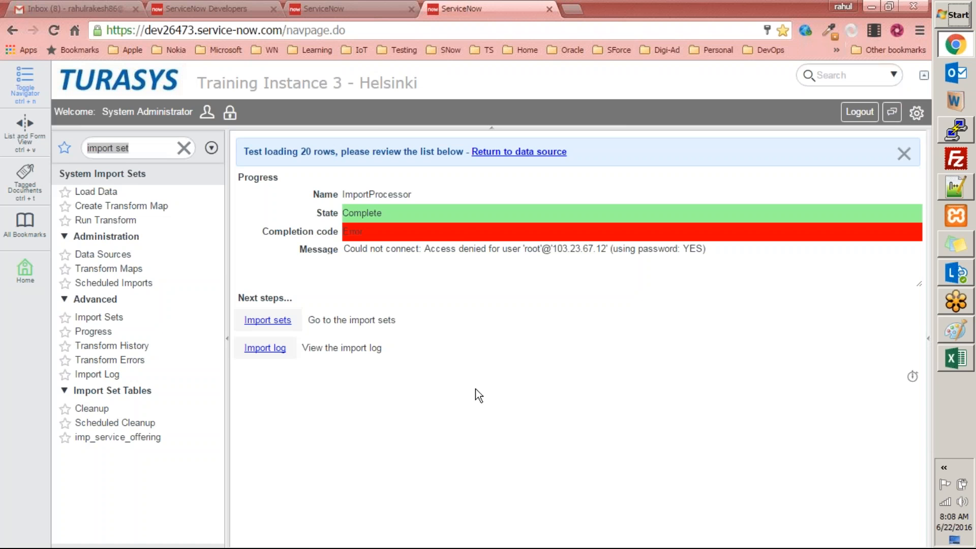
{"action": "left_click", "coordinate": [514, 152]}
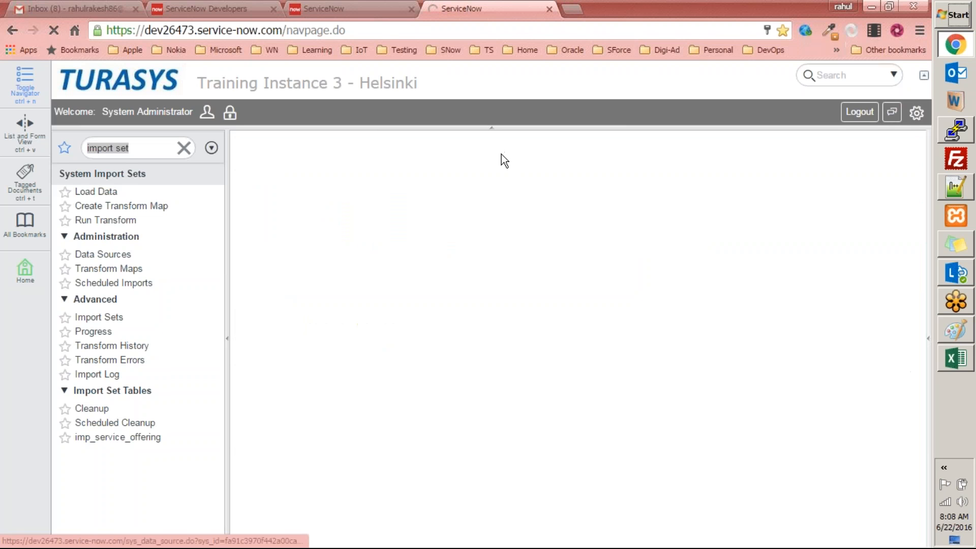
{"action": "left_click", "coordinate": [301, 497]}
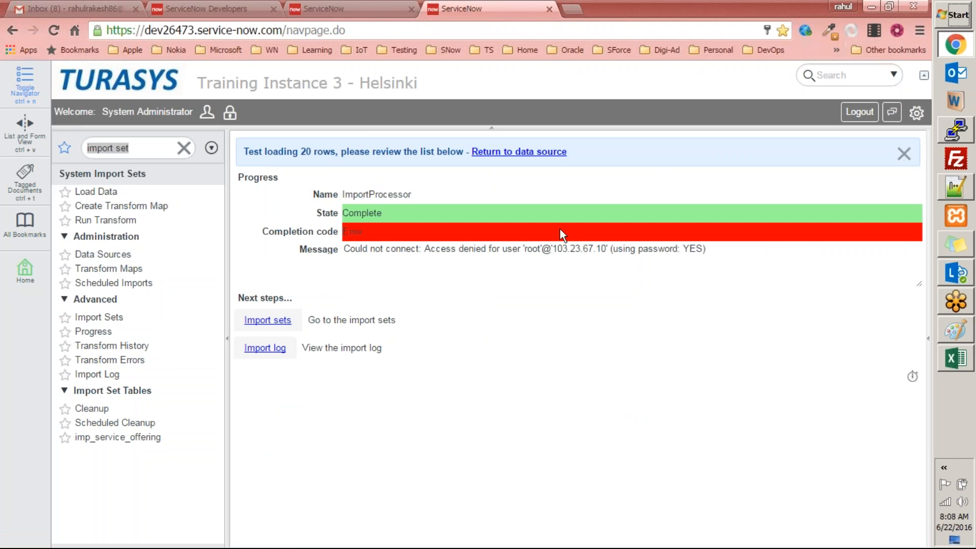
{"action": "key", "text": "alt+Tab"}
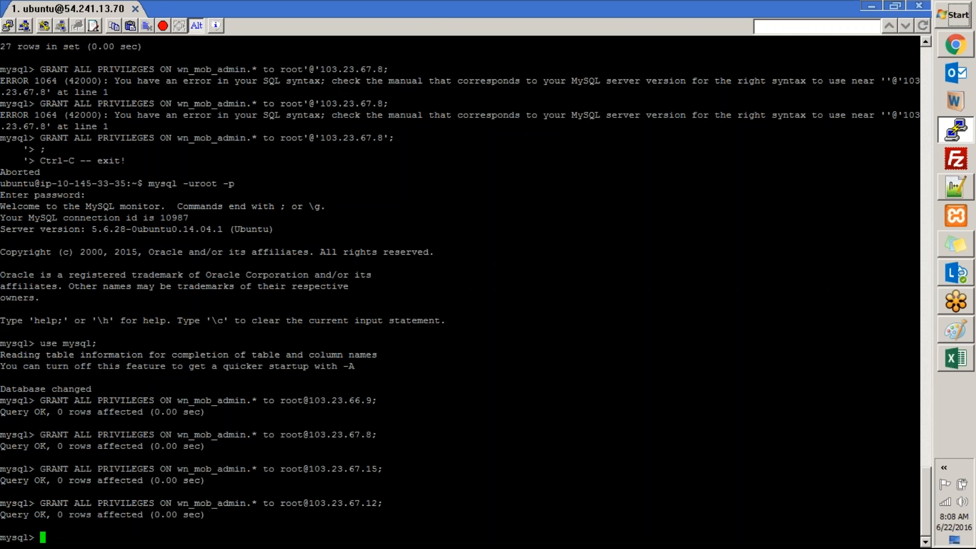
{"action": "key", "text": "Up"}
{"action": "key", "text": "Left"}
{"action": "key", "text": "BackSpace"}
{"action": "type", "text": "0"}
{"action": "key", "text": "Return"}
Step: Retry the 20-record test load and grant root access from 103.23.67.11
{"action": "key", "text": "alt+Tab"}
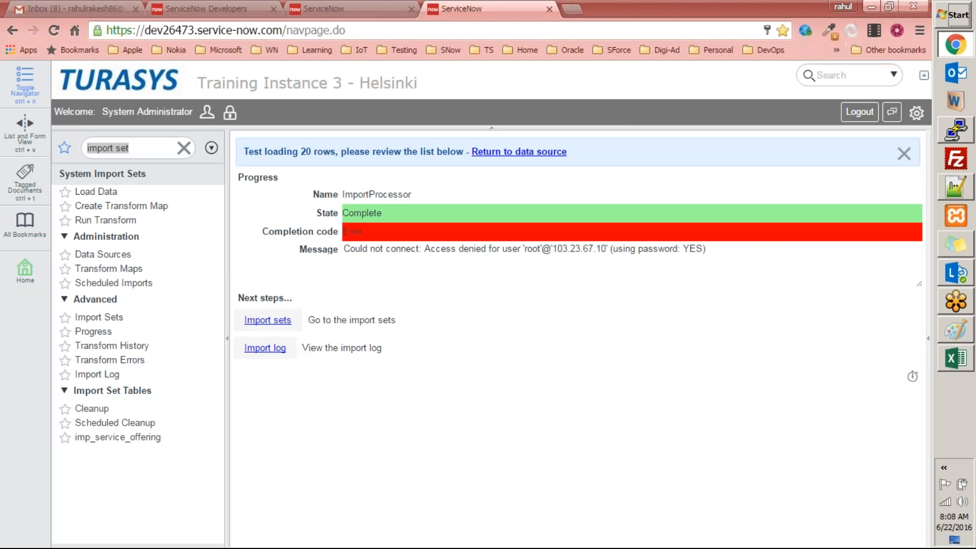
{"action": "left_click", "coordinate": [544, 153]}
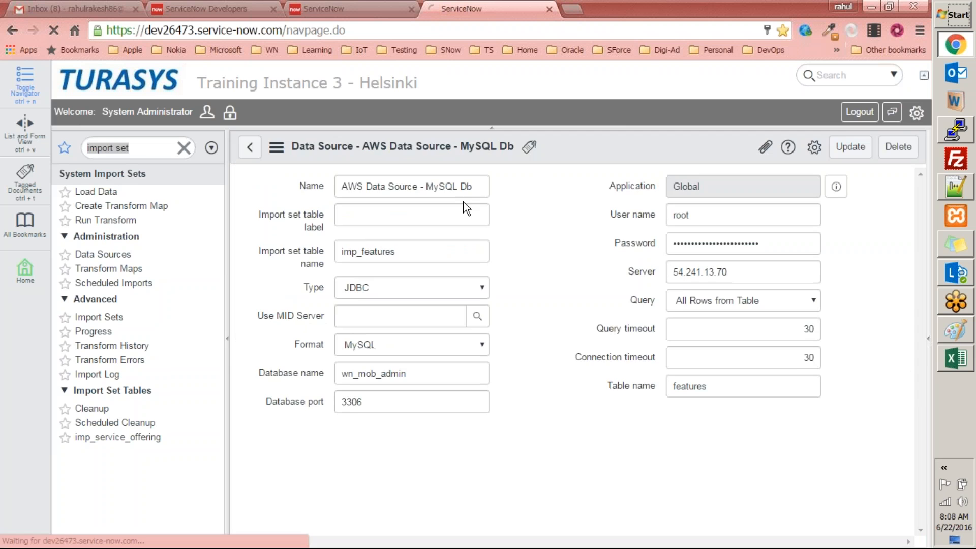
{"action": "left_click", "coordinate": [285, 497]}
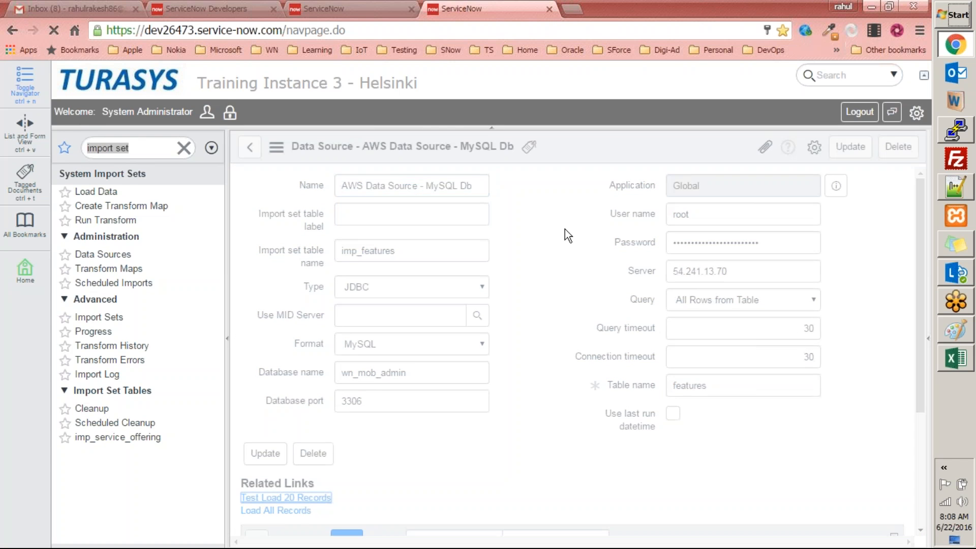
{"action": "key", "text": "alt+Tab"}
{"action": "key", "text": "Up"}
{"action": "key", "text": "Left"}
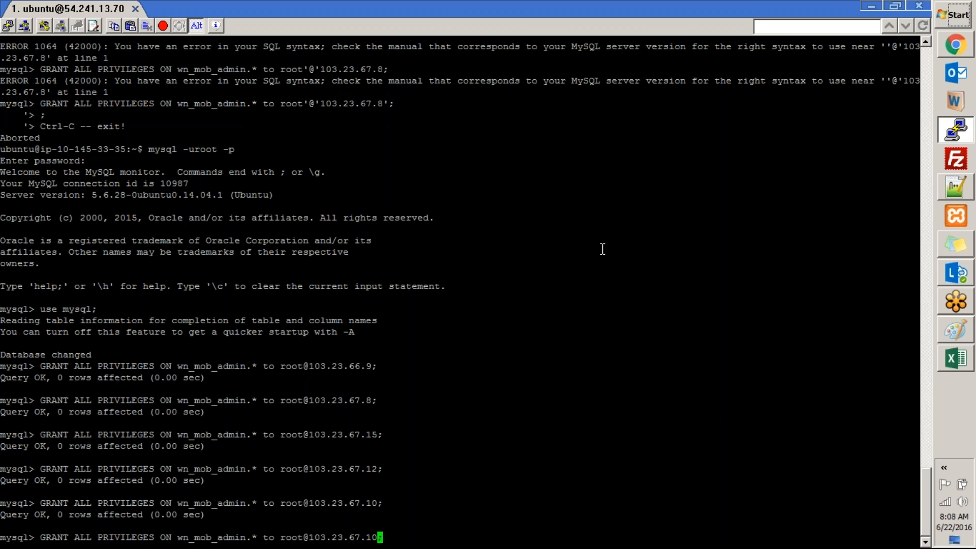
{"action": "key", "text": "BackSpace"}
{"action": "type", "text": "1"}
{"action": "key", "text": "Return"}
Step: Retry the 20-record test load and grant root access from 103.23.67.12 again
{"action": "key", "text": "alt+Tab"}
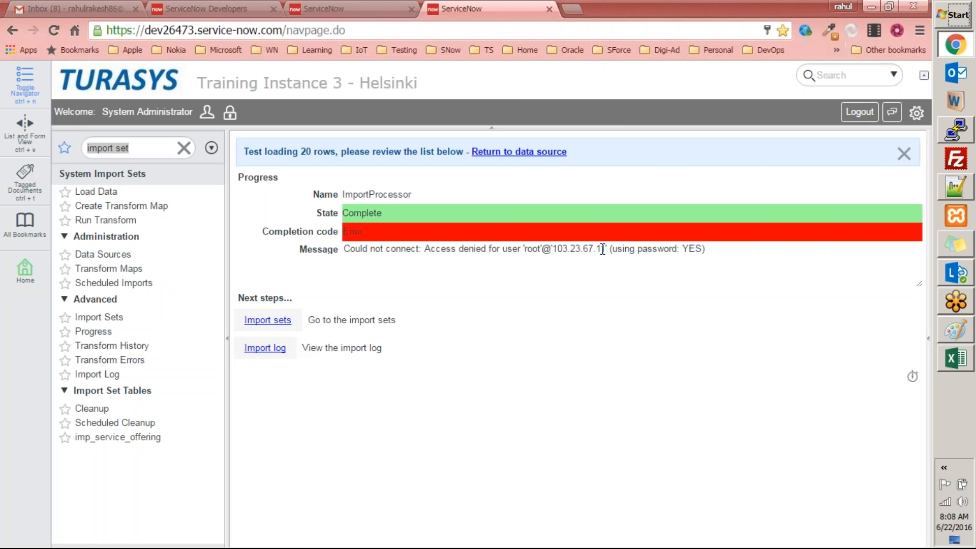
{"action": "left_click", "coordinate": [506, 152]}
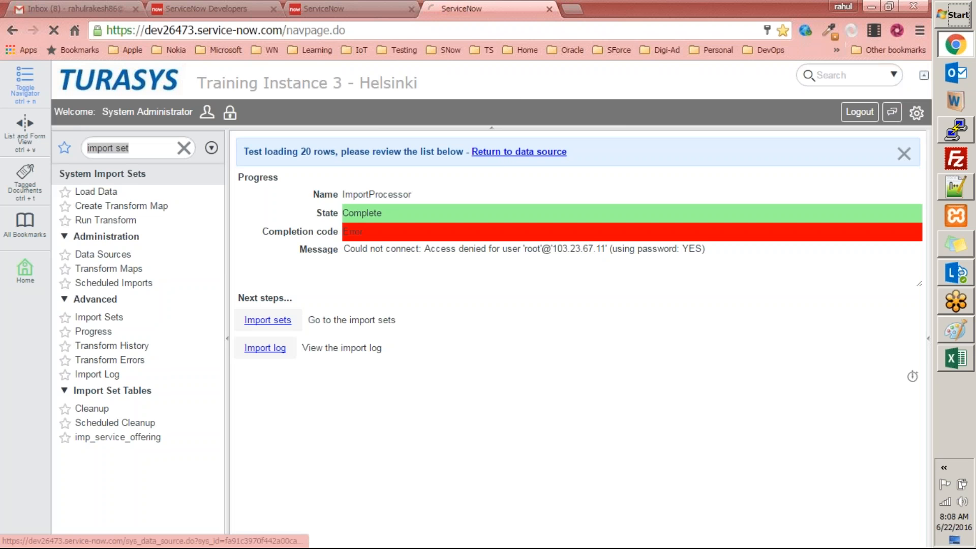
{"action": "left_click", "coordinate": [305, 498]}
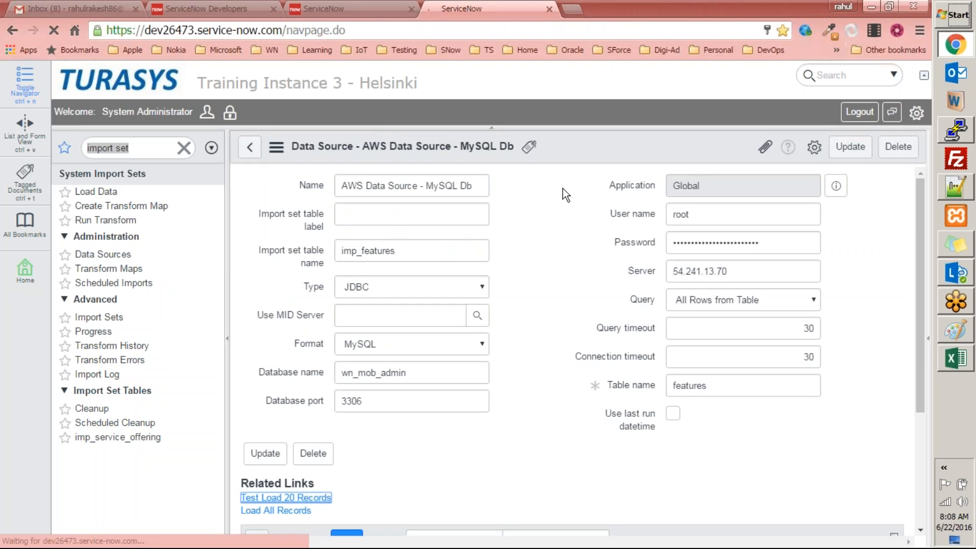
{"action": "key", "text": "alt+Tab"}
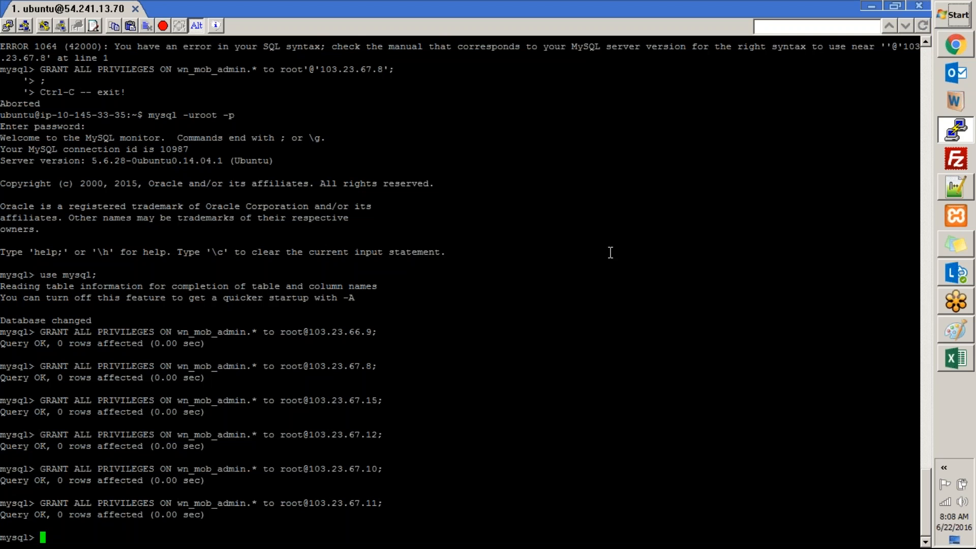
{"action": "key", "text": "Left"}
{"action": "key", "text": "BackSpace"}
{"action": "type", "text": "2"}
{"action": "key", "text": "Return"}
Step: Retry the test load, compare the access-denied error, and enter 'flush privileges;' in MySQL
{"action": "key", "text": "alt+Tab"}
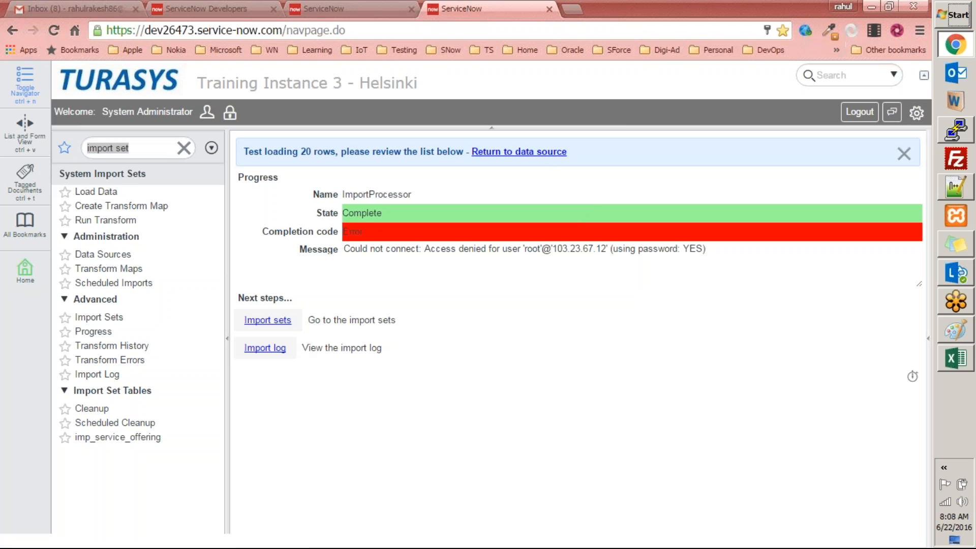
{"action": "left_click", "coordinate": [567, 169]}
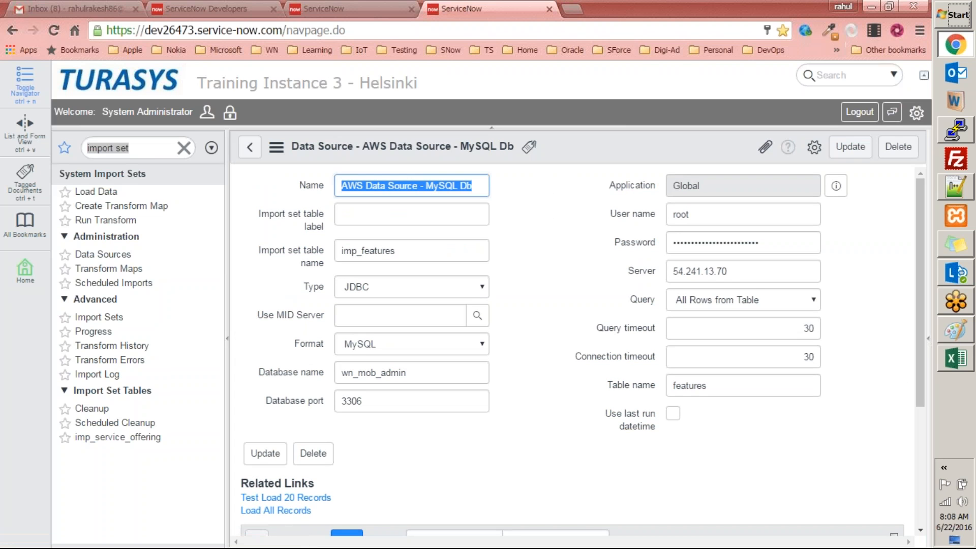
{"action": "left_click", "coordinate": [313, 499]}
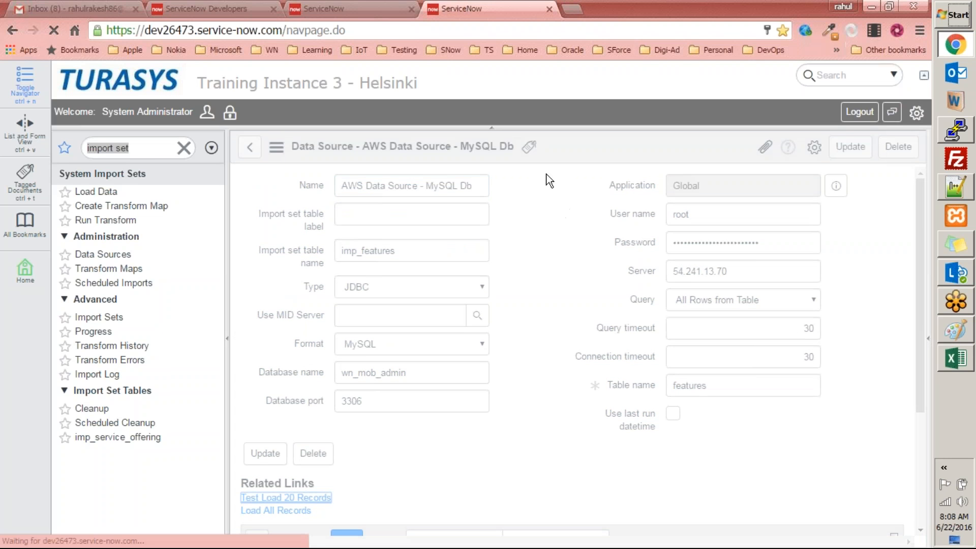
{"action": "key", "text": "alt+Tab"}
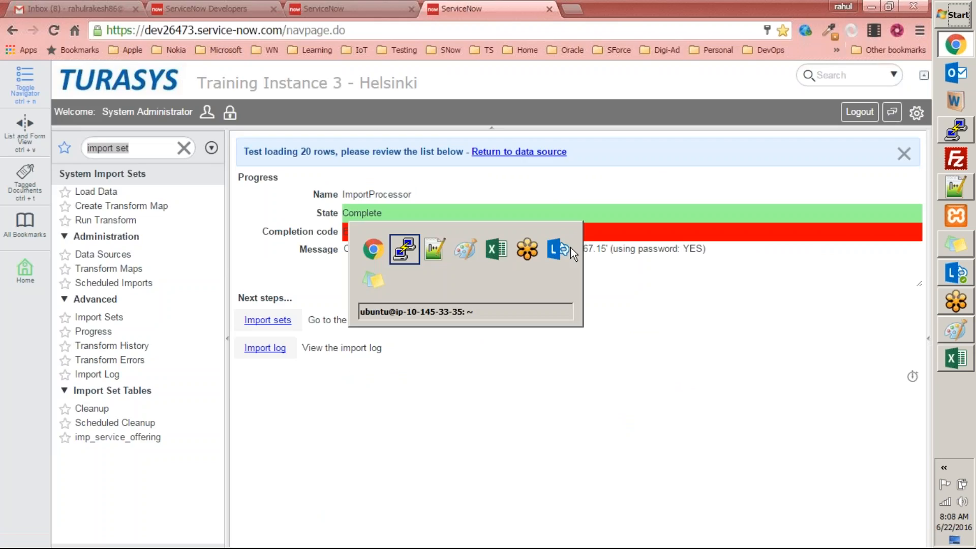
{"action": "key", "text": "alt+Tab"}
{"action": "key", "text": "alt+Tab"}
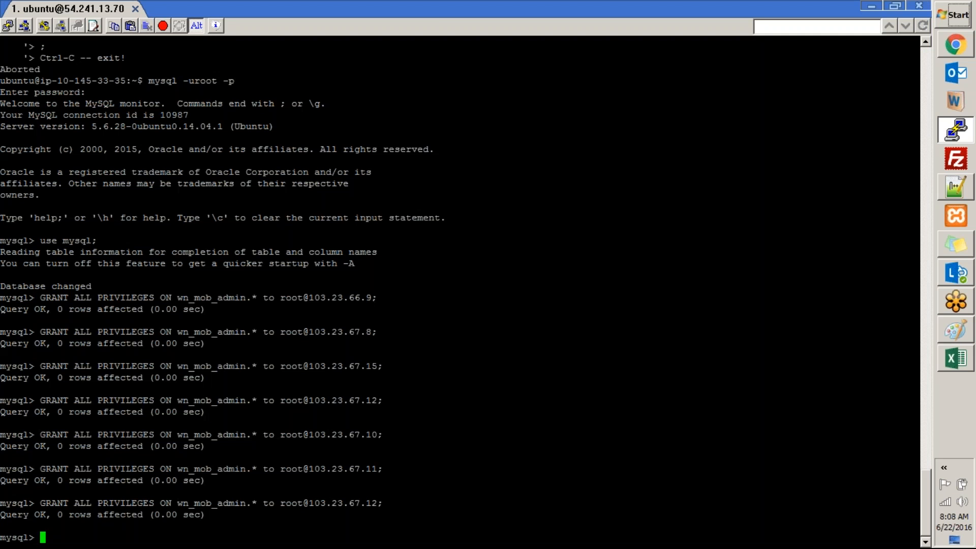
{"action": "key", "text": "alt+Tab"}
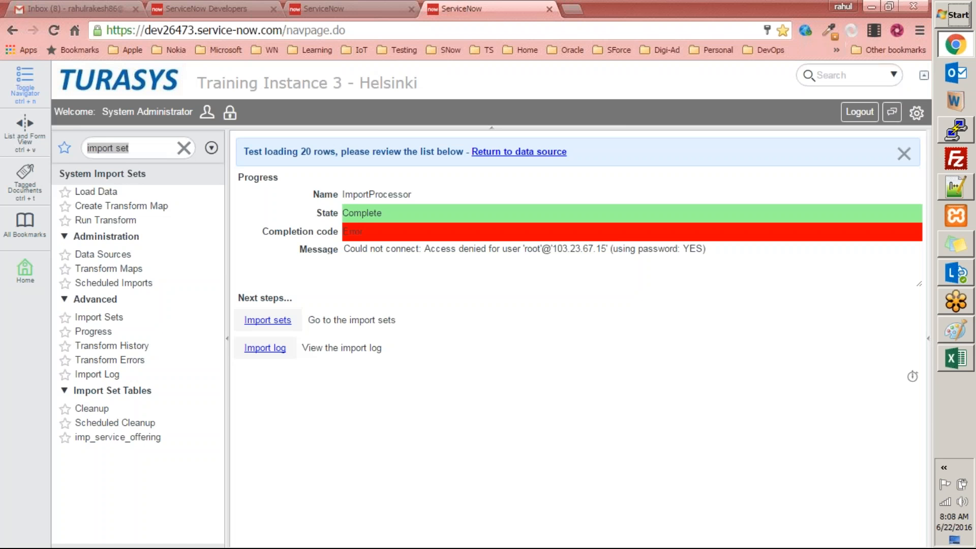
{"action": "key", "text": "alt+Tab"}
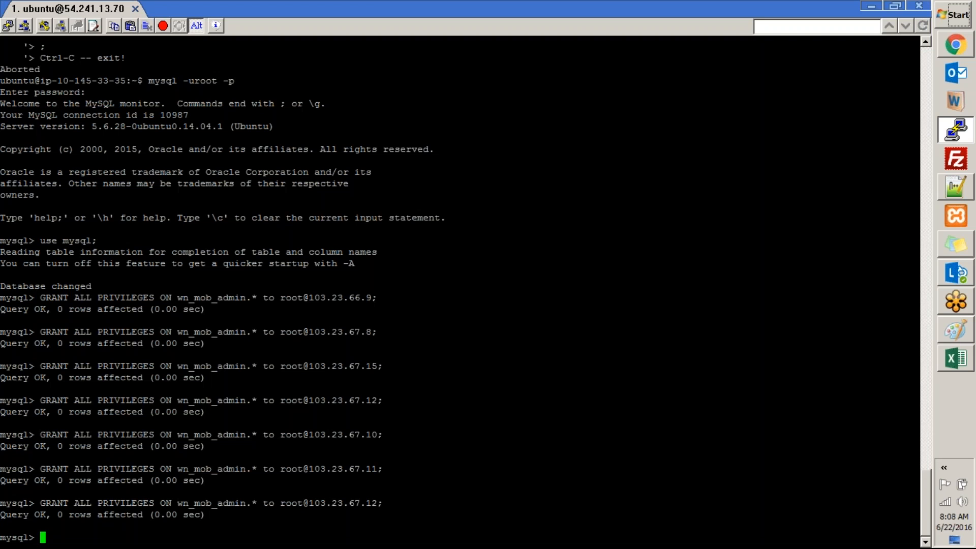
{"action": "type", "text": "flush privileges;"}
Step: Flush MySQL privileges and retry the 20-record test load, which is denied for 103.23.67.8
{"action": "key", "text": "Return"}
{"action": "key", "text": "alt+Tab"}
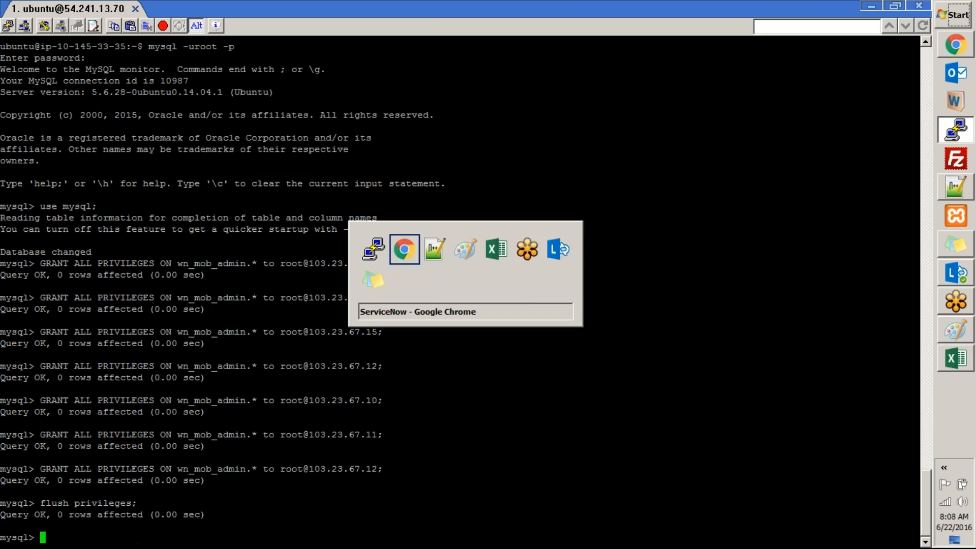
{"action": "left_click", "coordinate": [535, 151]}
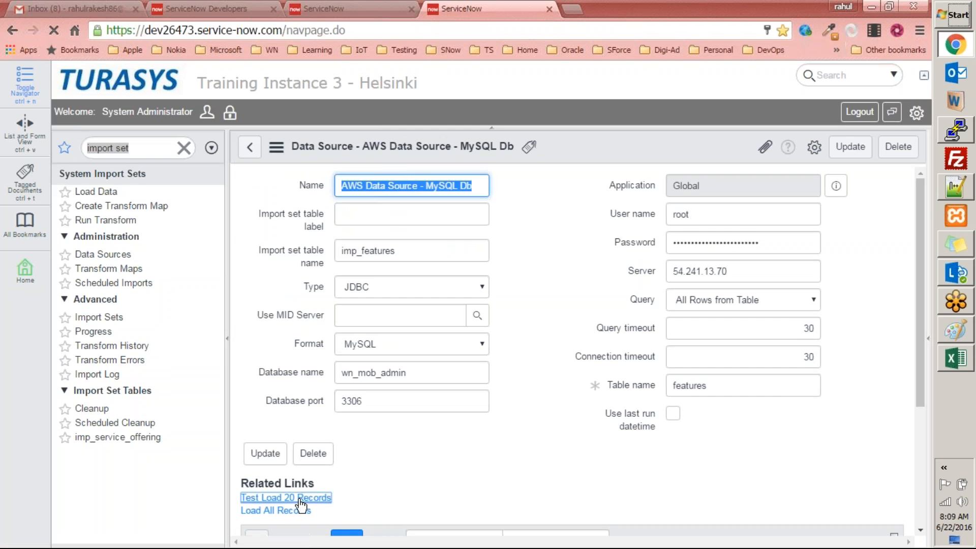
{"action": "left_click", "coordinate": [297, 498]}
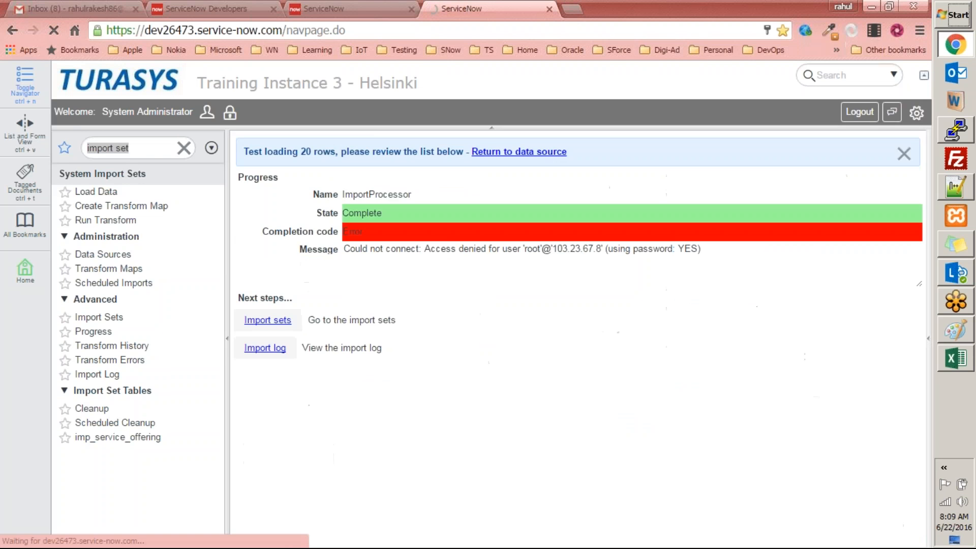
{"action": "key", "text": "alt+Tab"}
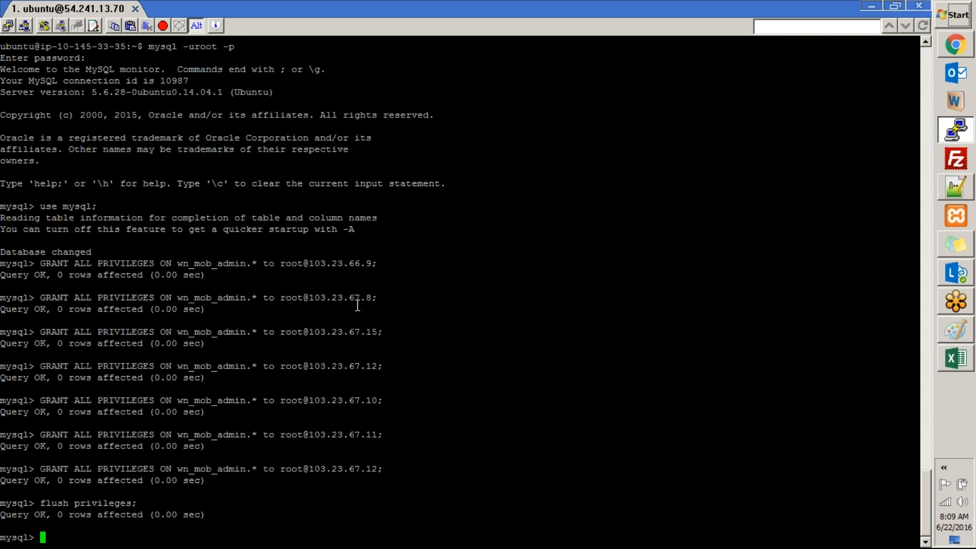
Step: Grant root all privileges on wn_mob_admin from host 103.23.67.8
{"action": "key", "text": "Up"}
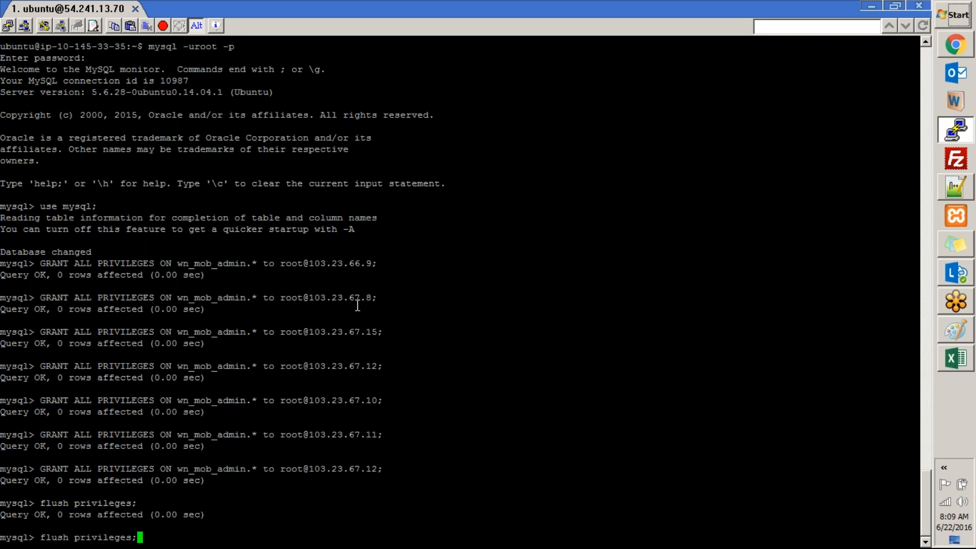
{"action": "key", "text": "Up"}
{"action": "key", "text": "Left"}
{"action": "key", "text": "BackSpace"}
{"action": "key", "text": "BackSpace"}
{"action": "type", "text": "8"}
{"action": "key", "text": "Return"}
Step: Flush privileges, correcting the mistyped 'flush privilieges;' command
{"action": "type", "text": "f"}
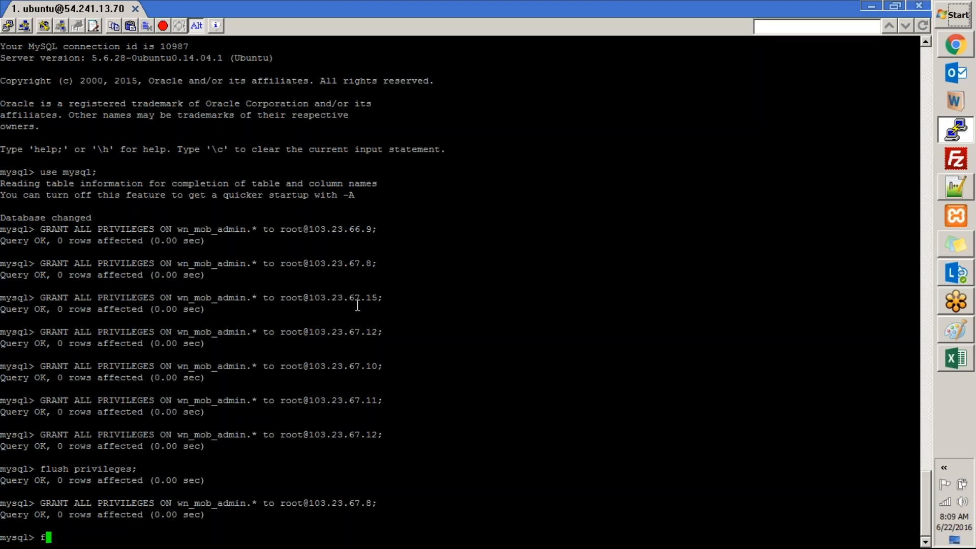
{"action": "type", "text": "lush privilieges;"}
{"action": "key", "text": "Return"}
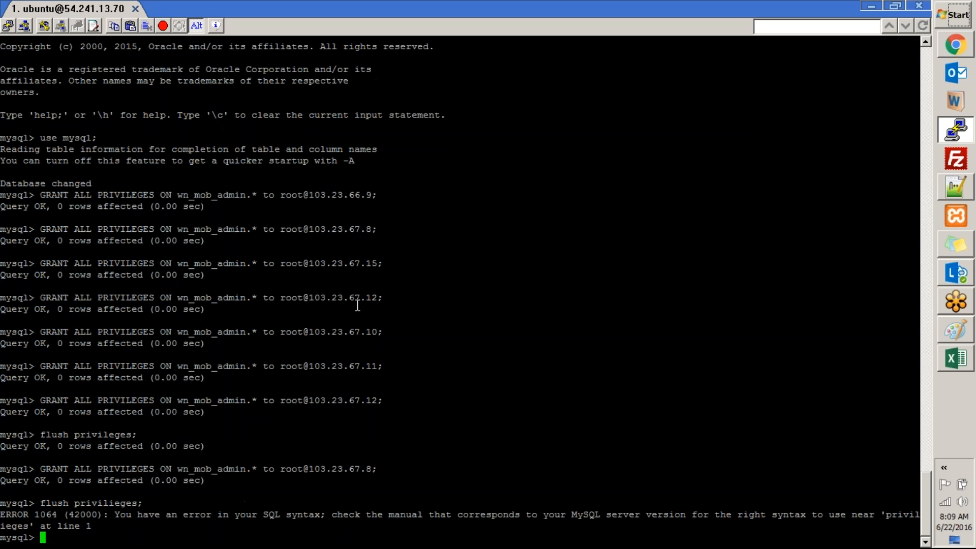
{"action": "key", "text": "Up"}
{"action": "key", "text": "Up"}
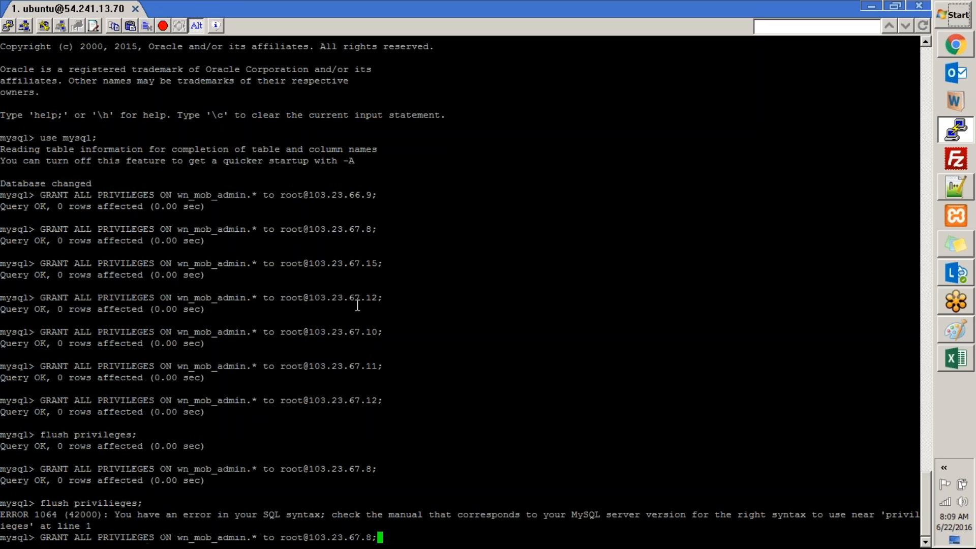
{"action": "key", "text": "Up"}
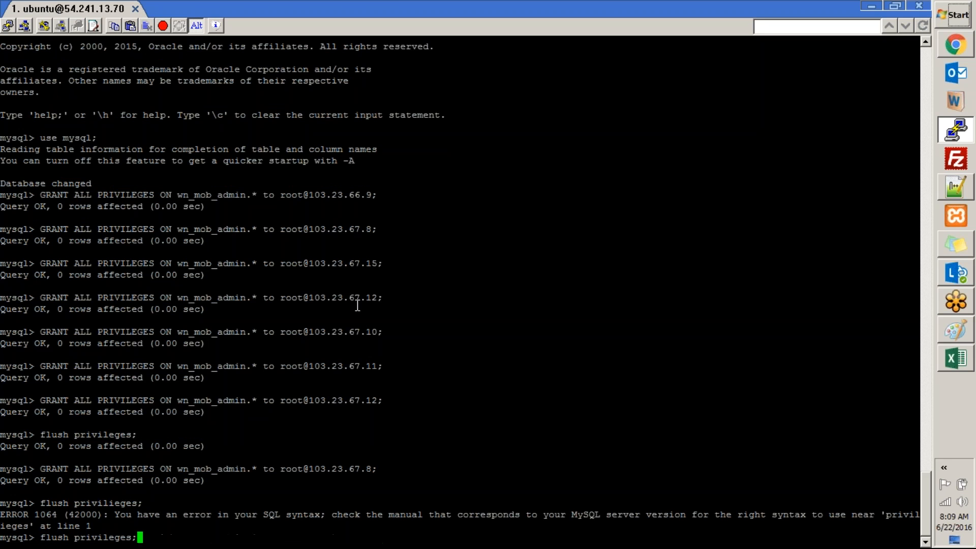
{"action": "key", "text": "Return"}
{"action": "key", "text": "alt+Tab"}
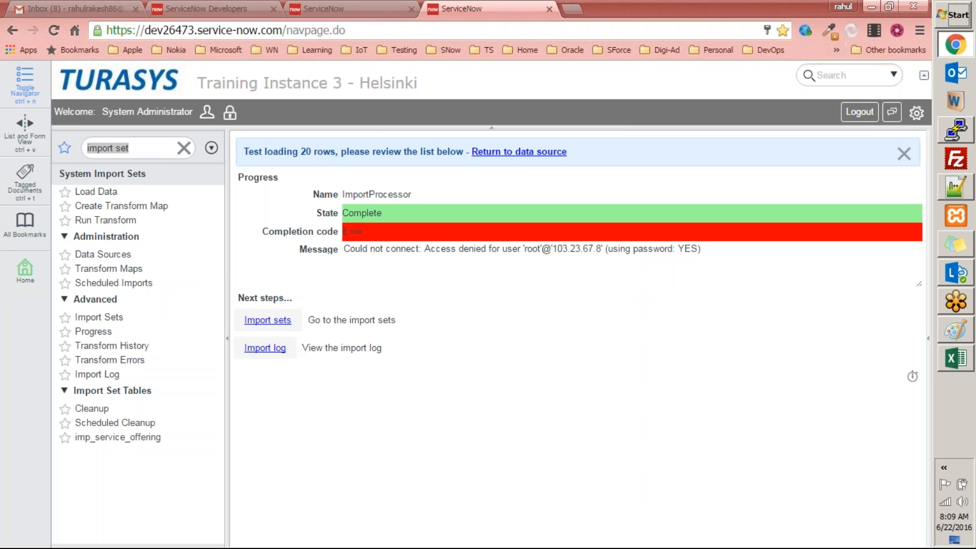
Step: Start another 20-record test load from the AWS Data Source - MySQL Db form
{"action": "left_click", "coordinate": [523, 152]}
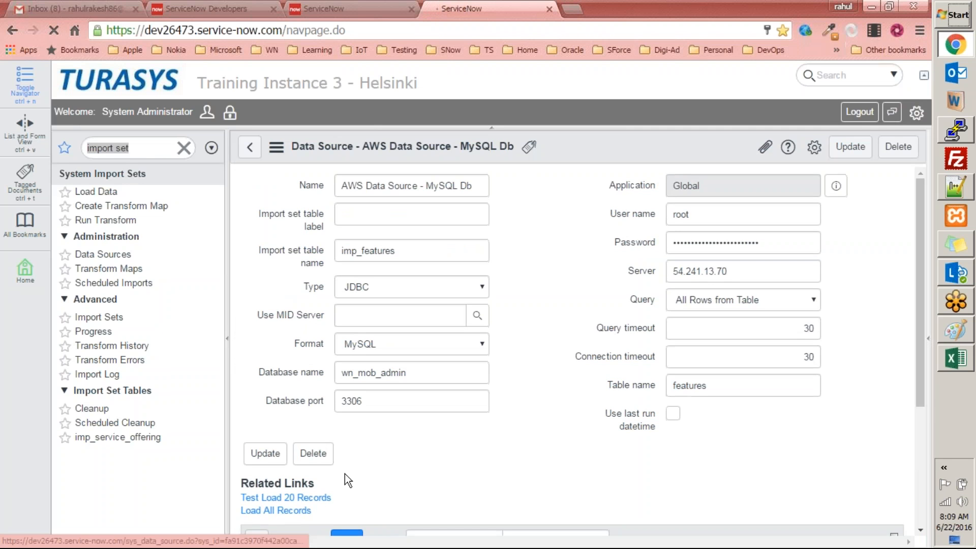
{"action": "left_click", "coordinate": [285, 497]}
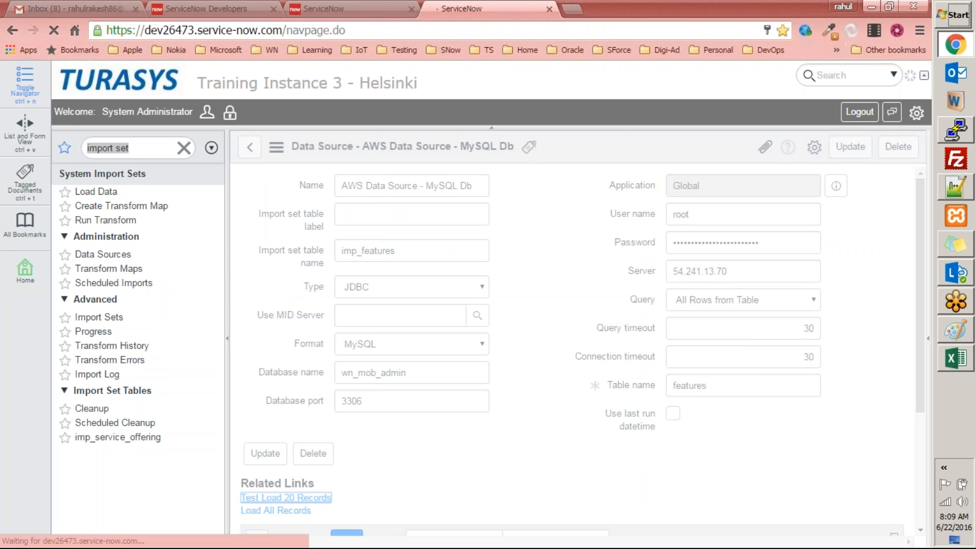
{"action": "key", "text": "alt+Tab"}
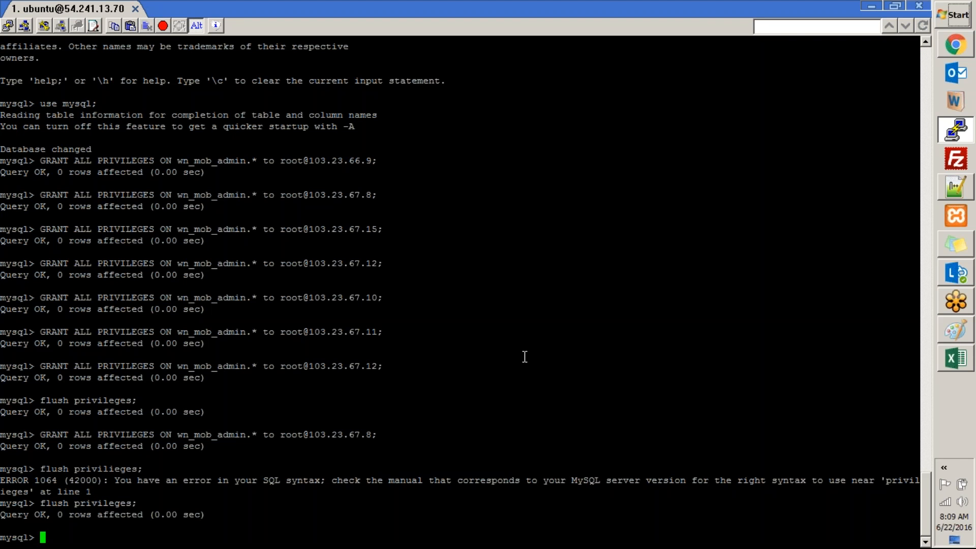
Step: Grant root wn_mob_admin privileges from 103.23.67.14 and flush privileges
{"action": "key", "text": "Up"}
{"action": "key", "text": "Up"}
{"action": "key", "text": "Up"}
{"action": "key", "text": "BackSpace"}
{"action": "type", "text": "14"}
{"action": "key", "text": "Return"}
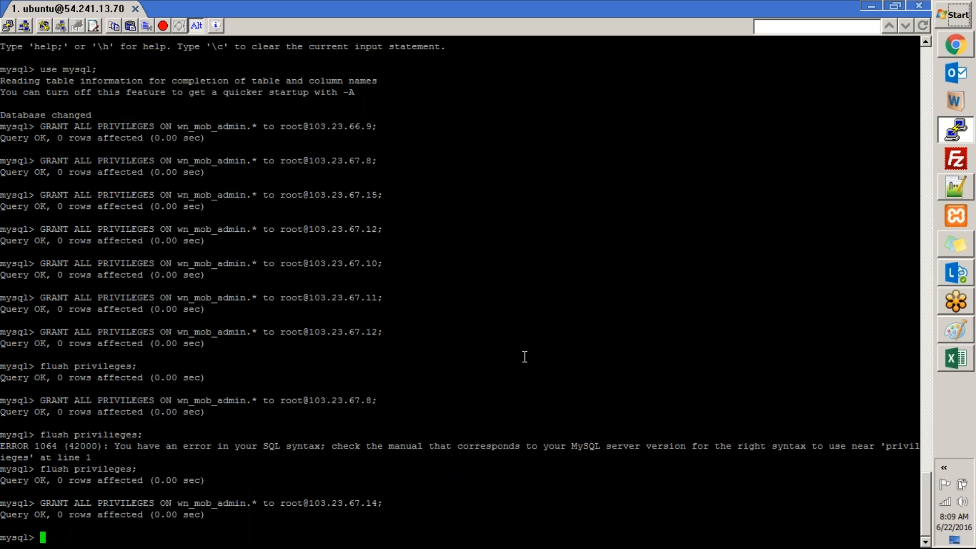
{"action": "key", "text": "Up"}
{"action": "key", "text": "Up"}
{"action": "key", "text": "Return"}
Step: Rerun the 20-record test load and note the denial for root from 103.23.67.8
{"action": "key", "text": "alt+Tab"}
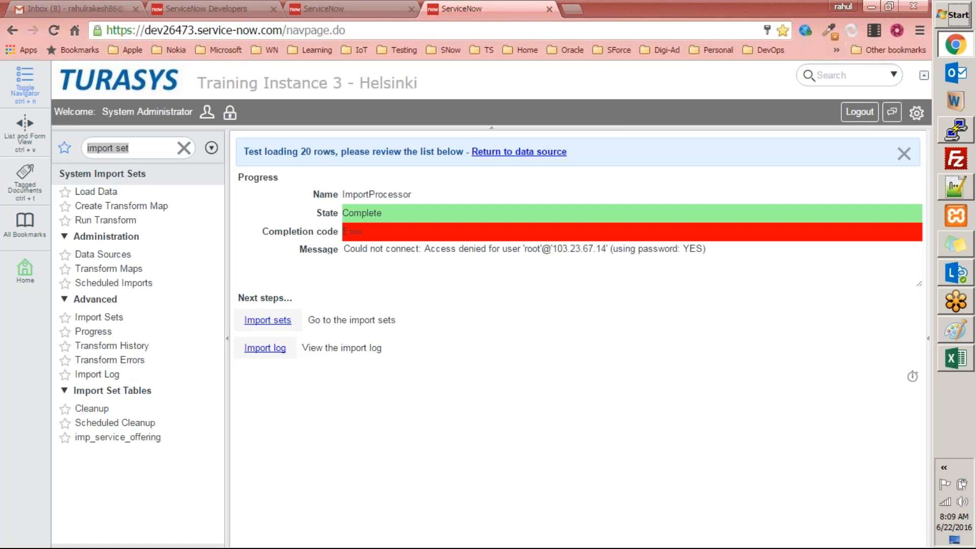
{"action": "left_click", "coordinate": [543, 152]}
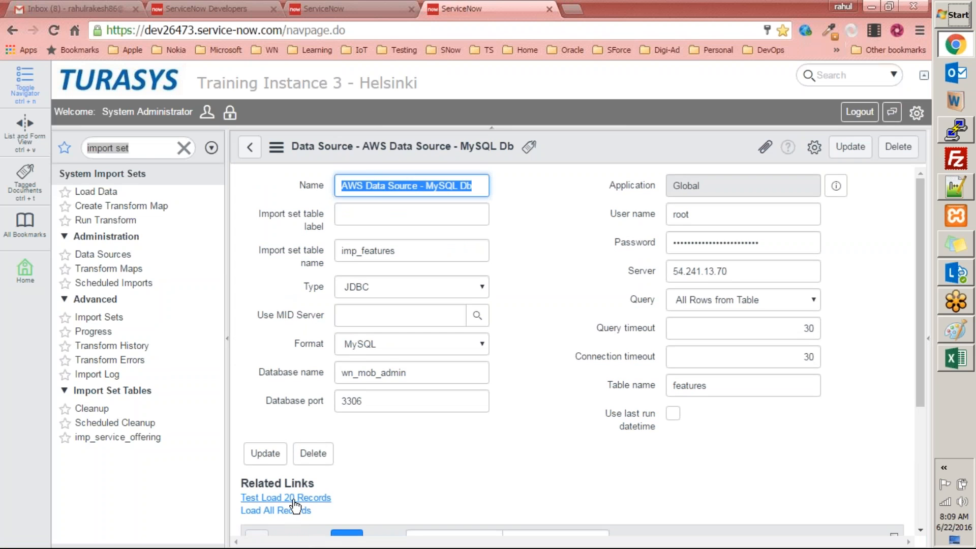
{"action": "left_click", "coordinate": [299, 497]}
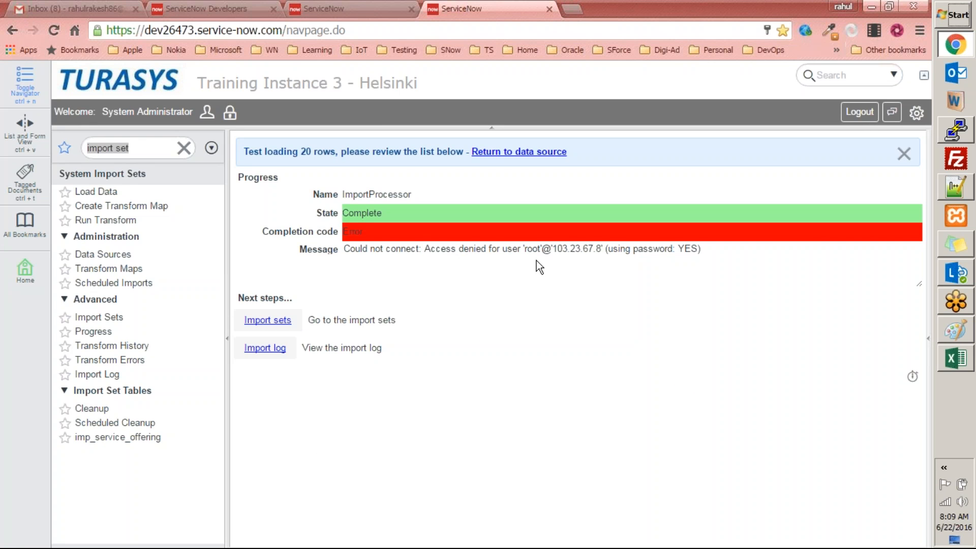
{"action": "key", "text": "alt+Tab"}
Step: Verify the client IP, re-grant root privileges from 103.23.67.8, and flush privileges
{"action": "key", "text": "Up"}
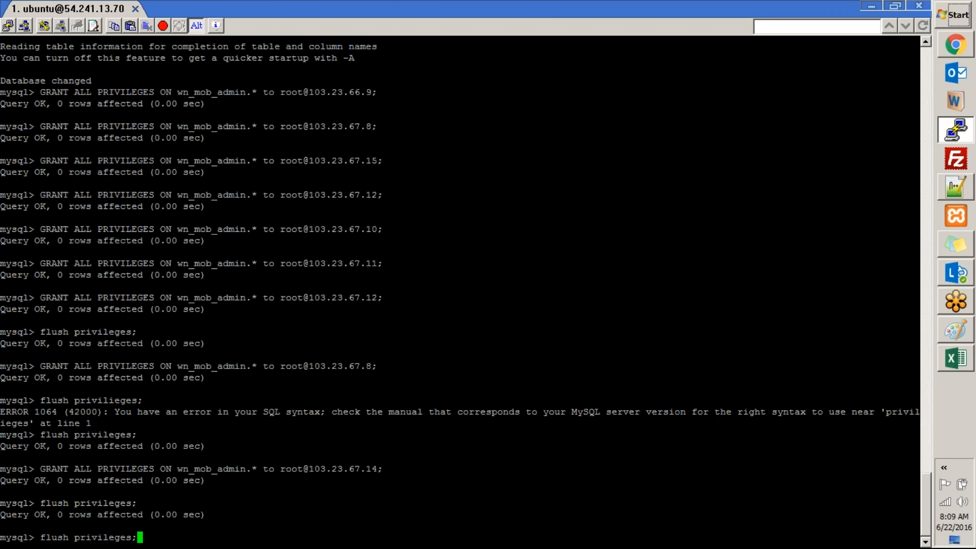
{"action": "key", "text": "Up"}
{"action": "key", "text": "Left"}
{"action": "key", "text": "BackSpace"}
{"action": "key", "text": "BackSpace"}
{"action": "type", "text": "8"}
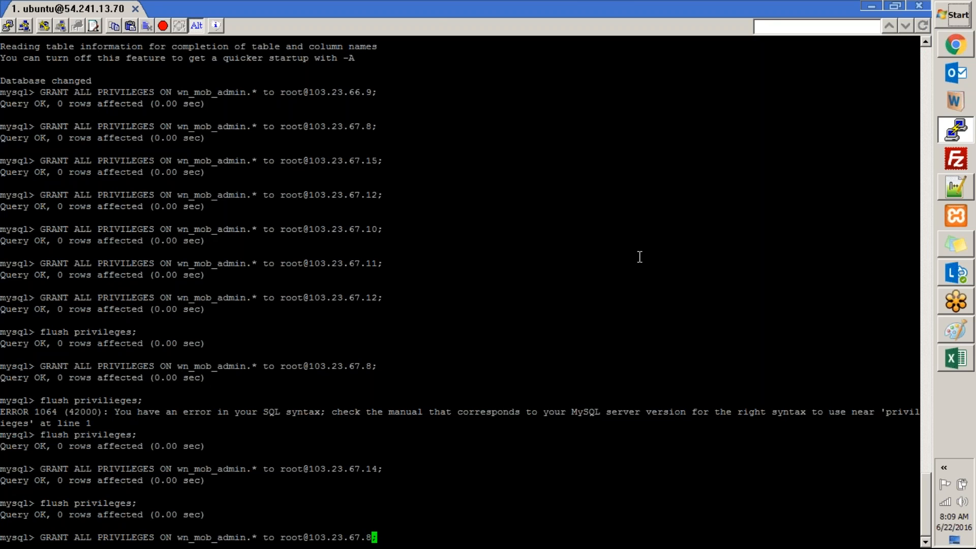
{"action": "key", "text": "alt+Tab"}
{"action": "key", "text": "alt+Tab"}
{"action": "key", "text": "Return"}
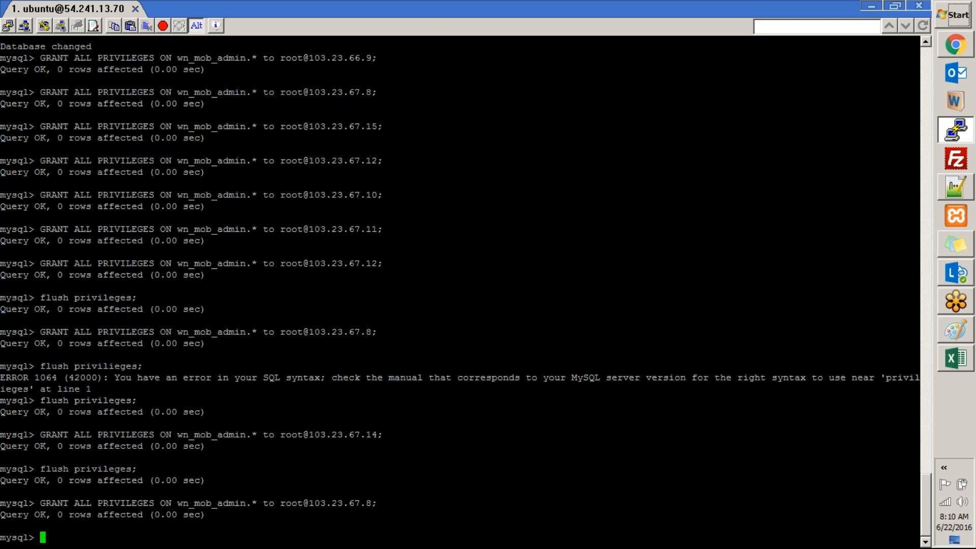
{"action": "key", "text": "Up"}
{"action": "key", "text": "Up"}
{"action": "key", "text": "Return"}
{"action": "key", "text": "alt+Tab"}
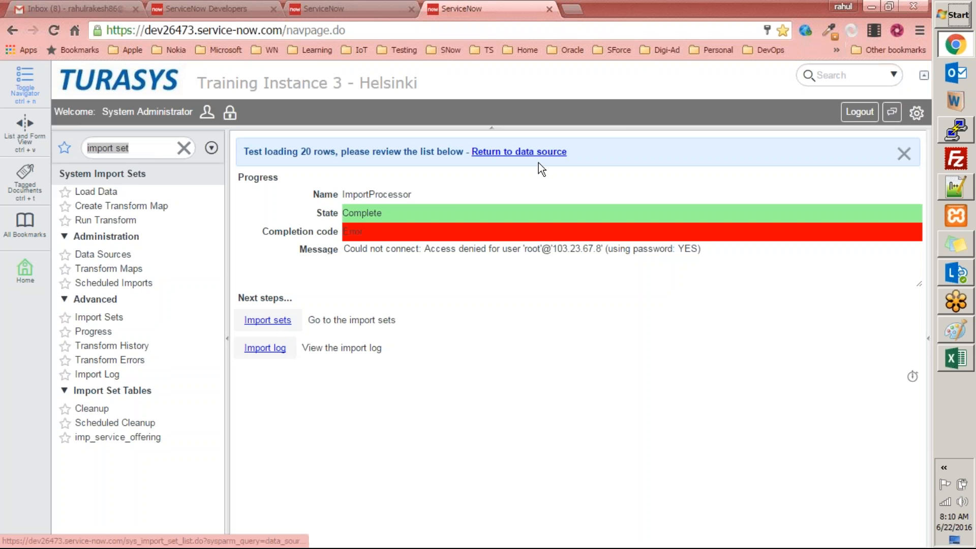
Step: Rerun the 20-record test load and compare its result with the MySQL terminal
{"action": "left_click", "coordinate": [519, 152]}
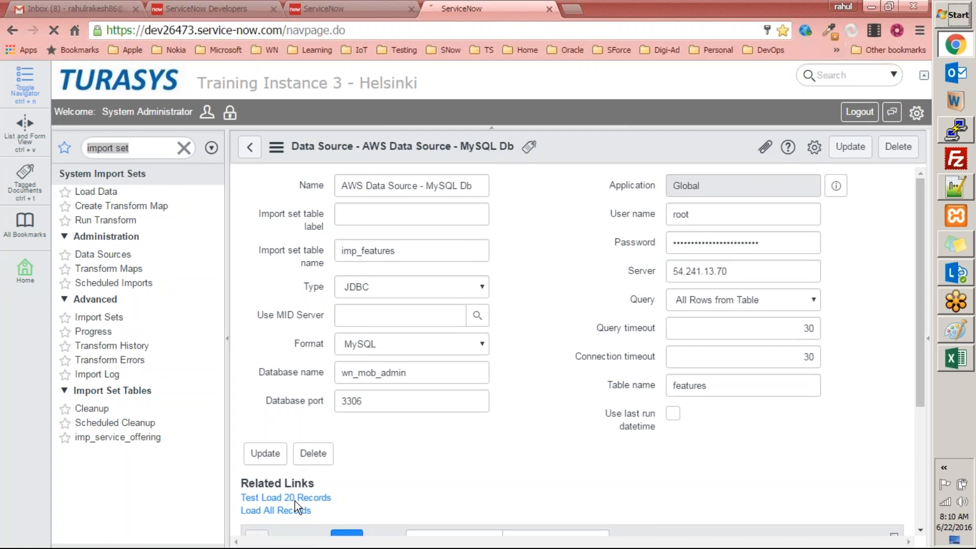
{"action": "left_click", "coordinate": [294, 500]}
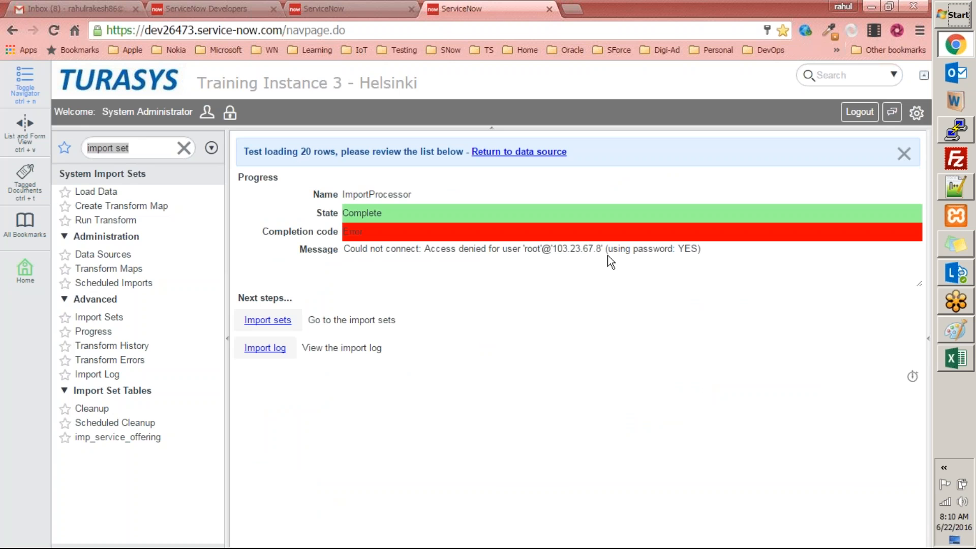
{"action": "key", "text": "alt+Tab"}
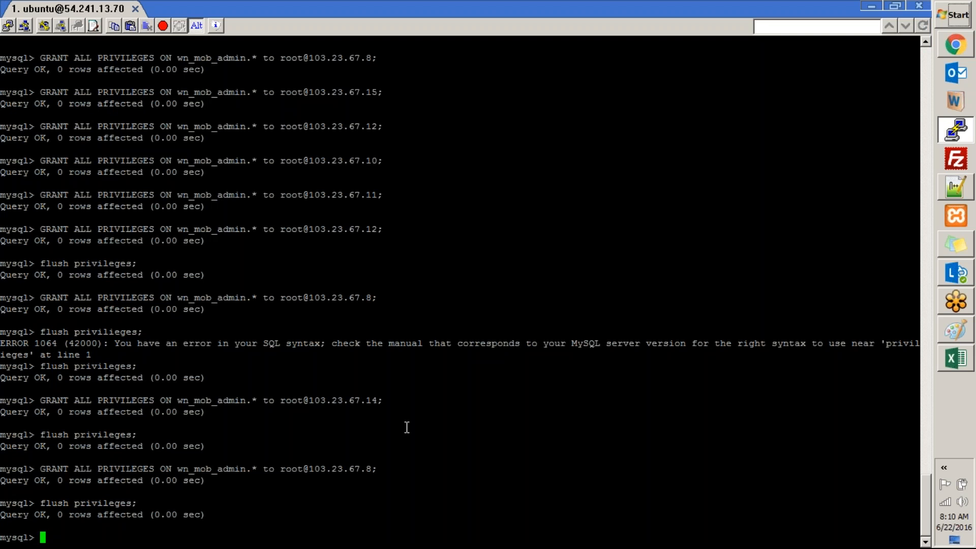
{"action": "key", "text": "alt+Tab"}
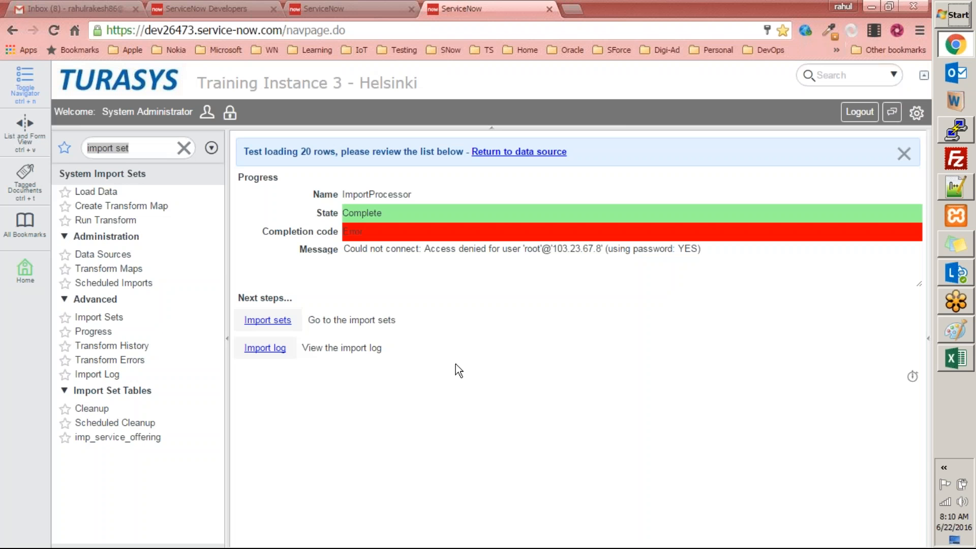
Step: Select the wn_mob_admin database name, recall flush privileges, and rerun the 20-record test load
{"action": "left_click", "coordinate": [519, 152]}
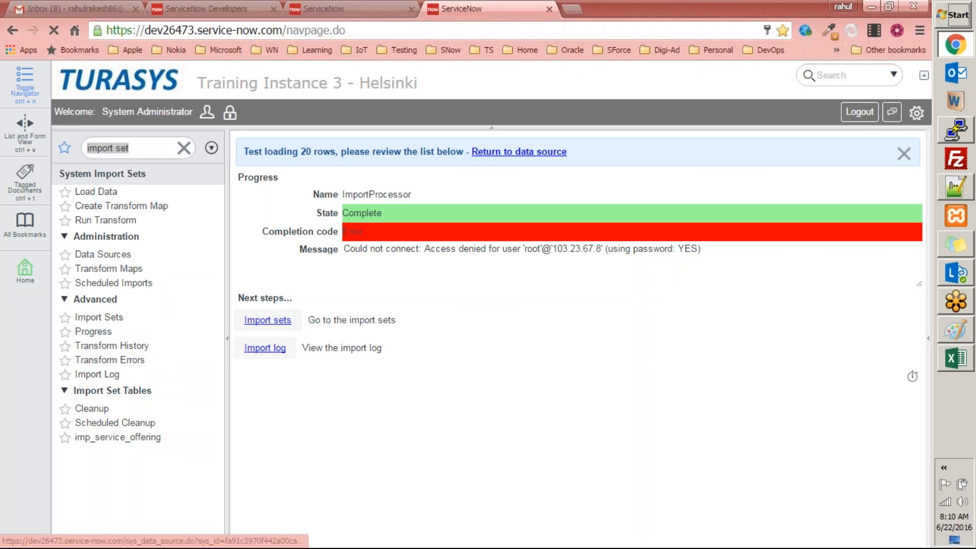
{"action": "left_click_drag", "start_coordinate": [413, 374], "coordinate": [303, 379]}
{"action": "key", "text": "alt+Tab"}
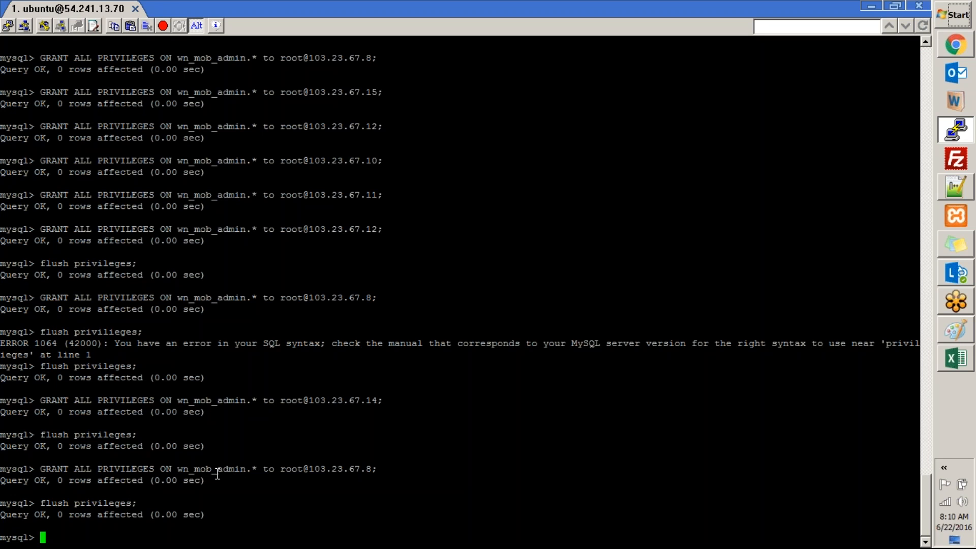
{"action": "key", "text": "alt+Tab"}
{"action": "key", "text": "alt+Tab"}
{"action": "key", "text": "Up"}
{"action": "key", "text": "alt+Tab"}
{"action": "left_click", "coordinate": [280, 501]}
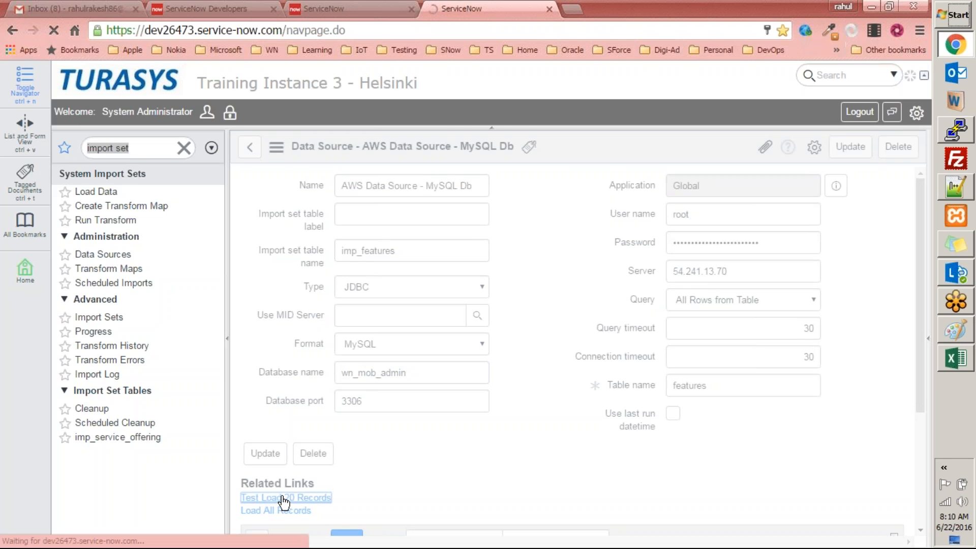
Step: Grant root all privileges on wn_mob_admin from host 103.23.67.12
{"action": "key", "text": "alt+Tab"}
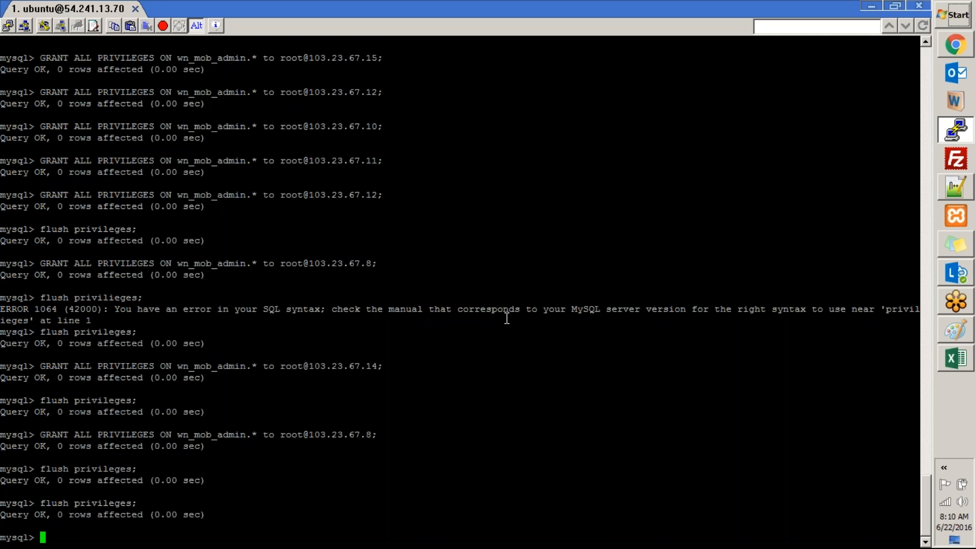
{"action": "key", "text": "Up"}
{"action": "key", "text": "Up"}
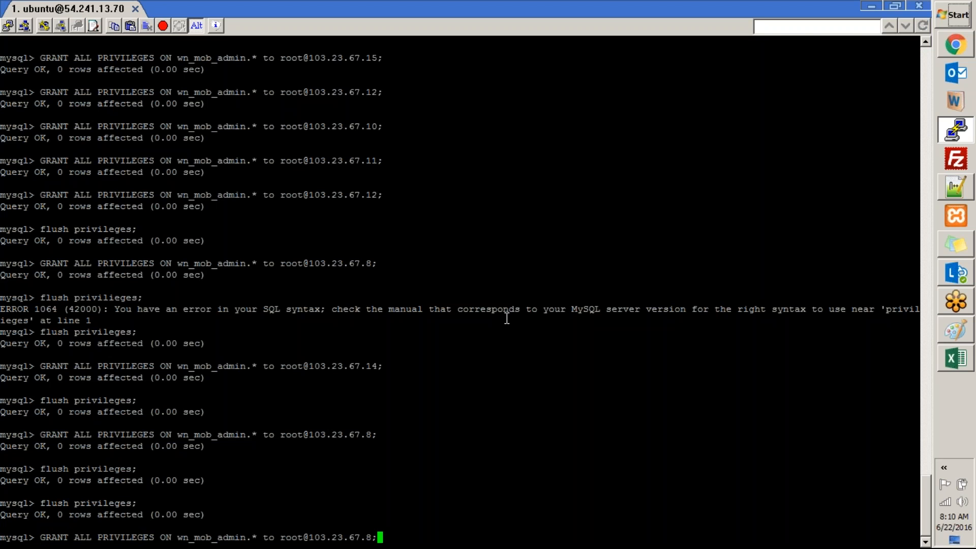
{"action": "key", "text": "Left"}
{"action": "key", "text": "BackSpace"}
{"action": "type", "text": "12"}
{"action": "key", "text": "Return"}
Step: Flush privileges and list all MySQL users with 'select * from user;'
{"action": "type", "text": "flush privileges"}
{"action": "key", "text": "Return"}
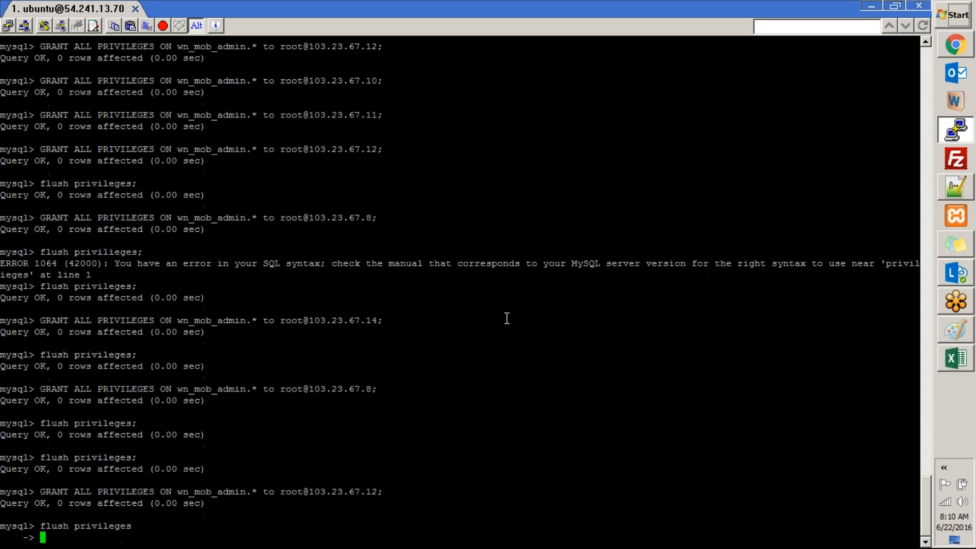
{"action": "type", "text": ";"}
{"action": "key", "text": "Return"}
{"action": "type", "text": "select * from user;"}
{"action": "key", "text": "Return"}
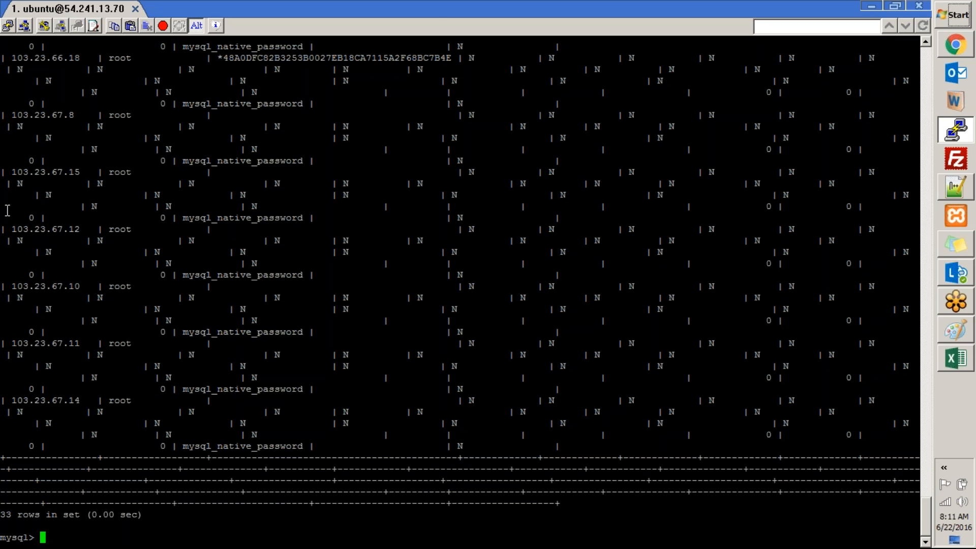
{"action": "scroll", "coordinate": [137, 222], "scroll_direction": "up", "scroll_amount": 3}
Step: Rerun the 20-record test load, note root denied from 103.23.67.14, and return to the data source
{"action": "key", "text": "alt+Tab"}
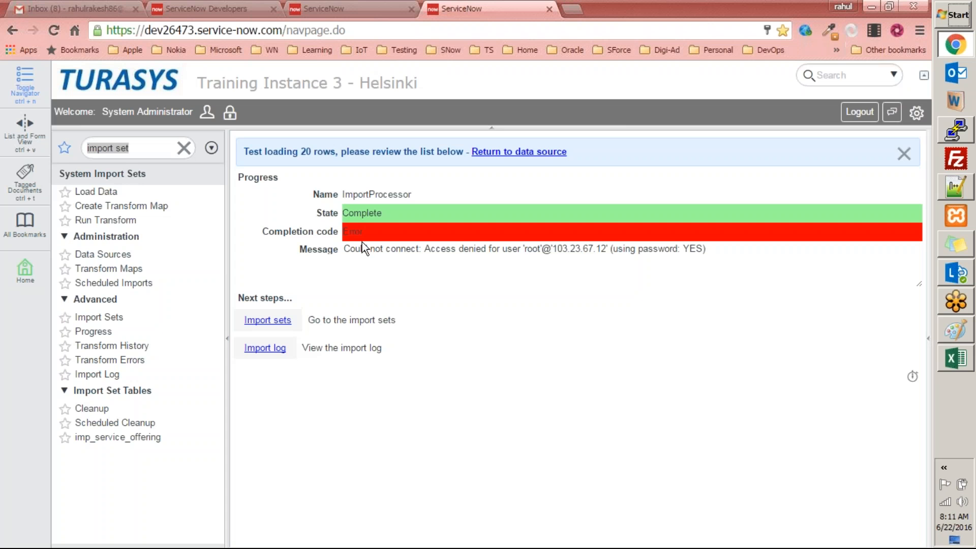
{"action": "left_click", "coordinate": [540, 155]}
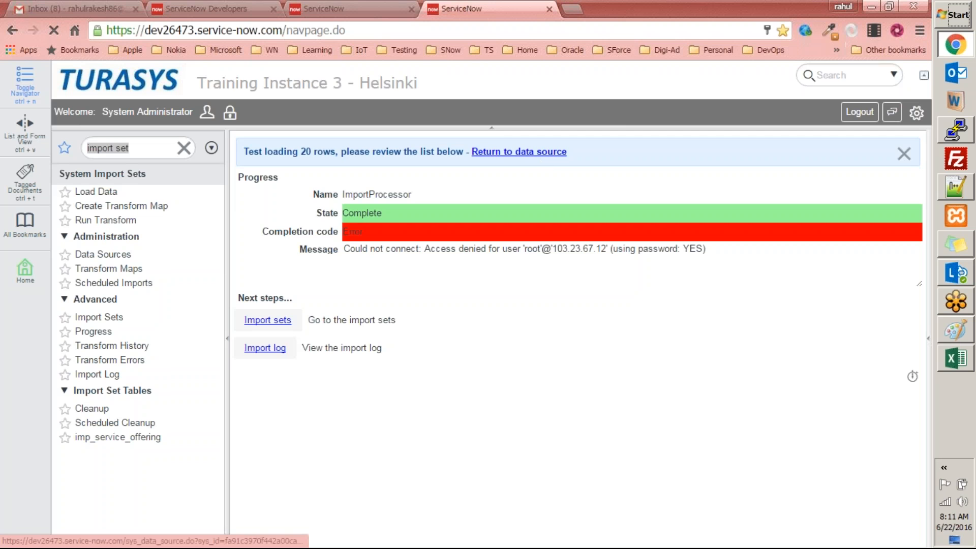
{"action": "left_click", "coordinate": [307, 499]}
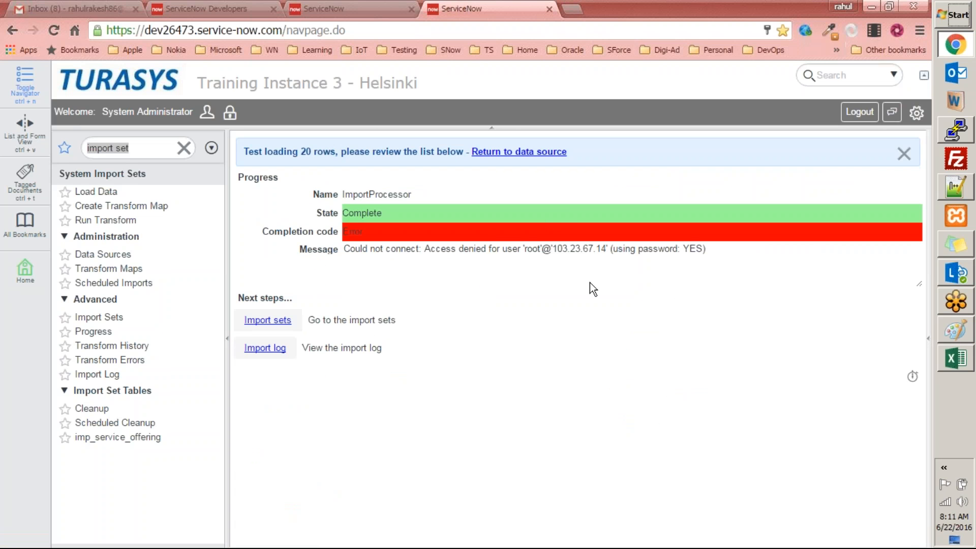
{"action": "left_click_drag", "start_coordinate": [606, 249], "coordinate": [543, 250]}
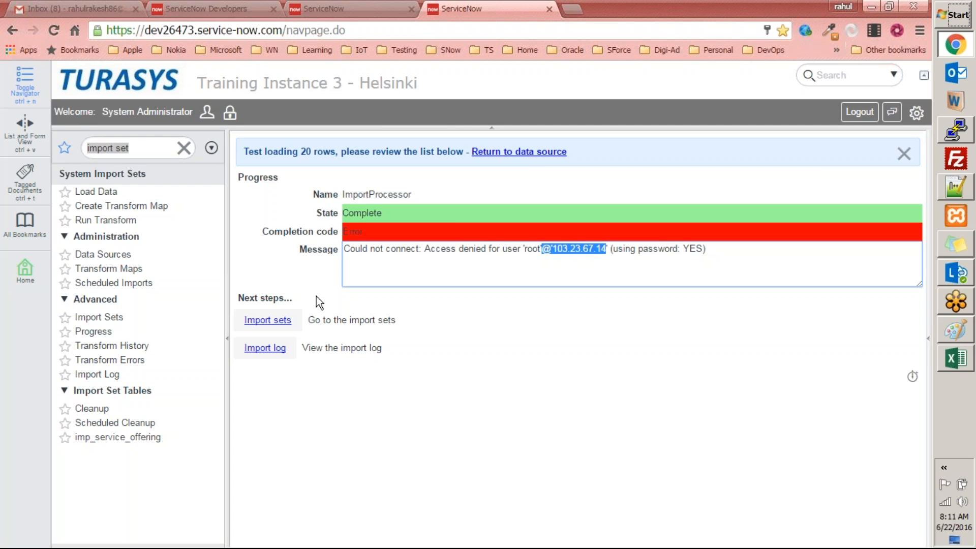
{"action": "left_click", "coordinate": [531, 152]}
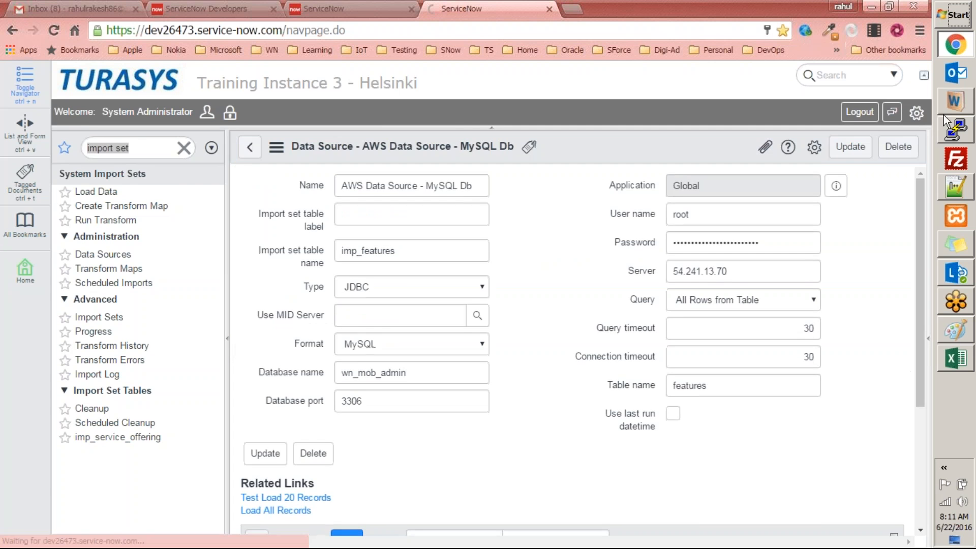
Step: Check the imp_features table name, then review the MySQL user table in the PuTTY terminal
{"action": "left_click_drag", "start_coordinate": [432, 251], "coordinate": [292, 225]}
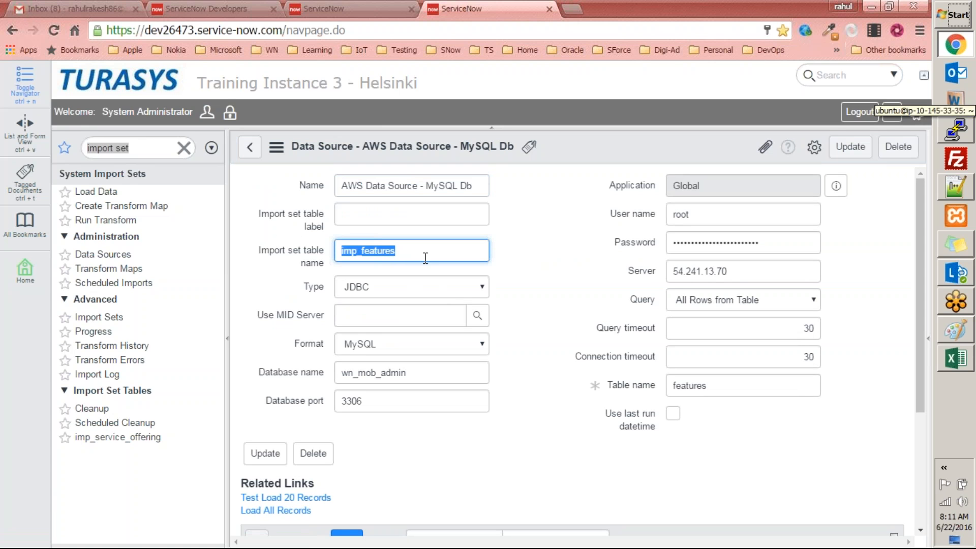
{"action": "left_click", "coordinate": [541, 240]}
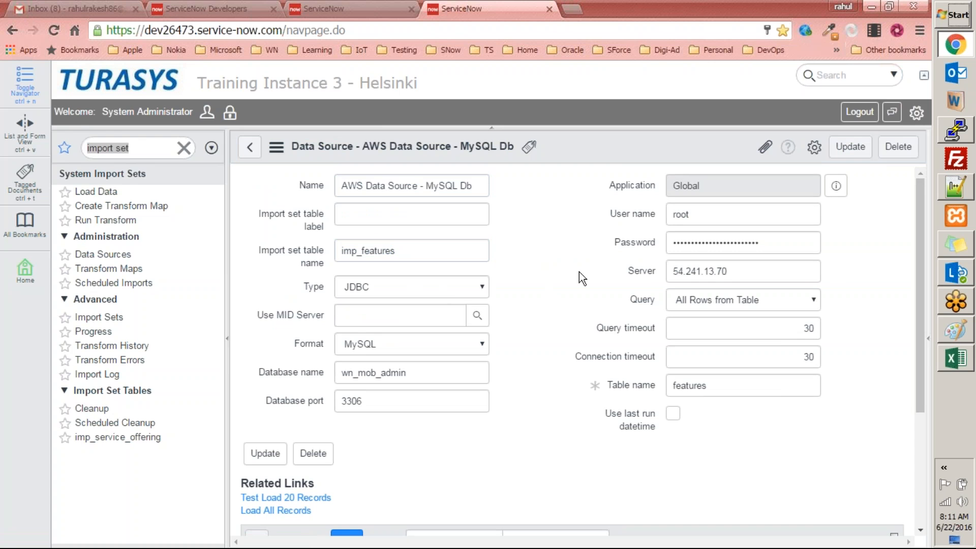
{"action": "left_click", "coordinate": [952, 146]}
{"action": "scroll", "coordinate": [429, 275], "scroll_direction": "up", "scroll_amount": 10}
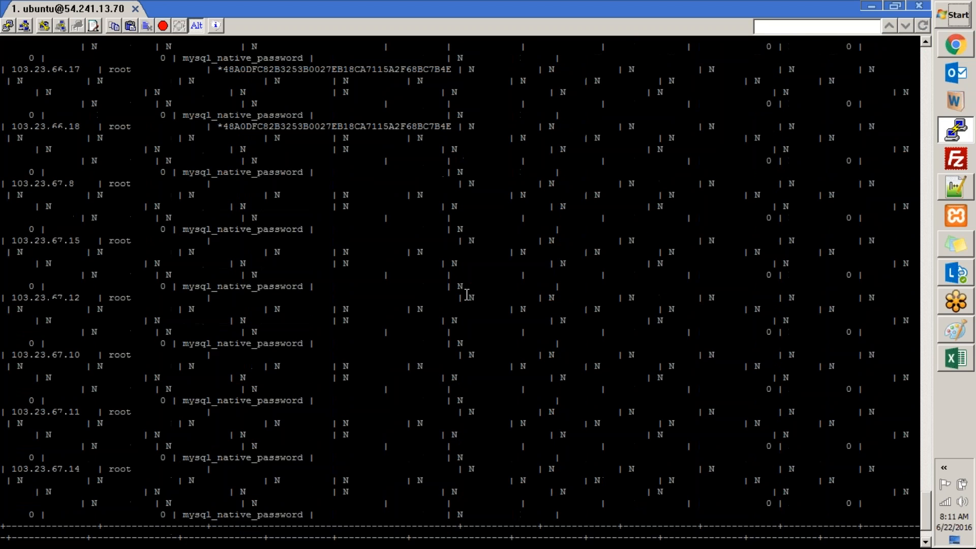
{"action": "scroll", "coordinate": [429, 275], "scroll_direction": "up", "scroll_amount": 13}
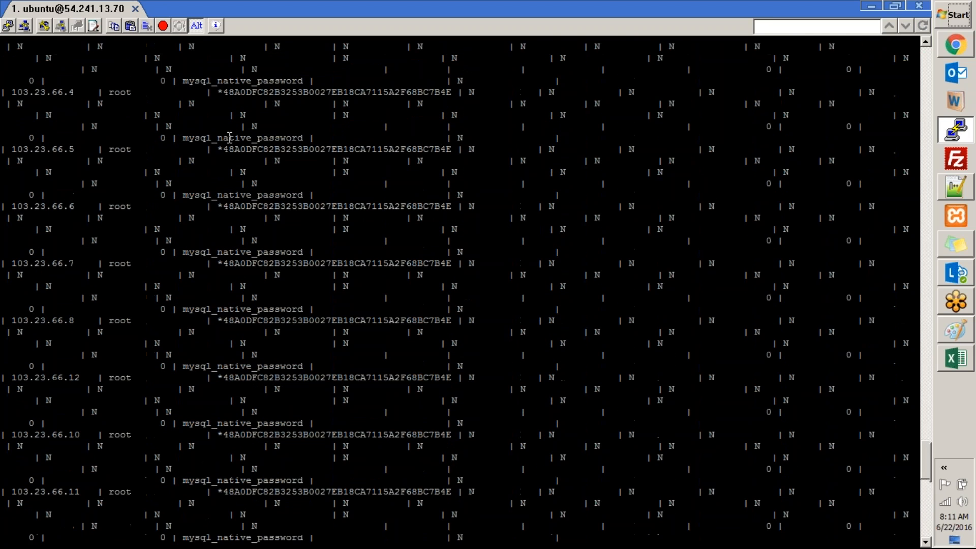
{"action": "scroll", "coordinate": [257, 139], "scroll_direction": "down", "scroll_amount": 15}
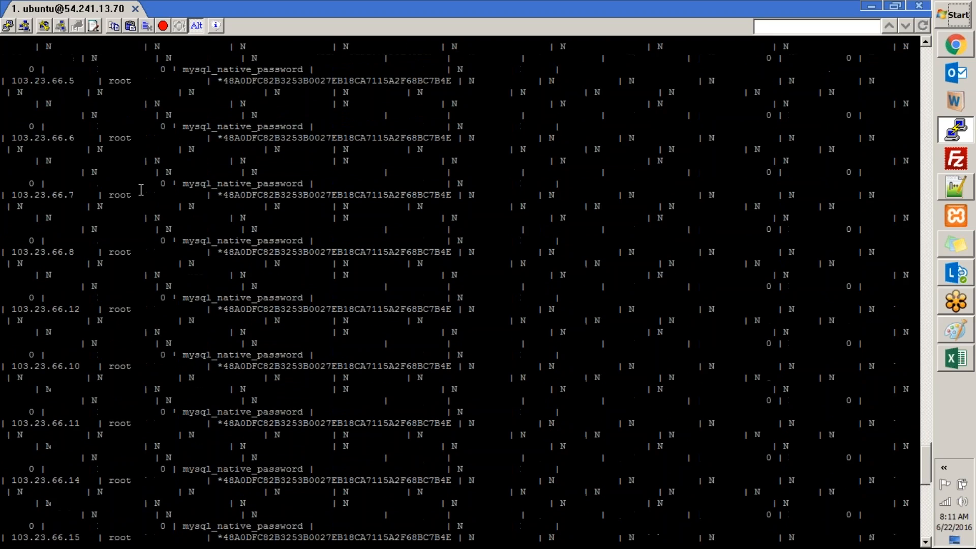
{"action": "scroll", "coordinate": [8, 271], "scroll_direction": "down", "scroll_amount": 10}
Step: On the data source form, check the root user value and start another 20-record test load
{"action": "key", "text": "alt+Tab"}
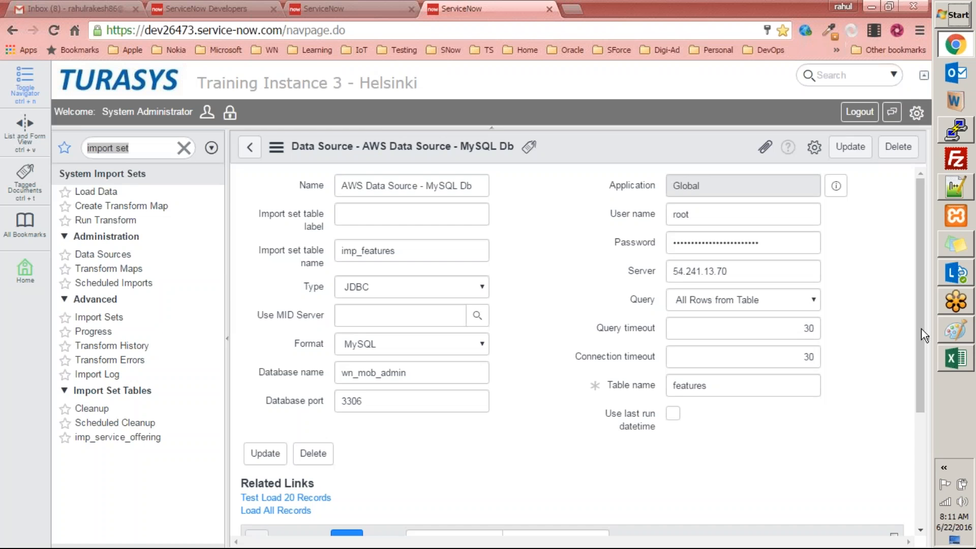
{"action": "scroll", "coordinate": [435, 397], "scroll_direction": "down", "scroll_amount": 4}
{"action": "scroll", "coordinate": [435, 397], "scroll_direction": "up", "scroll_amount": 4}
{"action": "double_click", "coordinate": [712, 213]}
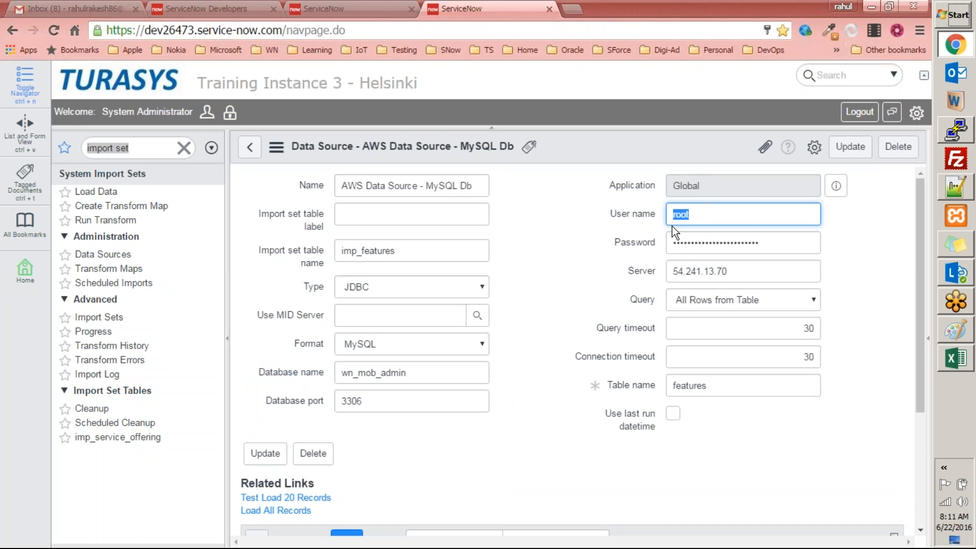
{"action": "key", "text": "alt+Tab"}
{"action": "key", "text": "alt+Tab"}
{"action": "left_click", "coordinate": [260, 498]}
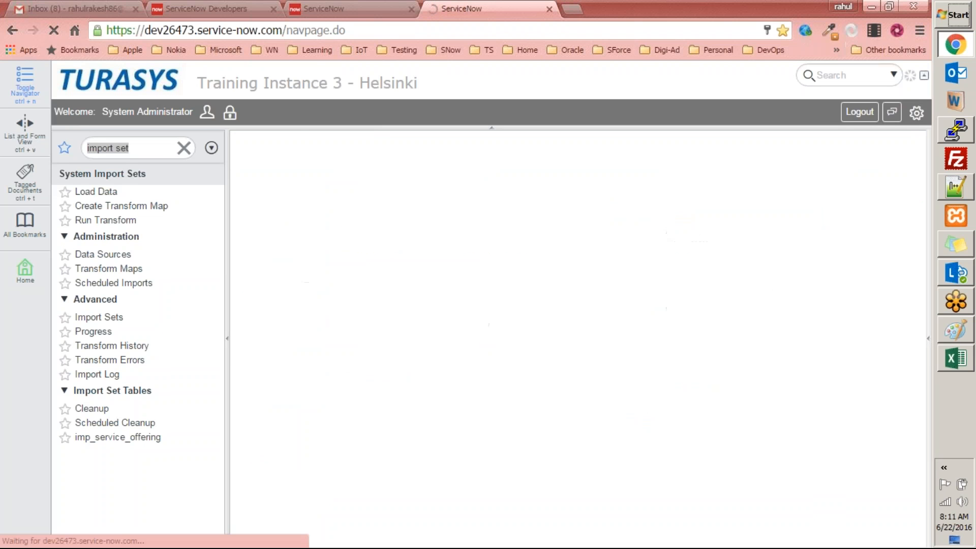
Step: Compare with the MySQL terminal, then return from the denied-for-103.23.67.11 results to the data source
{"action": "key", "text": "alt+Tab"}
{"action": "scroll", "coordinate": [187, 203], "scroll_direction": "up", "scroll_amount": 3}
{"action": "scroll", "coordinate": [186, 203], "scroll_direction": "up", "scroll_amount": 20}
{"action": "scroll", "coordinate": [322, 148], "scroll_direction": "up", "scroll_amount": 15}
{"action": "scroll", "coordinate": [322, 149], "scroll_direction": "down", "scroll_amount": 20}
{"action": "scroll", "coordinate": [320, 148], "scroll_direction": "down", "scroll_amount": 8}
{"action": "key", "text": "alt+Tab"}
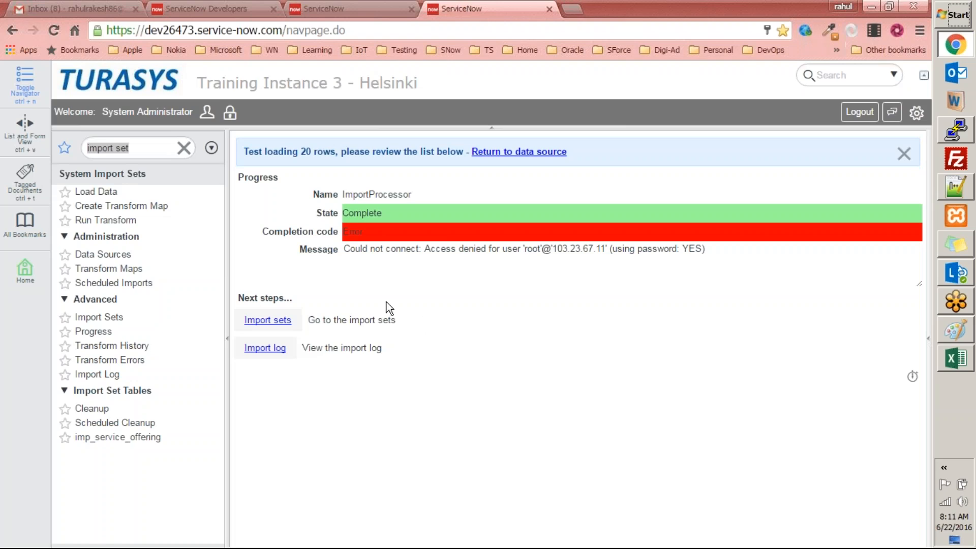
{"action": "left_click", "coordinate": [533, 152]}
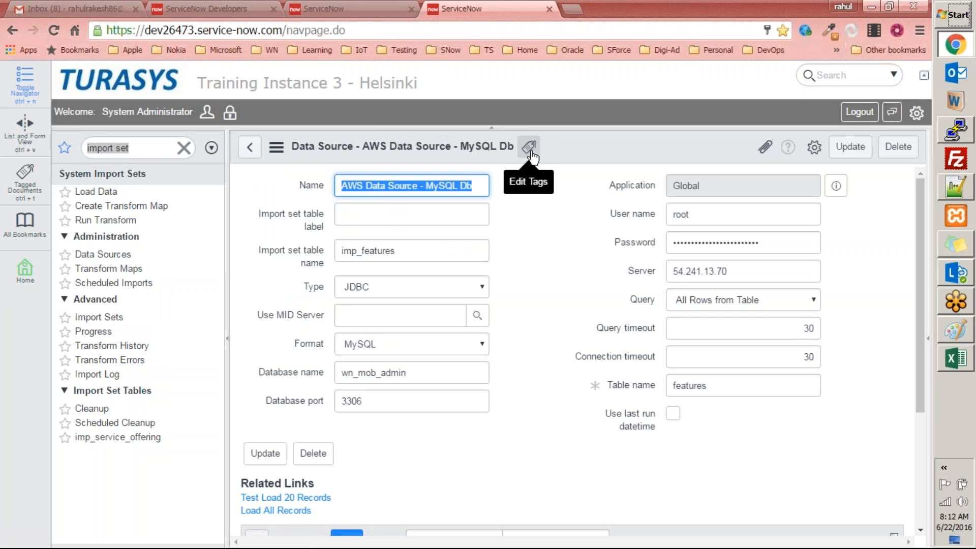
Step: Review the MySQL user table in PuTTY, then bring back the ServiceNow data source form
{"action": "left_click", "coordinate": [955, 130]}
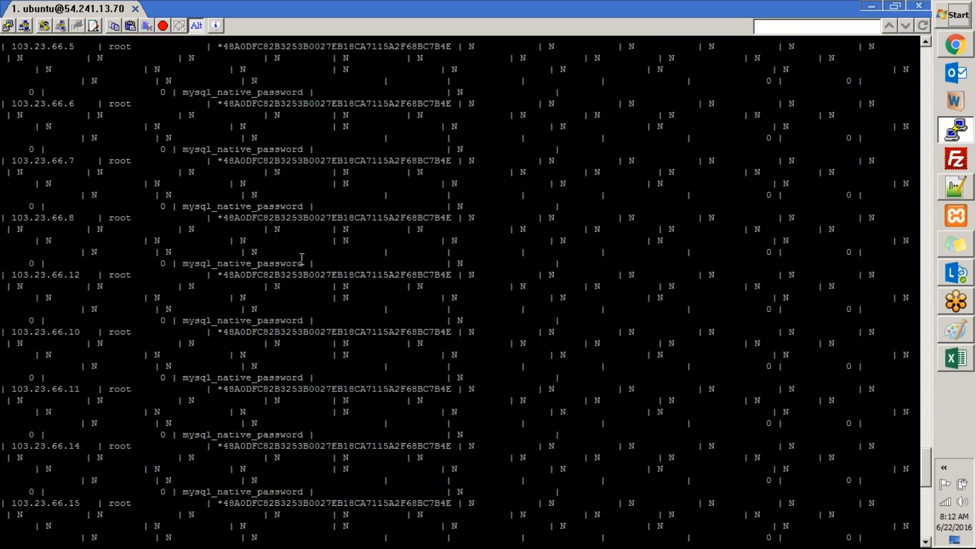
{"action": "scroll", "coordinate": [290, 214], "scroll_direction": "down", "scroll_amount": 3}
{"action": "scroll", "coordinate": [290, 213], "scroll_direction": "up", "scroll_amount": 20}
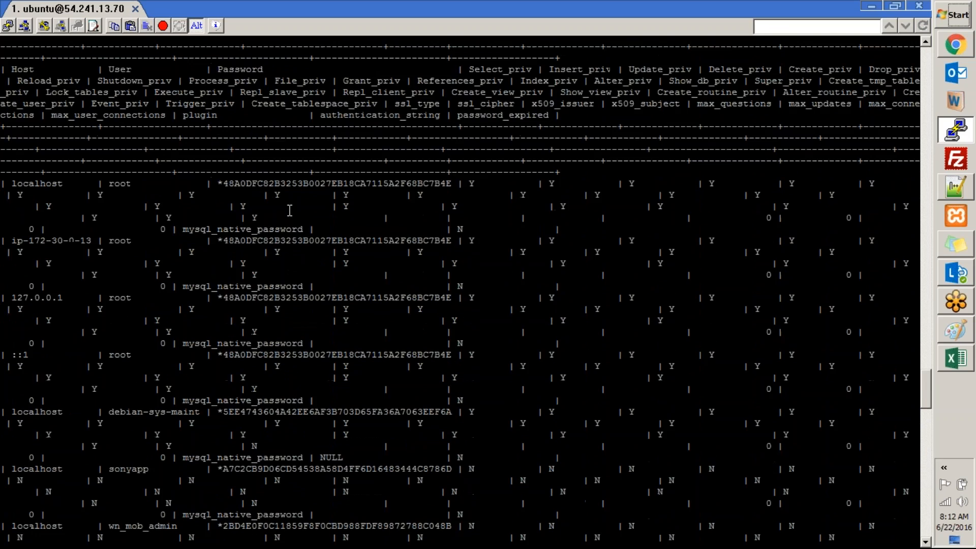
{"action": "scroll", "coordinate": [274, 203], "scroll_direction": "down", "scroll_amount": 20}
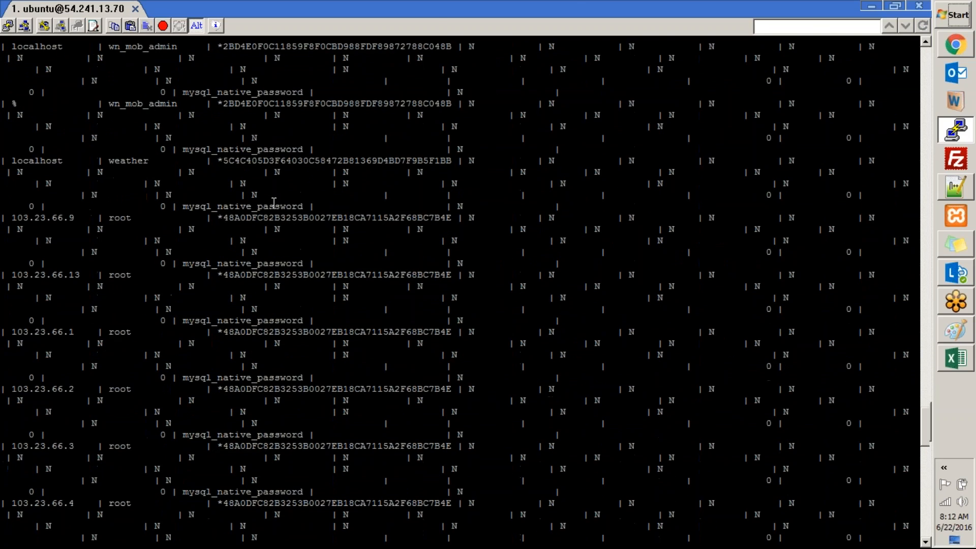
{"action": "left_click", "coordinate": [954, 53]}
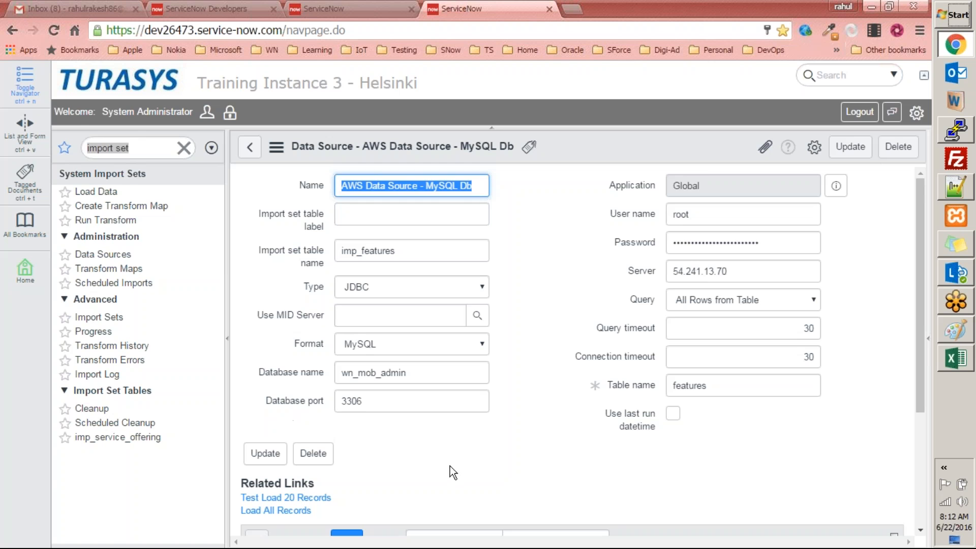
Step: Go back to the import progress result, then reach the Load Data page via Data Sources
{"action": "left_click", "coordinate": [290, 472]}
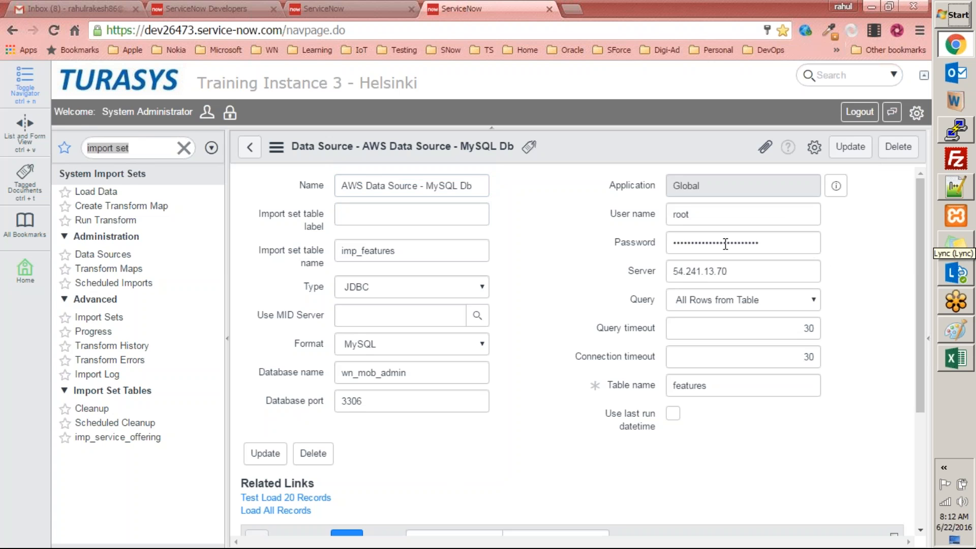
{"action": "left_click", "coordinate": [250, 151]}
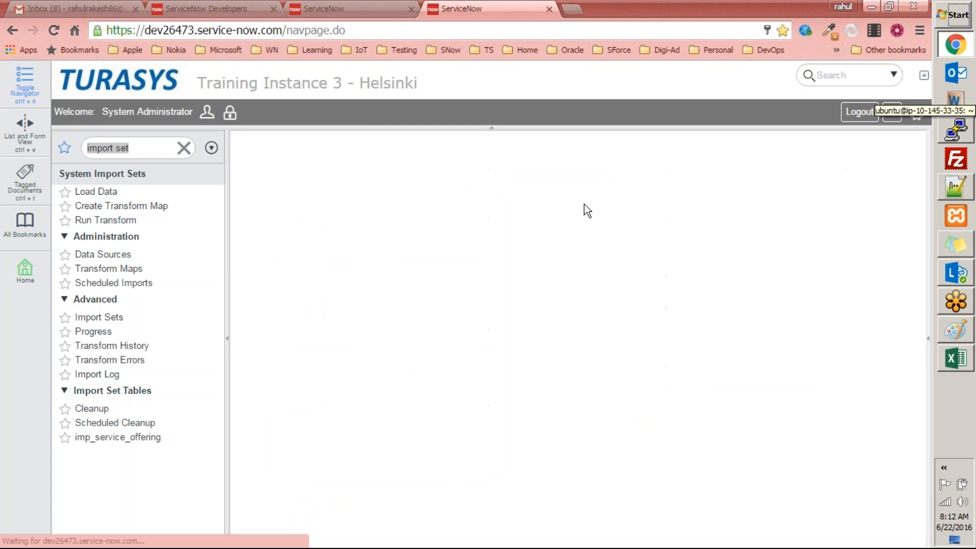
{"action": "left_click", "coordinate": [109, 256]}
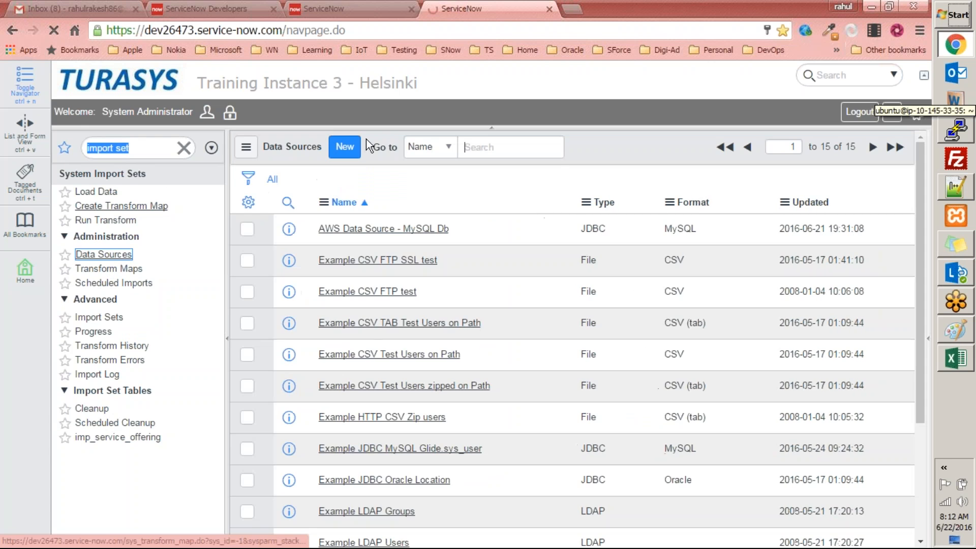
{"action": "left_click", "coordinate": [117, 192]}
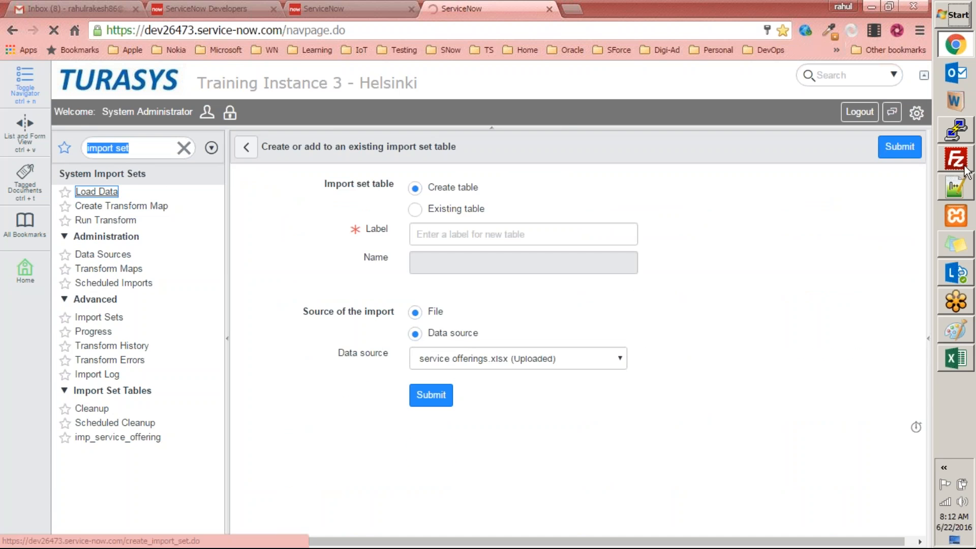
{"action": "left_click", "coordinate": [966, 137]}
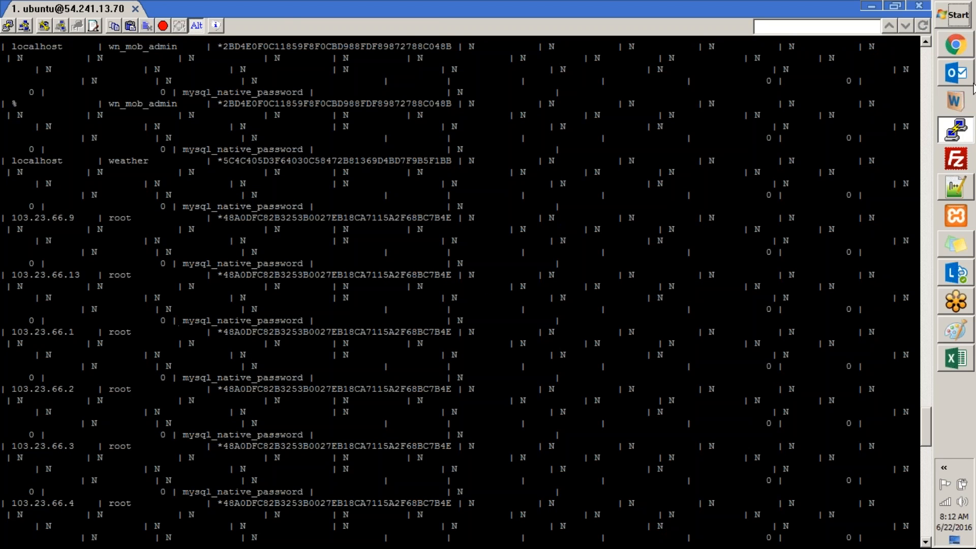
{"action": "left_click", "coordinate": [967, 47]}
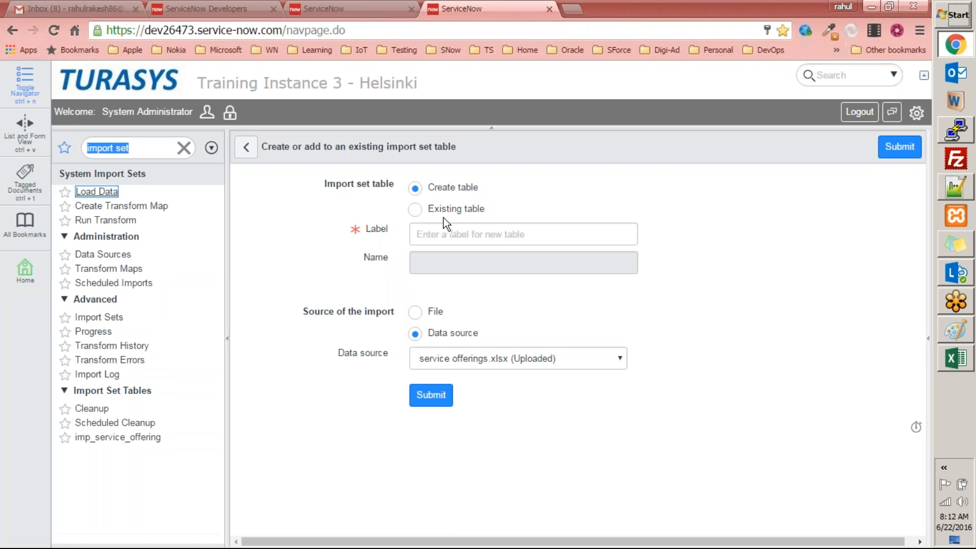
Step: Start a new transform map, inspect the Source table choices, then return to Data Sources unsaved
{"action": "left_click", "coordinate": [120, 268]}
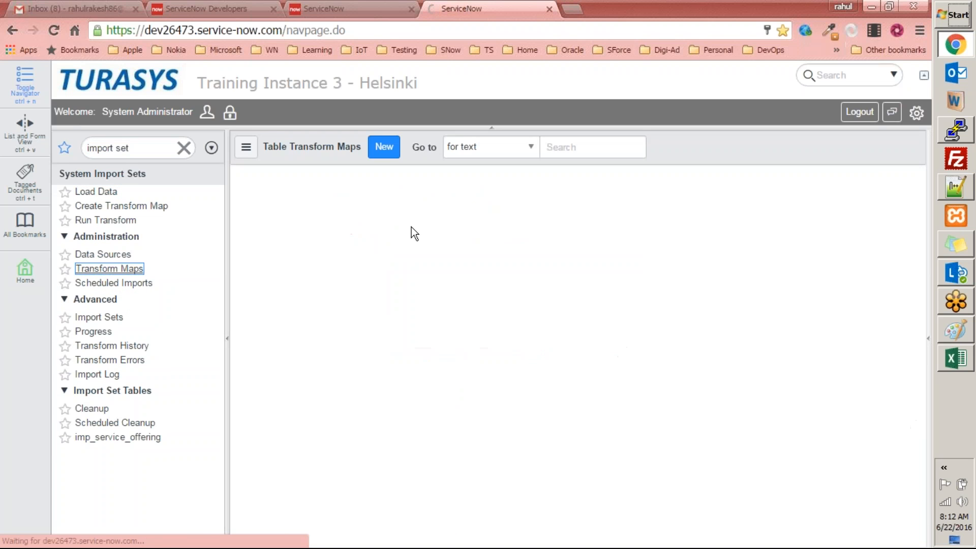
{"action": "left_click", "coordinate": [384, 150]}
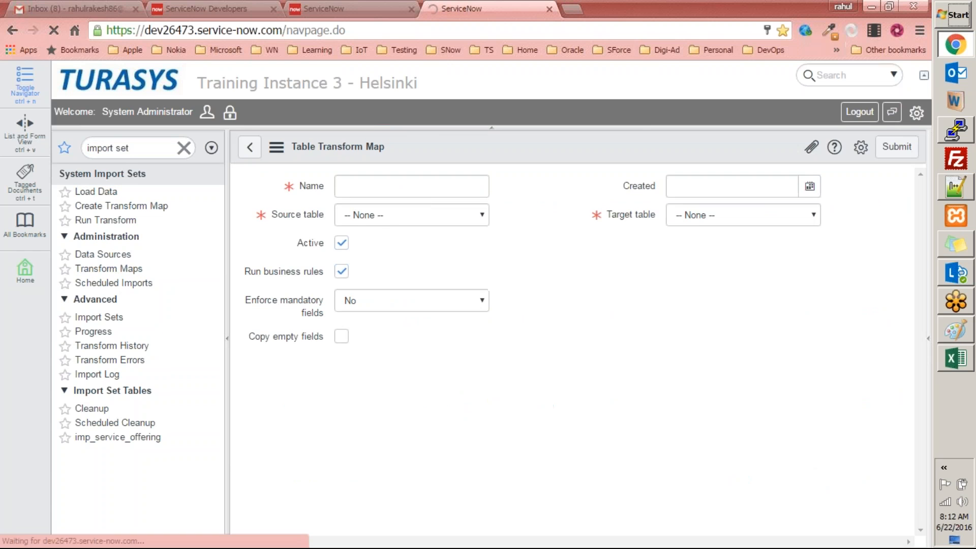
{"action": "left_click", "coordinate": [389, 218]}
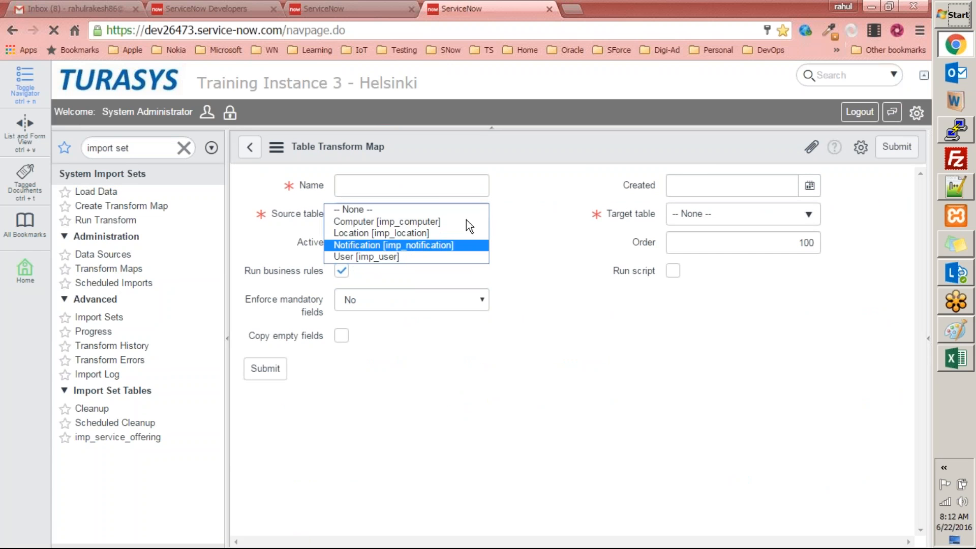
{"action": "key", "text": "Escape"}
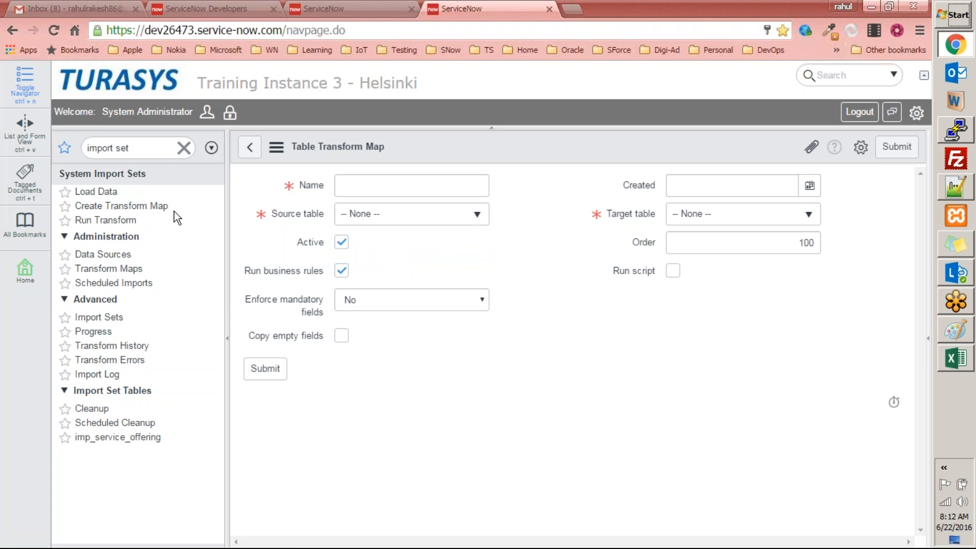
{"action": "left_click", "coordinate": [116, 255]}
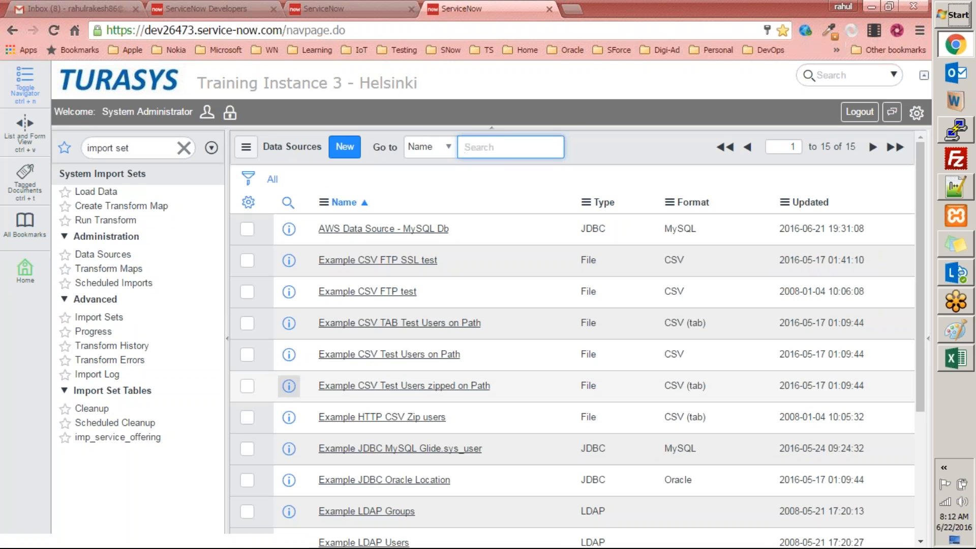
Step: Check Scheduled Imports, review AWS Data Source - MySQL Db's wn_mob_admin and features values, then return to Scheduled Imports
{"action": "left_click", "coordinate": [115, 283]}
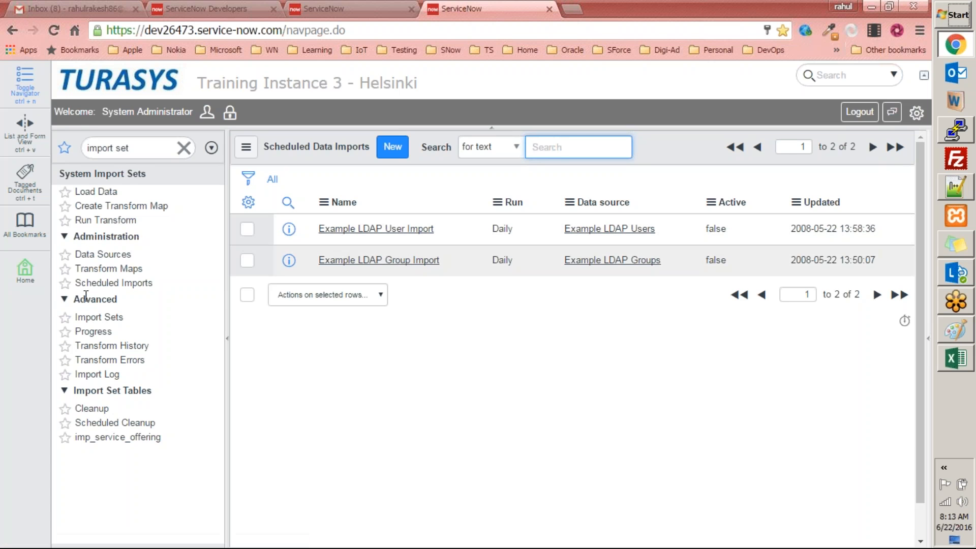
{"action": "left_click", "coordinate": [103, 254]}
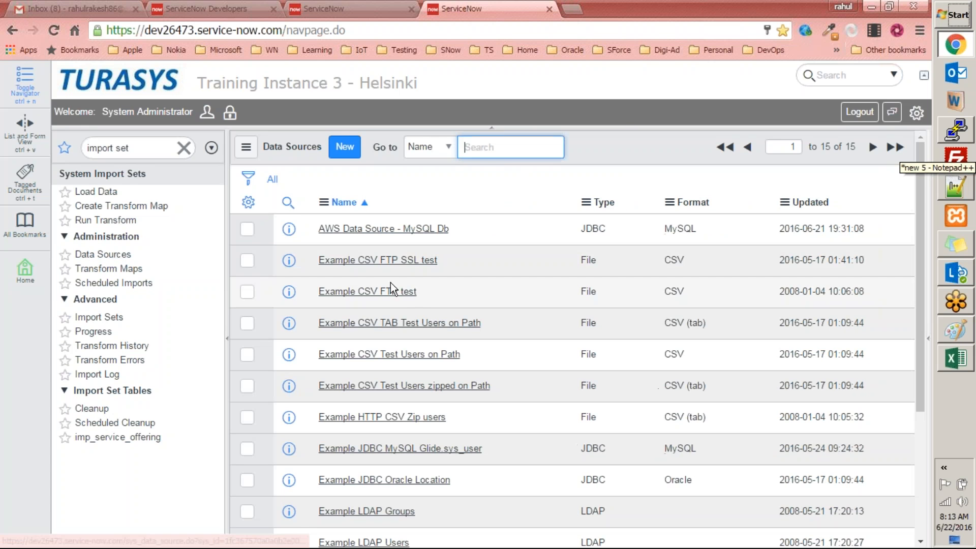
{"action": "left_click", "coordinate": [383, 228]}
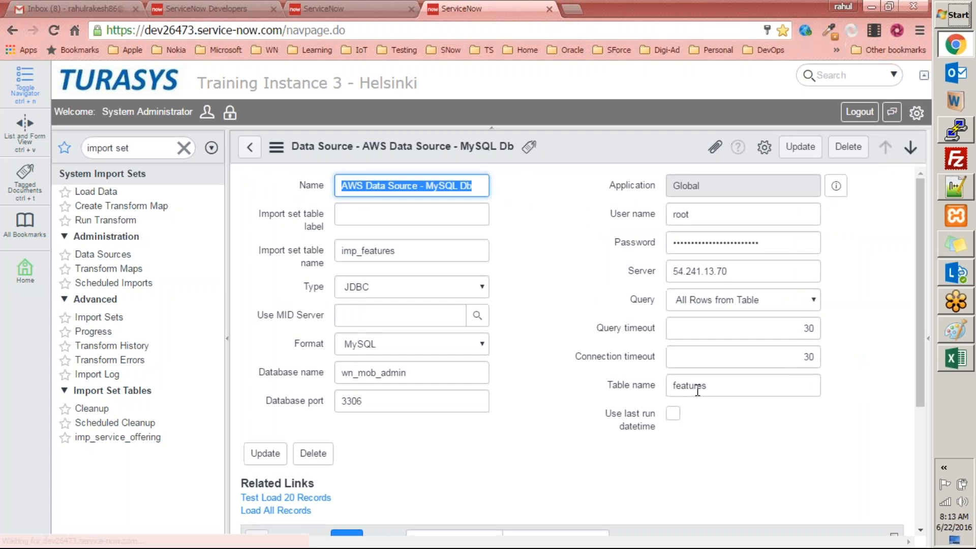
{"action": "double_click", "coordinate": [719, 385]}
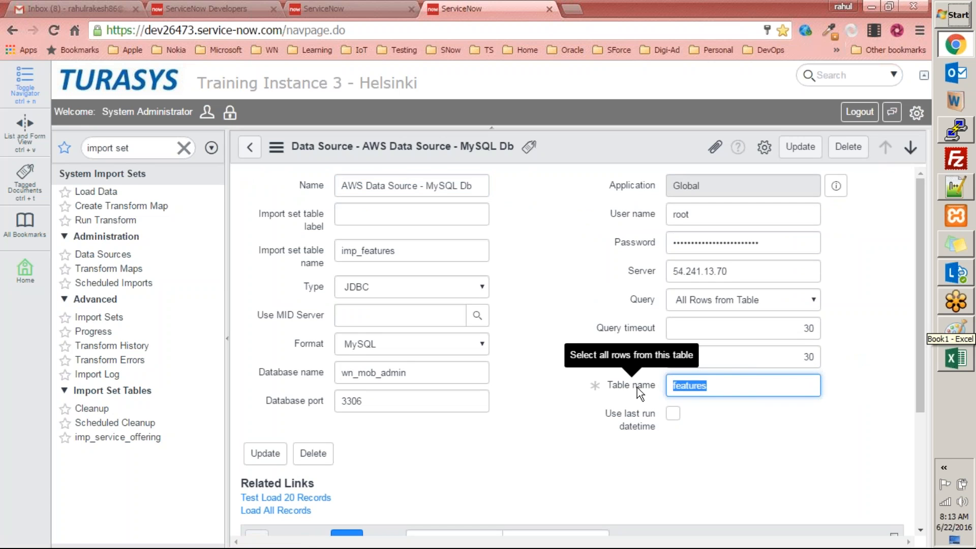
{"action": "left_click_drag", "start_coordinate": [409, 373], "coordinate": [282, 375]}
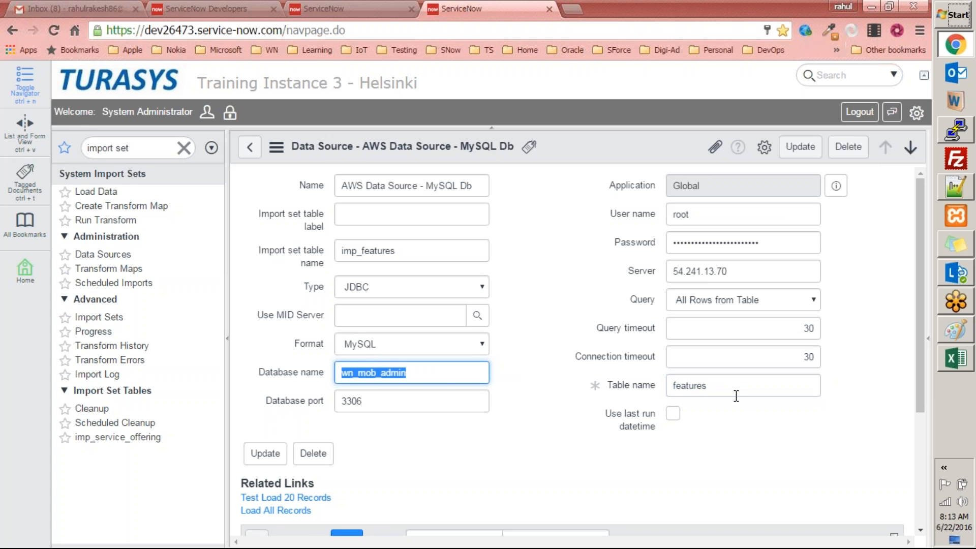
{"action": "left_click_drag", "start_coordinate": [710, 385], "coordinate": [659, 385]}
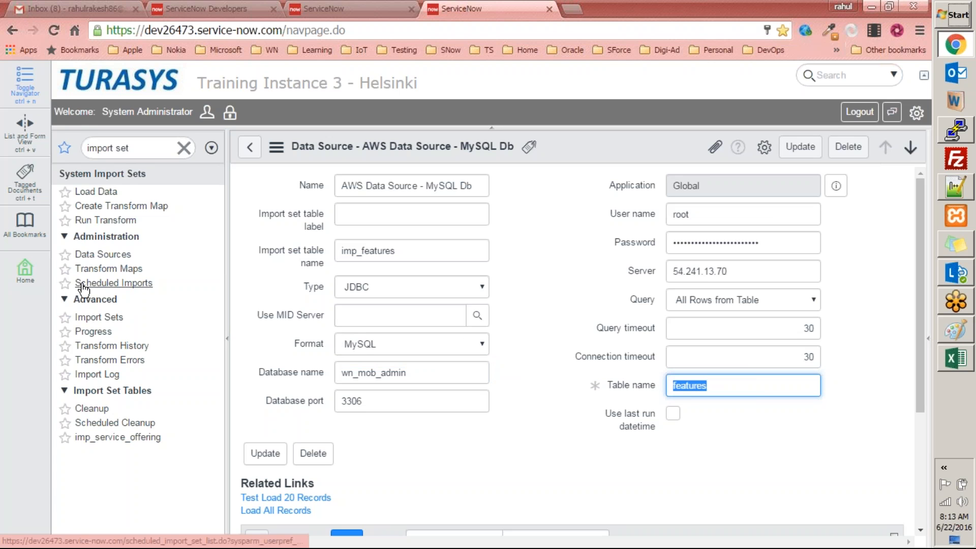
{"action": "left_click", "coordinate": [111, 292]}
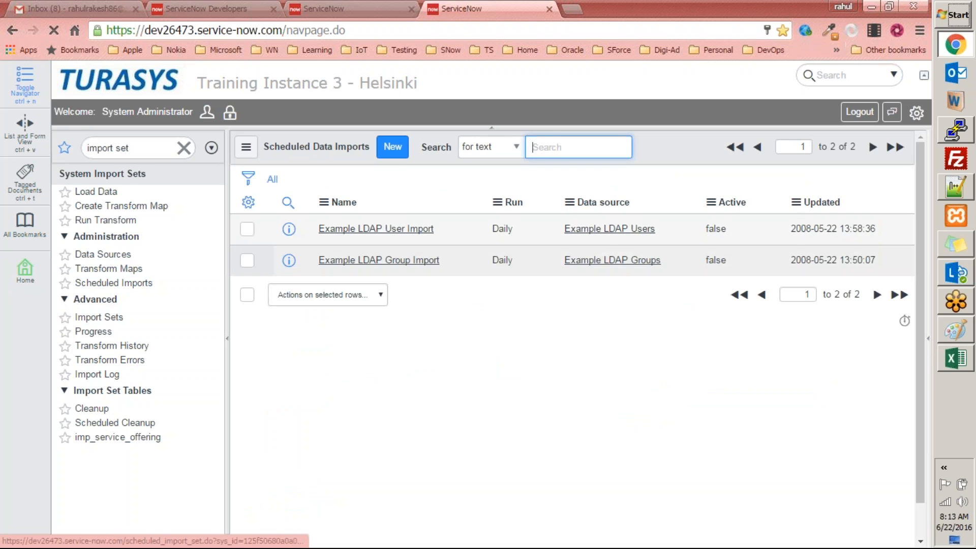
Step: Start a new scheduled import using AWS Data Source - MySQL Db, running Daily
{"action": "left_click", "coordinate": [392, 147]}
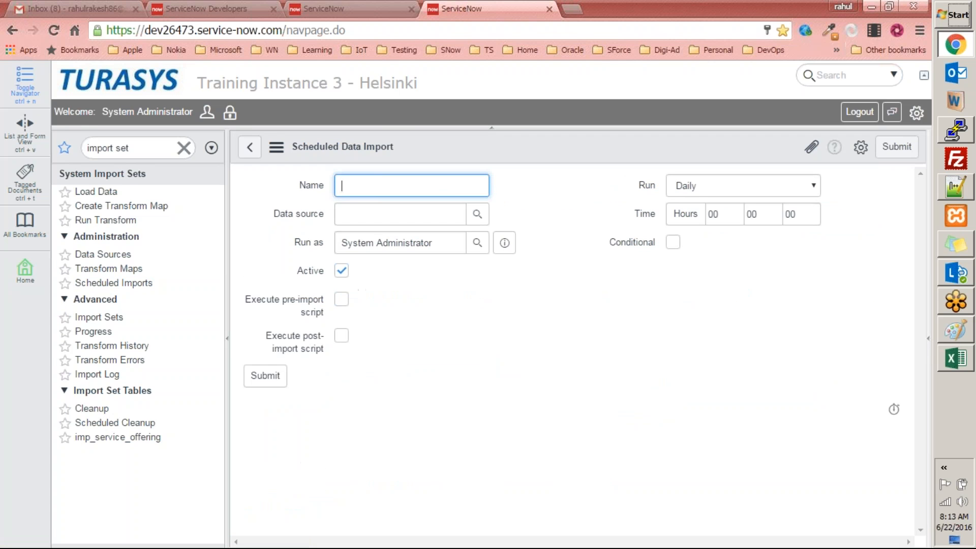
{"action": "left_click", "coordinate": [477, 213]}
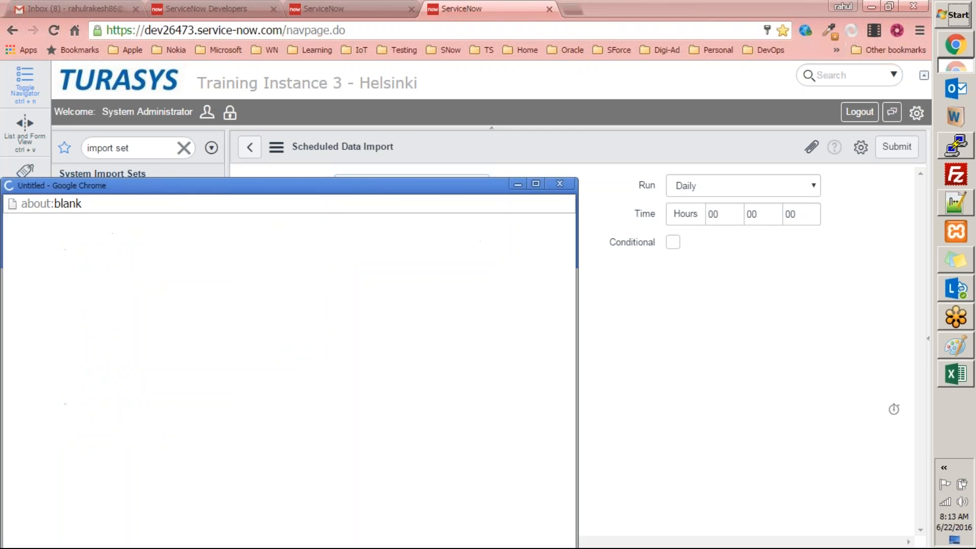
{"action": "left_click", "coordinate": [85, 335]}
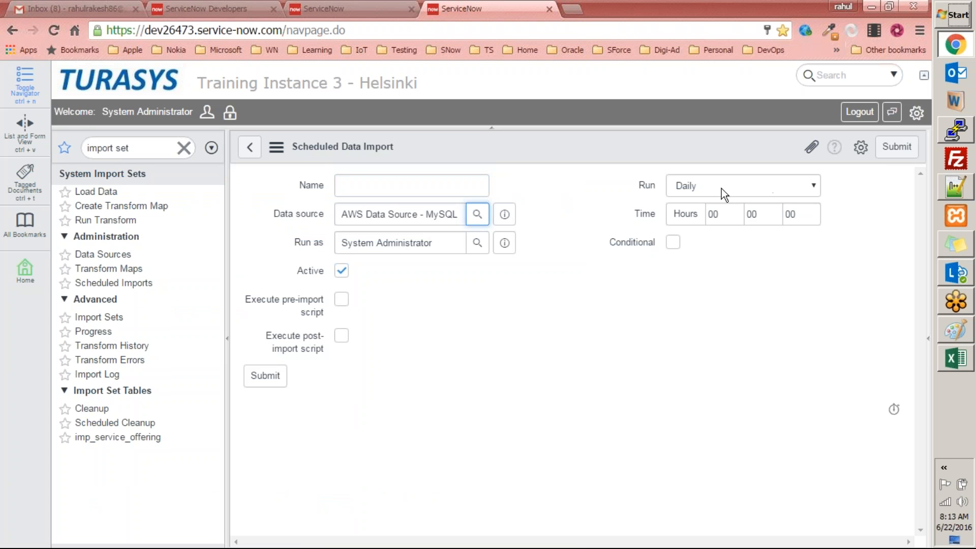
{"action": "left_click", "coordinate": [738, 191]}
{"action": "left_click", "coordinate": [638, 268]}
Step: Abandon the unsaved scheduled import form and switch to the PuTTY terminal
{"action": "left_click", "coordinate": [404, 179]}
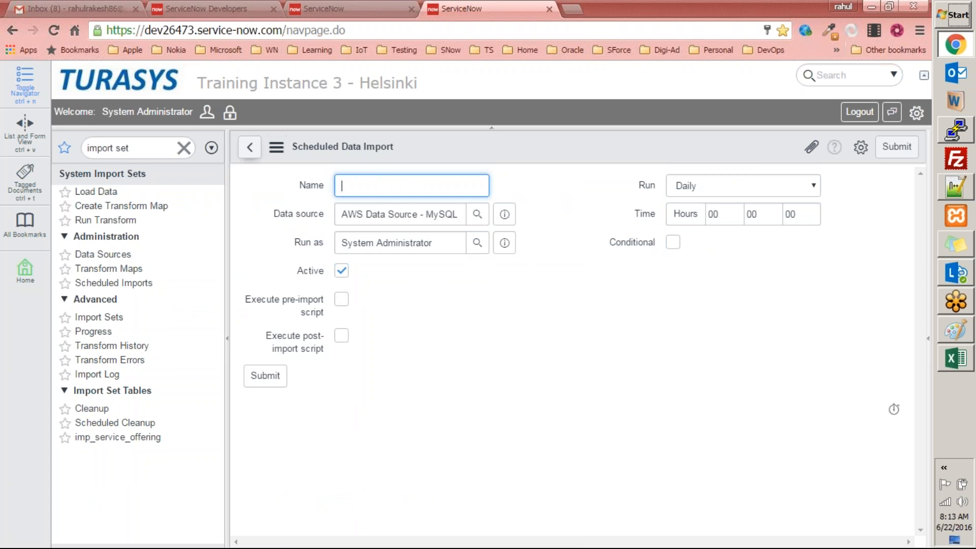
{"action": "left_click", "coordinate": [250, 147]}
{"action": "left_click", "coordinate": [531, 116]}
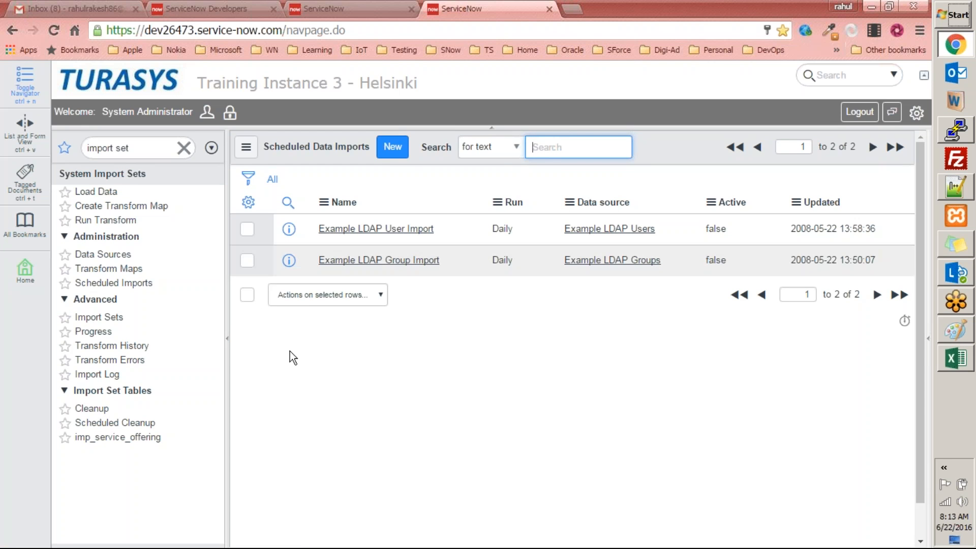
{"action": "left_click", "coordinate": [961, 139]}
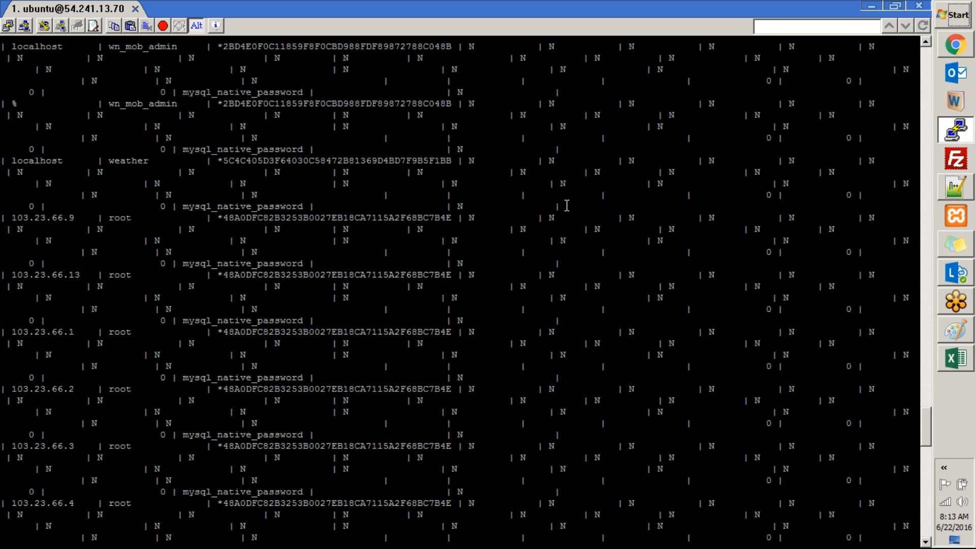